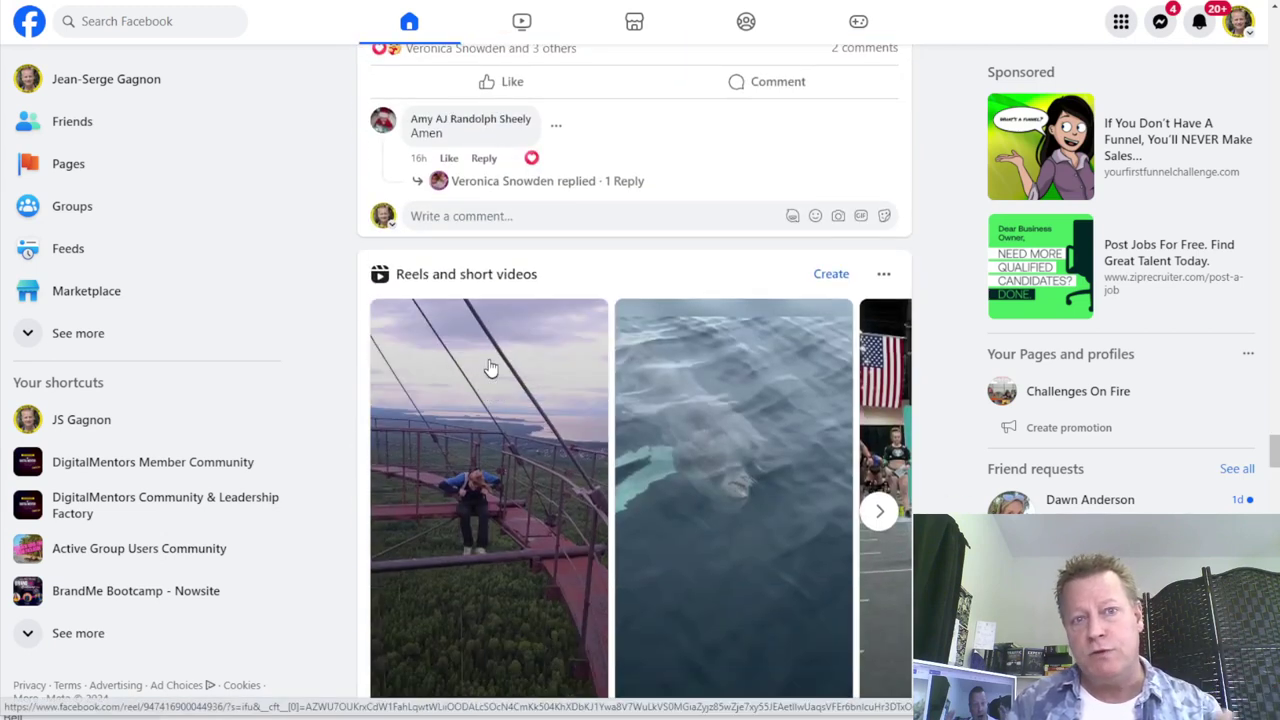
# Switch to the Active Group Users contact list and load the next batch of contacts below the first 25
pyautogui.scroll(-8, 488, 368)
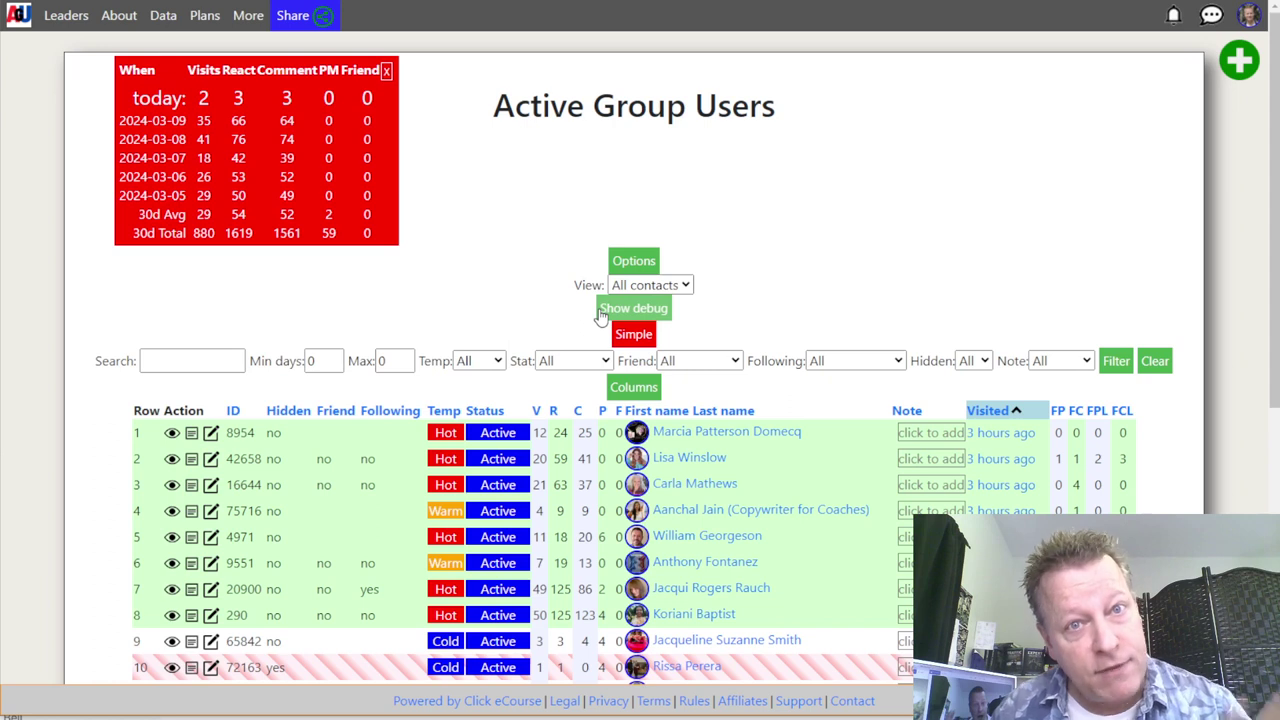
pyautogui.scroll(-5, 593, 316)
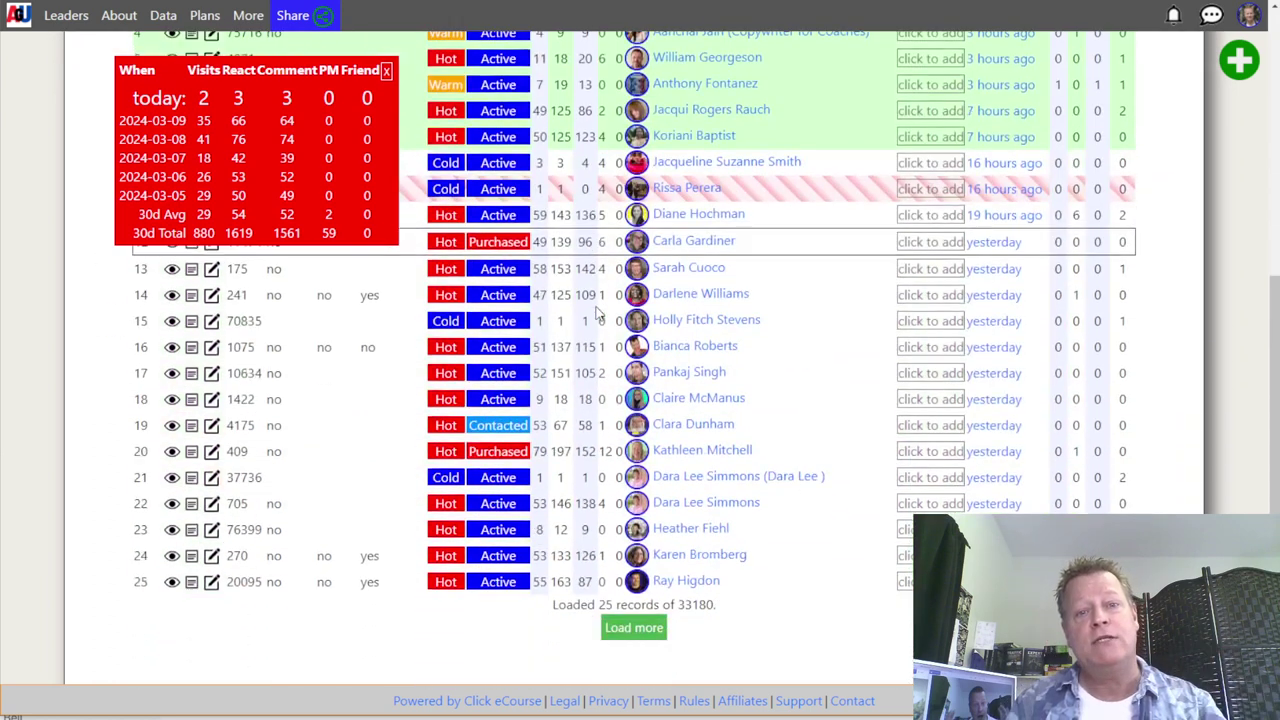
pyautogui.click(634, 571)
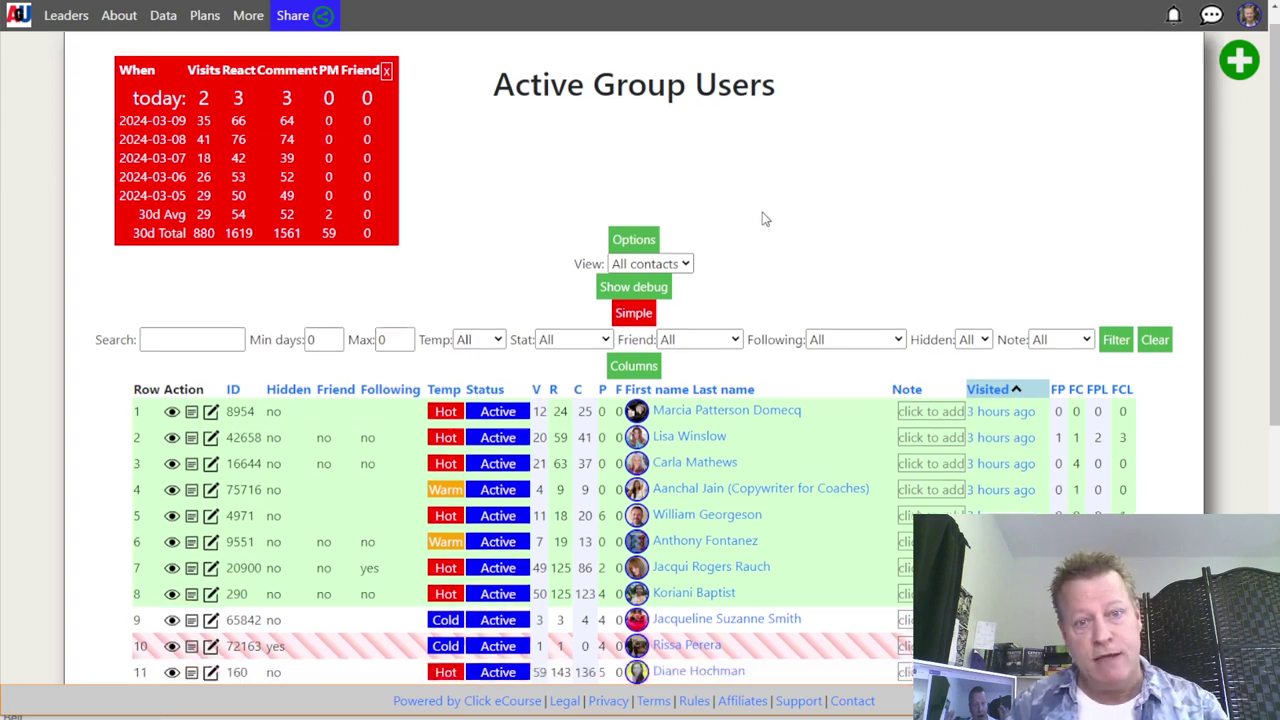
# Examine the extended contact list, including each contact's temperature, status, visit, reaction and comment counts, and last-visited time
pyautogui.scroll(-5, 763, 218)
pyautogui.scroll(3, 755, 290)
pyautogui.scroll(3, 737, 337)
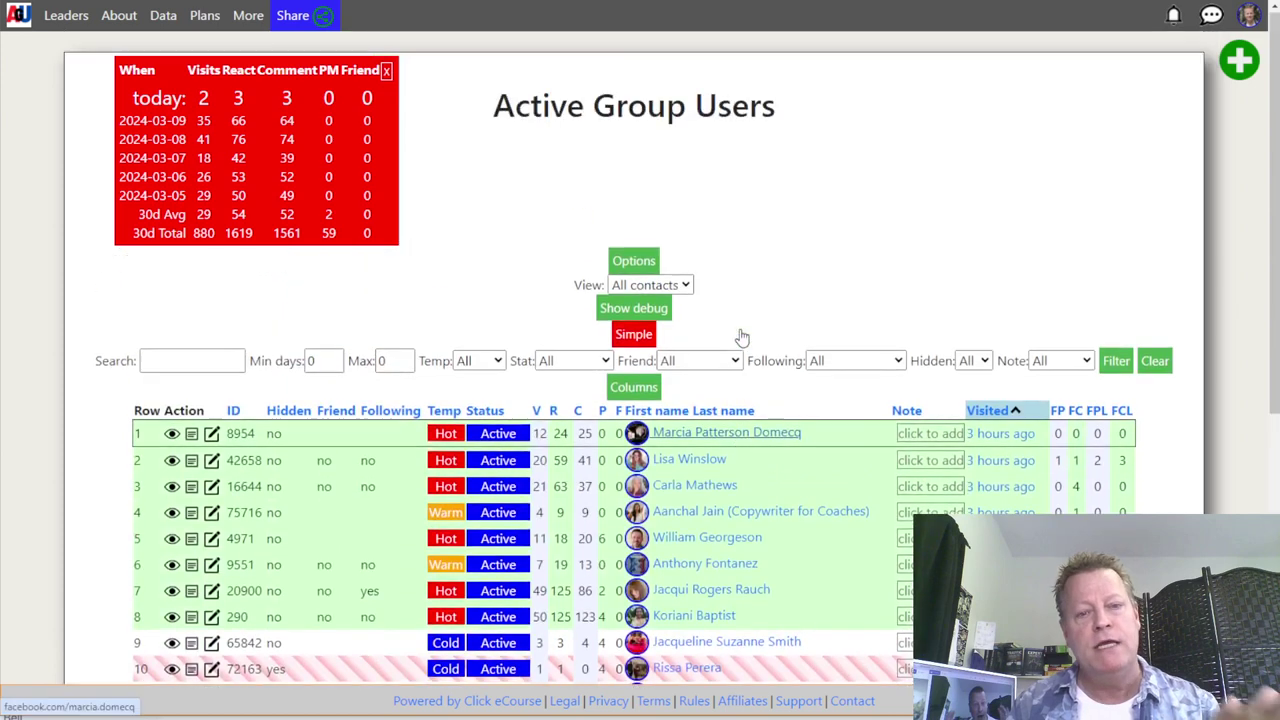
pyautogui.scroll(-9, 686, 414)
pyautogui.scroll(-3, 688, 410)
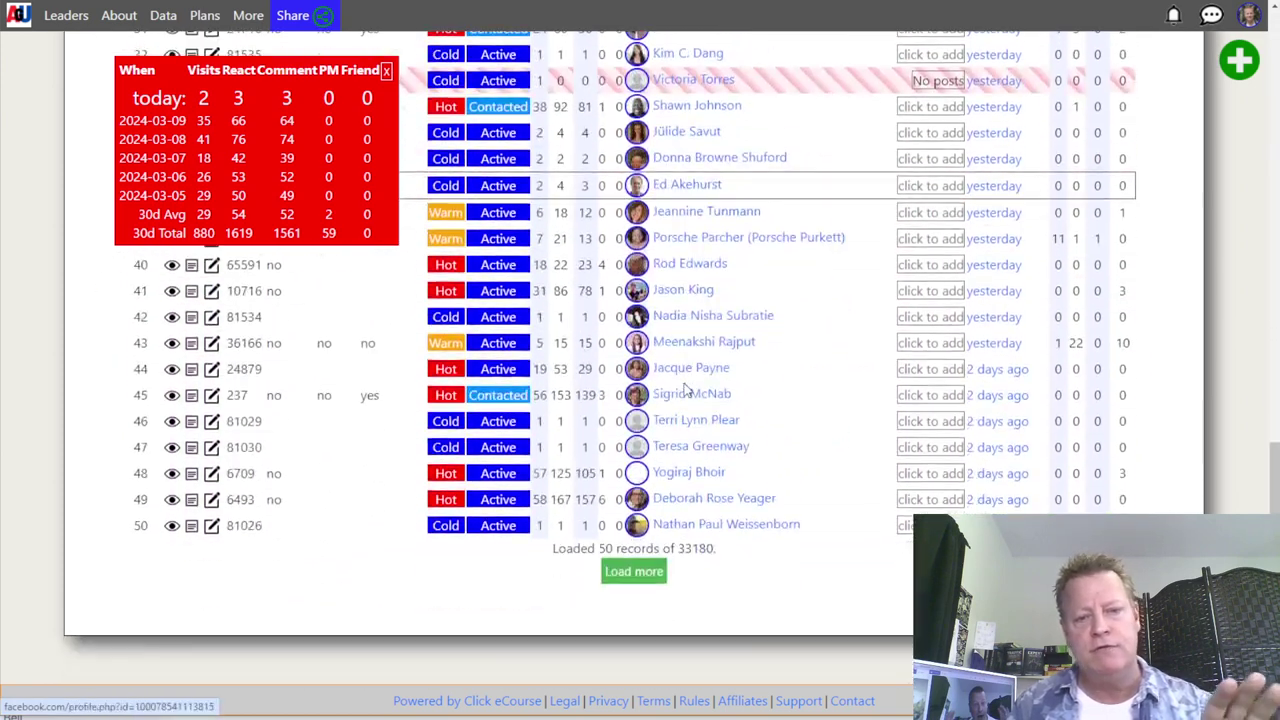
pyautogui.scroll(2, 708, 270)
pyautogui.scroll(3, 714, 317)
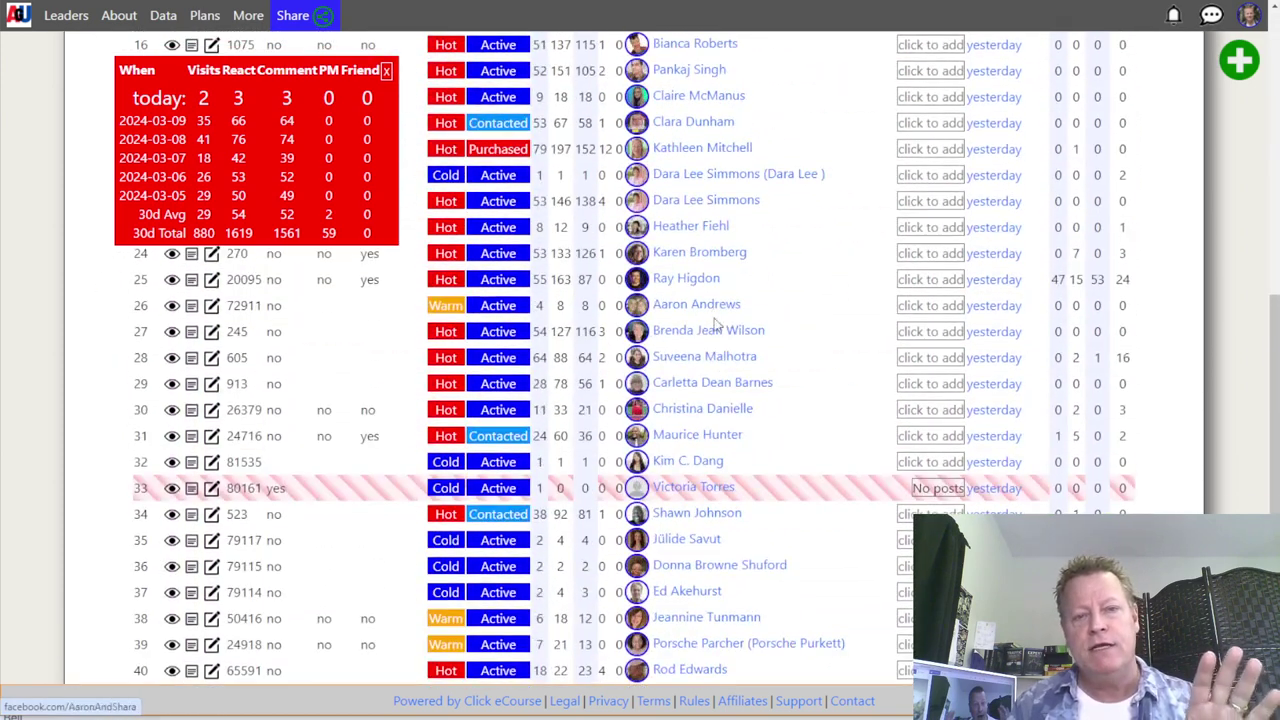
pyautogui.scroll(3, 590, 240)
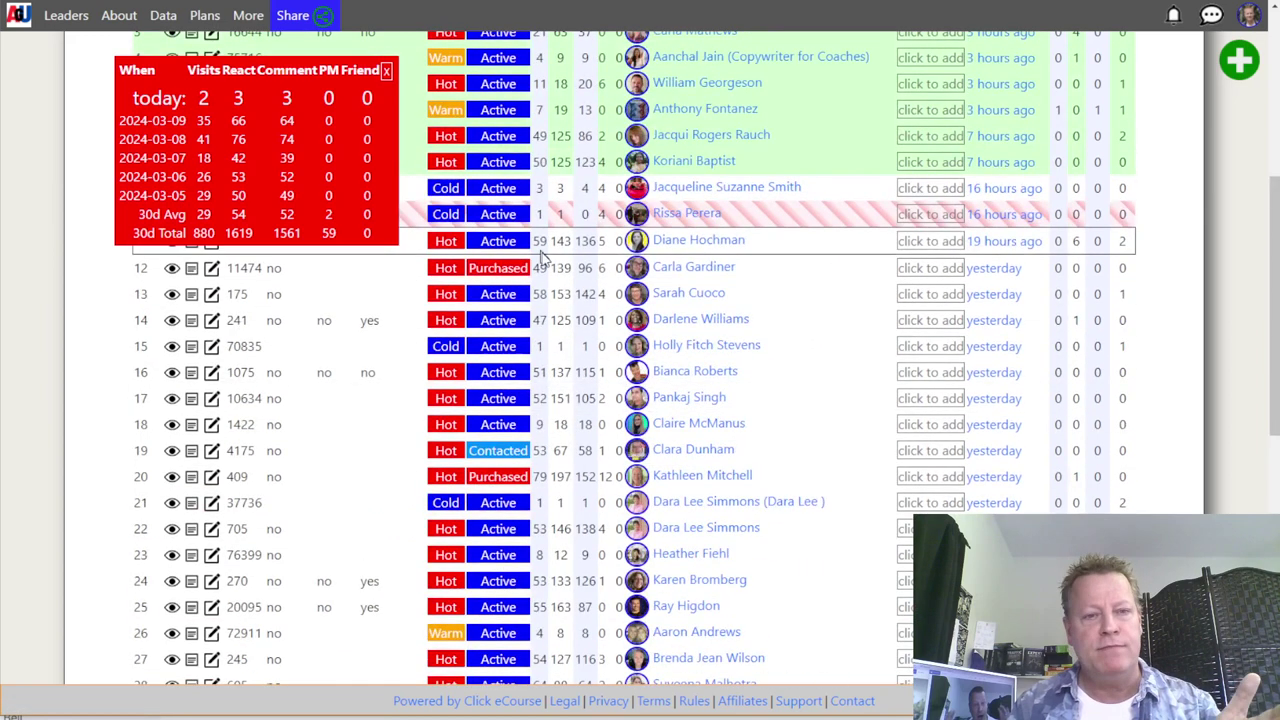
pyautogui.scroll(4, 547, 258)
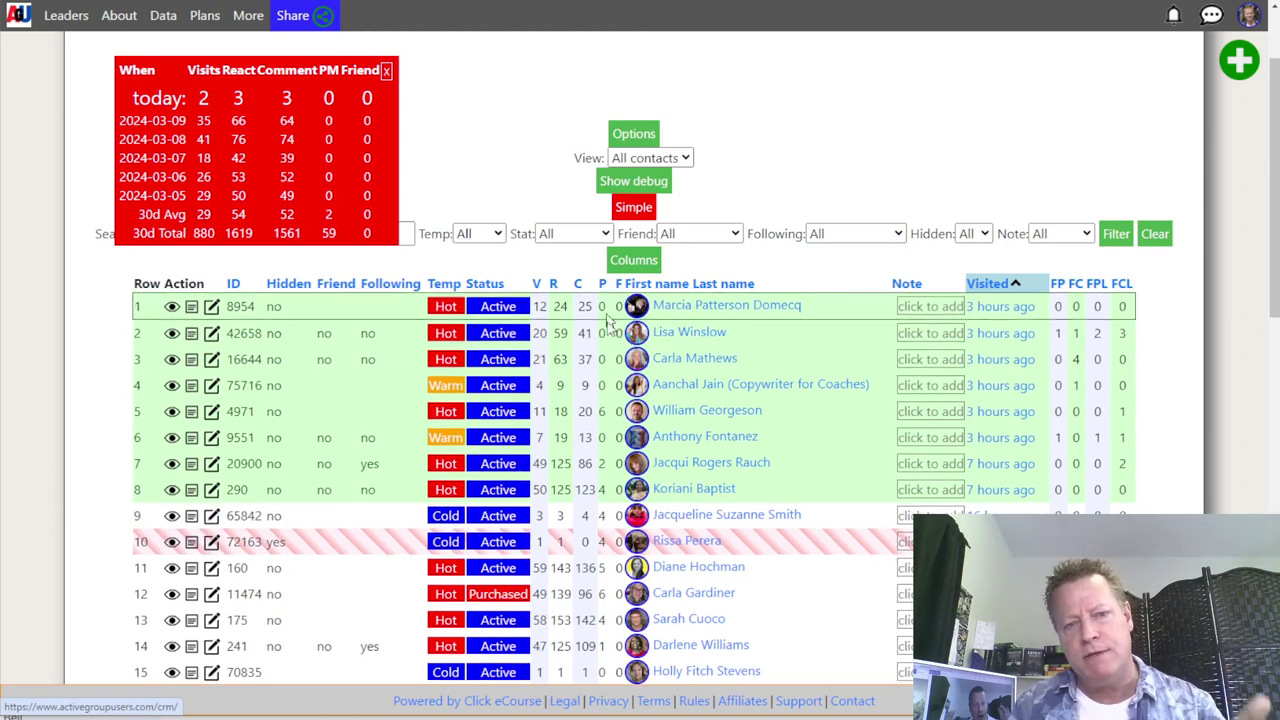
pyautogui.scroll(-4, 760, 455)
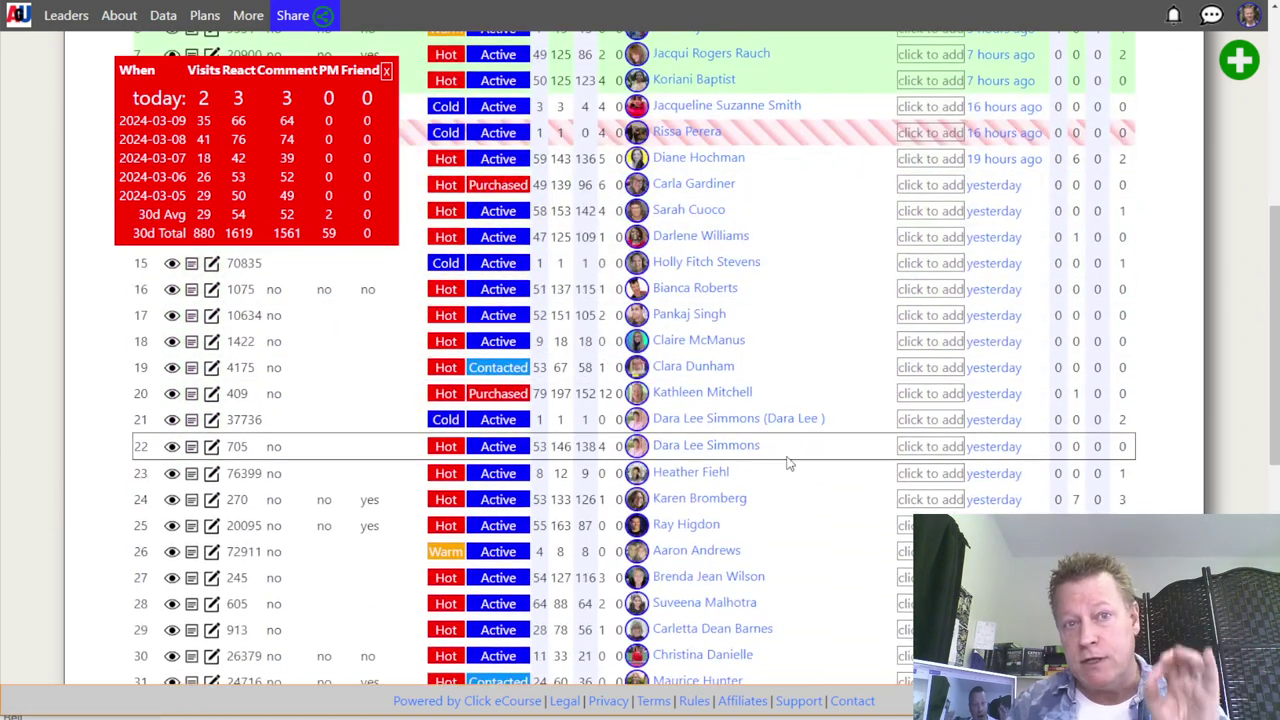
pyautogui.scroll(5, 787, 464)
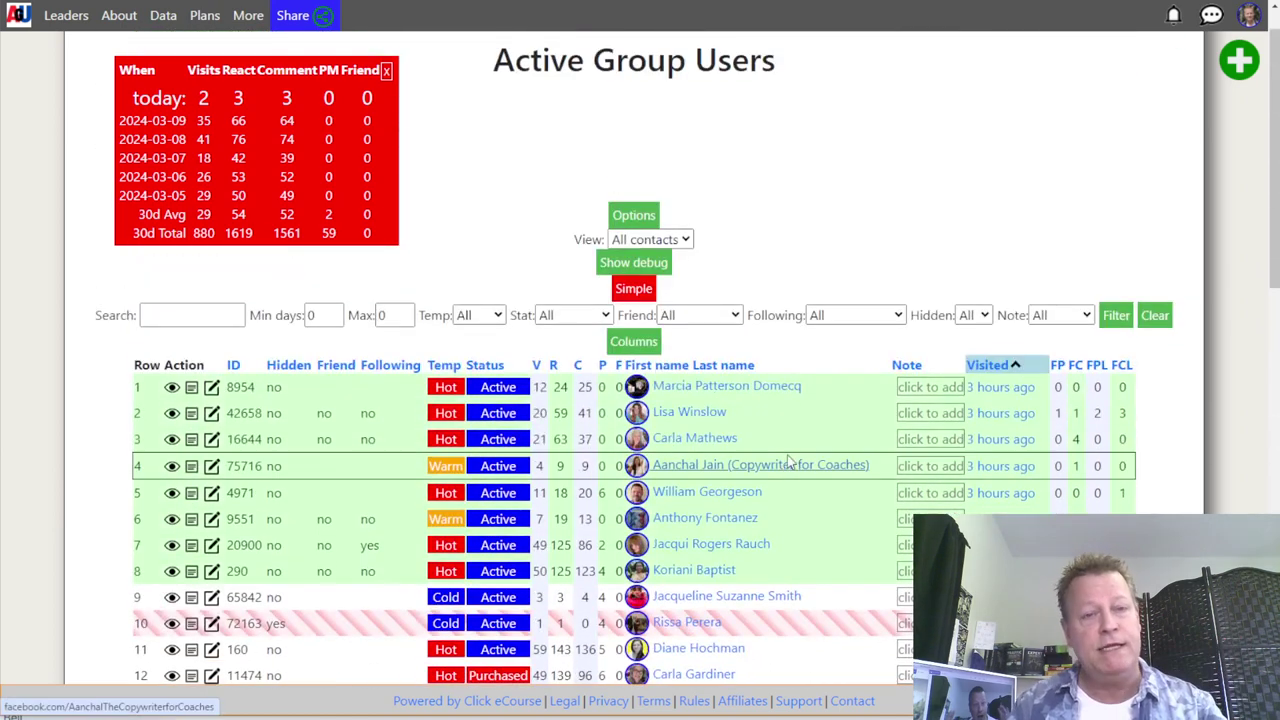
pyautogui.scroll(-5, 785, 445)
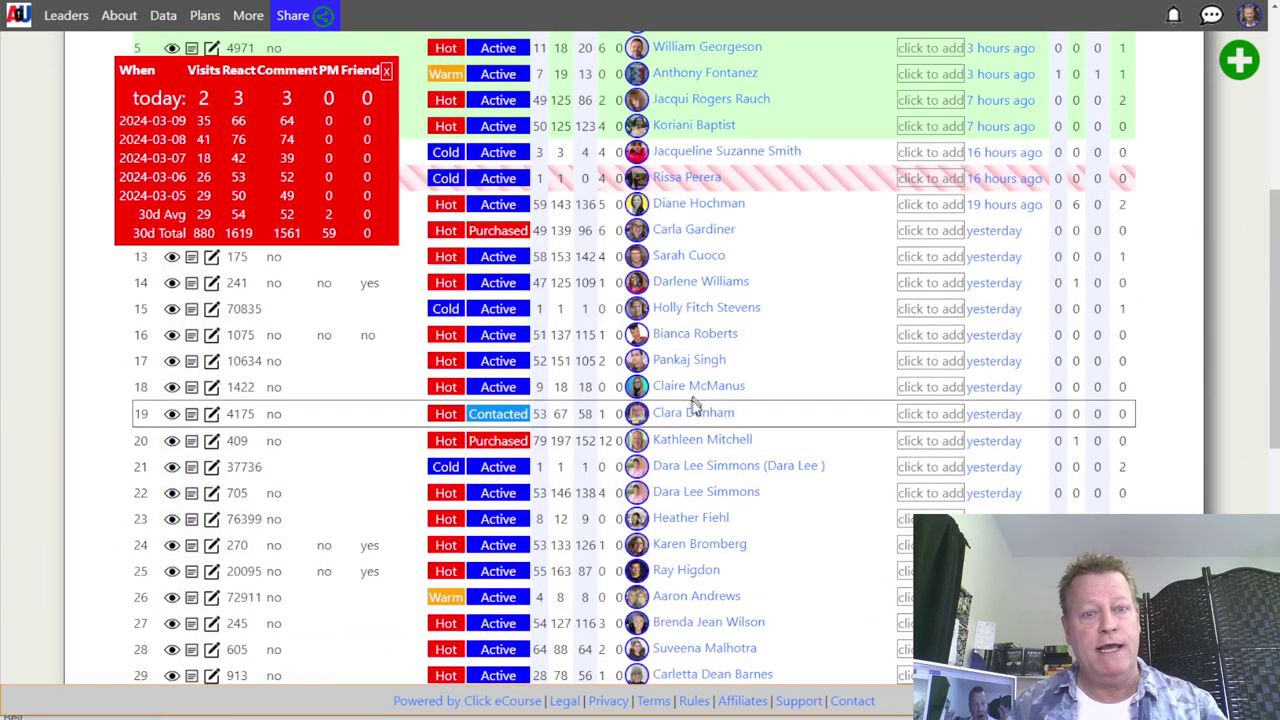
pyautogui.scroll(1, 690, 410)
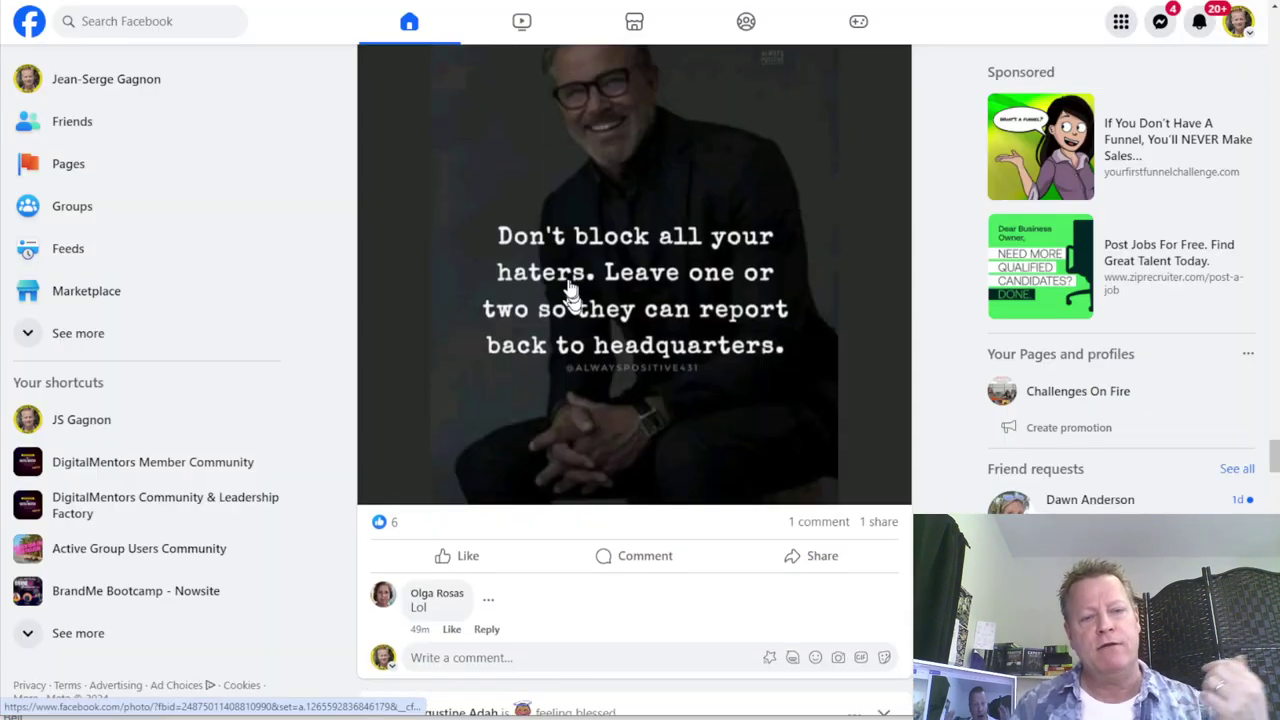
# Switch to Facebook and look through the home feed to examine whose posts, ads, reels and group suggestions it shows
pyautogui.scroll(-15, 563, 275)
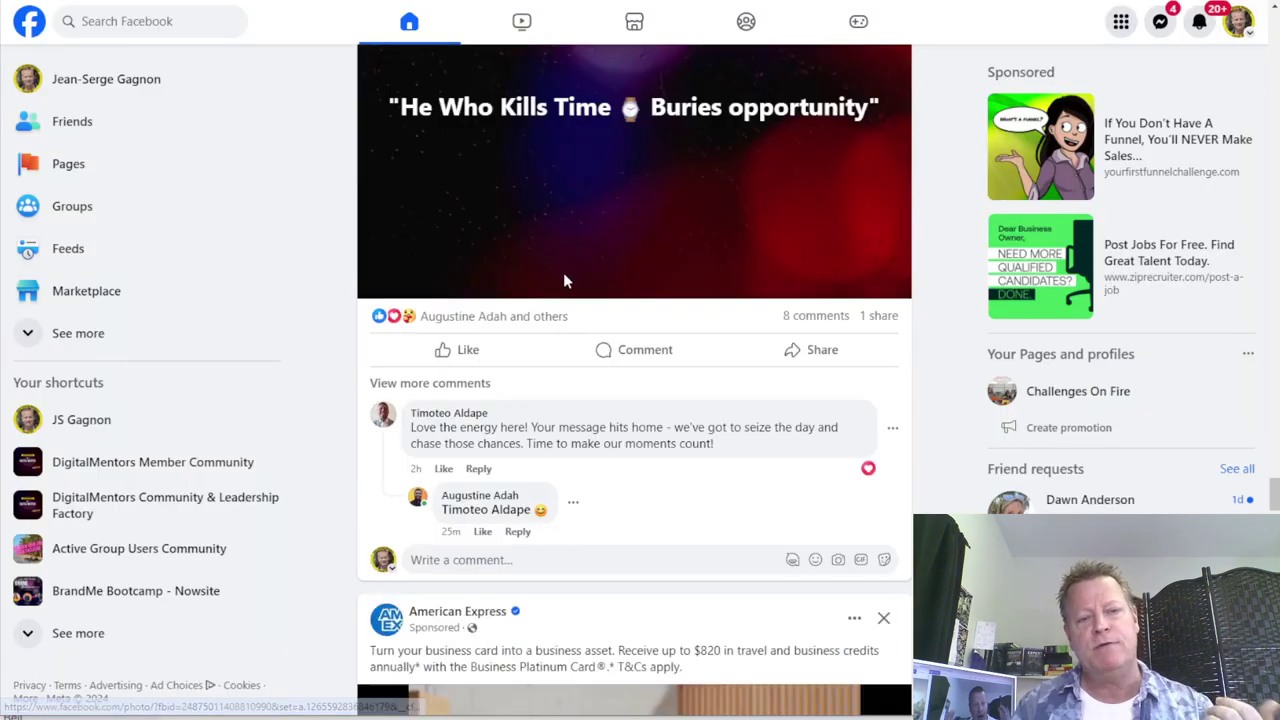
pyautogui.scroll(12, 558, 289)
pyautogui.scroll(15, 558, 289)
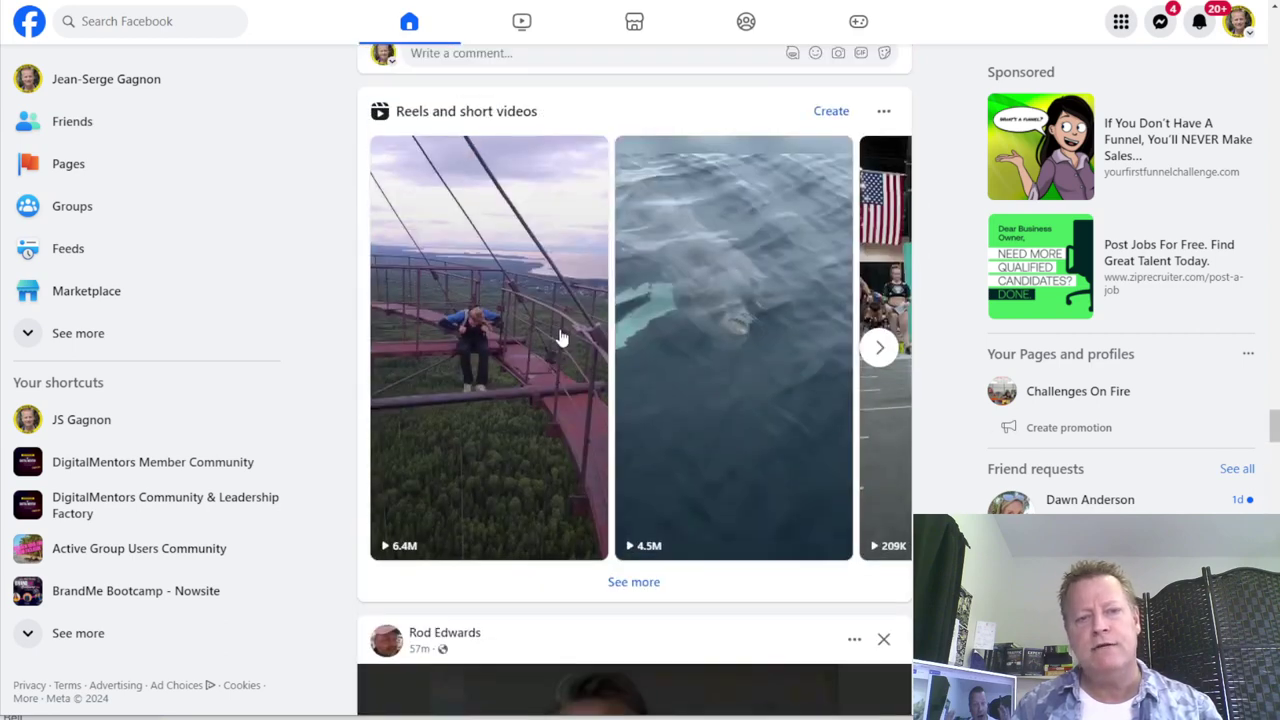
pyautogui.scroll(10, 563, 338)
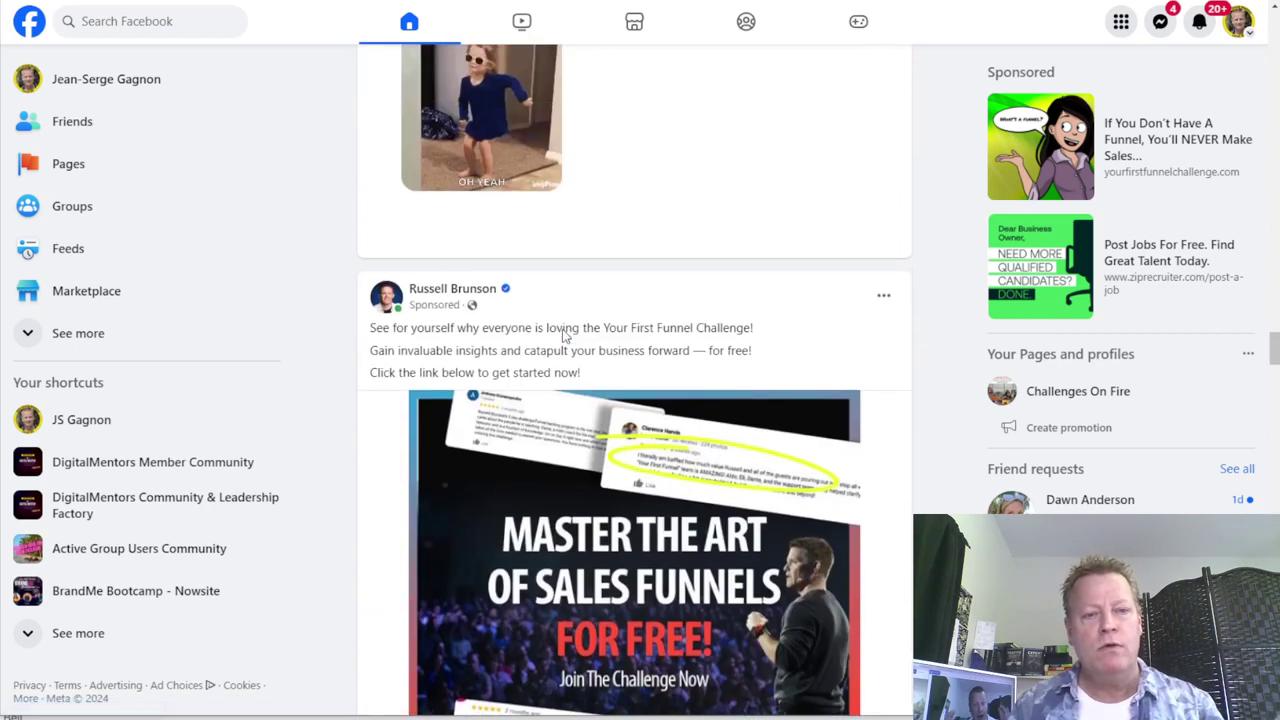
pyautogui.scroll(5, 560, 337)
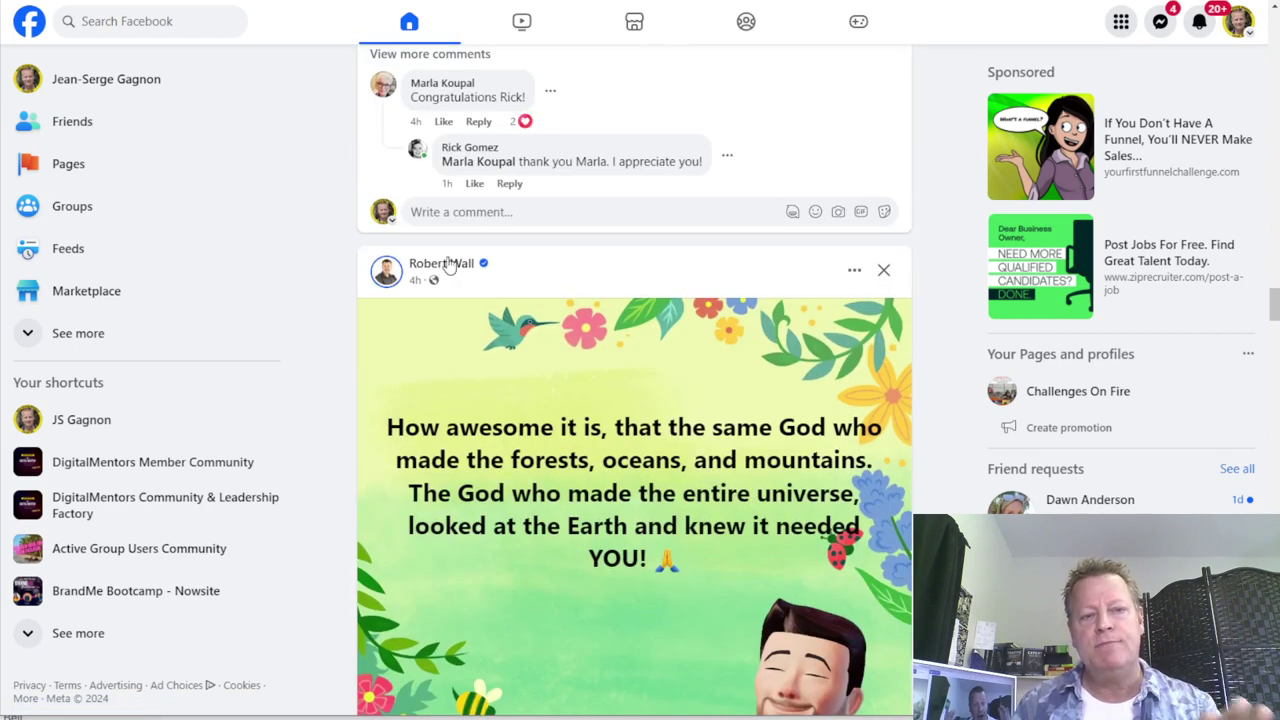
pyautogui.scroll(-1, 591, 417)
pyautogui.scroll(-8, 591, 417)
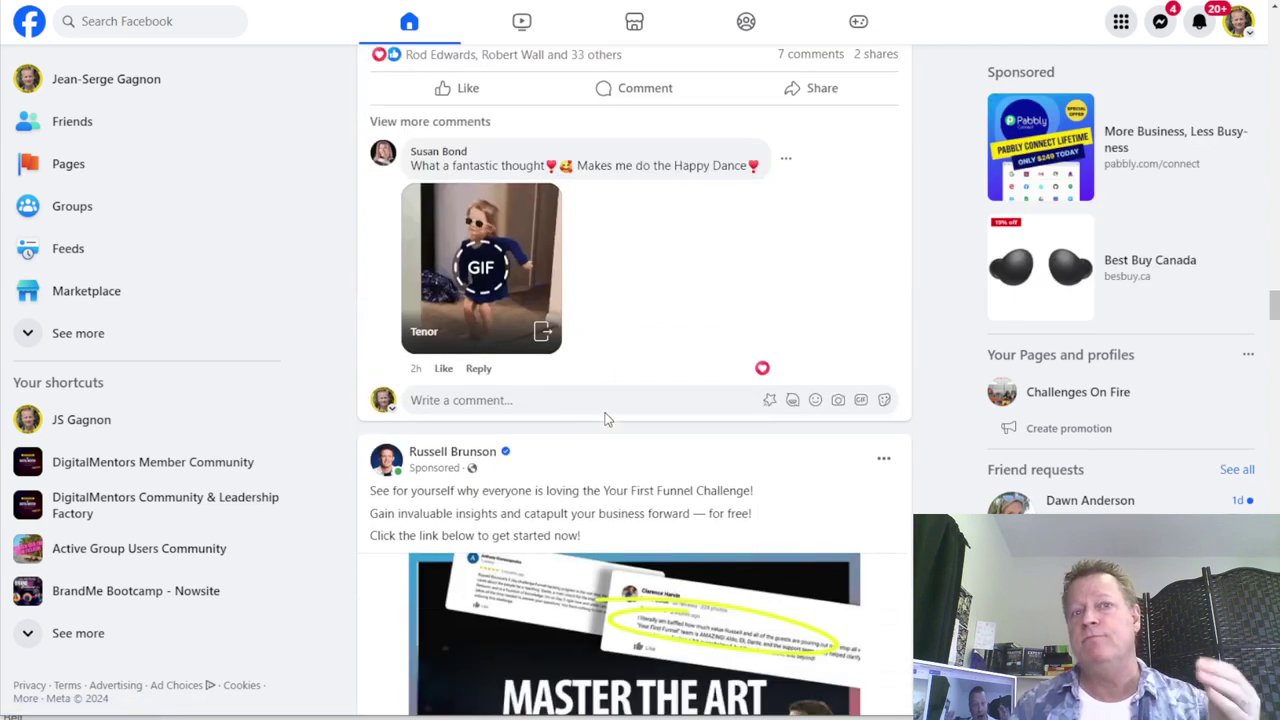
pyautogui.scroll(-8, 608, 414)
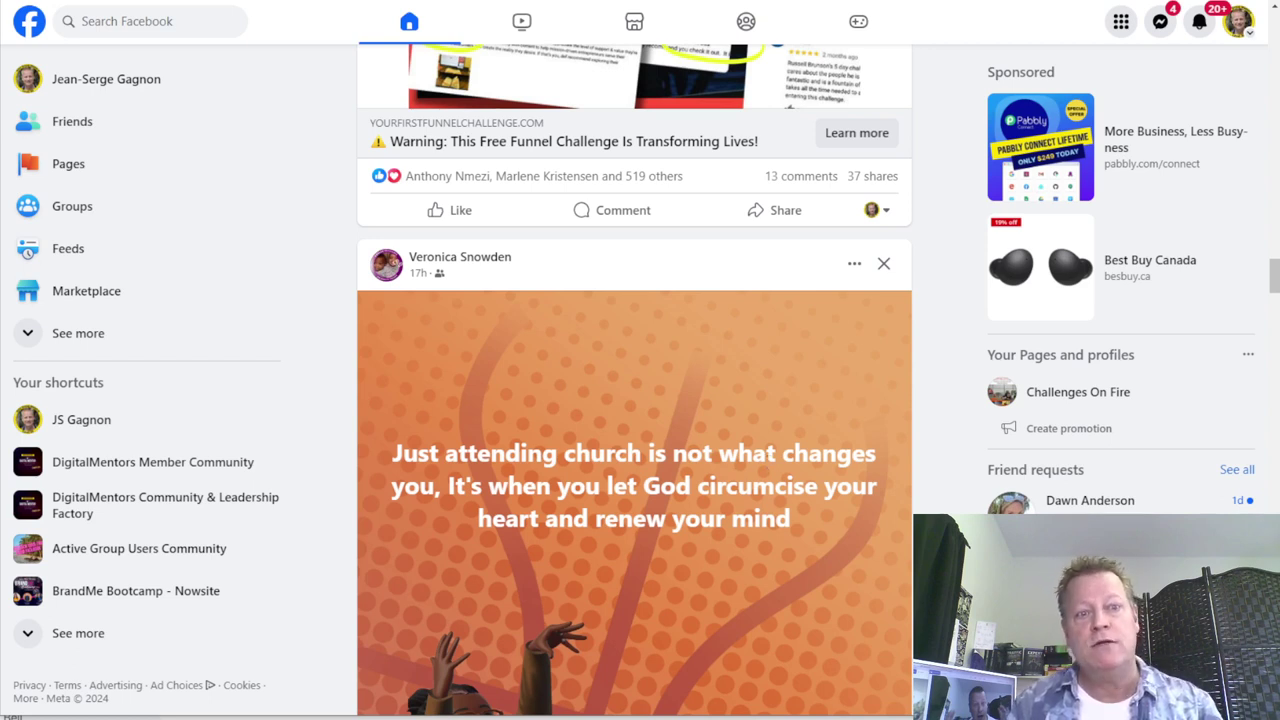
pyautogui.scroll(-12, 766, 449)
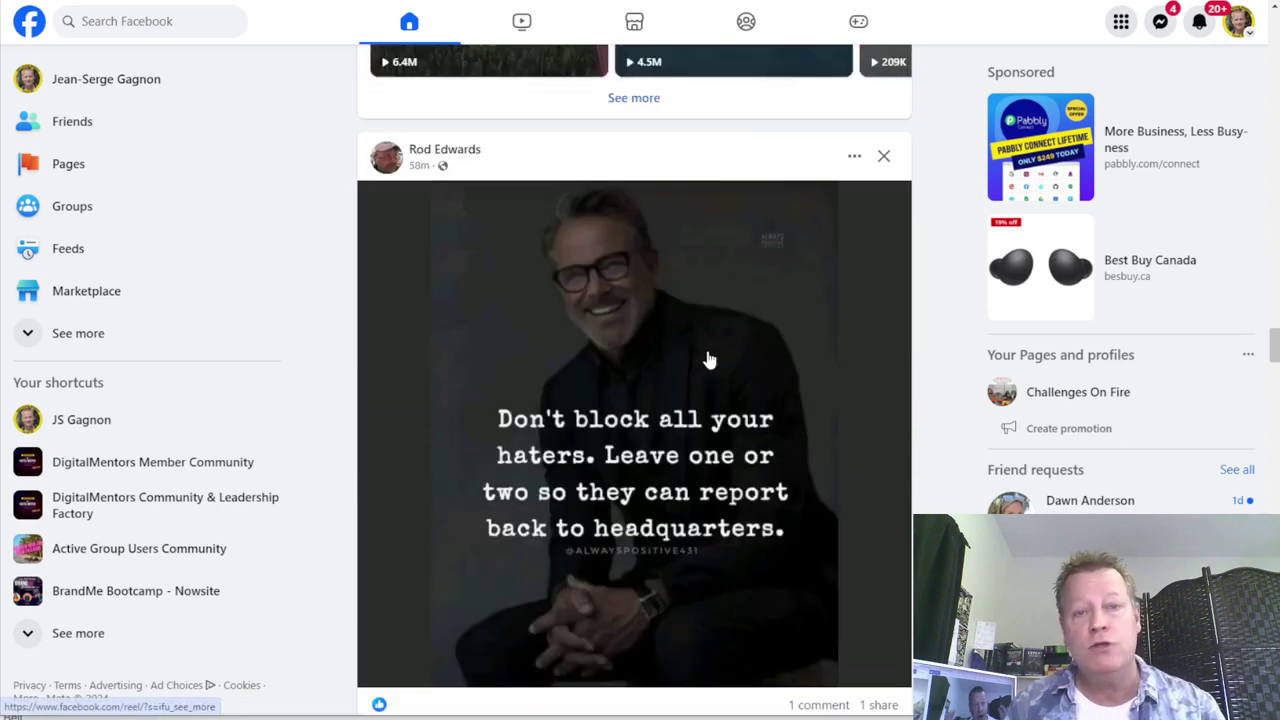
pyautogui.scroll(-10, 707, 360)
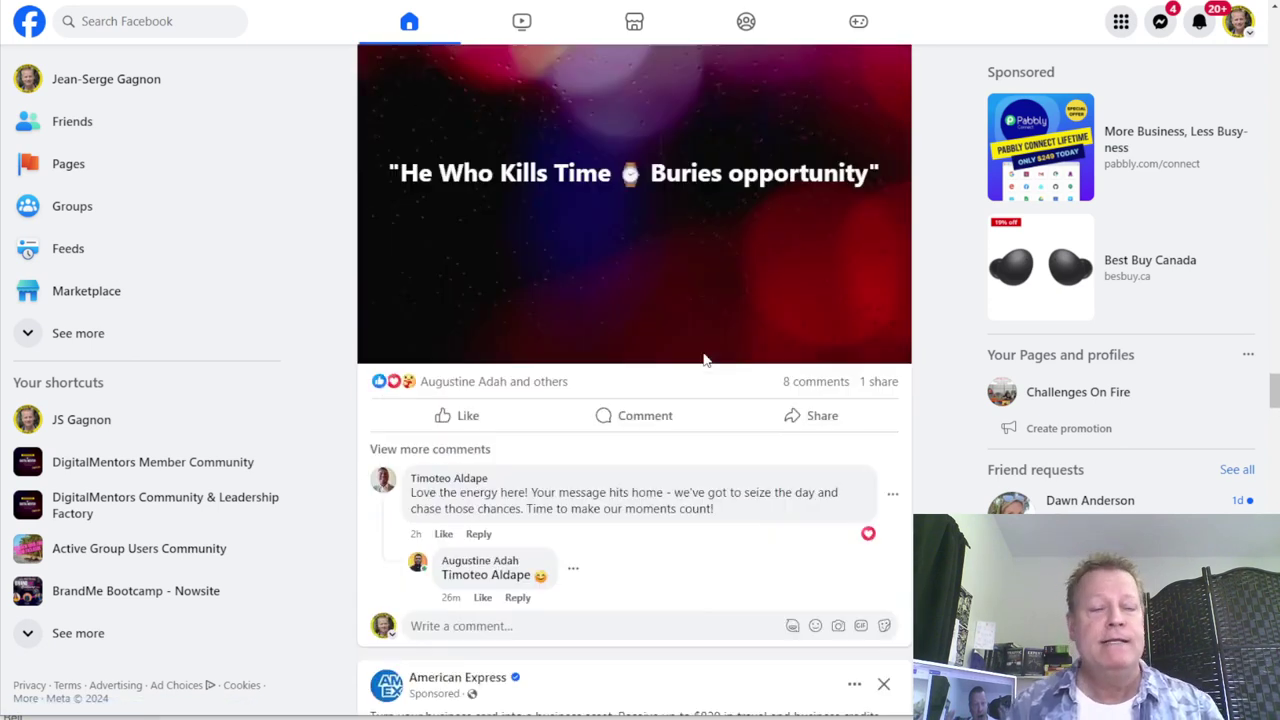
pyautogui.scroll(5, 703, 358)
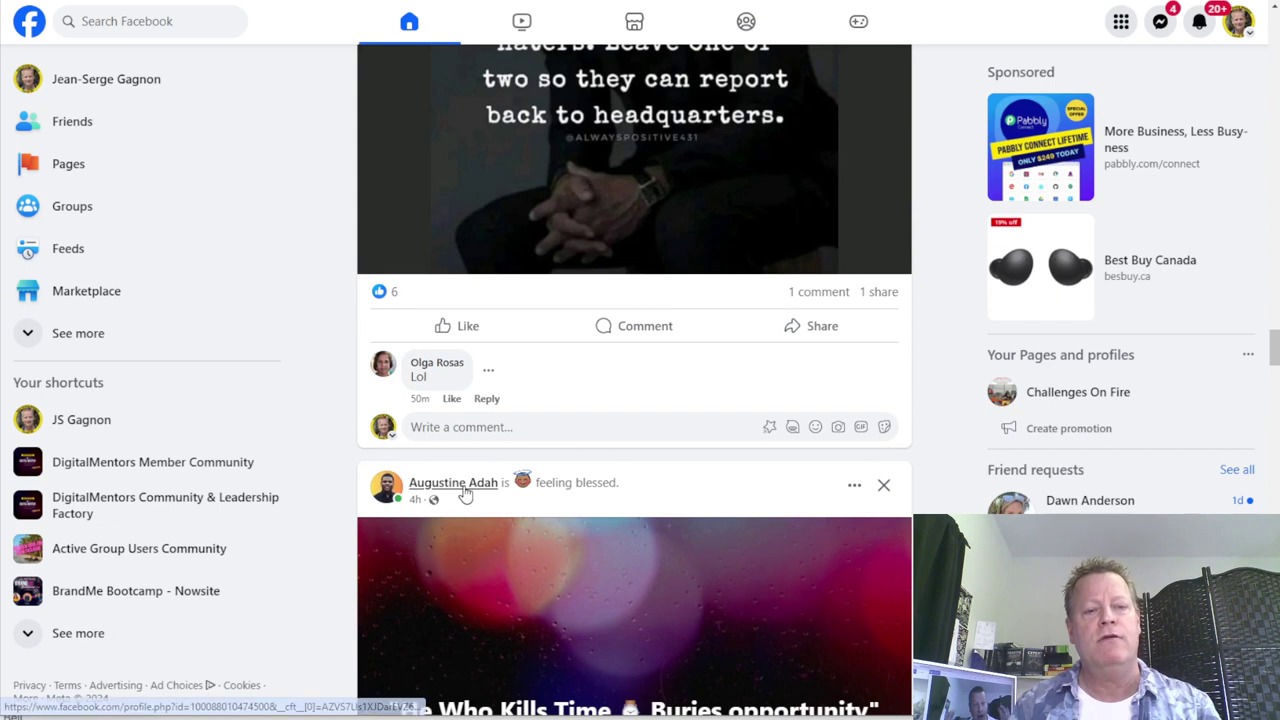
pyautogui.scroll(-3, 465, 493)
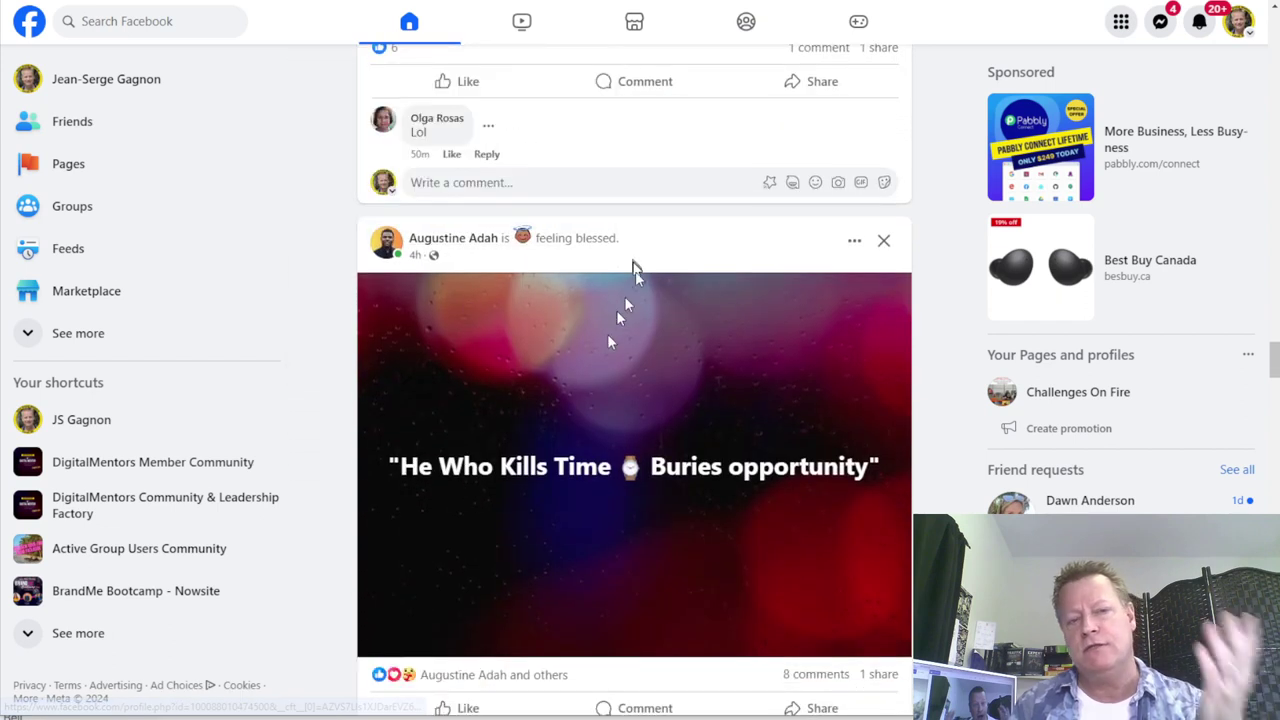
pyautogui.scroll(-17, 605, 345)
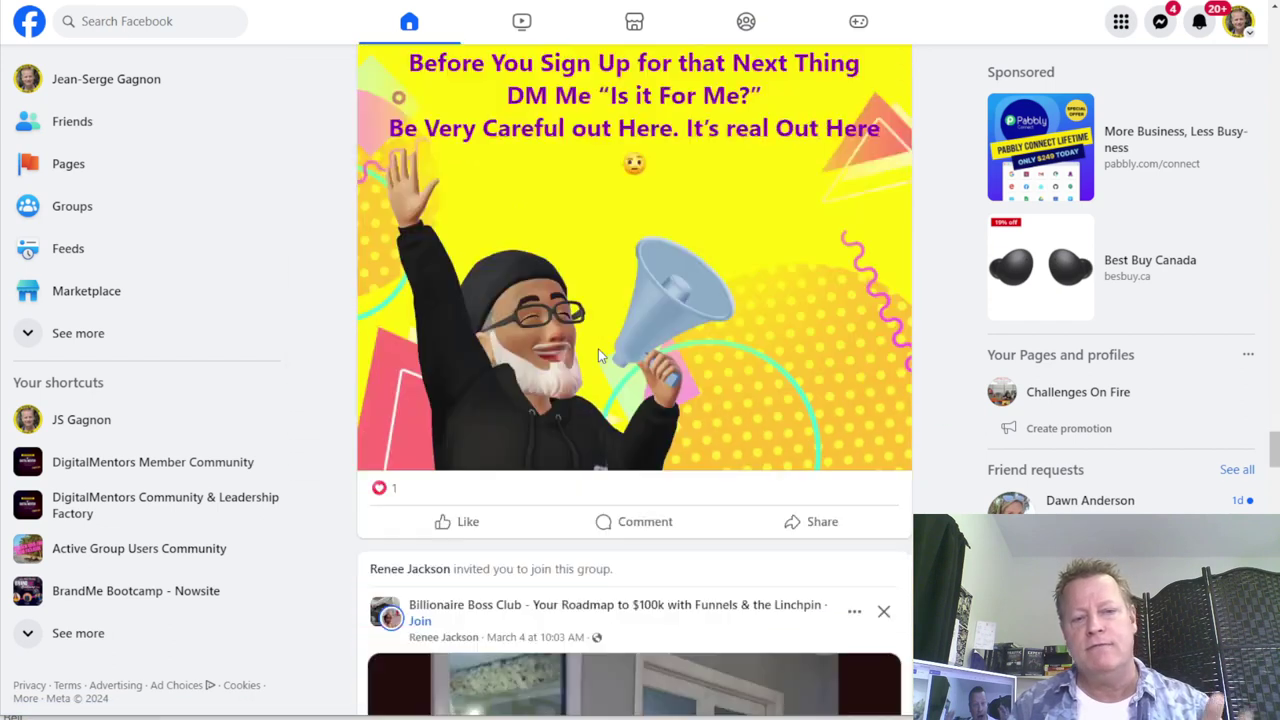
pyautogui.scroll(-2, 598, 355)
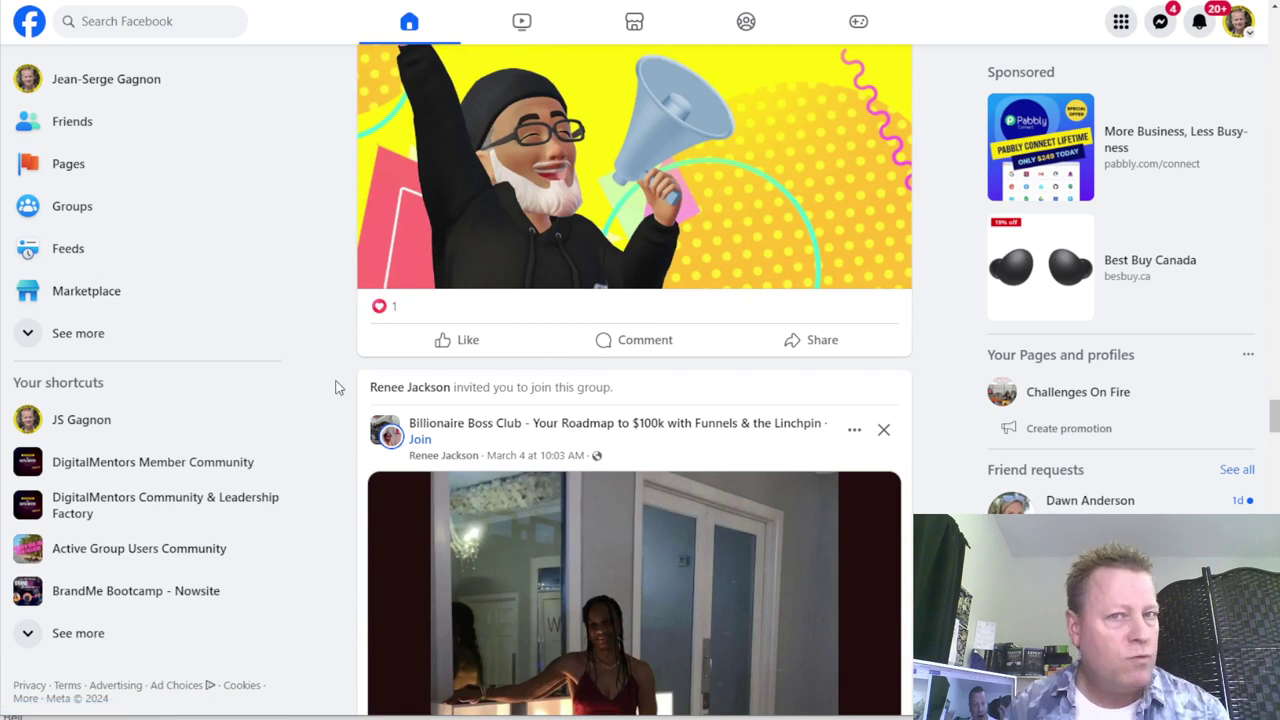
pyautogui.scroll(9, 340, 405)
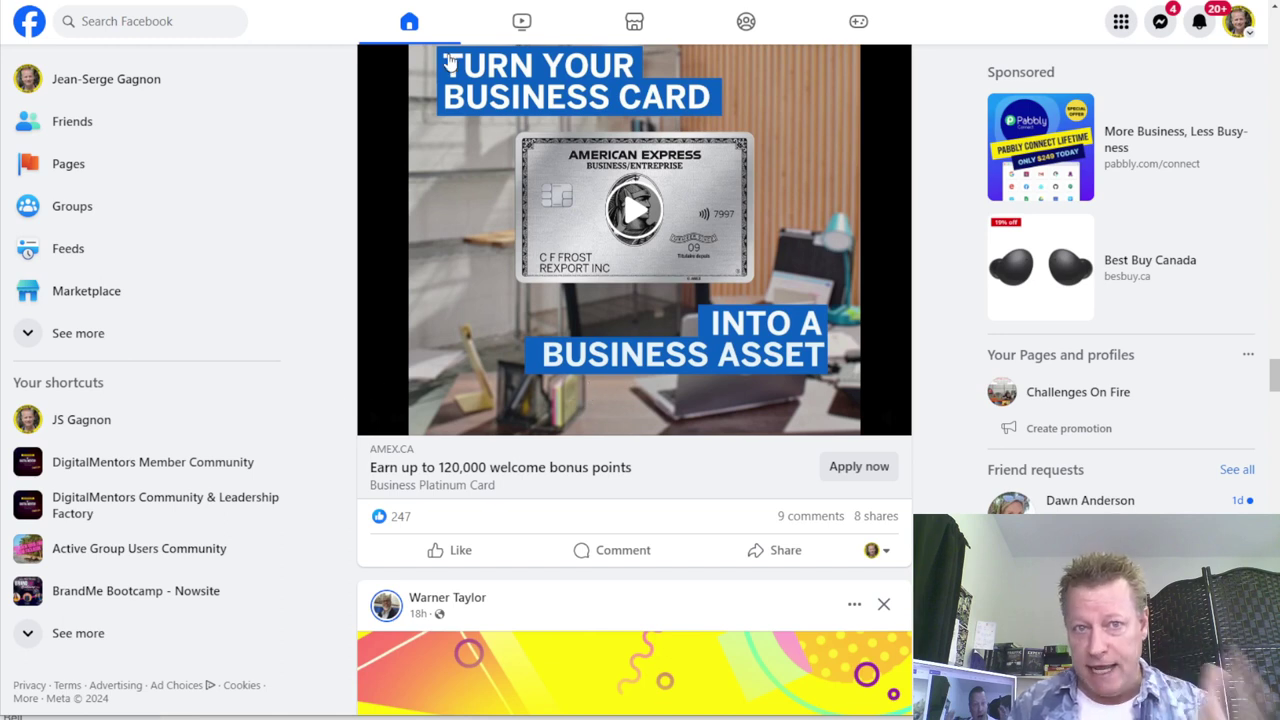
pyautogui.scroll(18, 447, 63)
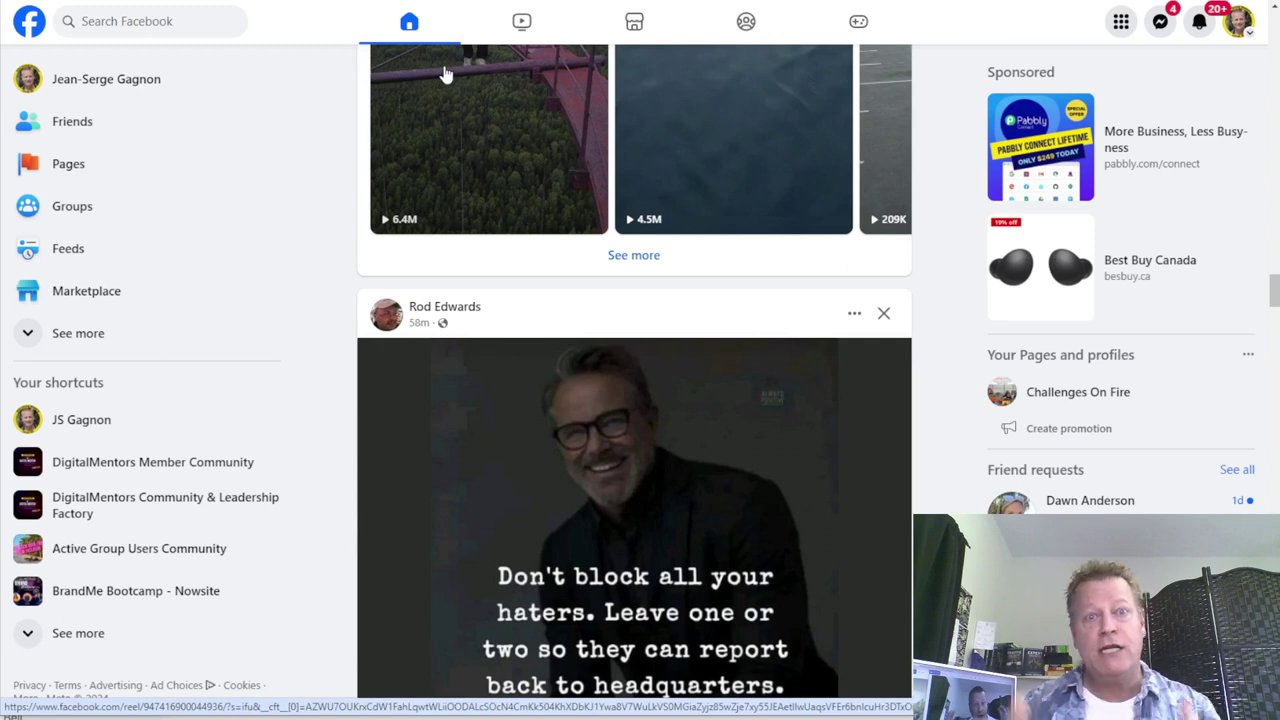
pyautogui.scroll(4, 620, 215)
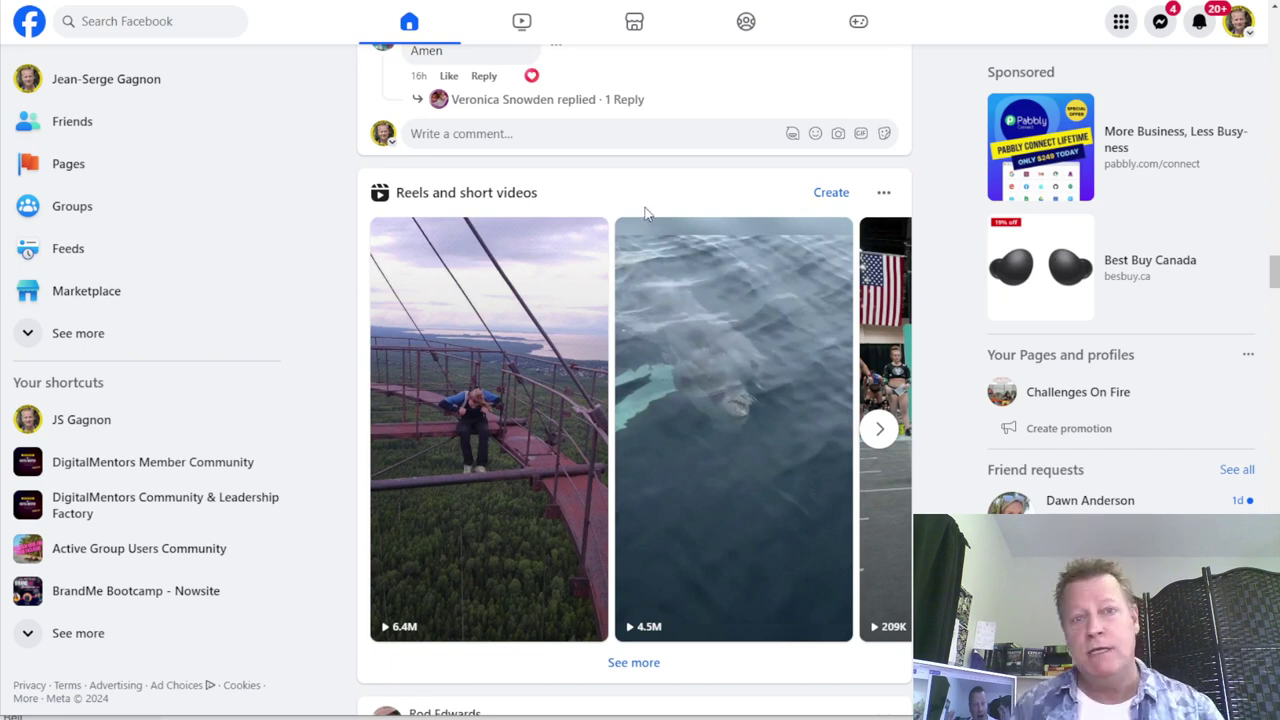
pyautogui.scroll(4, 709, 266)
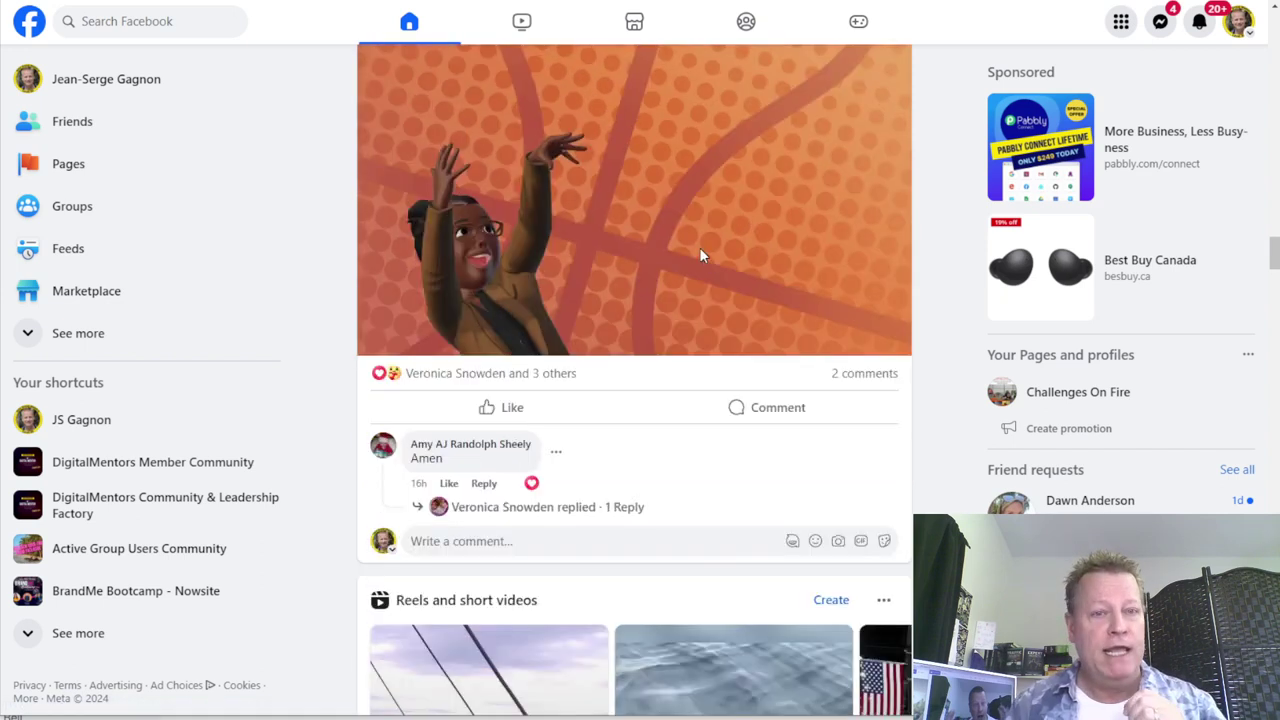
pyautogui.scroll(5, 689, 241)
pyautogui.scroll(4, 688, 250)
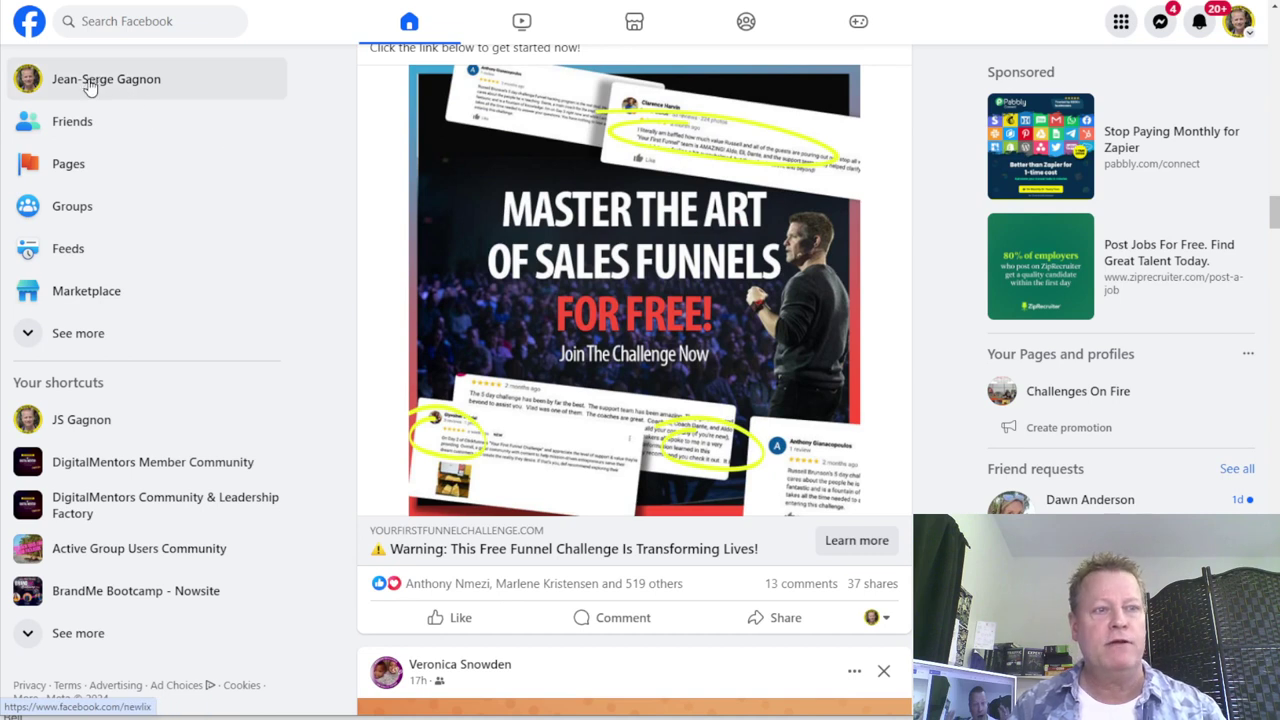
# Go to your own Facebook profile and open its activity log
pyautogui.click(547, 263)
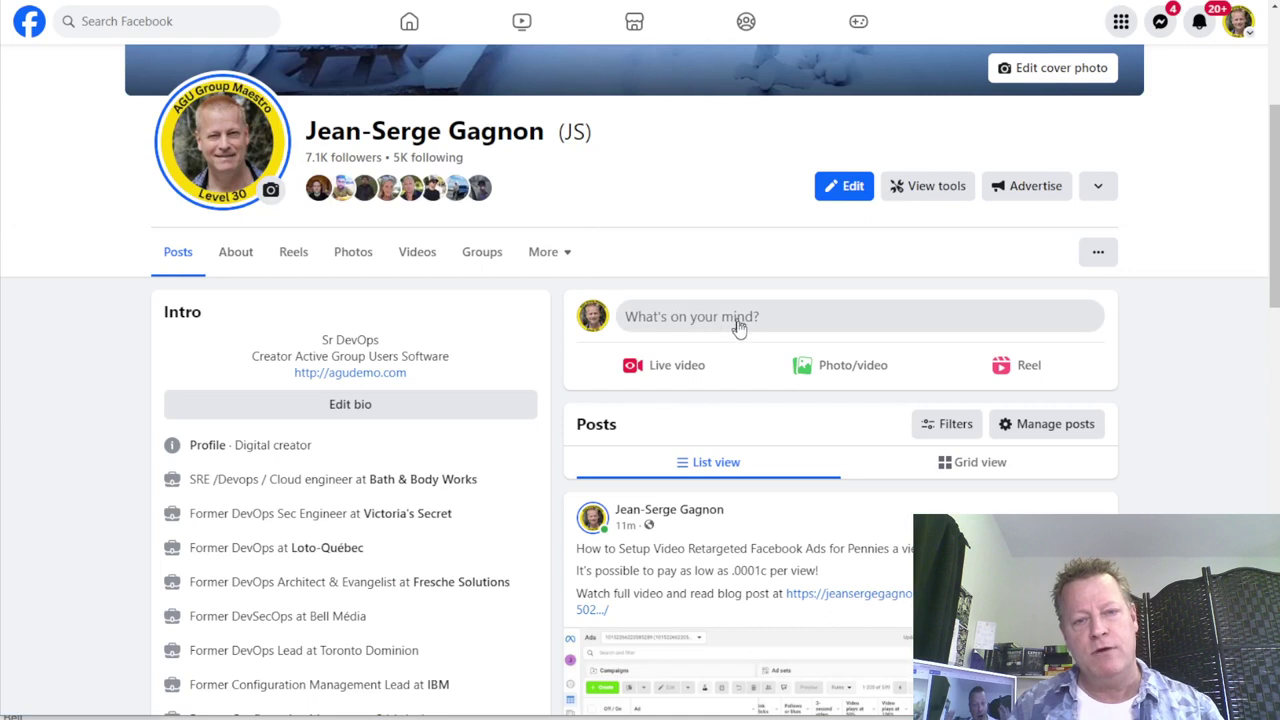
pyautogui.click(1098, 254)
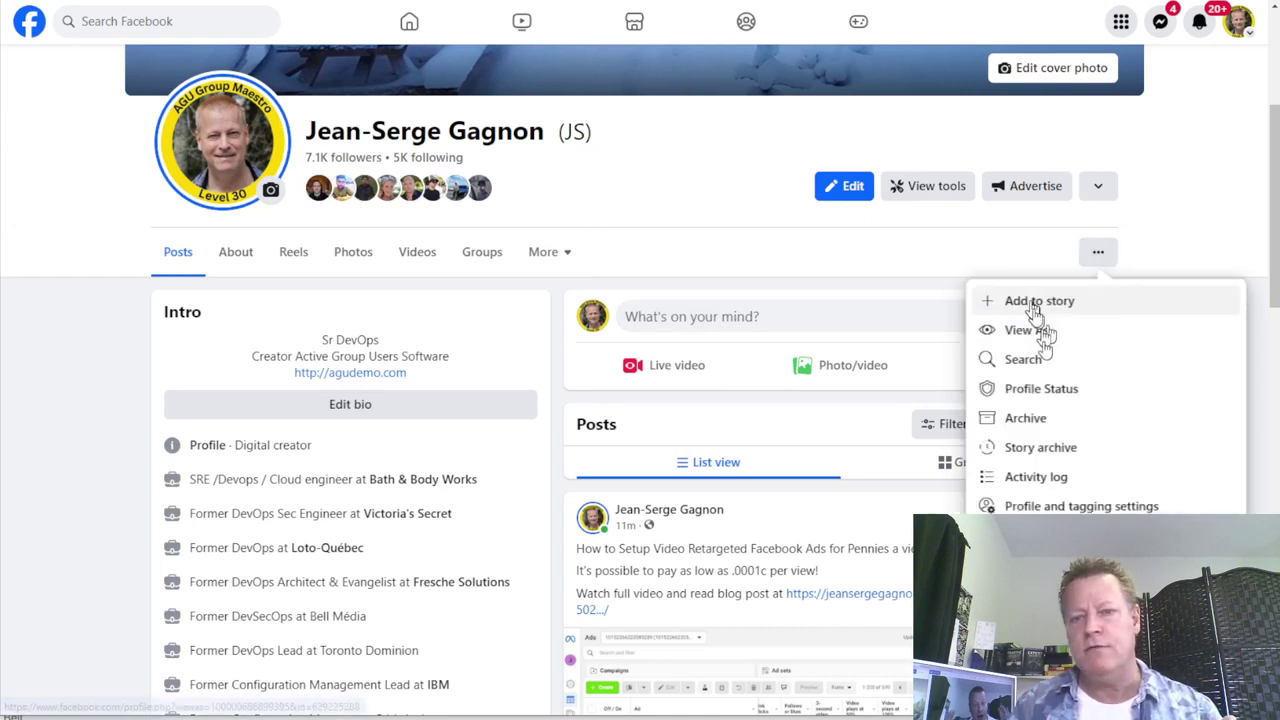
pyautogui.click(1040, 480)
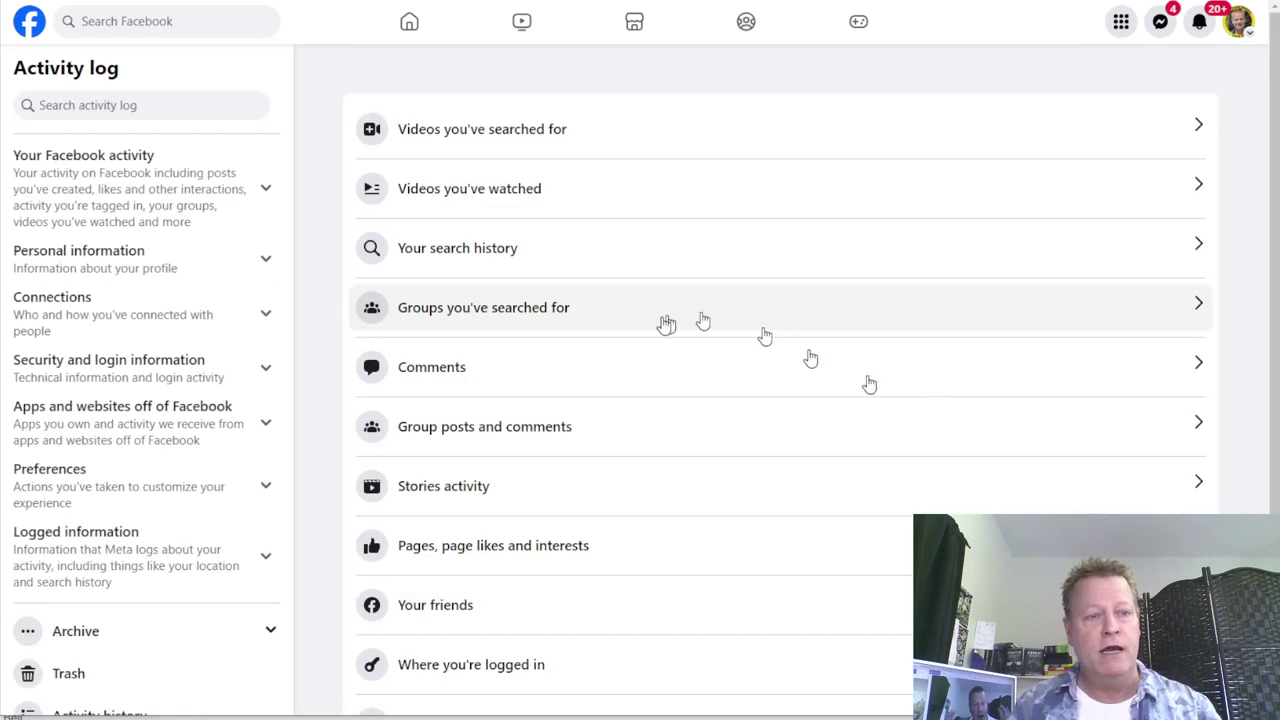
# Expand Your Facebook activity in the activity log and display the Comments and reactions history
pyautogui.scroll(-1, 483, 370)
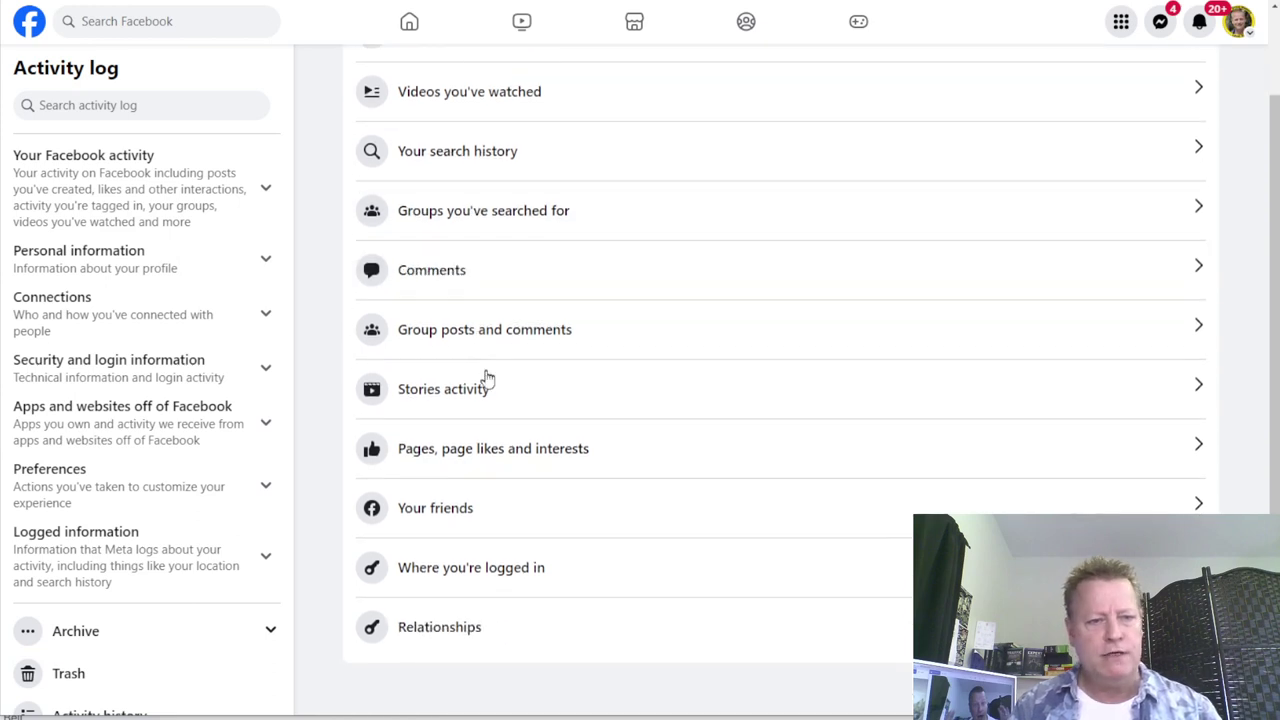
pyautogui.scroll(1, 485, 385)
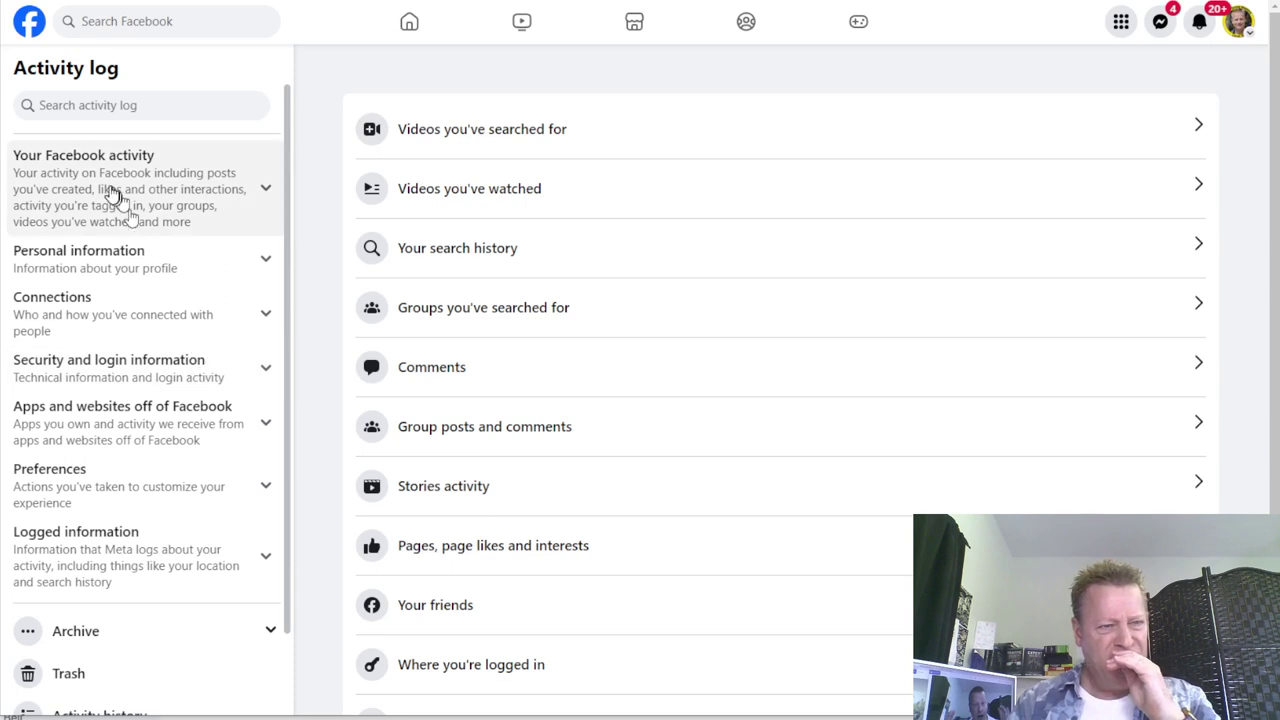
pyautogui.click(165, 186)
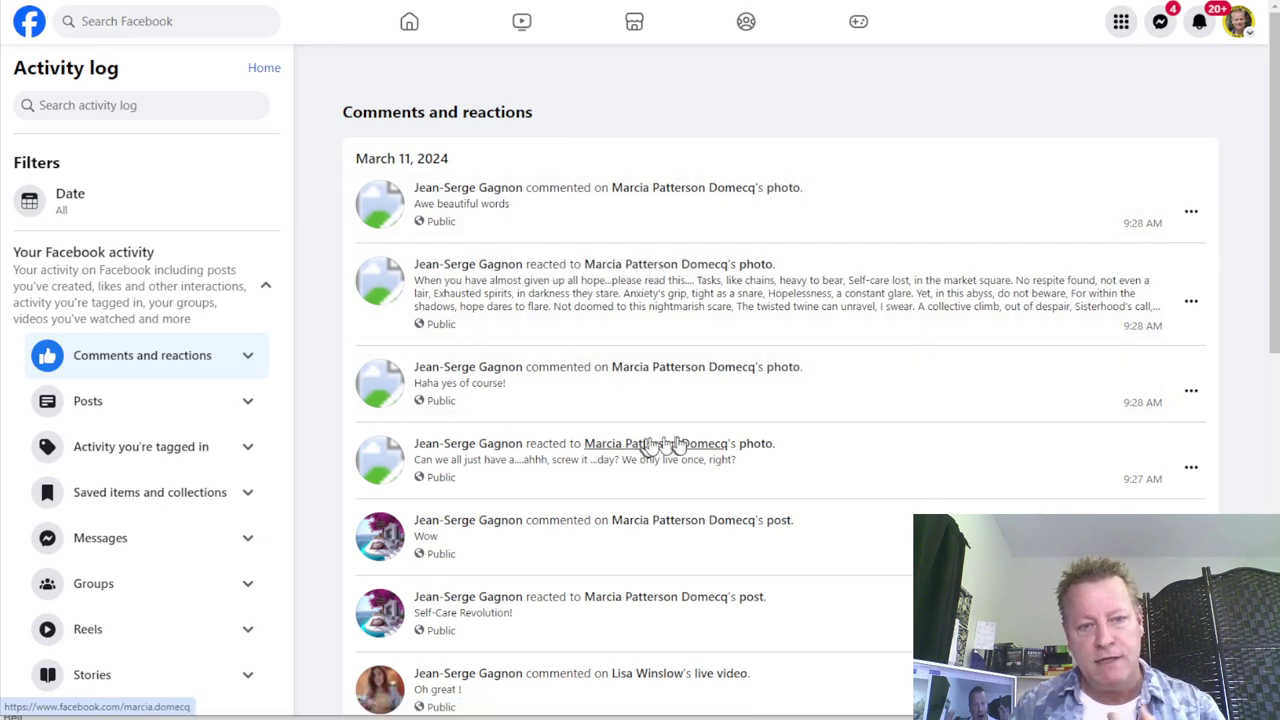
# Examine the Comments and reactions history for March 11, 2024, checking whose photos, posts and videos were commented on or reacted to
pyautogui.scroll(-2, 626, 403)
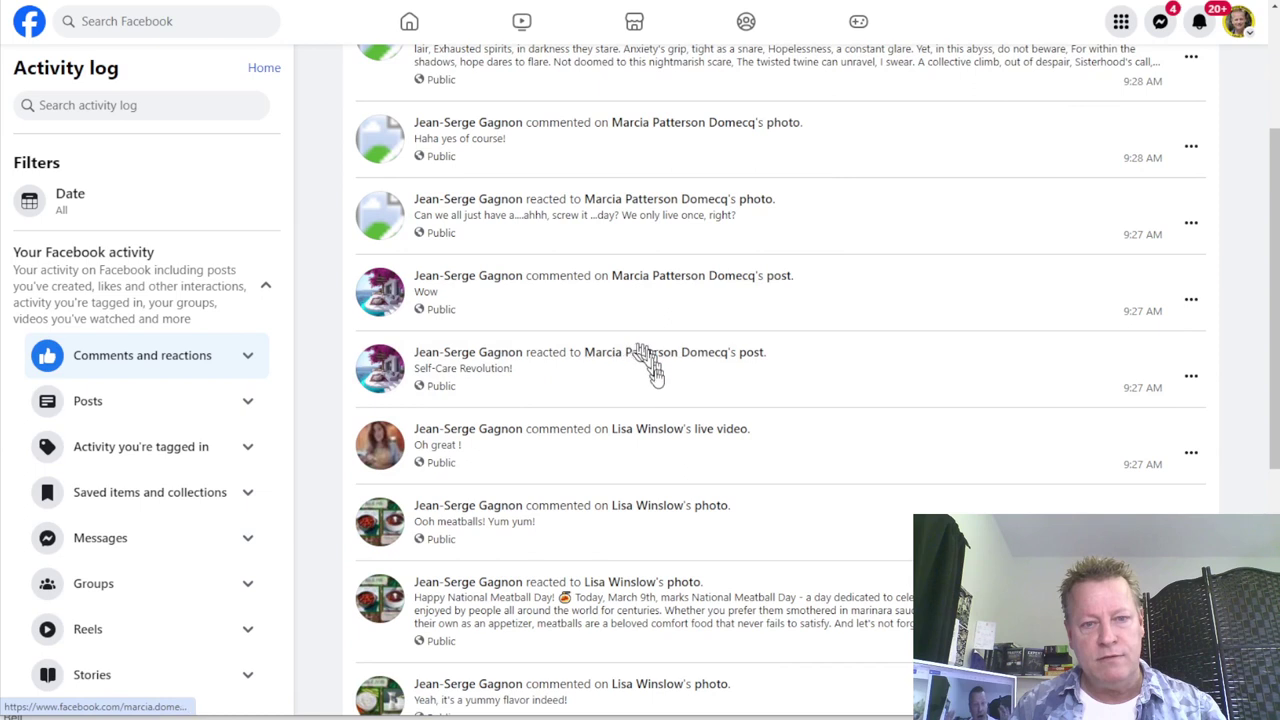
pyautogui.scroll(-2, 629, 411)
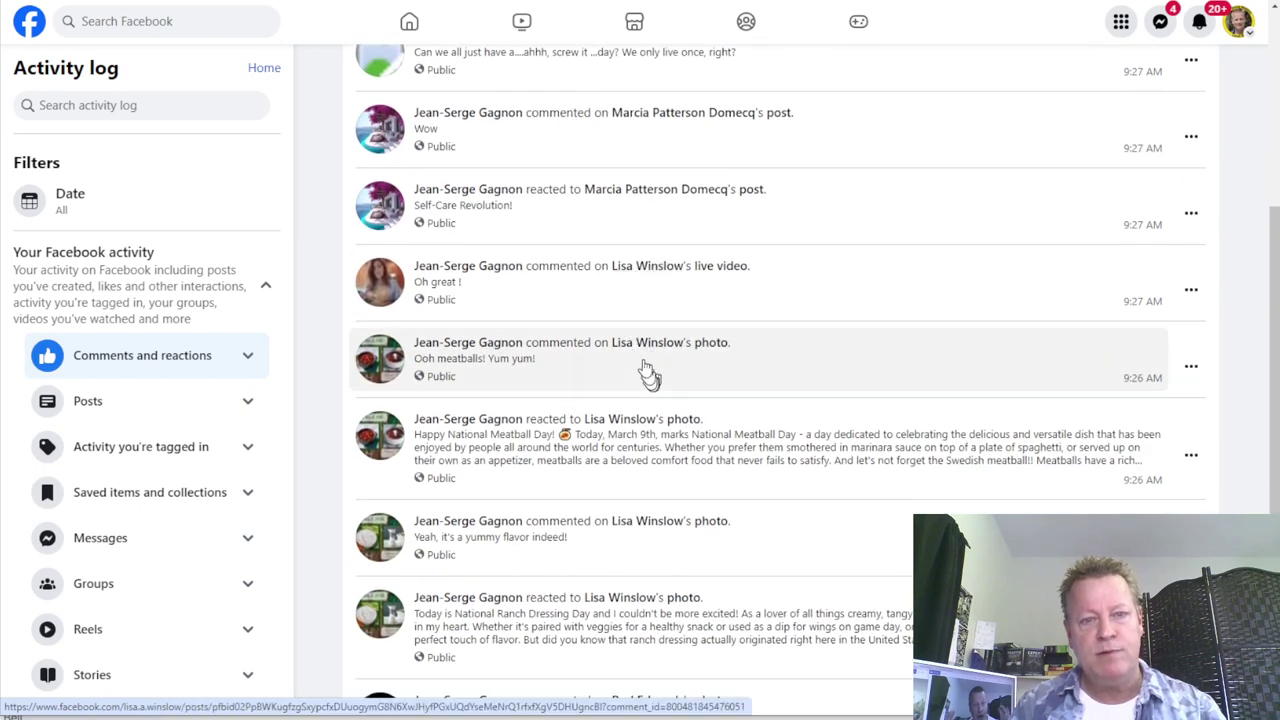
pyautogui.scroll(-2, 646, 371)
pyautogui.scroll(-1, 645, 381)
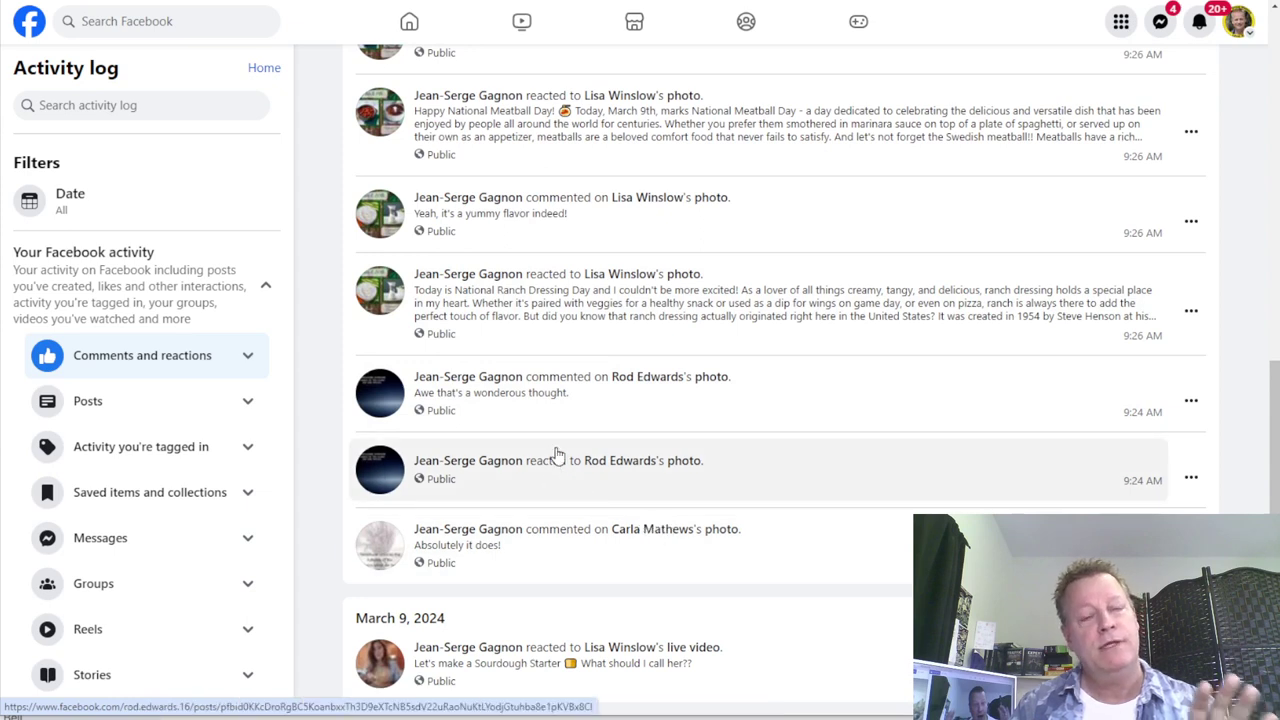
pyautogui.scroll(3, 557, 455)
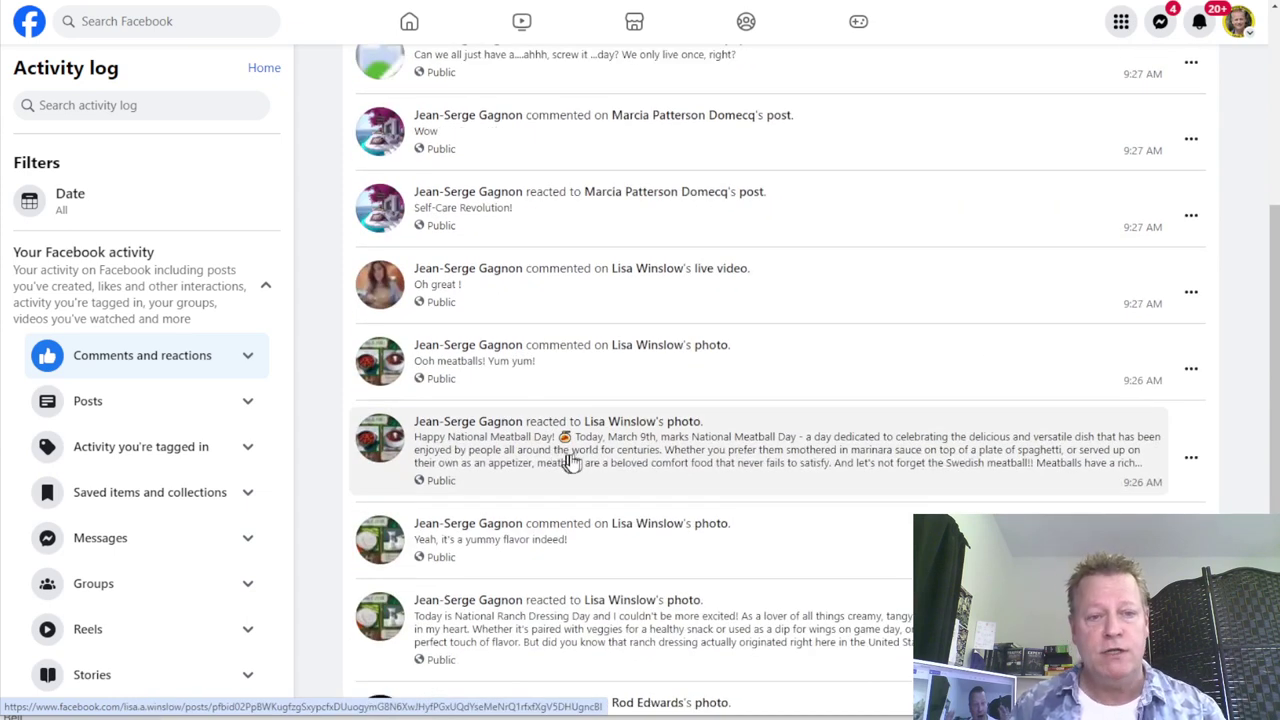
pyautogui.scroll(4, 570, 462)
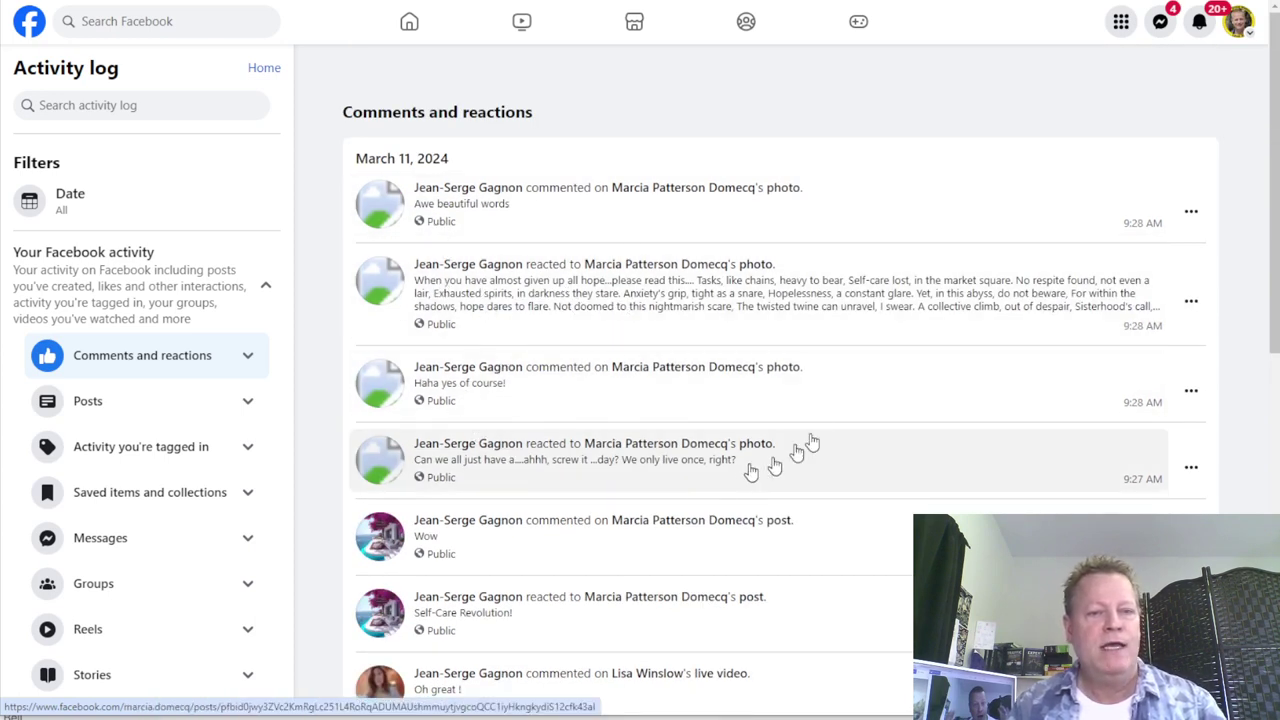
pyautogui.scroll(-2, 820, 443)
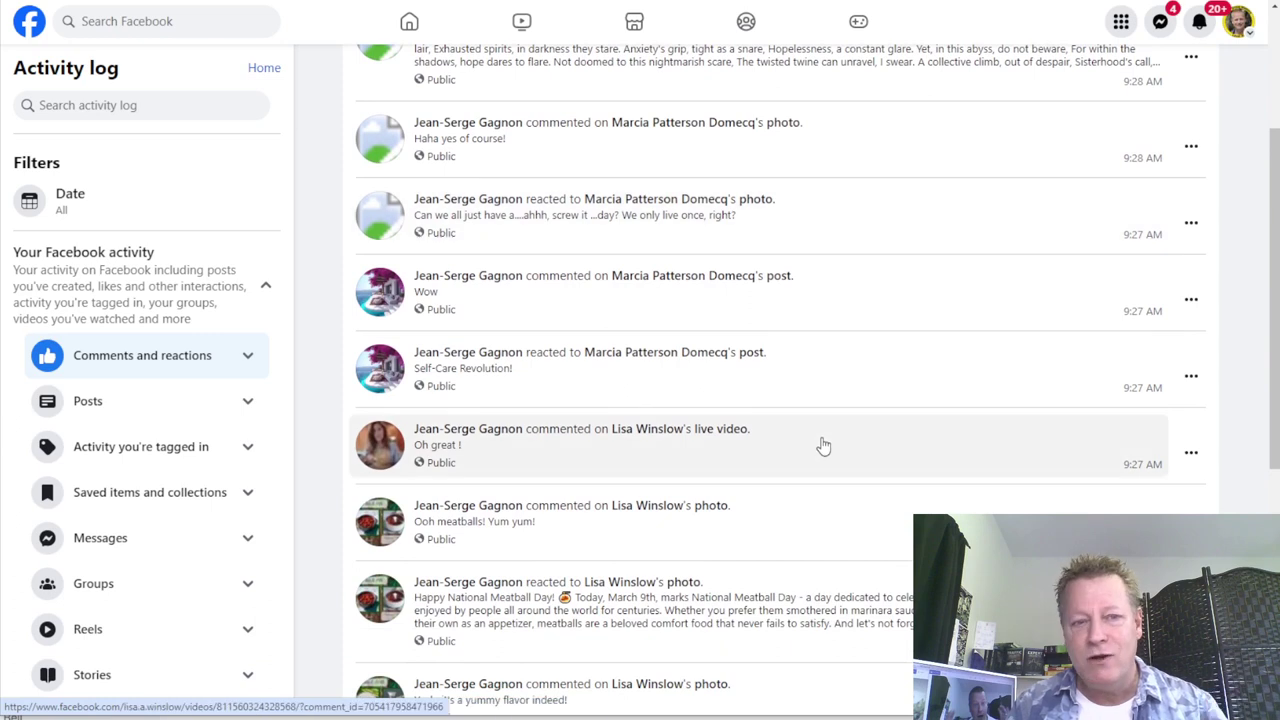
pyautogui.scroll(-2, 822, 445)
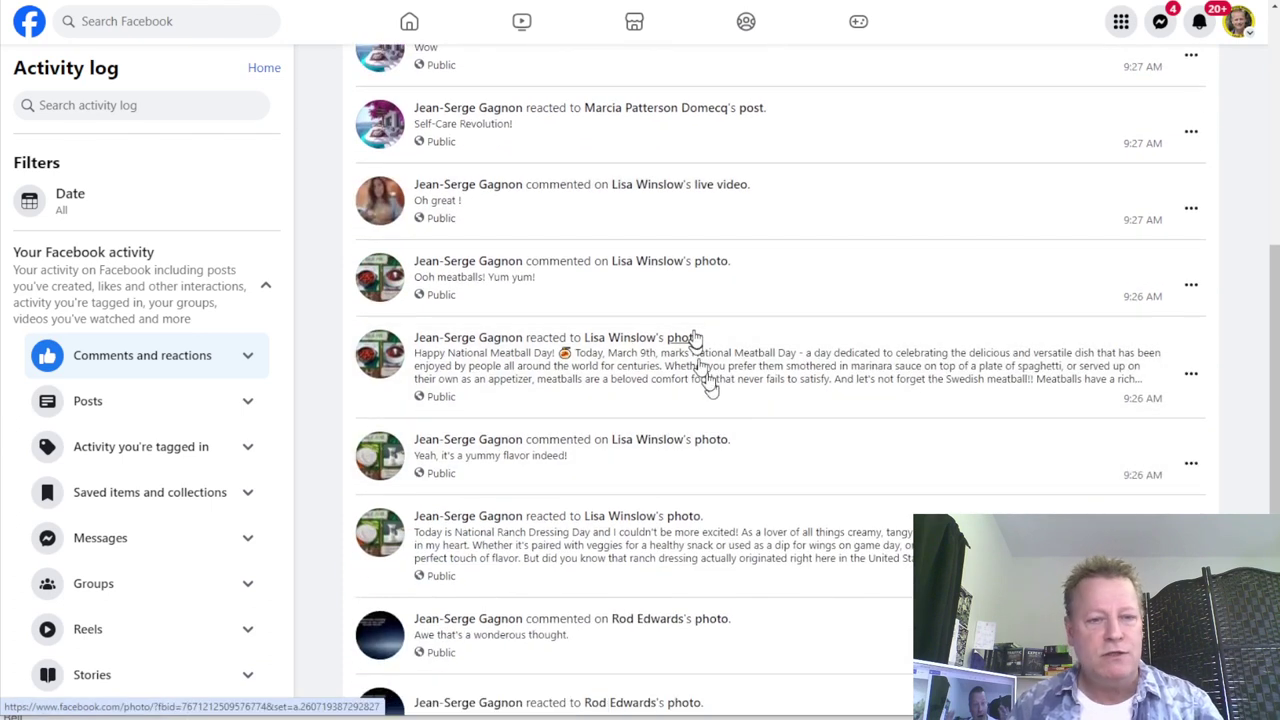
pyautogui.scroll(-2, 700, 478)
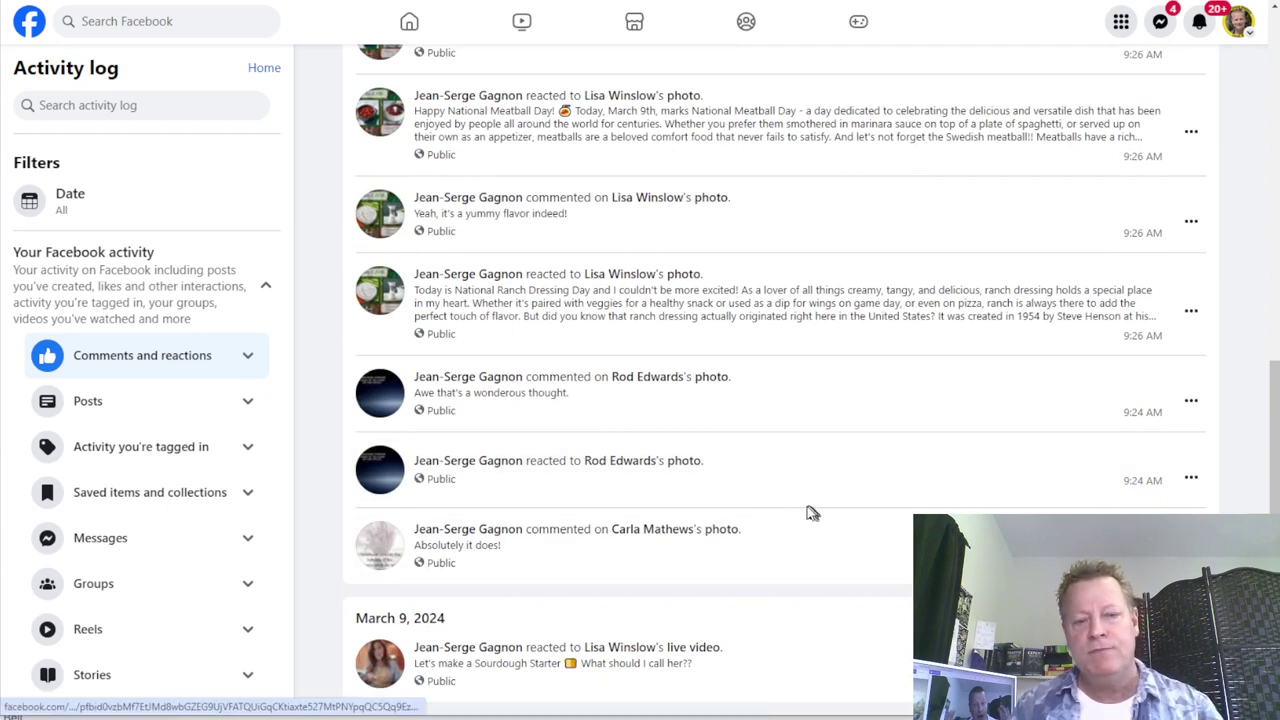
# Narrow the activity log to Comments only and look through the comments made on March 11 and March 10, 2024
pyautogui.click(247, 360)
pyautogui.click(140, 399)
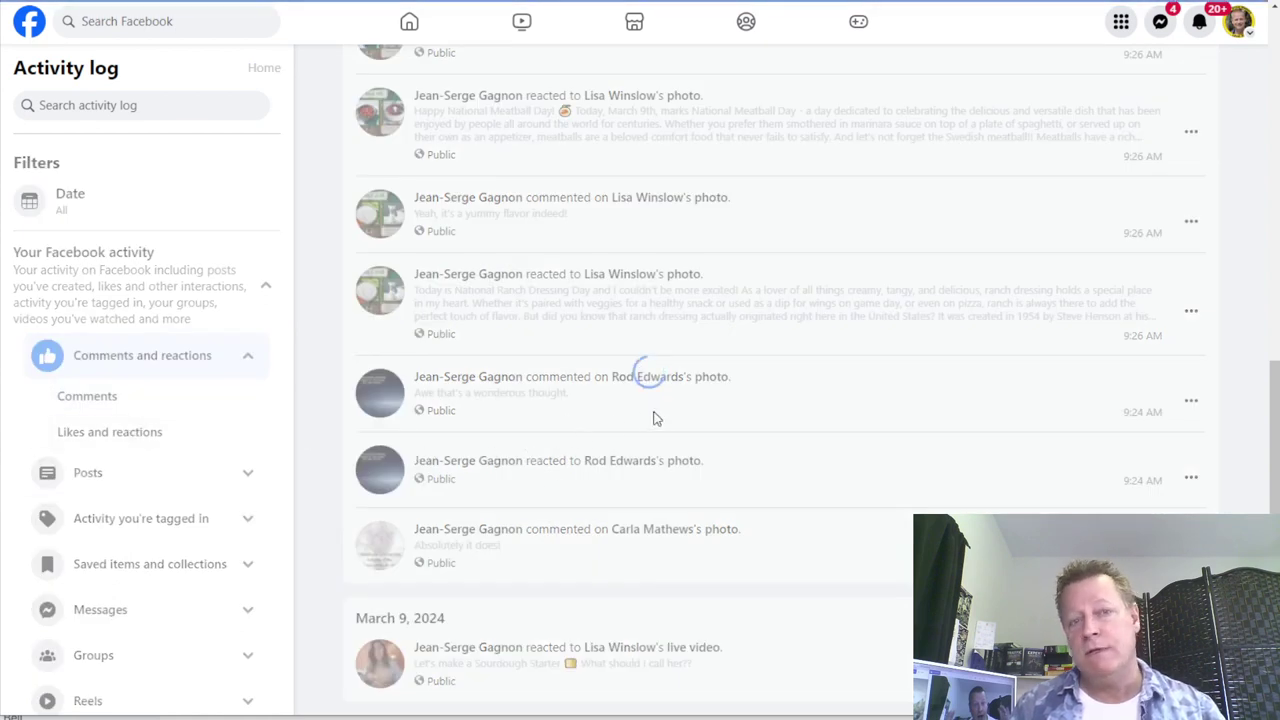
pyautogui.scroll(-9, 660, 415)
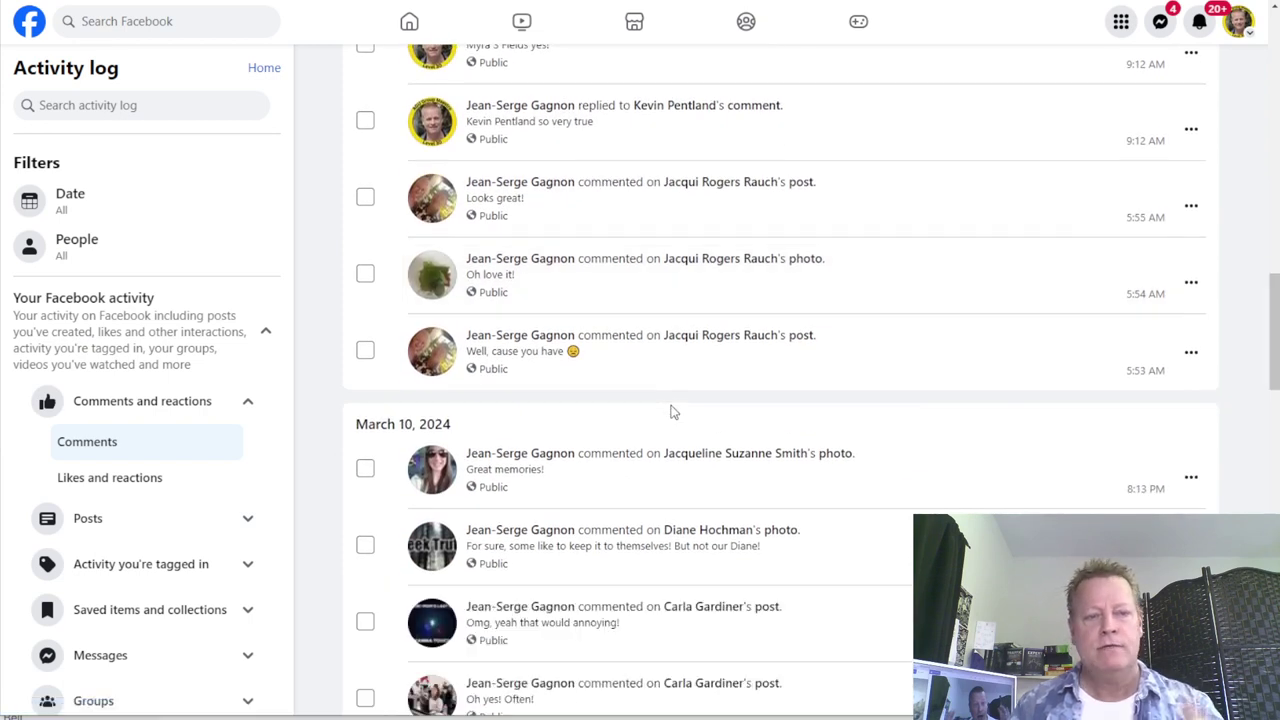
pyautogui.scroll(-12, 672, 411)
pyautogui.scroll(10, 674, 411)
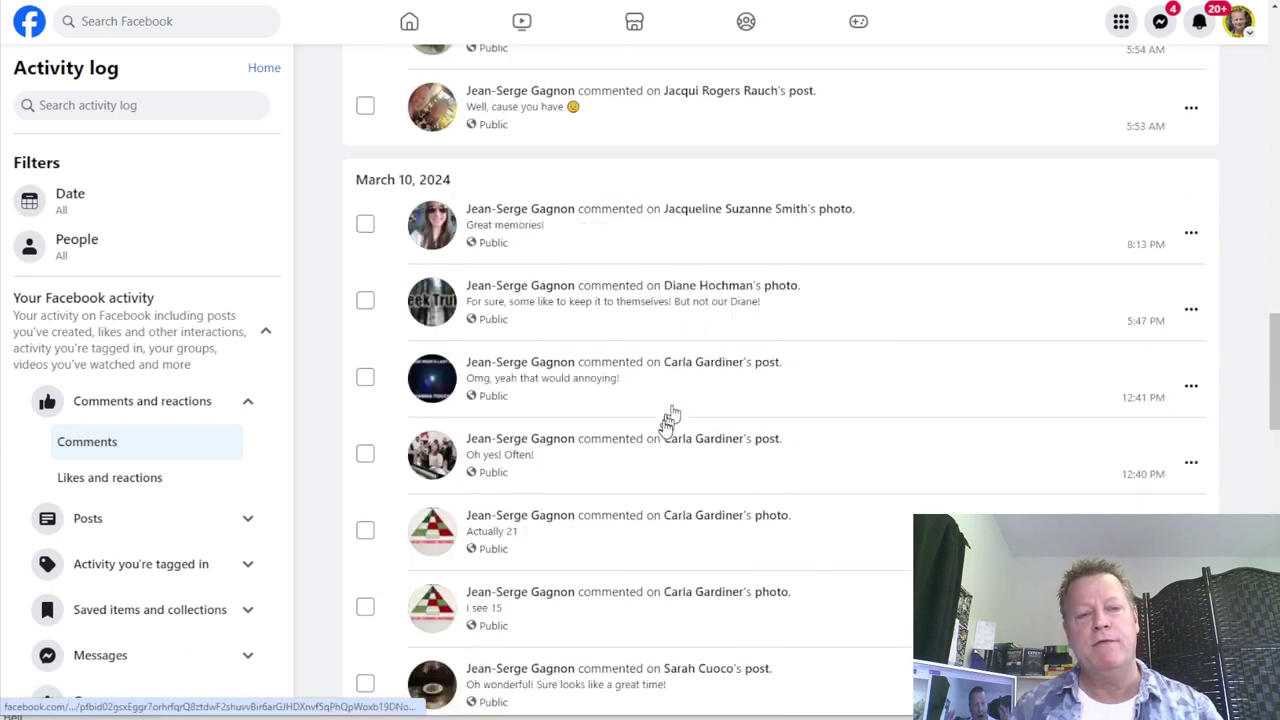
pyautogui.scroll(5, 666, 428)
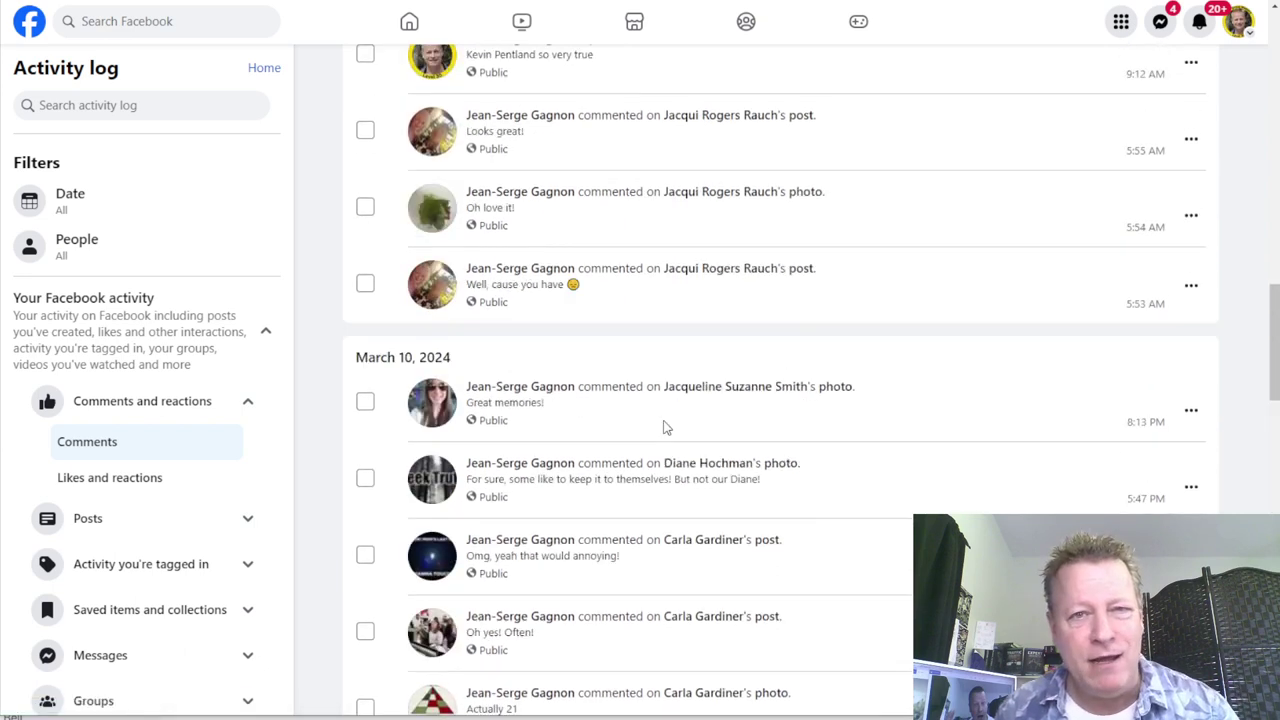
pyautogui.scroll(4, 665, 428)
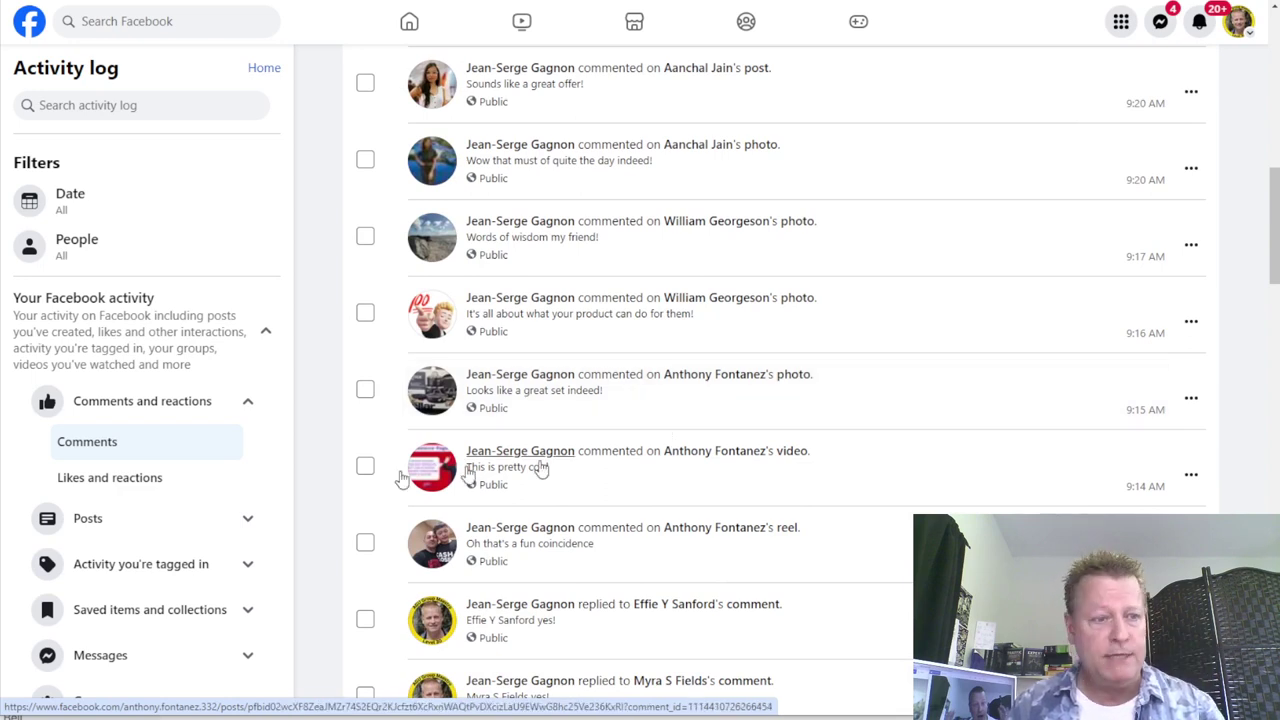
# Display Activity you're tagged in and examine which people mentioned you in comments and what they replied
pyautogui.click(165, 568)
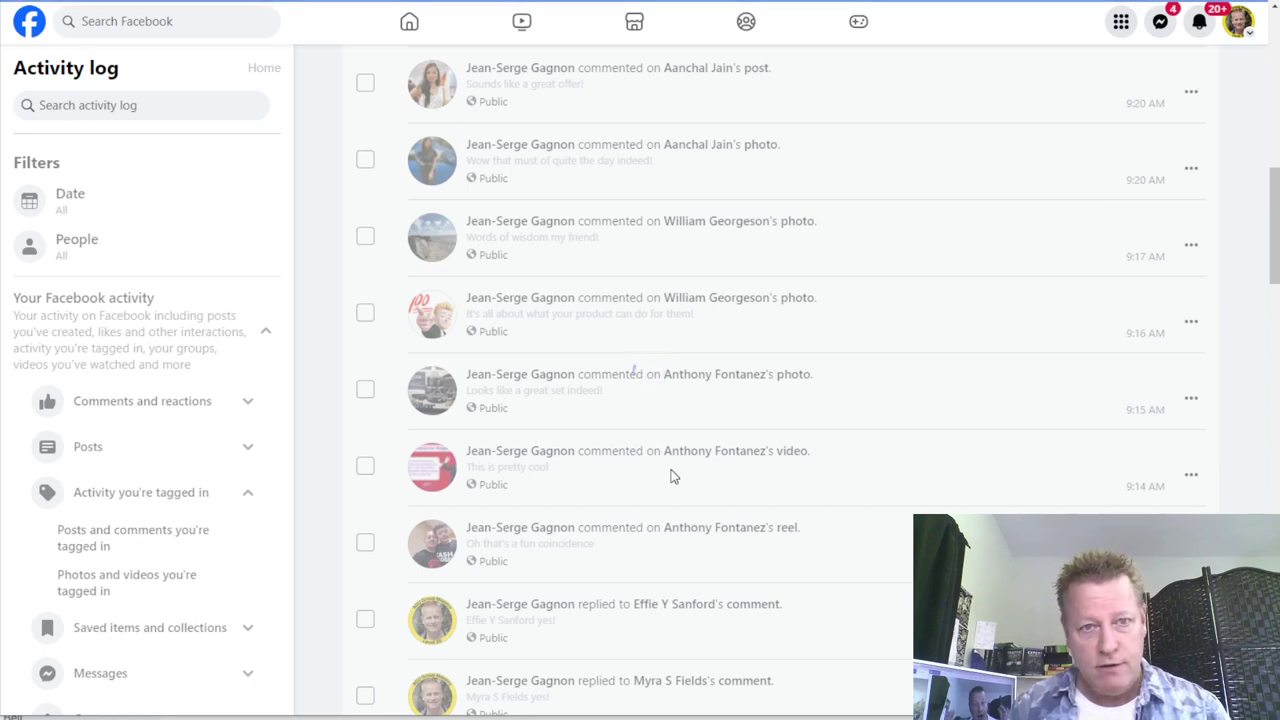
pyautogui.scroll(2, 689, 420)
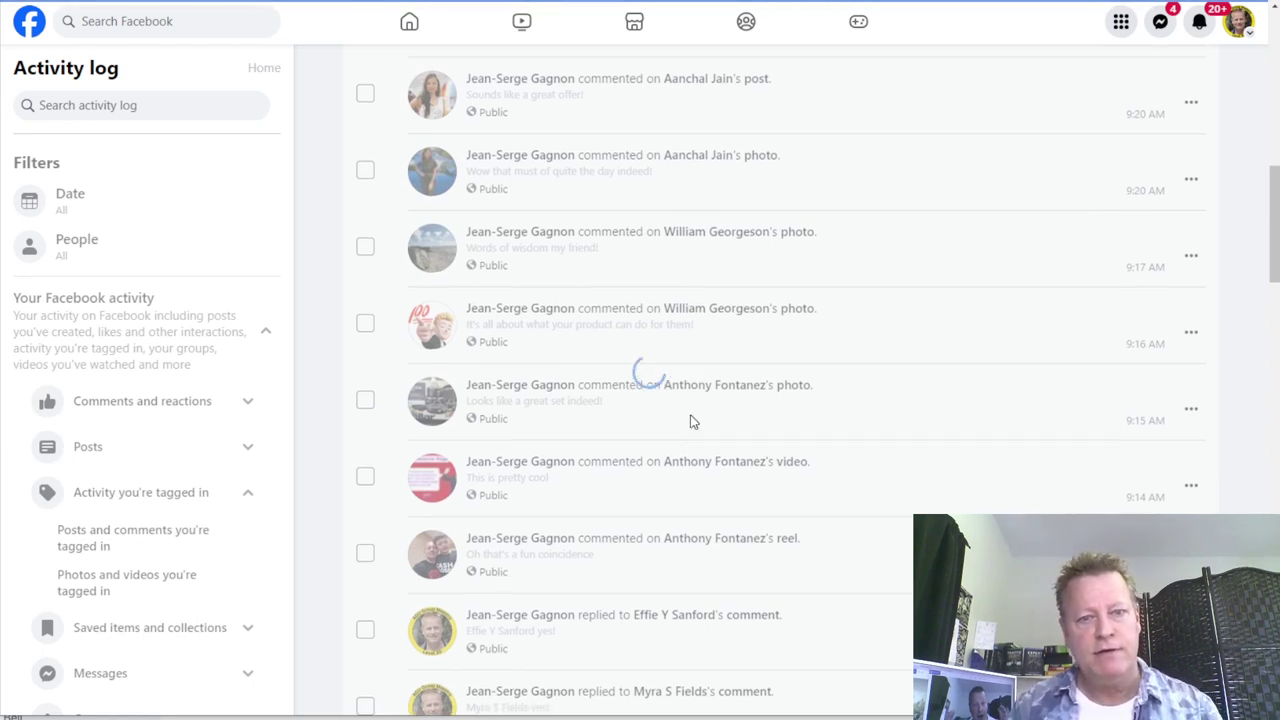
pyautogui.scroll(5, 680, 437)
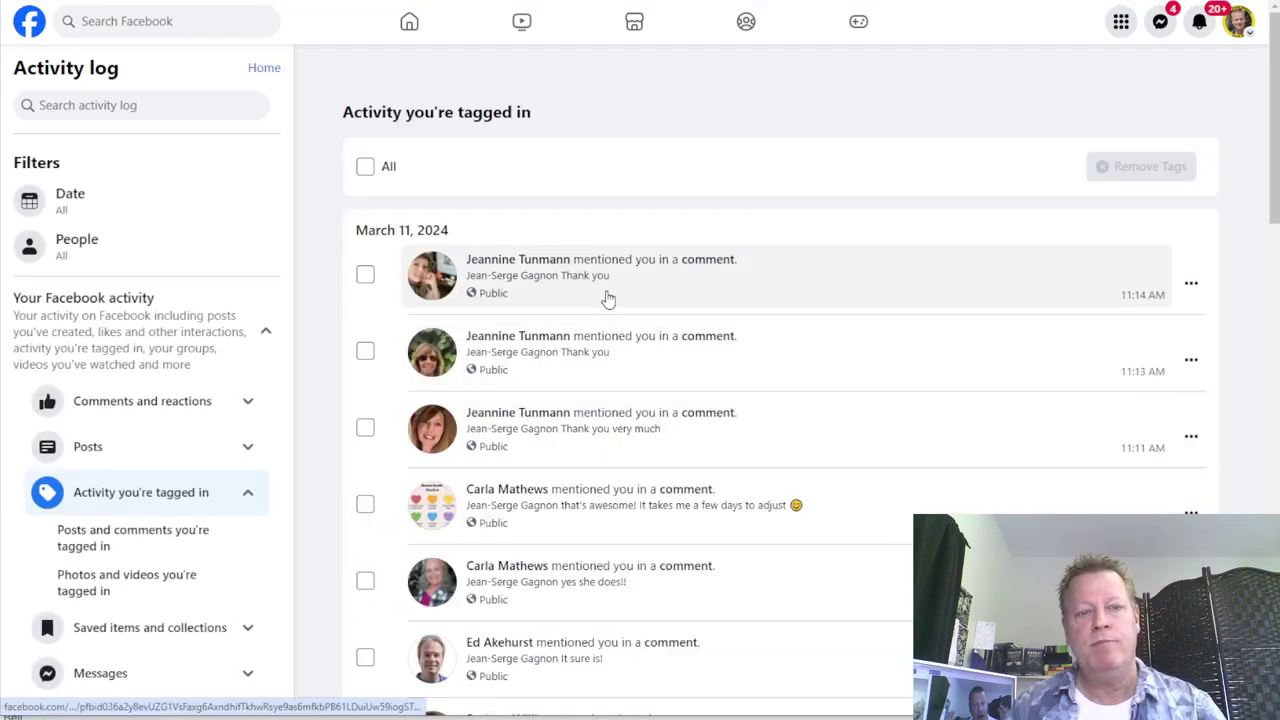
pyautogui.scroll(-2, 604, 292)
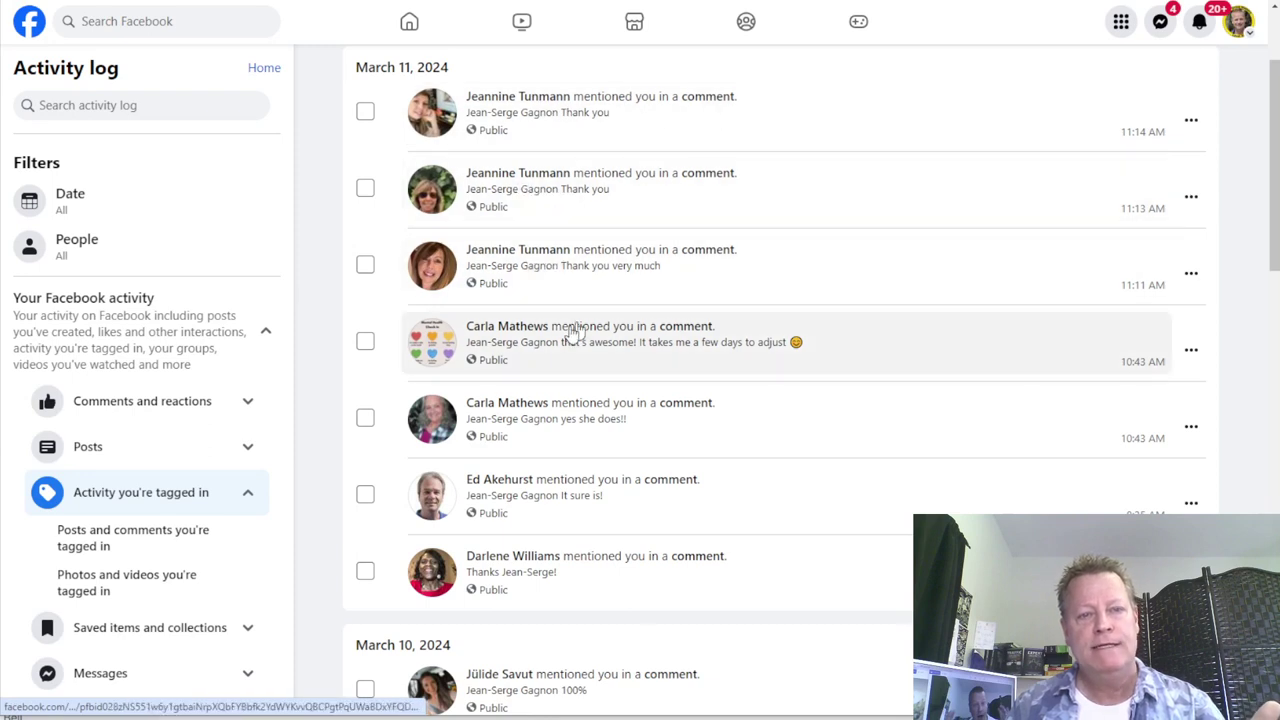
pyautogui.scroll(-2, 543, 331)
pyautogui.scroll(-2, 556, 310)
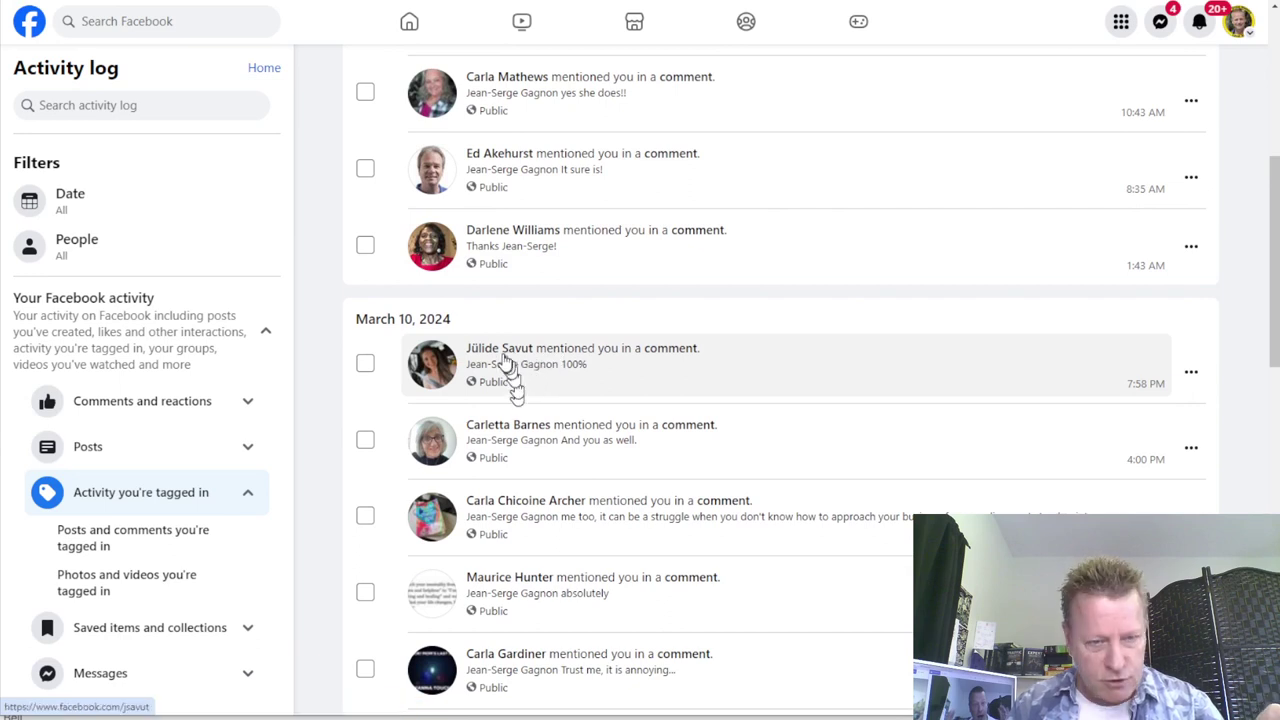
pyautogui.scroll(-4, 597, 380)
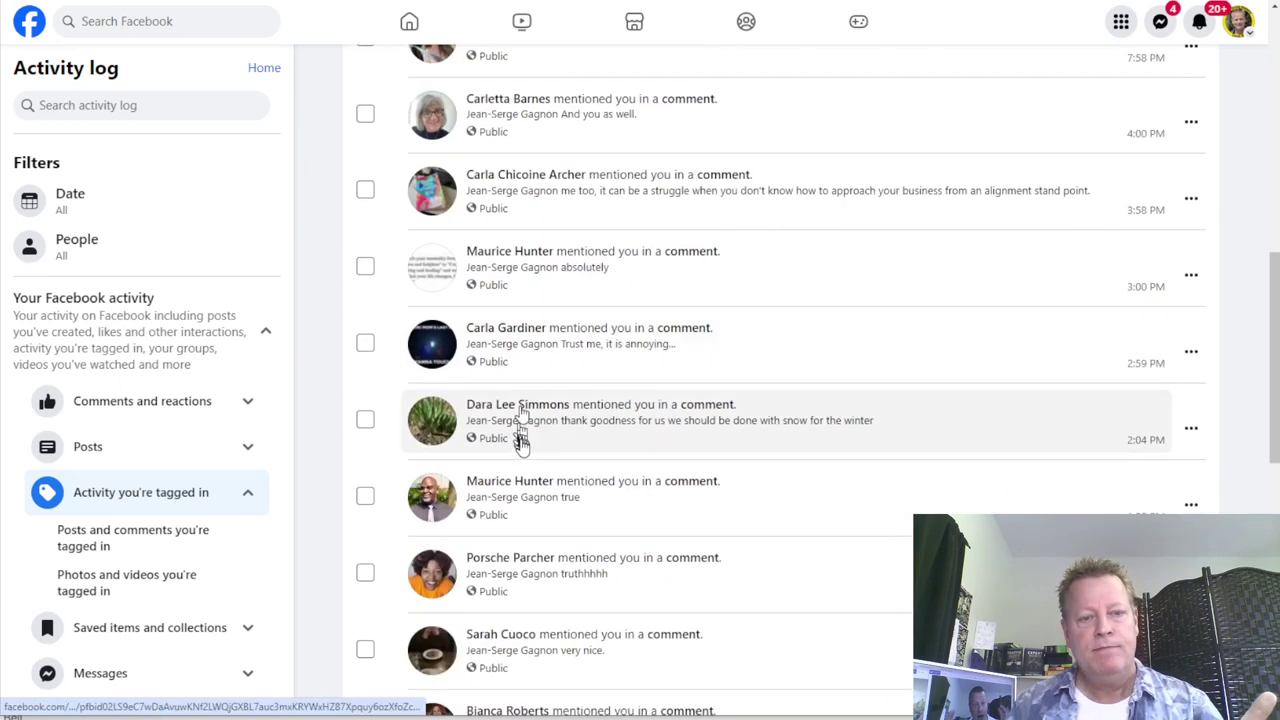
pyautogui.scroll(-3, 515, 430)
pyautogui.scroll(-5, 606, 491)
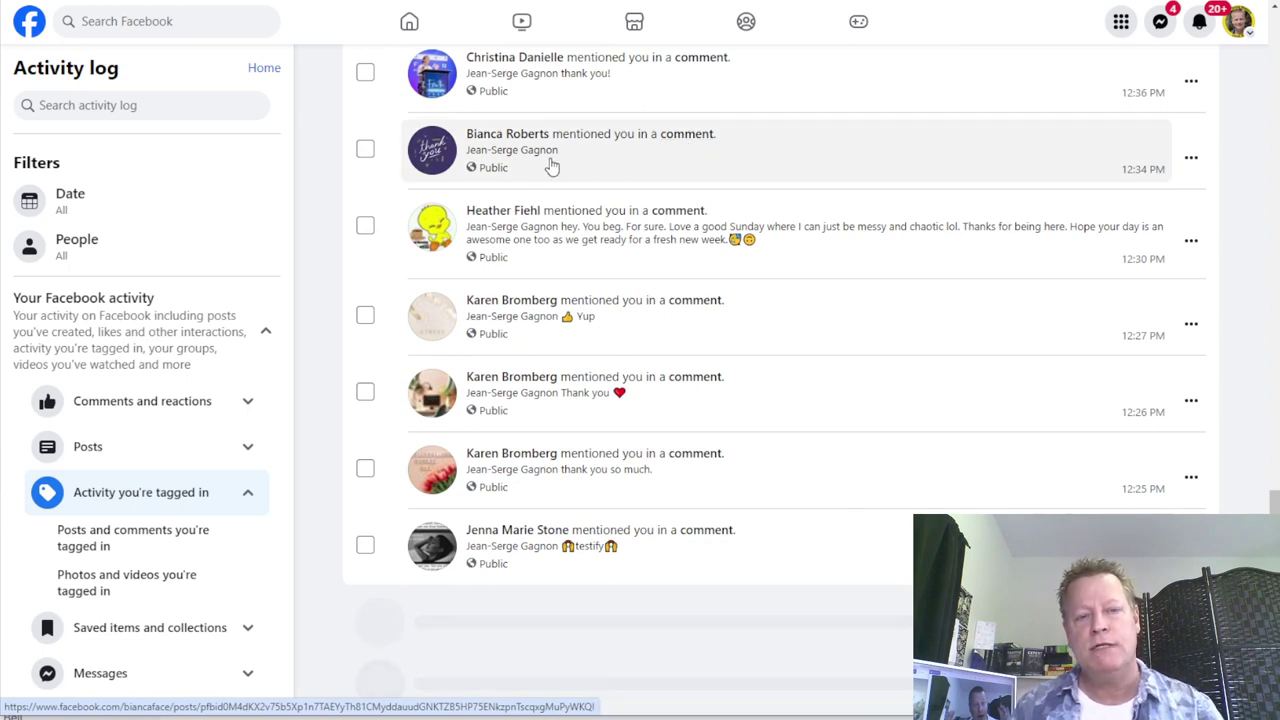
pyautogui.scroll(3, 643, 320)
pyautogui.scroll(-3, 645, 323)
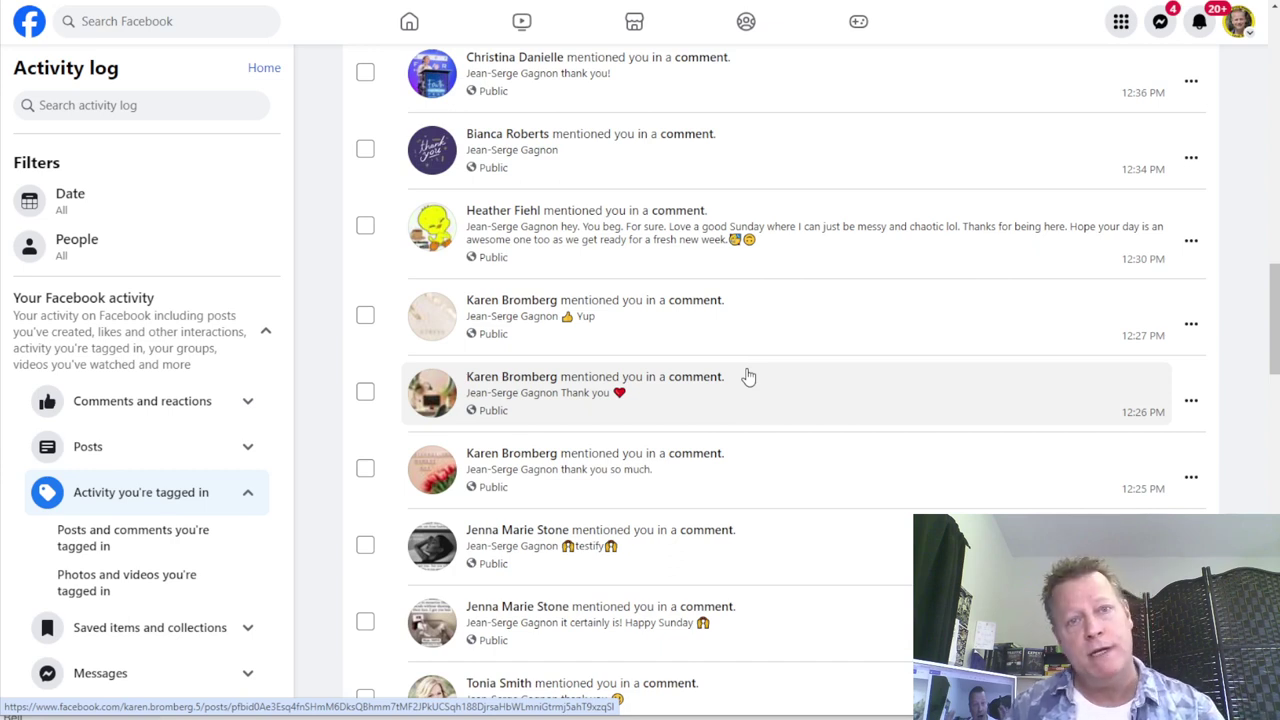
pyautogui.scroll(-15, 748, 376)
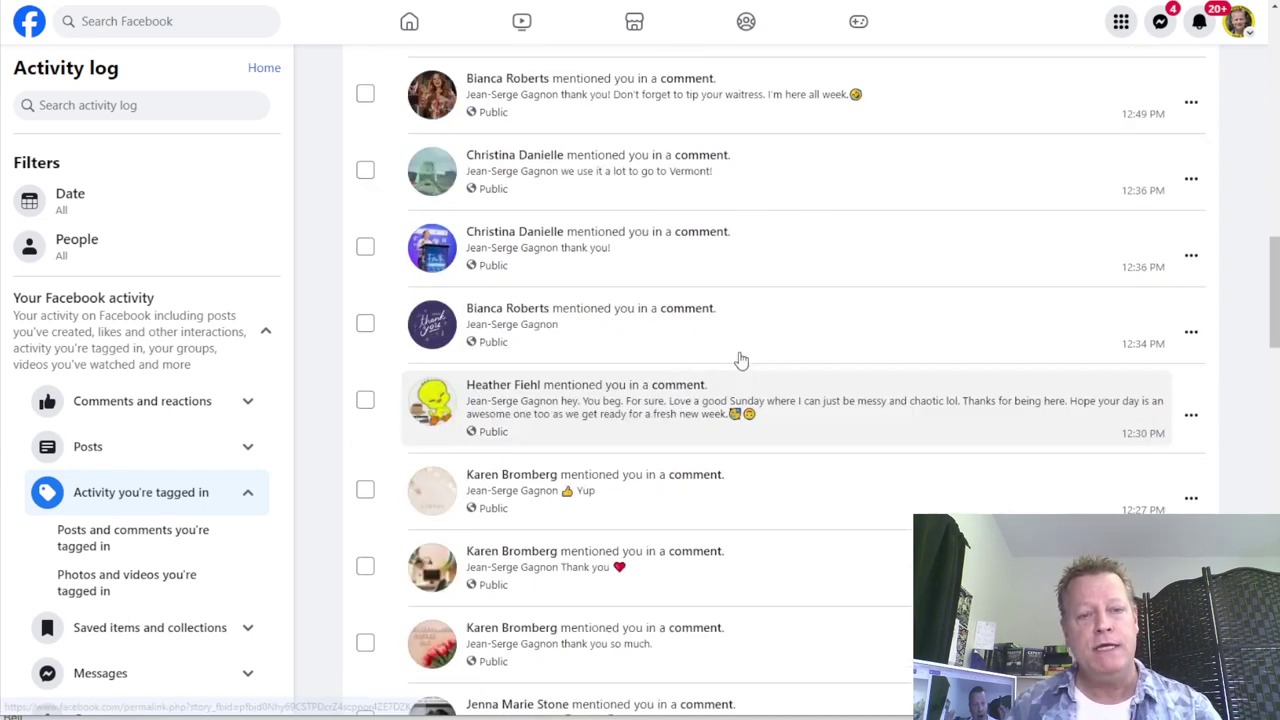
pyautogui.scroll(8, 740, 360)
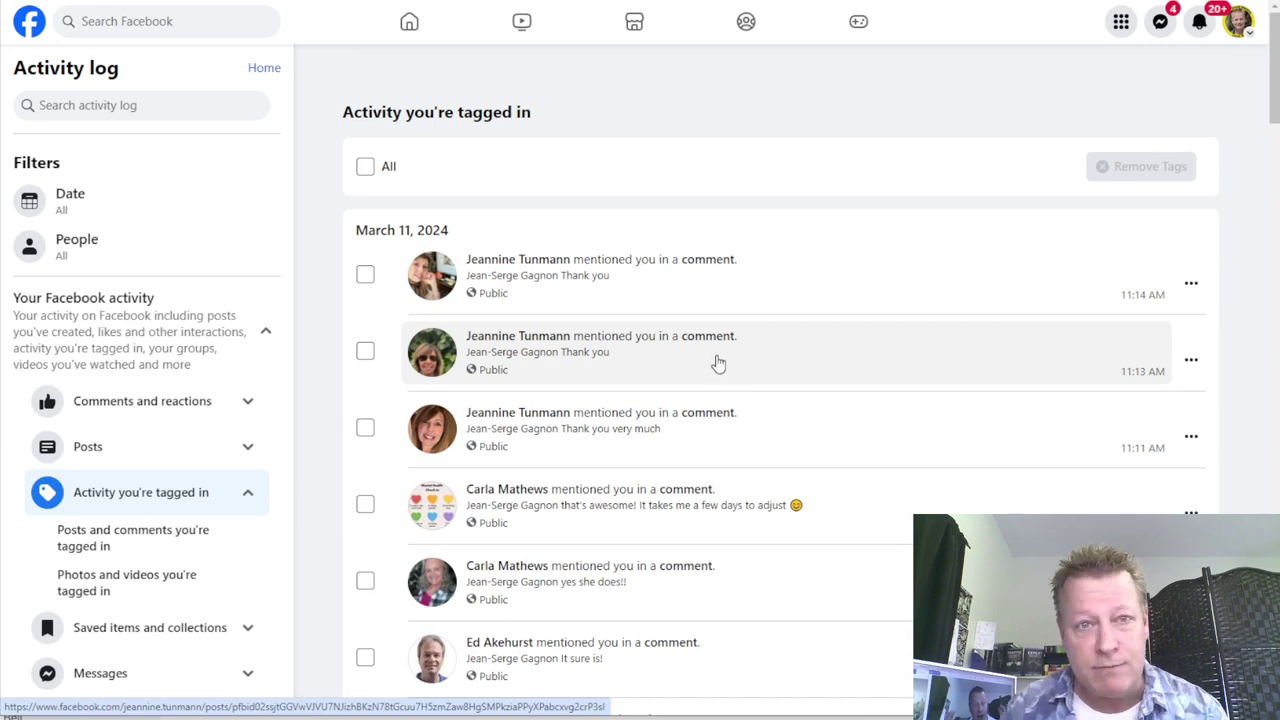
# Review the tagged comments again from March 11 back to March 9, 2024, checking which people mention you repeatedly
pyautogui.scroll(-2, 643, 337)
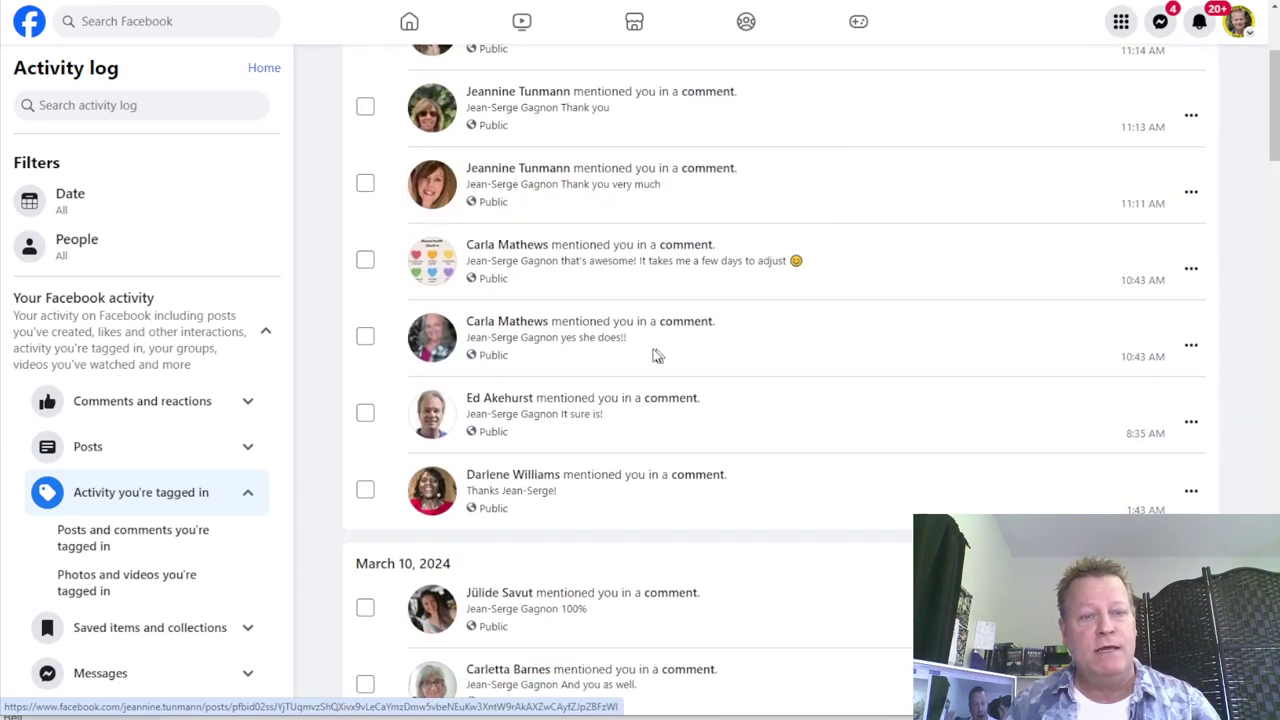
pyautogui.scroll(2, 519, 277)
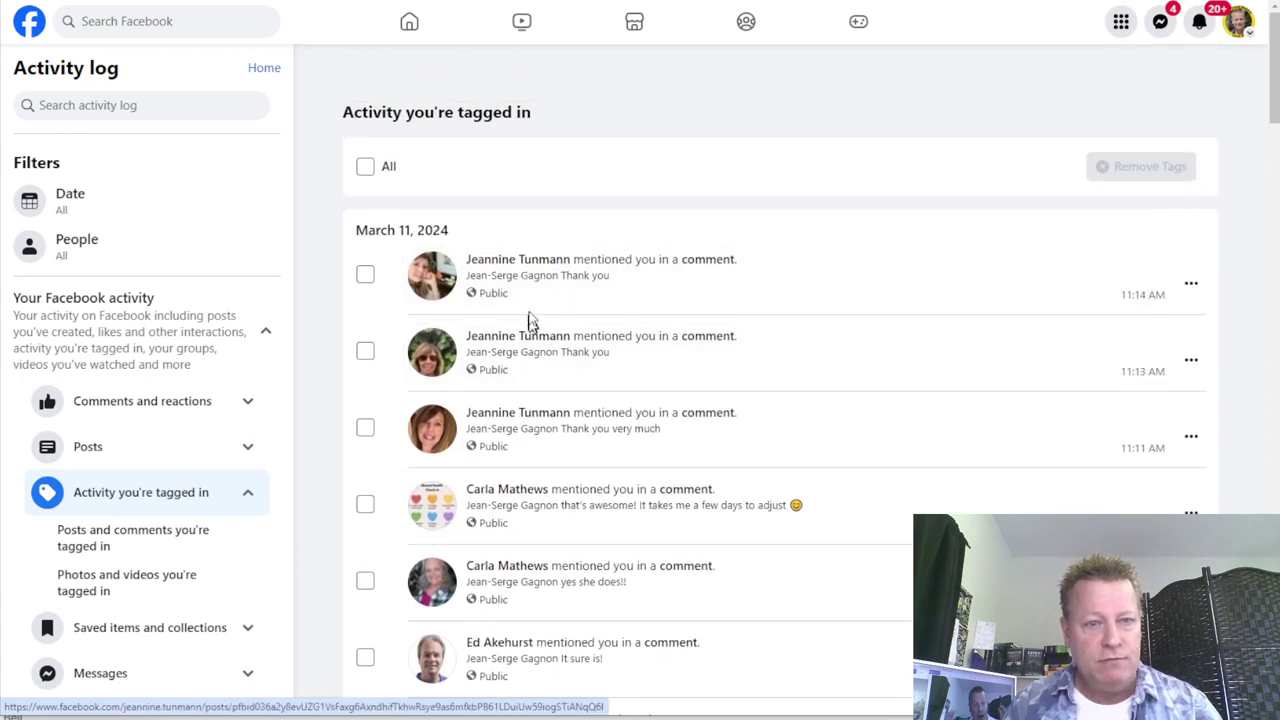
pyautogui.scroll(-5, 660, 423)
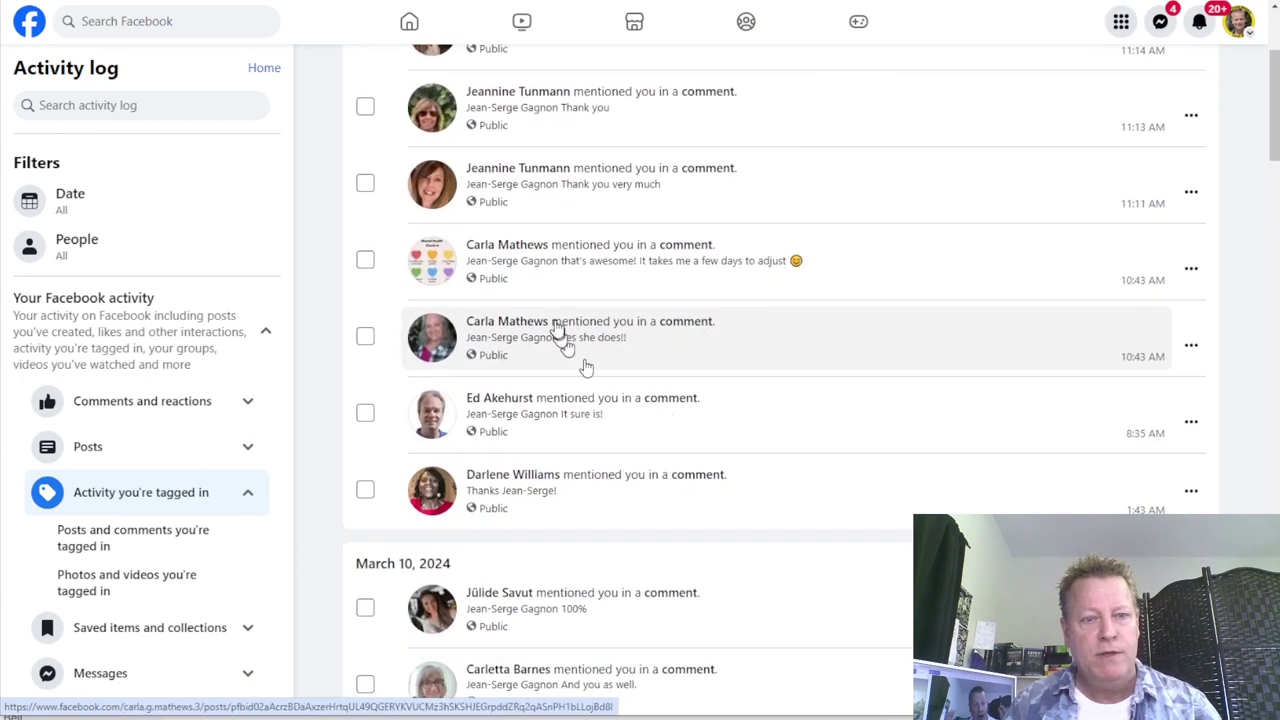
pyautogui.scroll(-8, 557, 328)
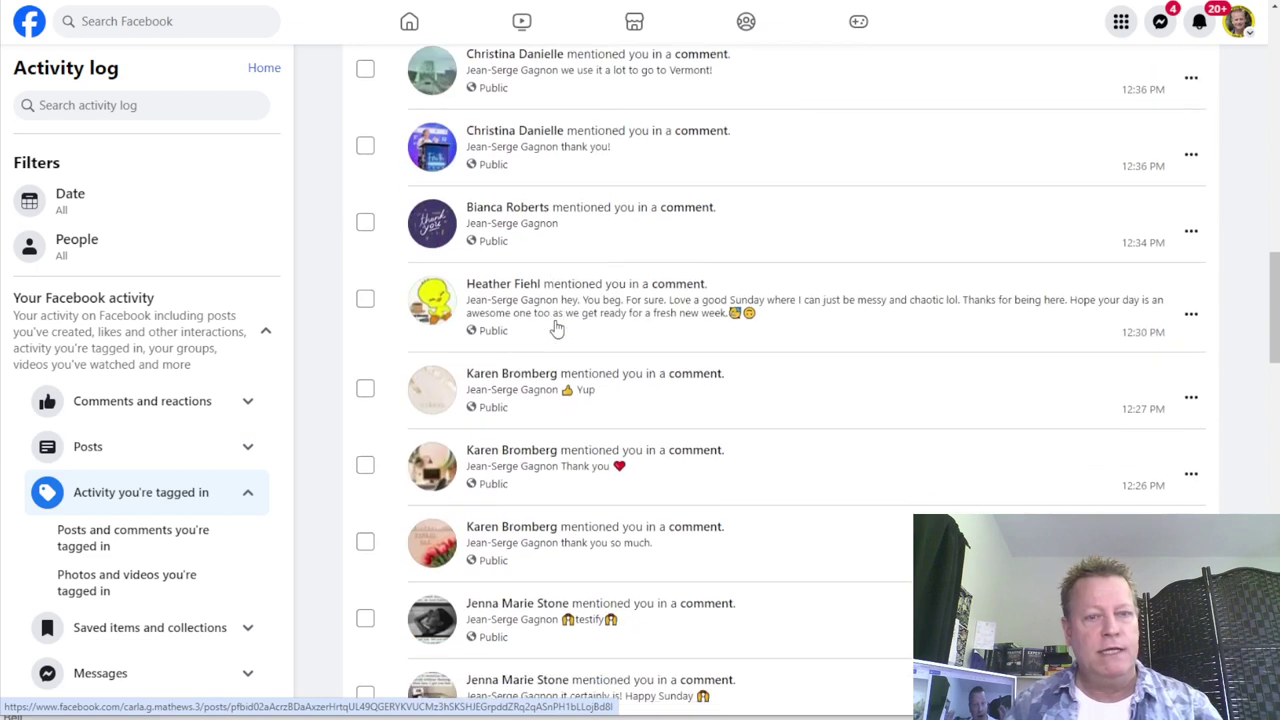
pyautogui.scroll(-8, 557, 328)
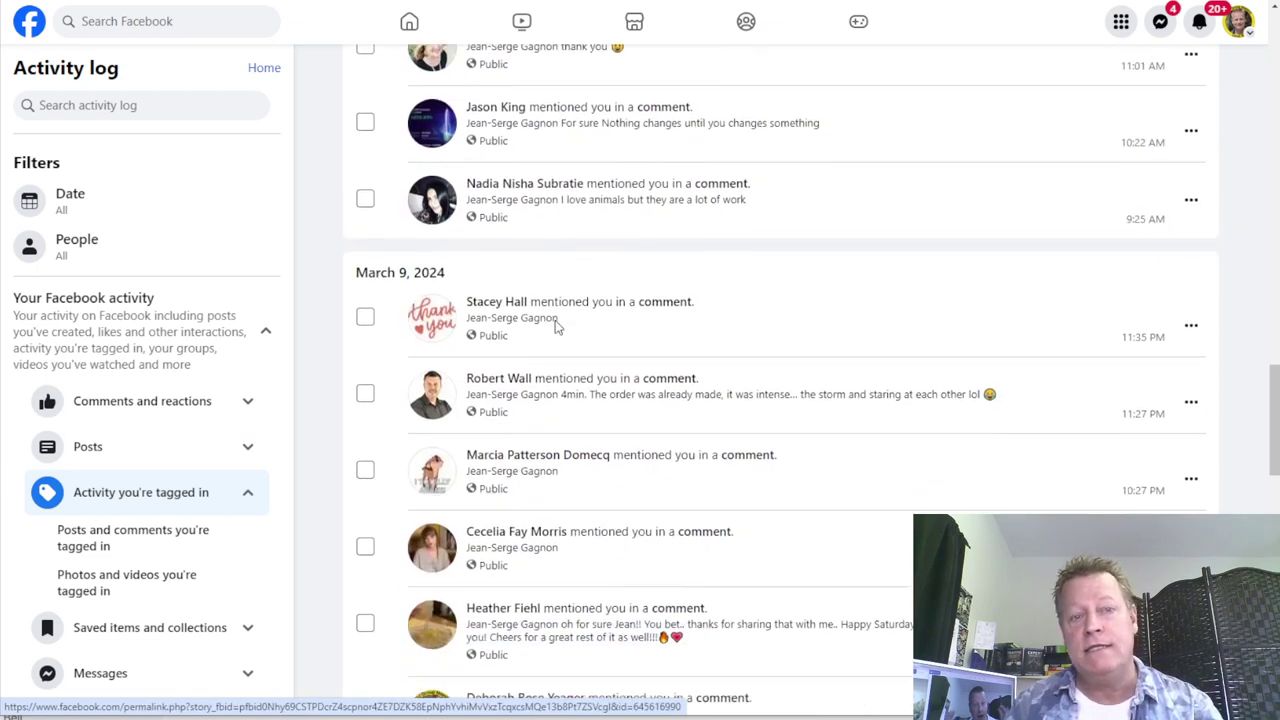
pyautogui.scroll(-3, 555, 320)
pyautogui.scroll(11, 550, 335)
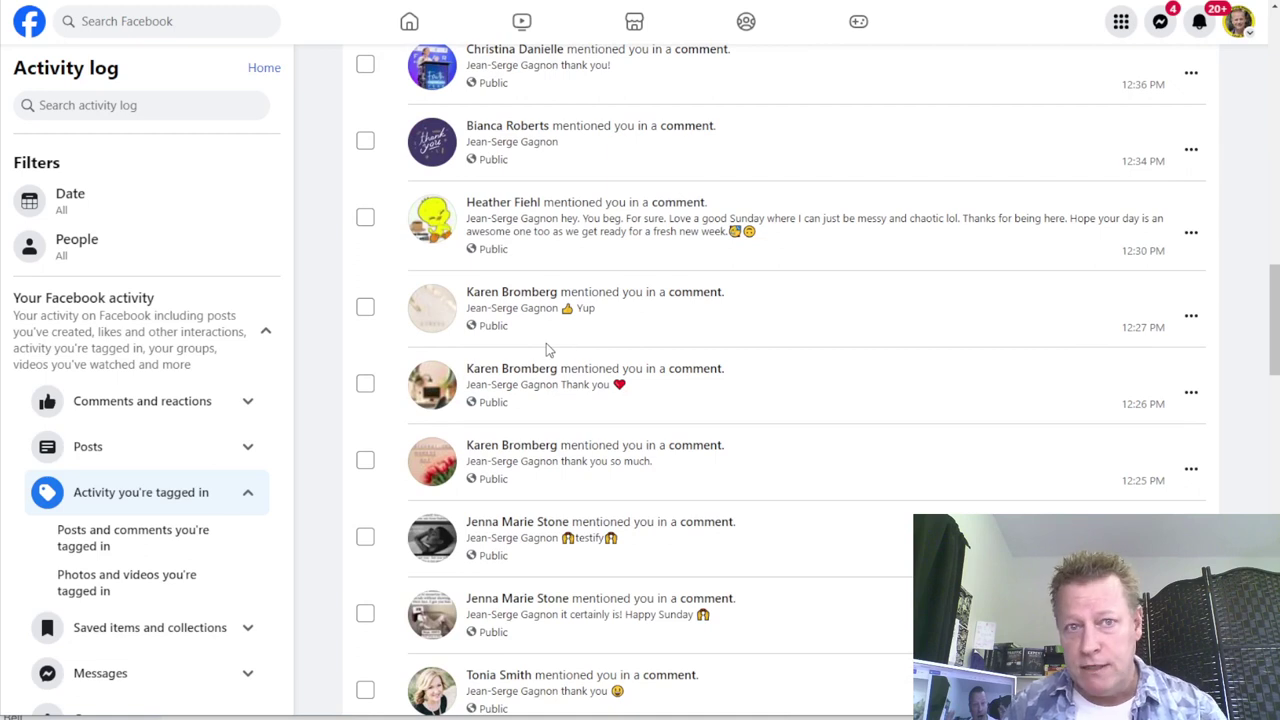
pyautogui.scroll(4, 629, 351)
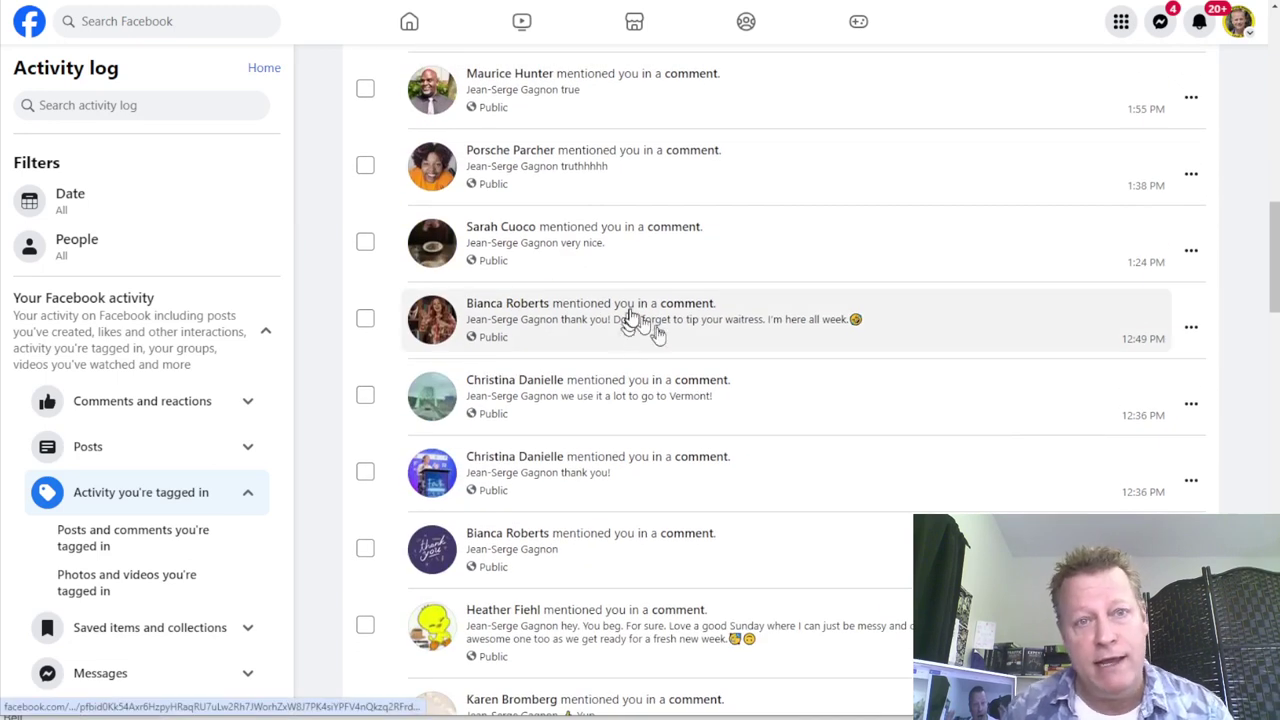
pyautogui.scroll(4, 674, 330)
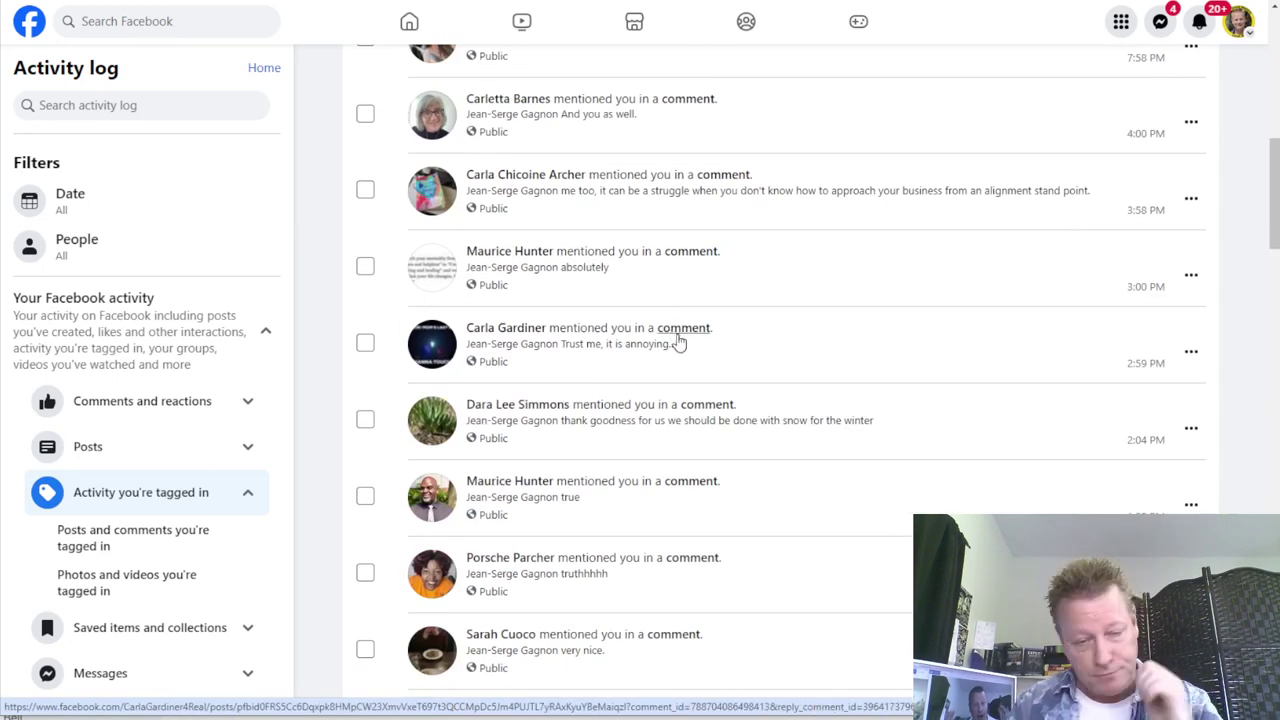
# Switch to Active Group Users and set the Mentions (M) column to Show in the contact list's column settings
pyautogui.scroll(-7, 679, 343)
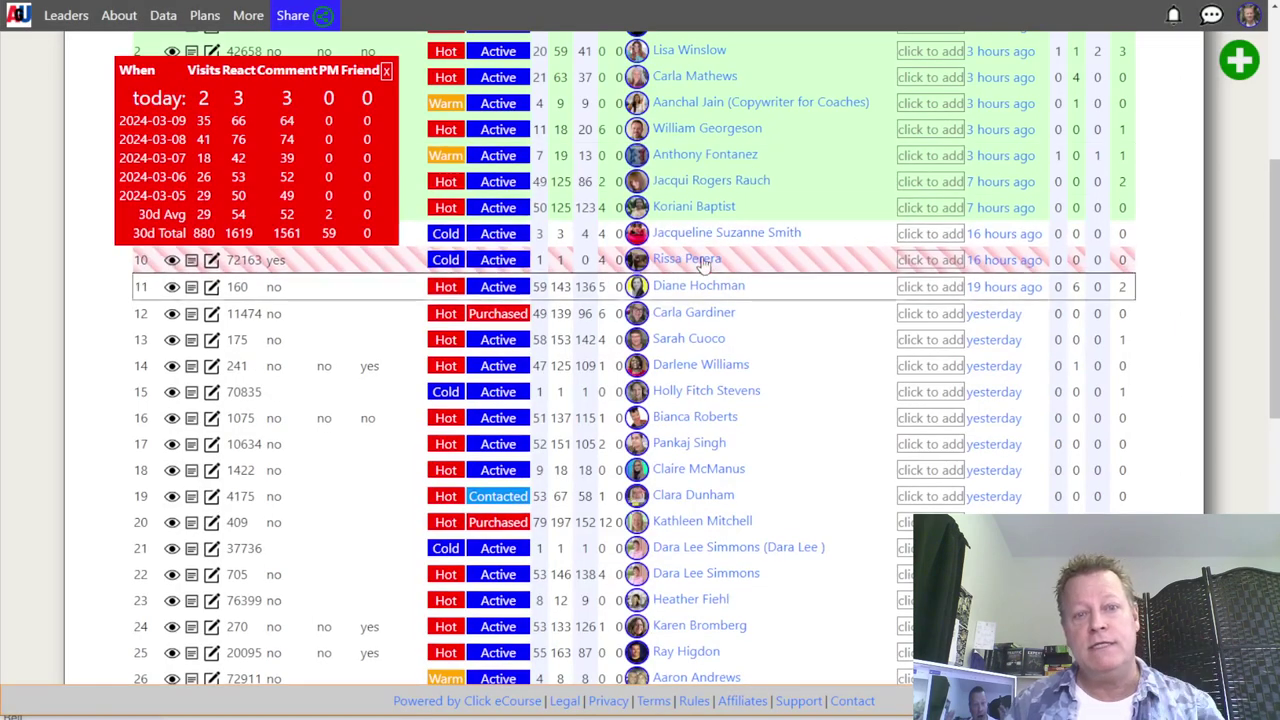
pyautogui.scroll(4, 705, 262)
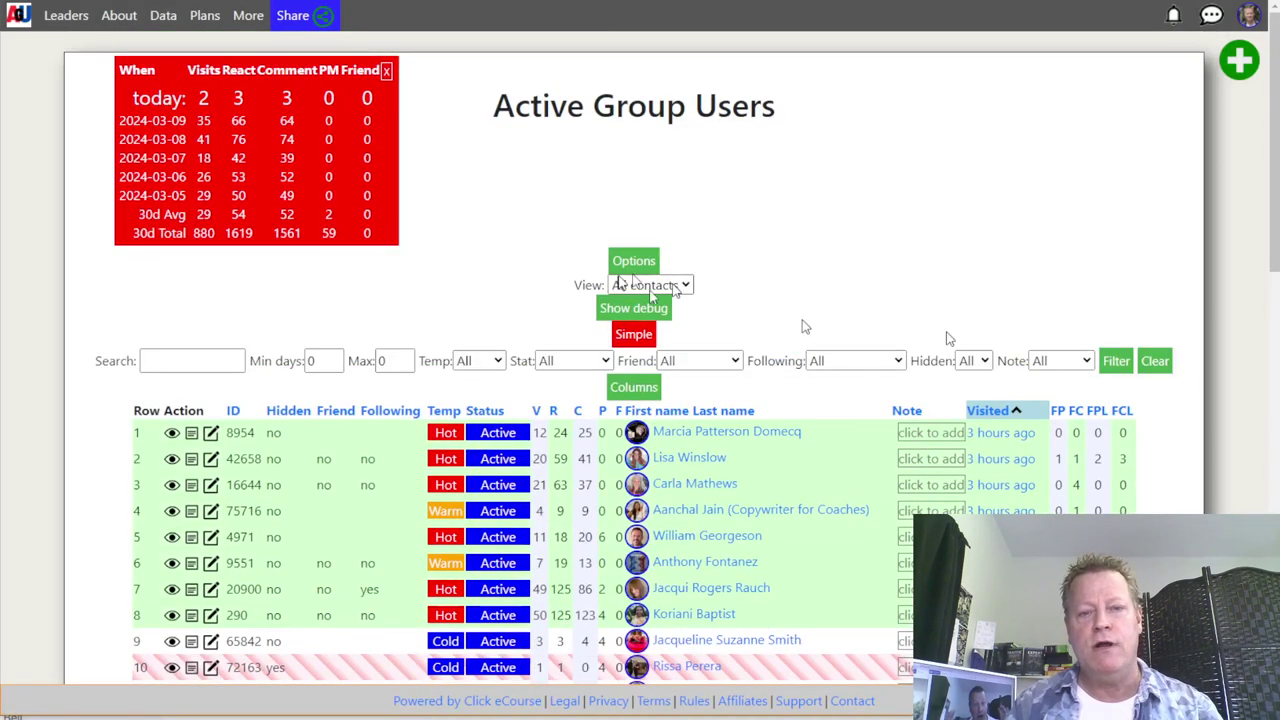
pyautogui.click(634, 388)
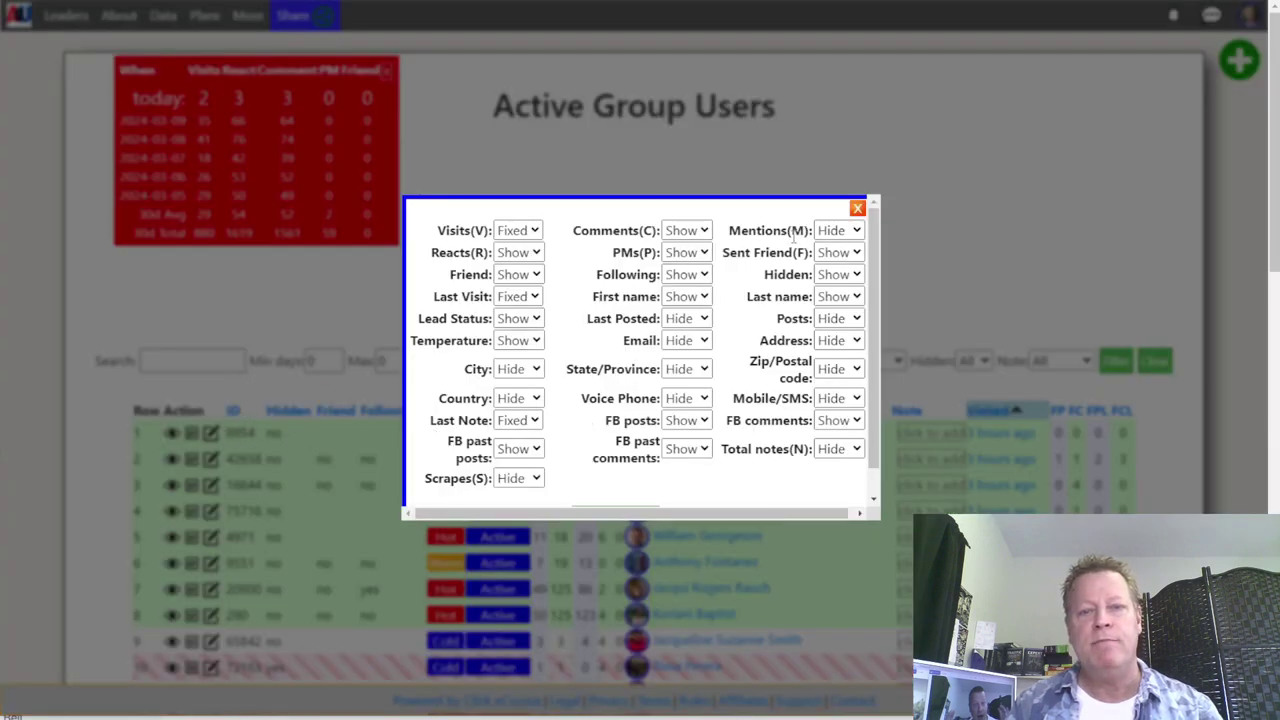
pyautogui.click(831, 231)
pyautogui.click(846, 252)
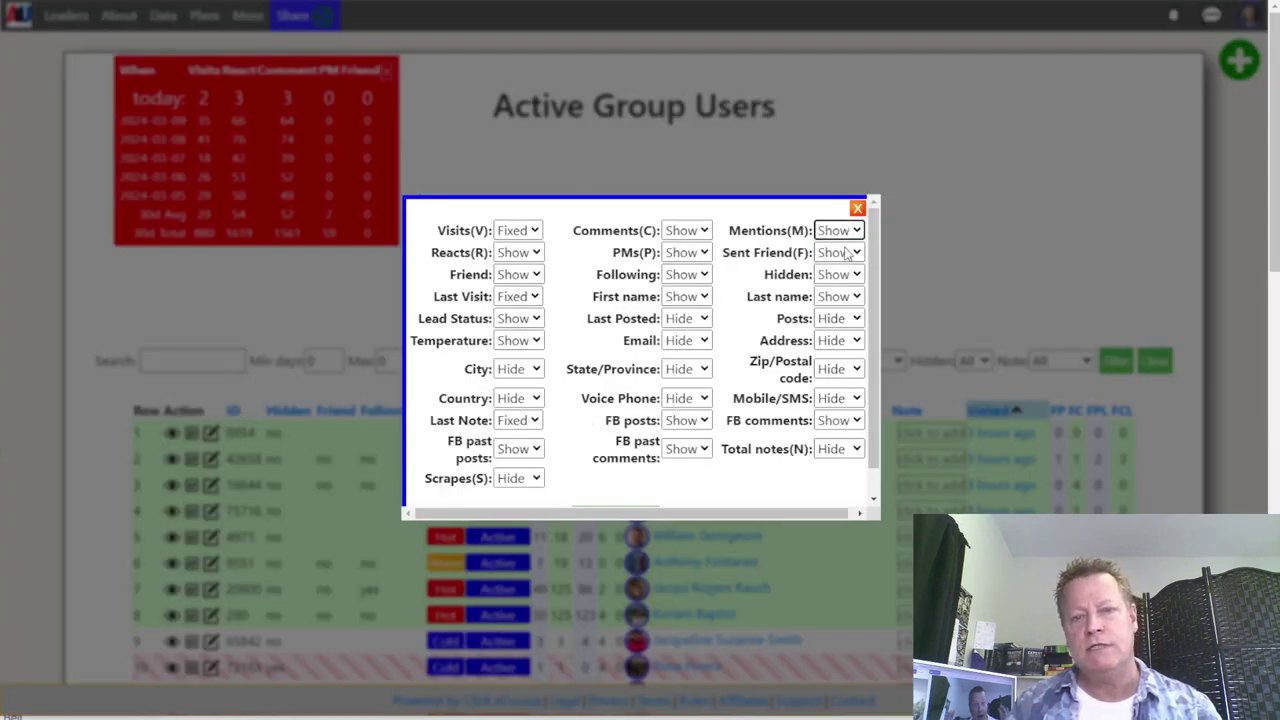
pyautogui.scroll(-1, 748, 316)
pyautogui.click(615, 485)
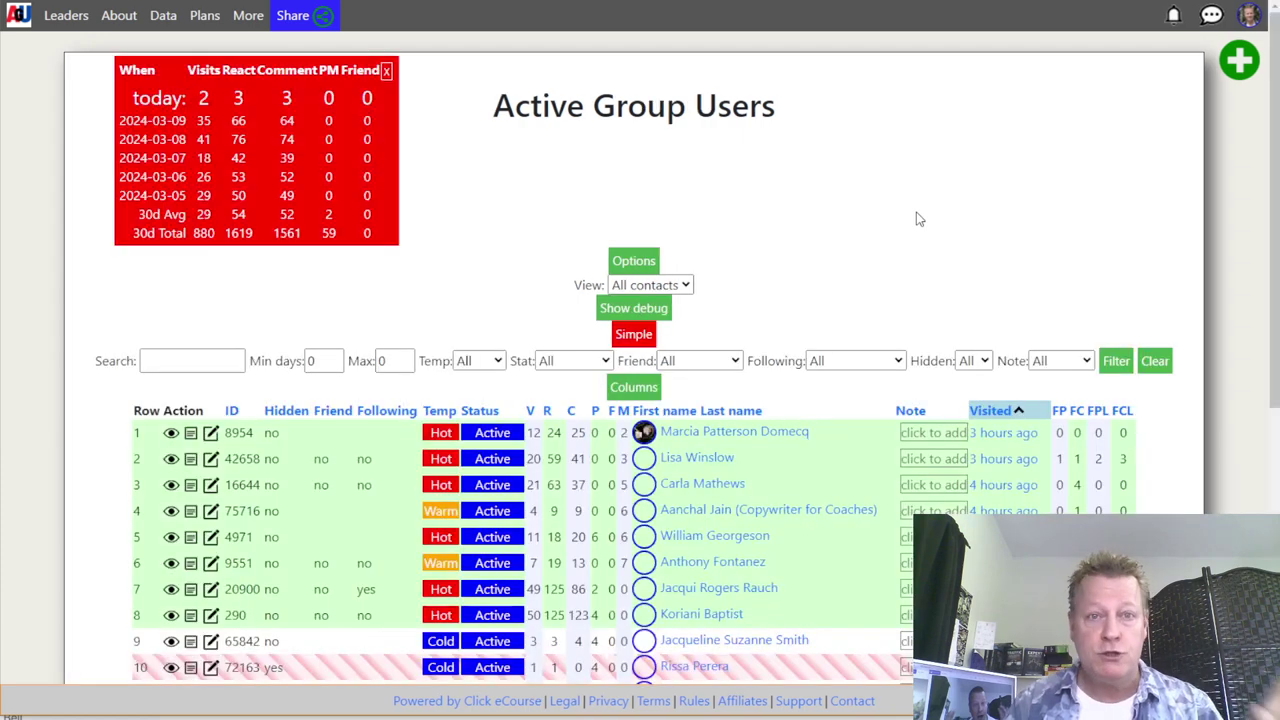
# Look through the contacts' mention counts in the M column, then clear the contact list's filters
pyautogui.scroll(-3, 917, 223)
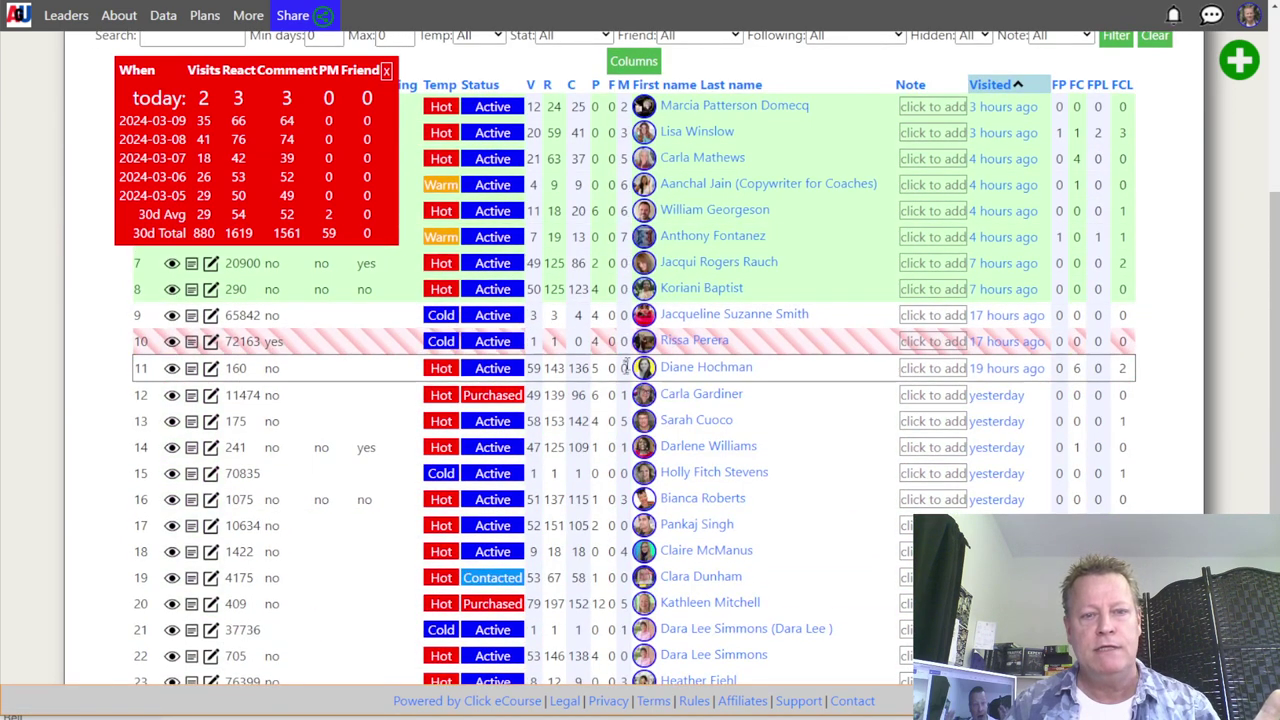
pyautogui.scroll(-2, 628, 420)
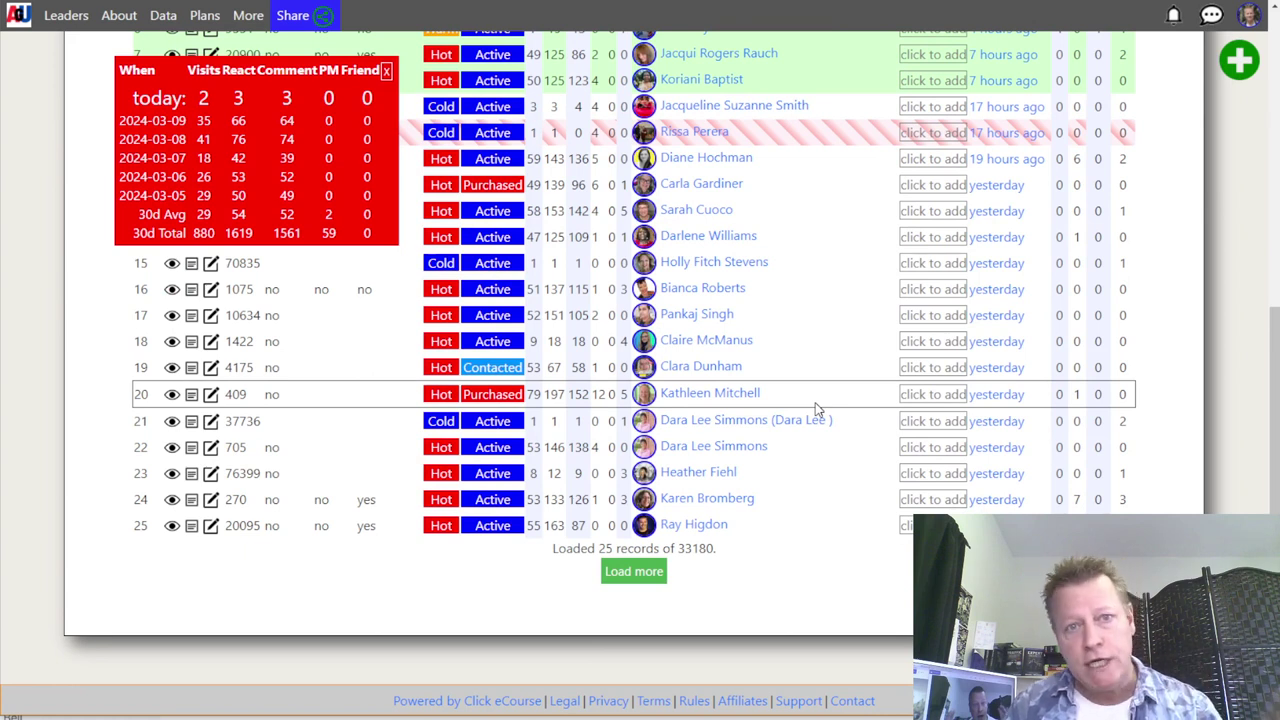
pyautogui.scroll(4, 815, 408)
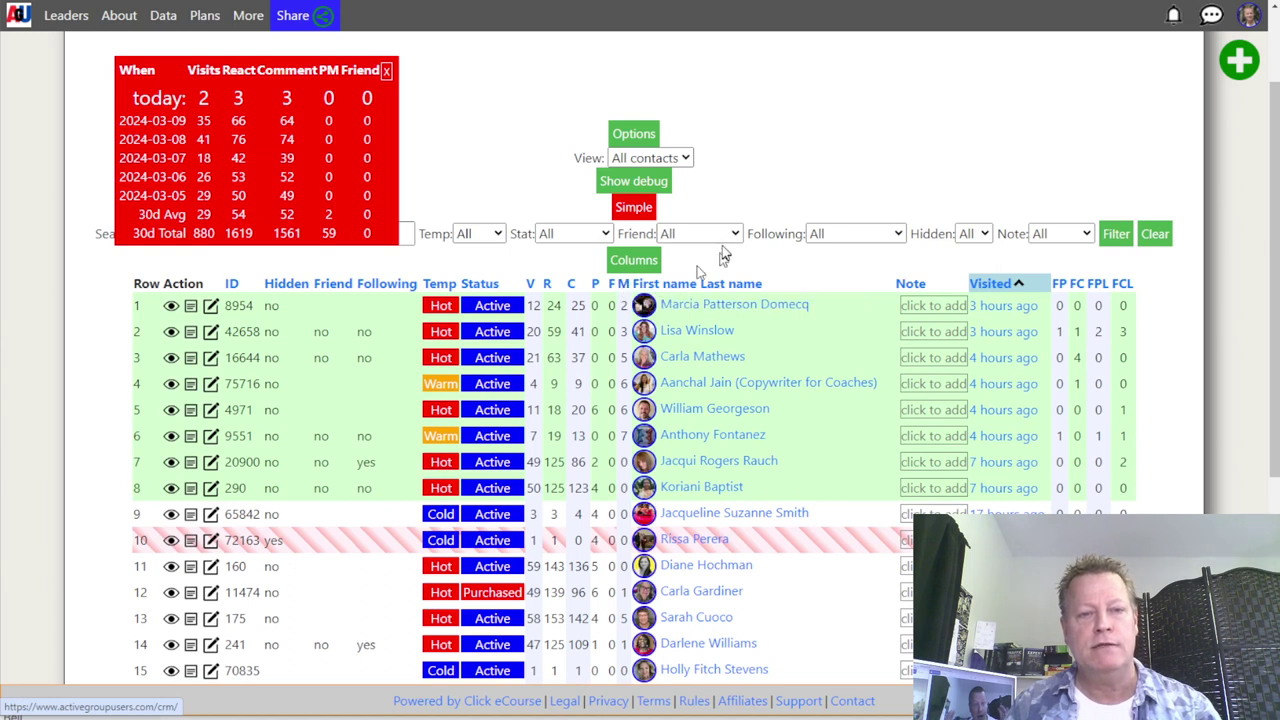
pyautogui.click(1153, 236)
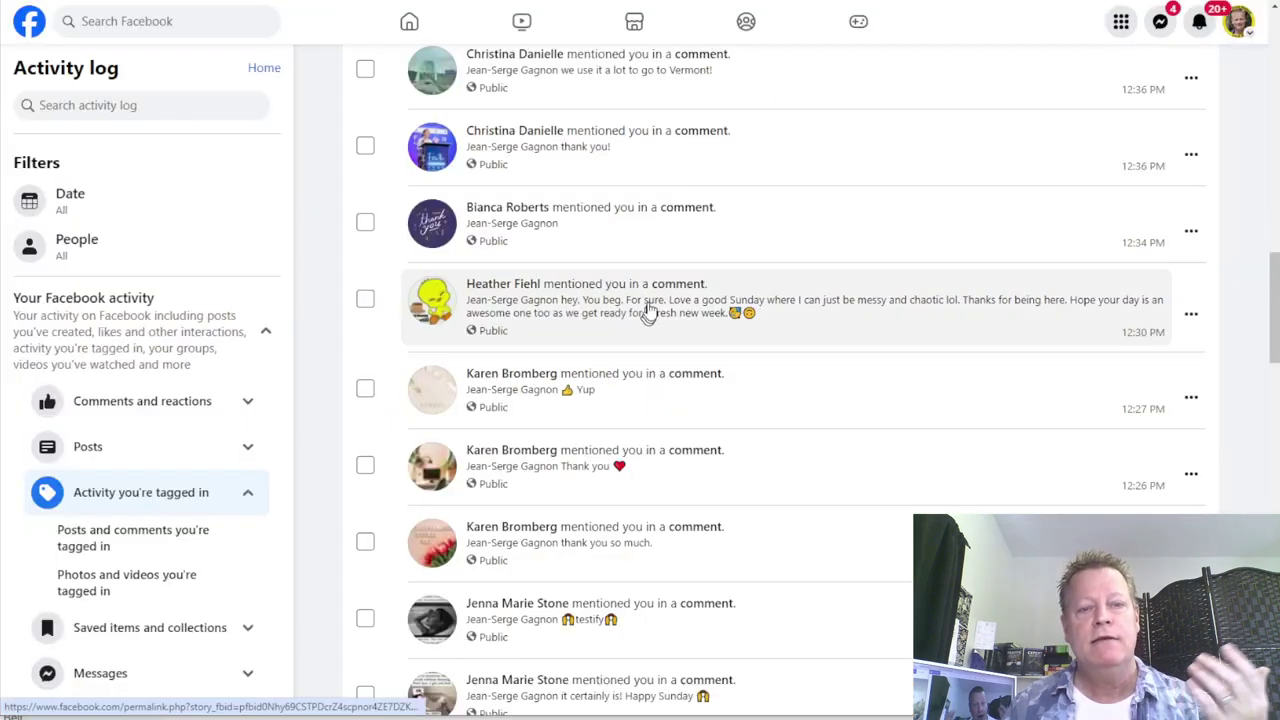
# Switch to the Facebook activity log and look through the earlier comments in which people mentioned you
pyautogui.scroll(-10, 650, 305)
pyautogui.scroll(-4, 648, 297)
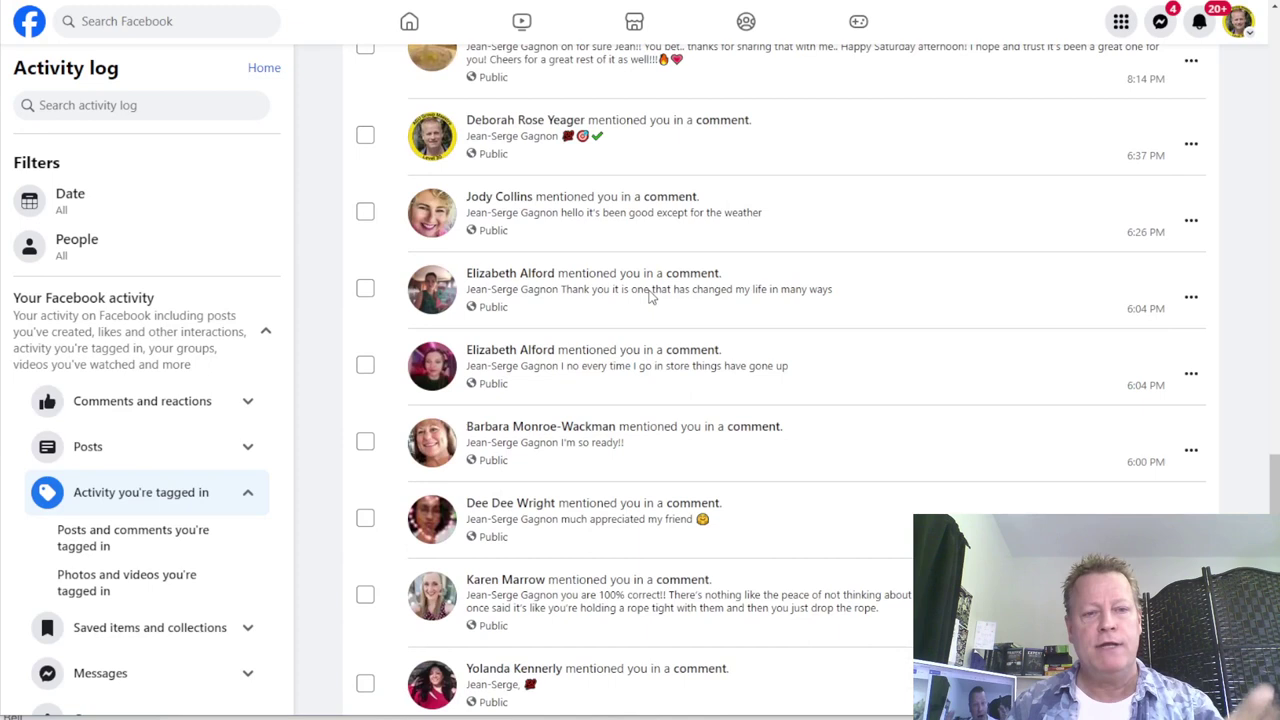
pyautogui.scroll(12, 645, 300)
pyautogui.scroll(10, 641, 310)
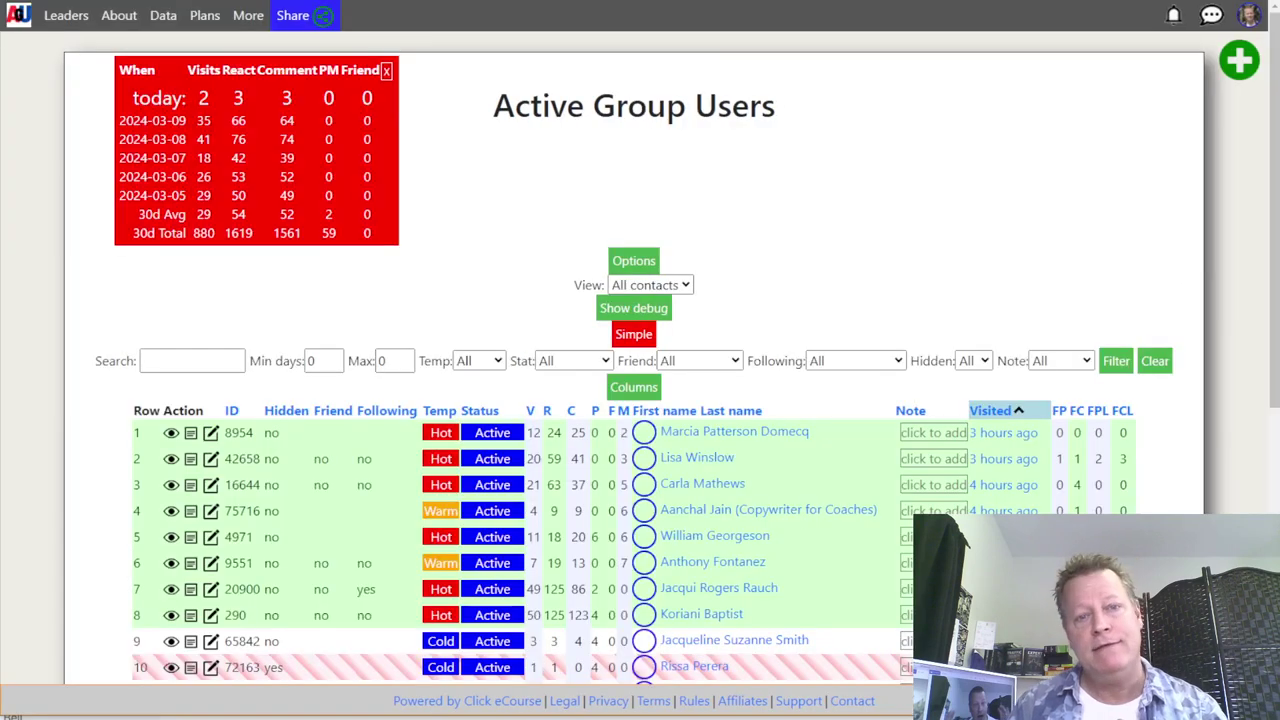
# Return to Active Group Users and sort the contact list by mentions (M), highest count first
pyautogui.scroll(-2, 786, 203)
pyautogui.scroll(-1, 643, 206)
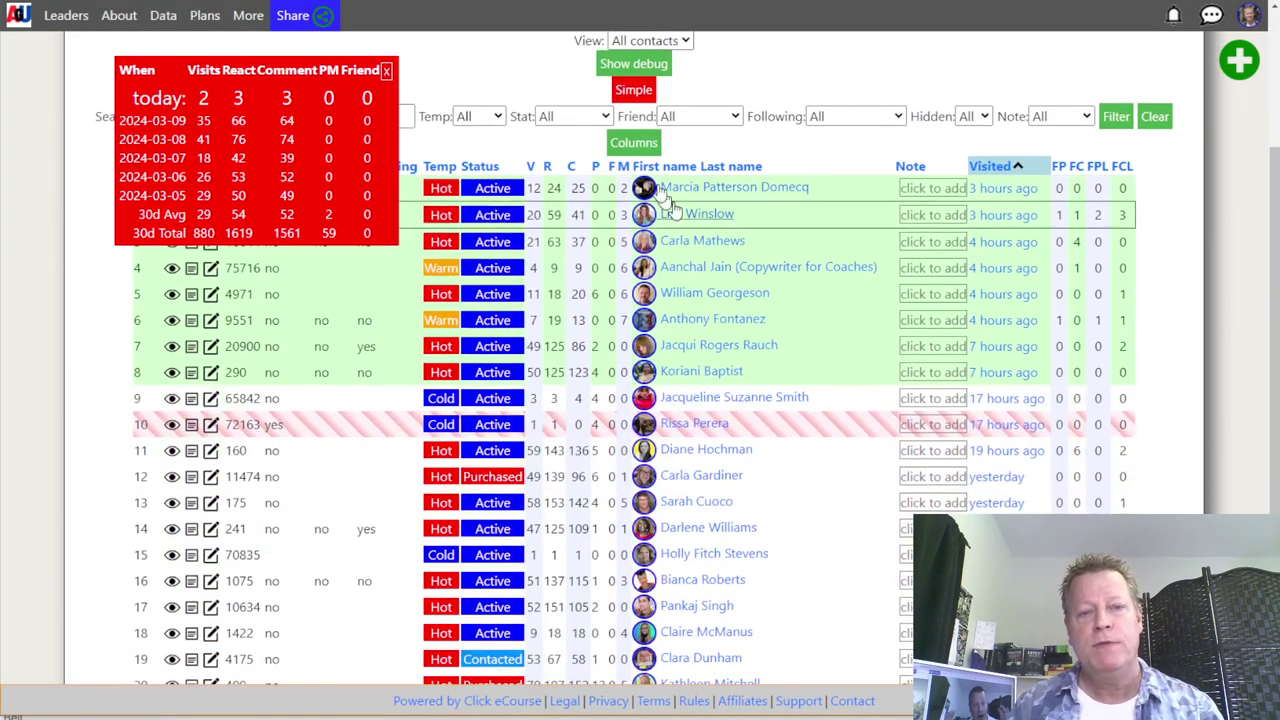
pyautogui.click(626, 168)
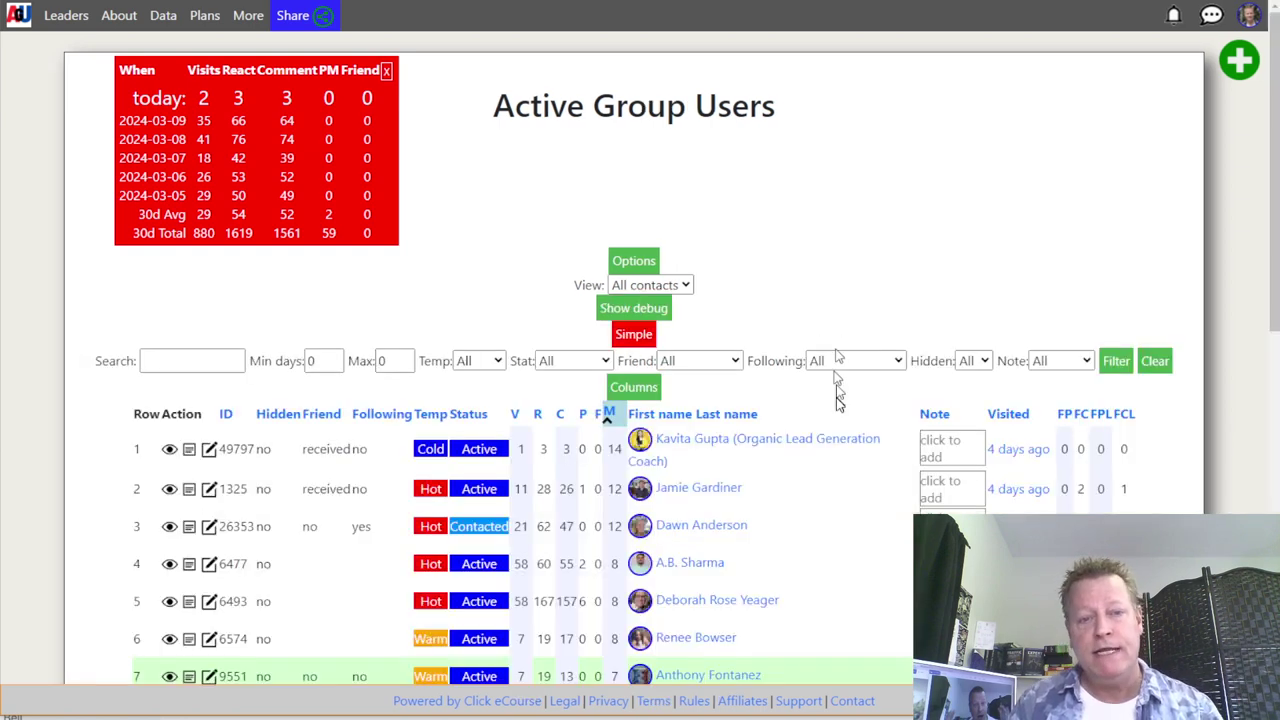
pyautogui.scroll(-2, 800, 430)
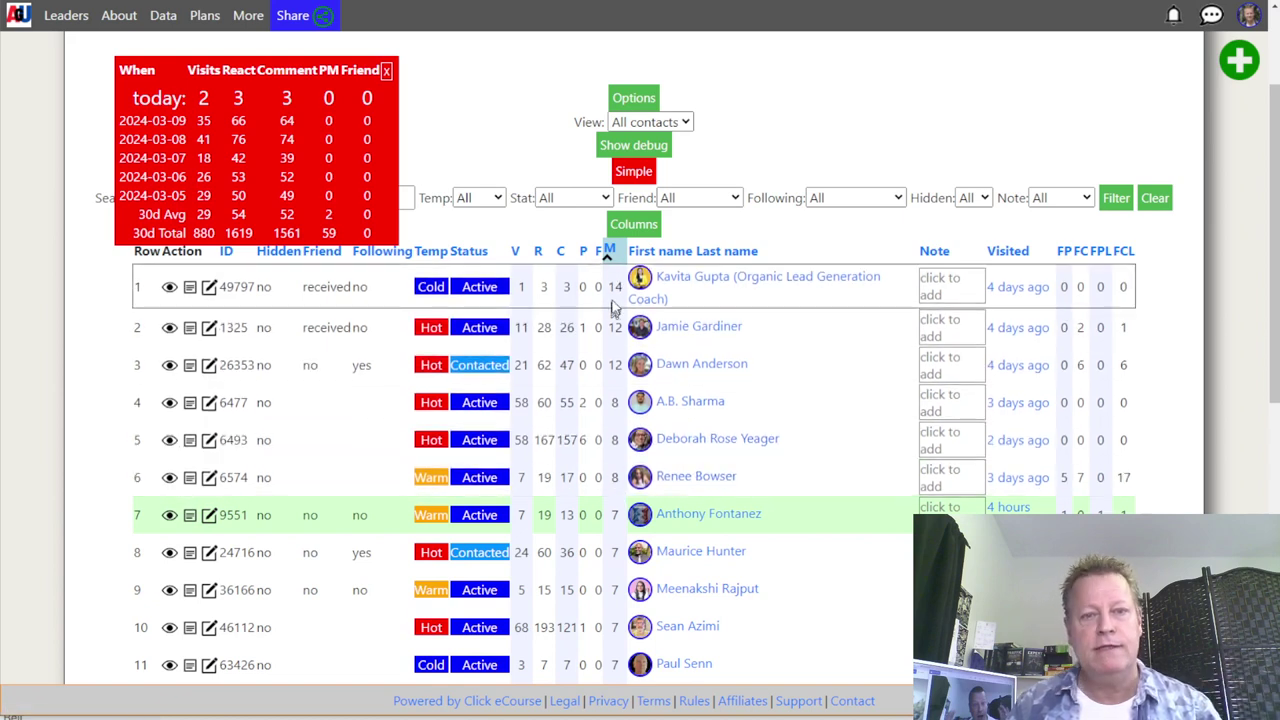
# Open the details of the contact with the most mentions and view that contact's latest Facebook mentions
pyautogui.click(731, 287)
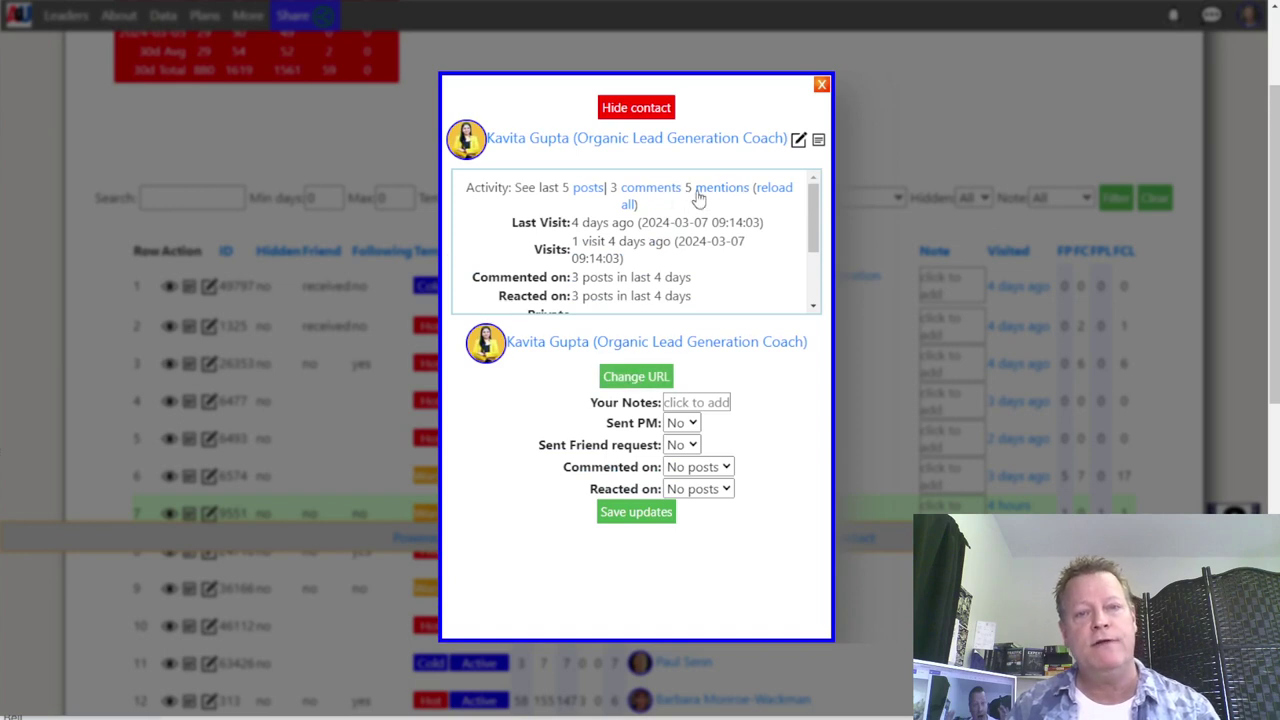
pyautogui.click(710, 190)
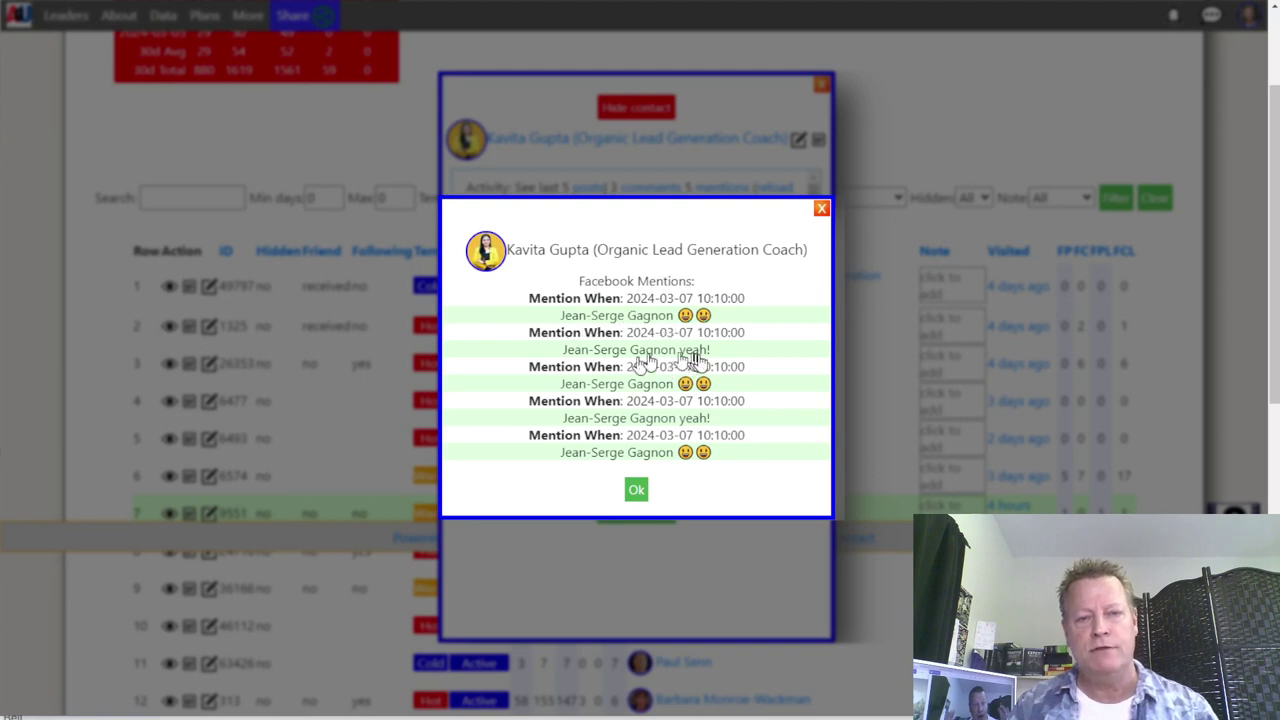
pyautogui.click(636, 490)
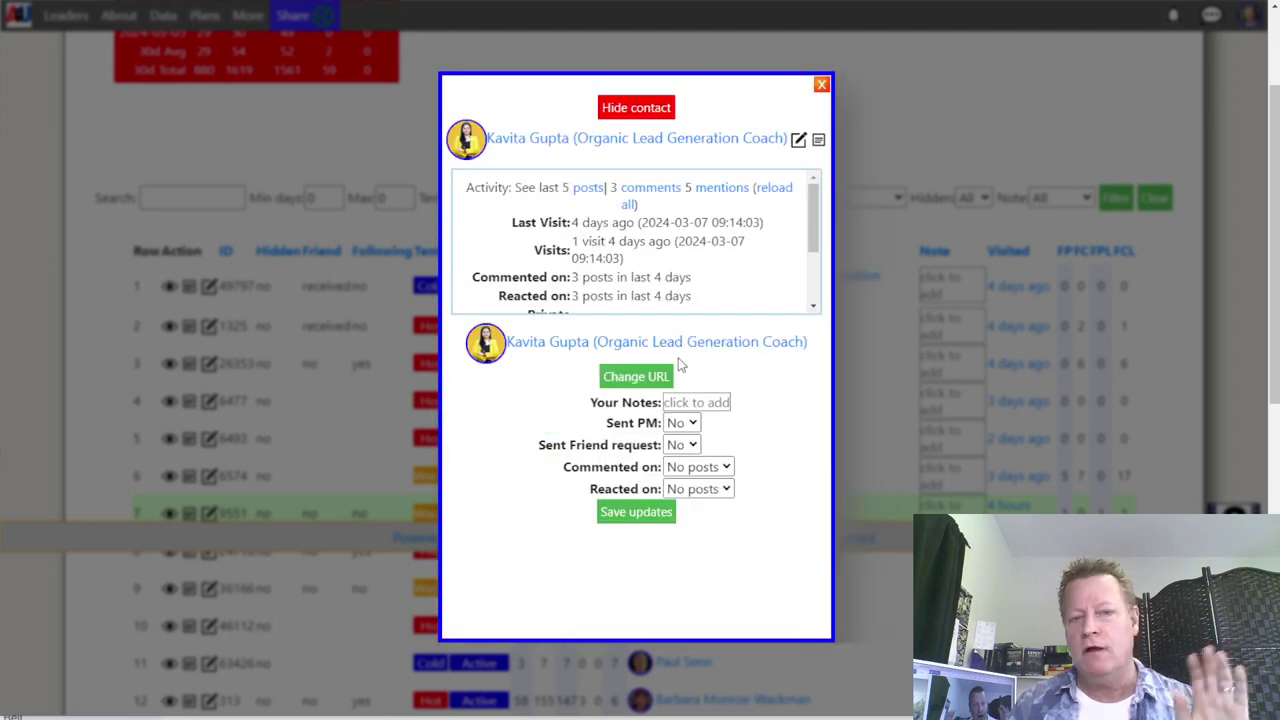
# Reload all of the top contact's activity, read through the complete list of Facebook mentions, and close the contact's details
pyautogui.click(781, 192)
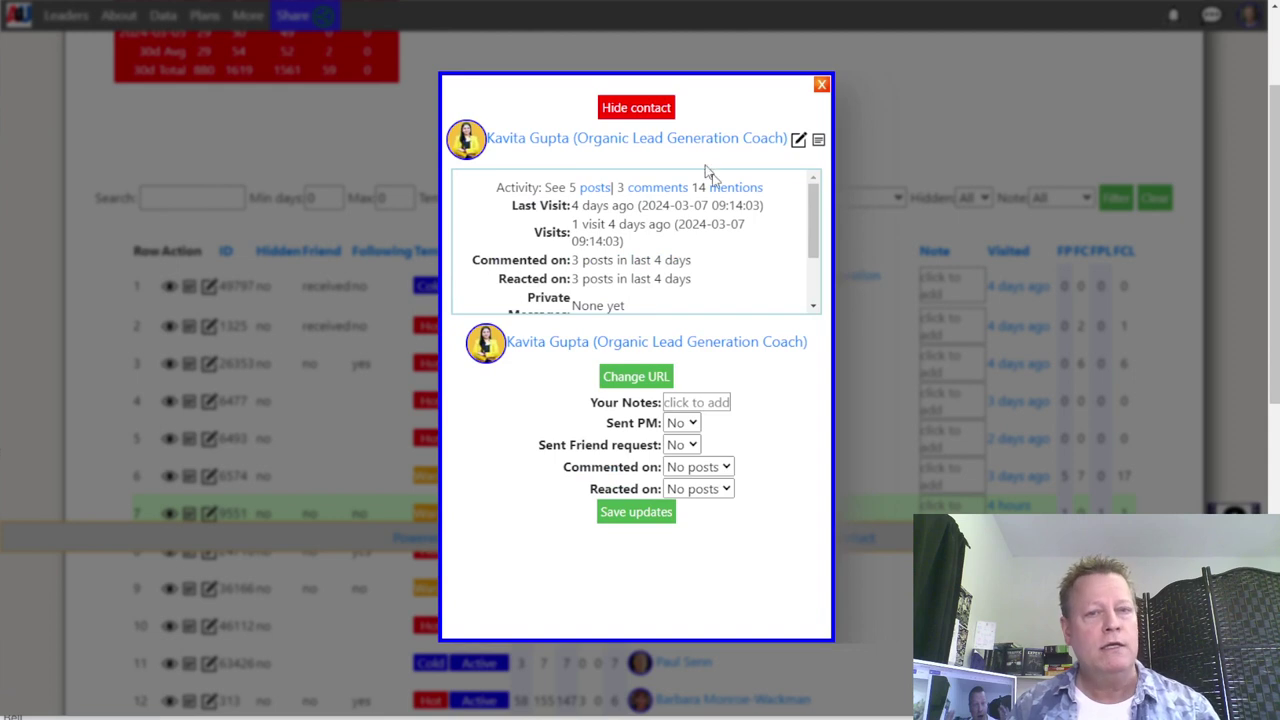
pyautogui.click(729, 193)
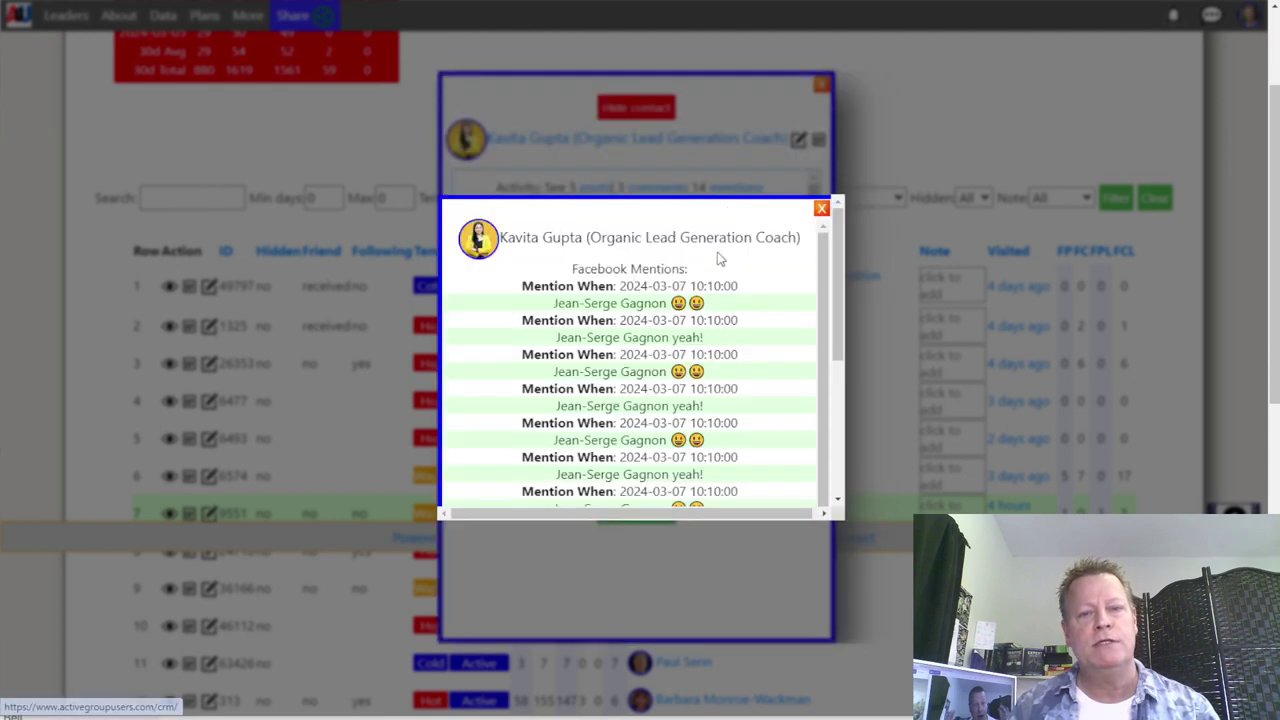
pyautogui.scroll(-1, 629, 325)
pyautogui.scroll(-5, 647, 399)
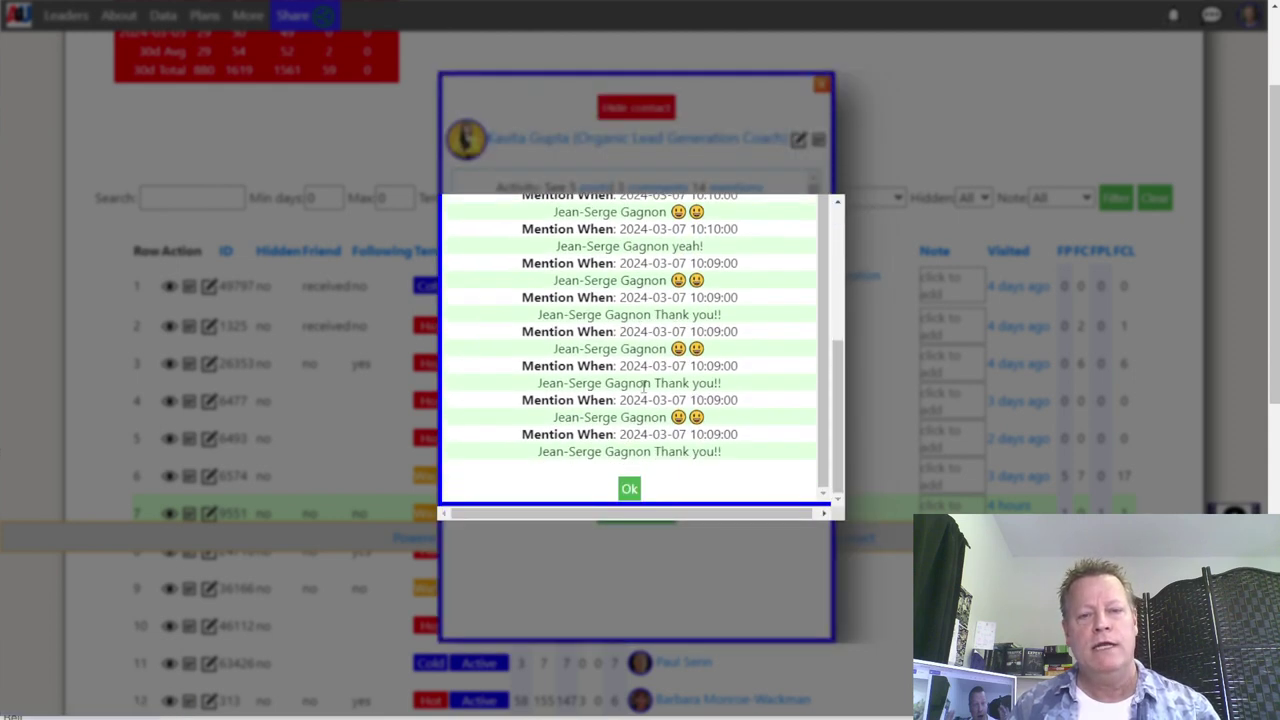
pyautogui.scroll(5, 649, 404)
pyautogui.scroll(-5, 647, 370)
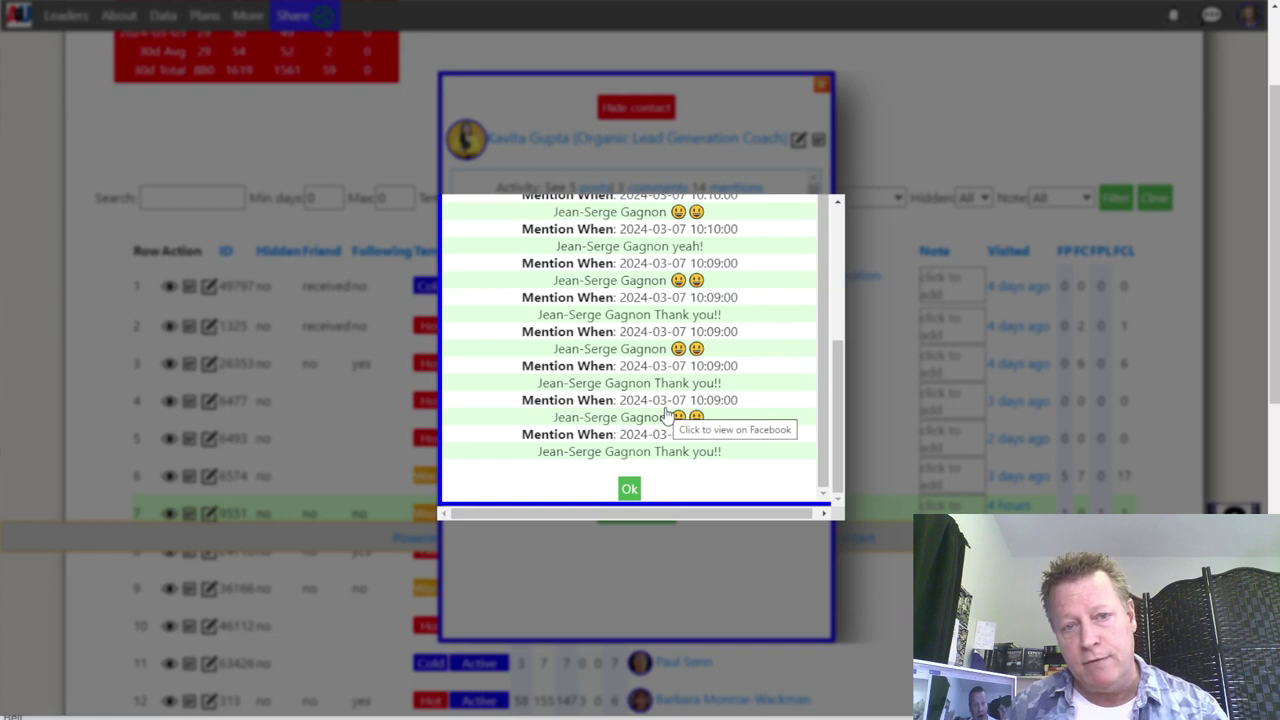
pyautogui.scroll(1, 667, 413)
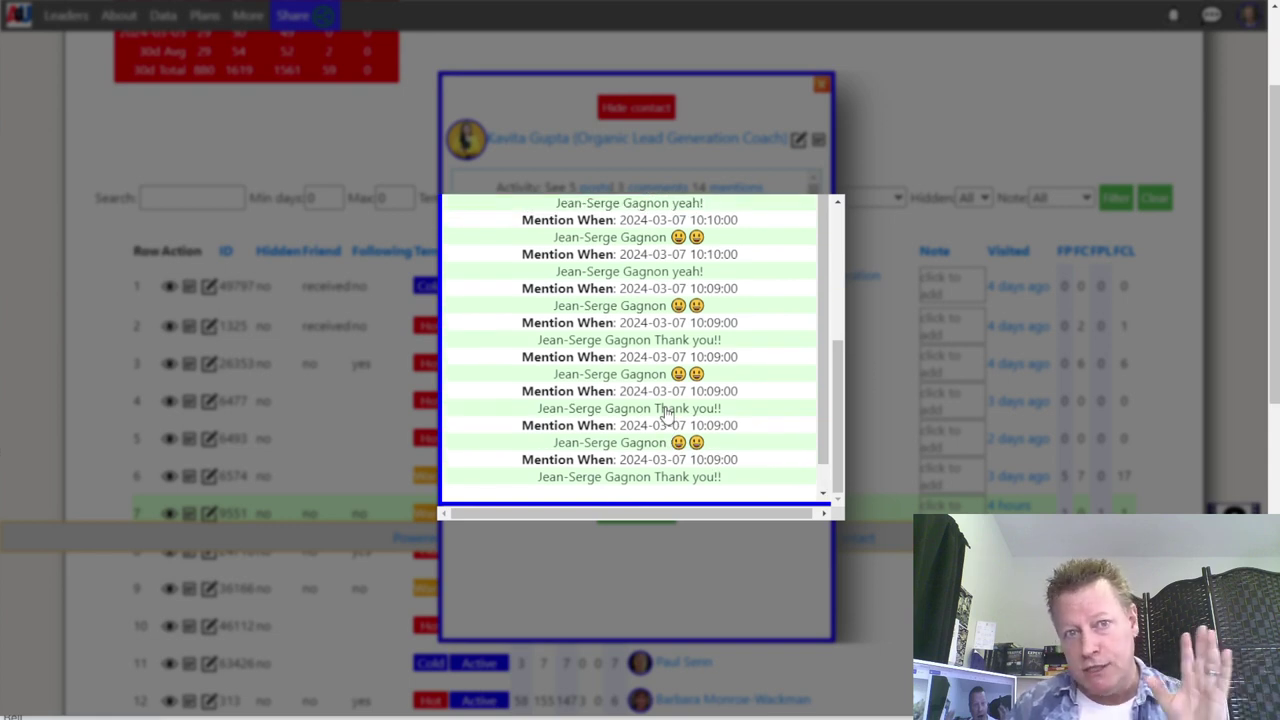
pyautogui.scroll(-1, 665, 495)
pyautogui.click(630, 489)
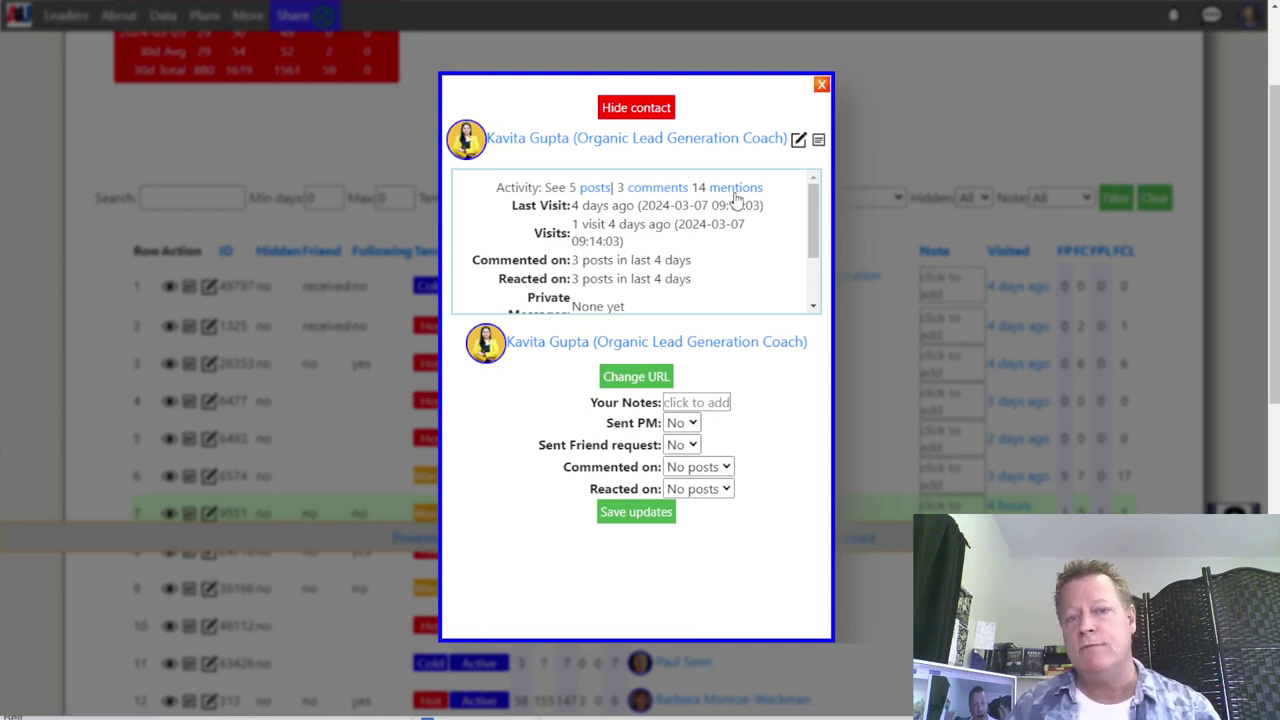
pyautogui.click(821, 85)
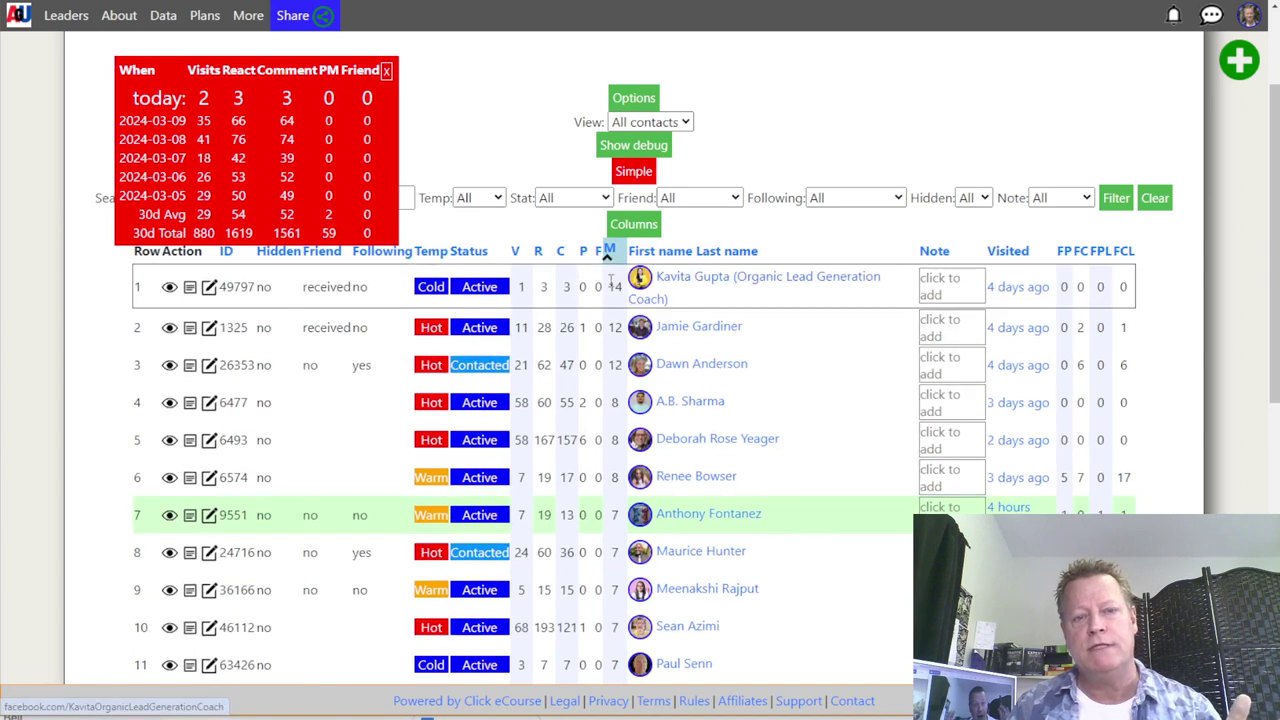
# Reopen the top contact's details and check the date and time of the most recent mentions
pyautogui.click(742, 289)
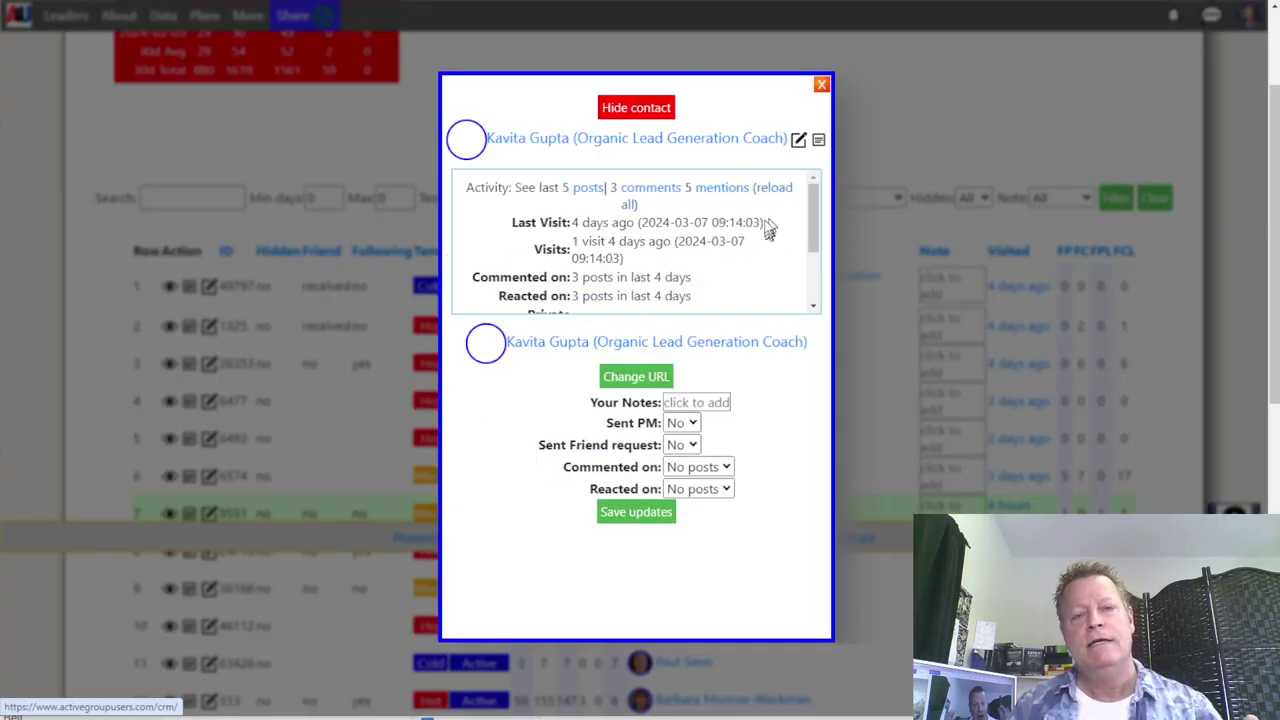
pyautogui.click(708, 189)
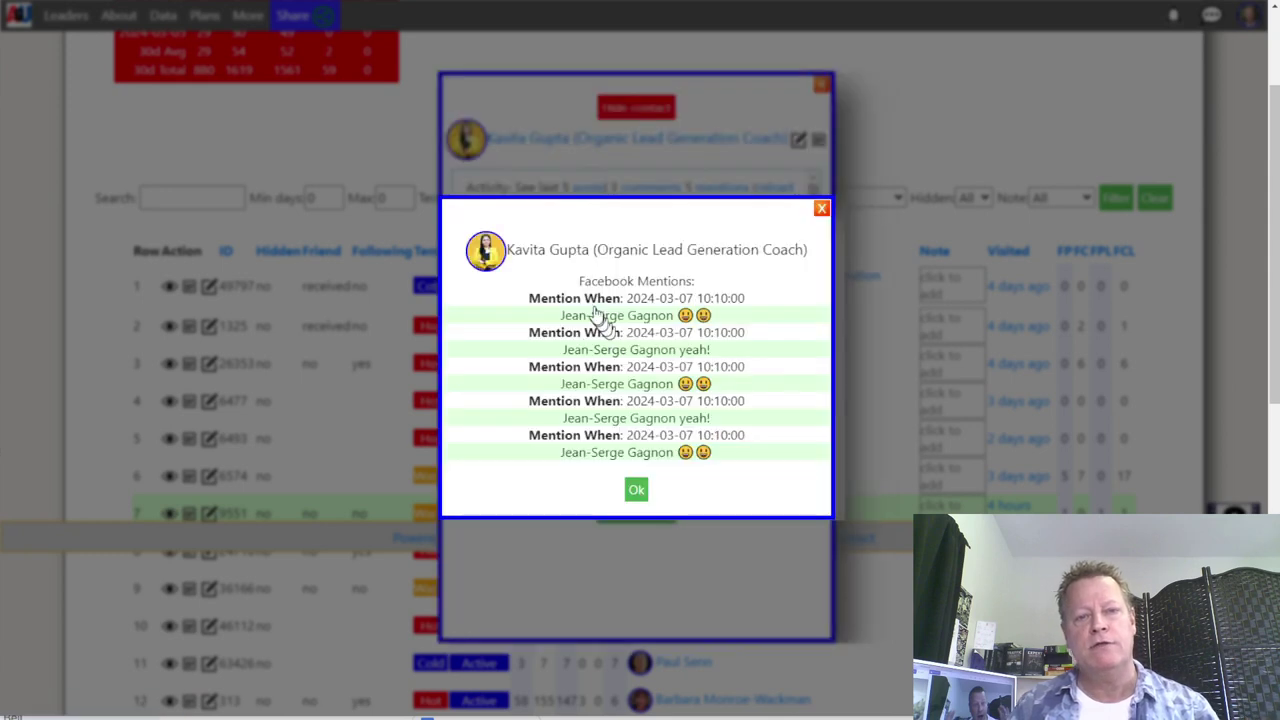
pyautogui.moveTo(628, 298); pyautogui.dragTo(720, 301)
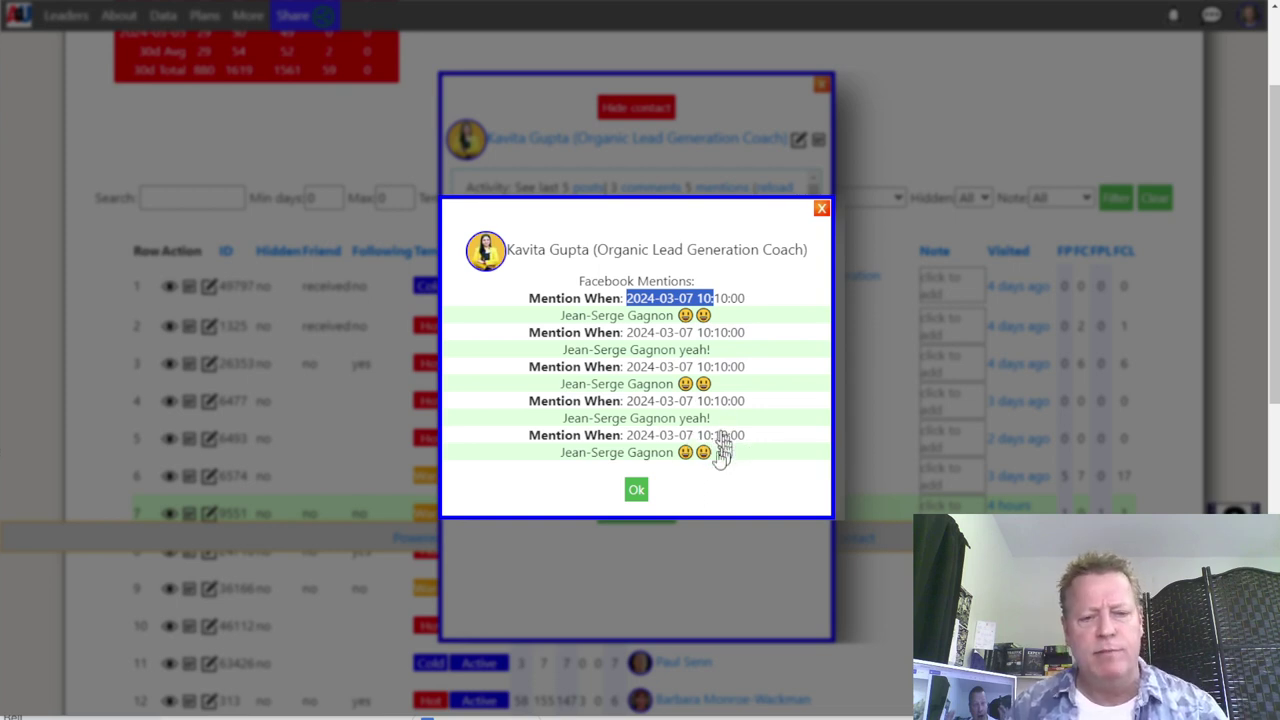
pyautogui.click(636, 489)
# Load the contact's full activity again, compare the times and texts of all mentions, and open the related post on Facebook
pyautogui.click(778, 196)
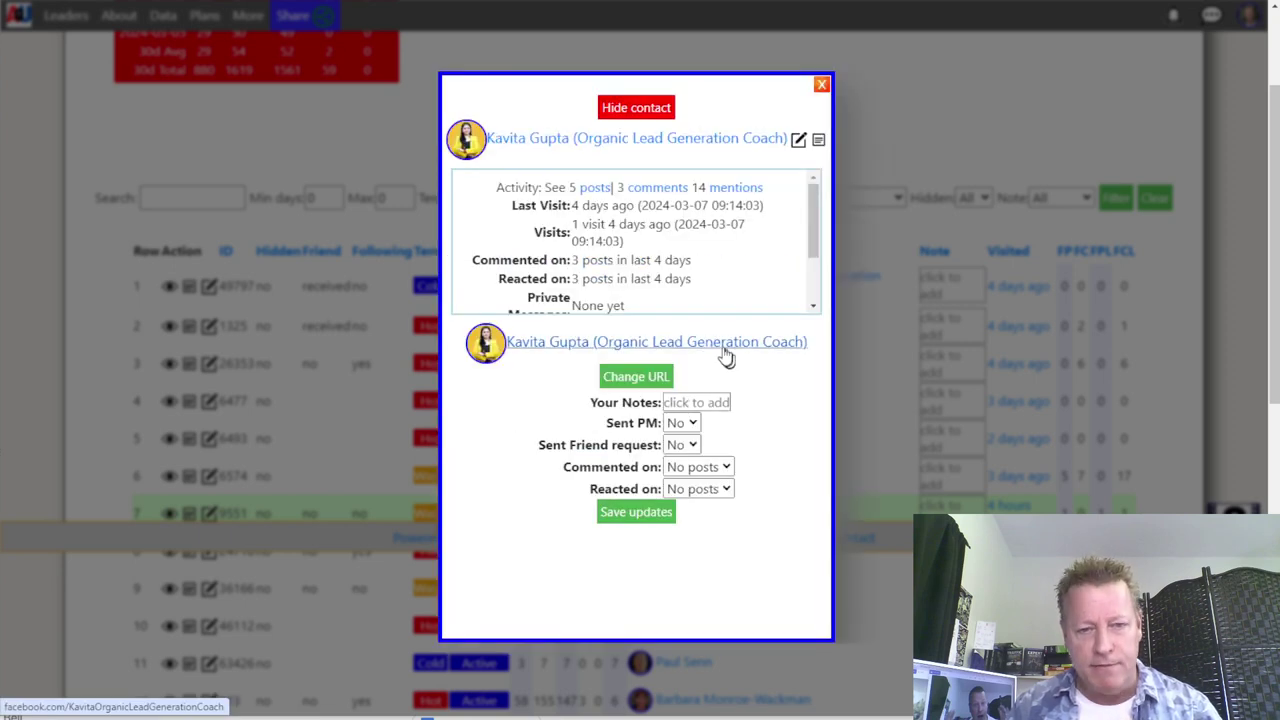
pyautogui.click(733, 190)
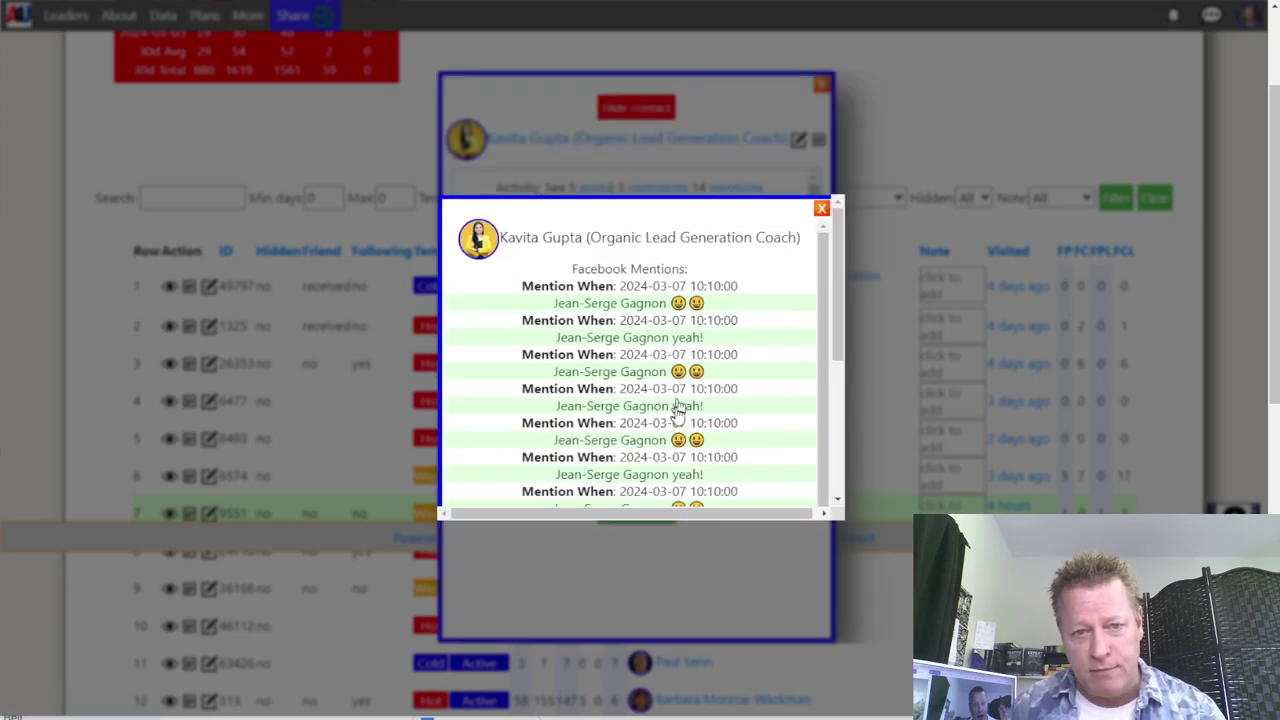
pyautogui.scroll(-1, 675, 408)
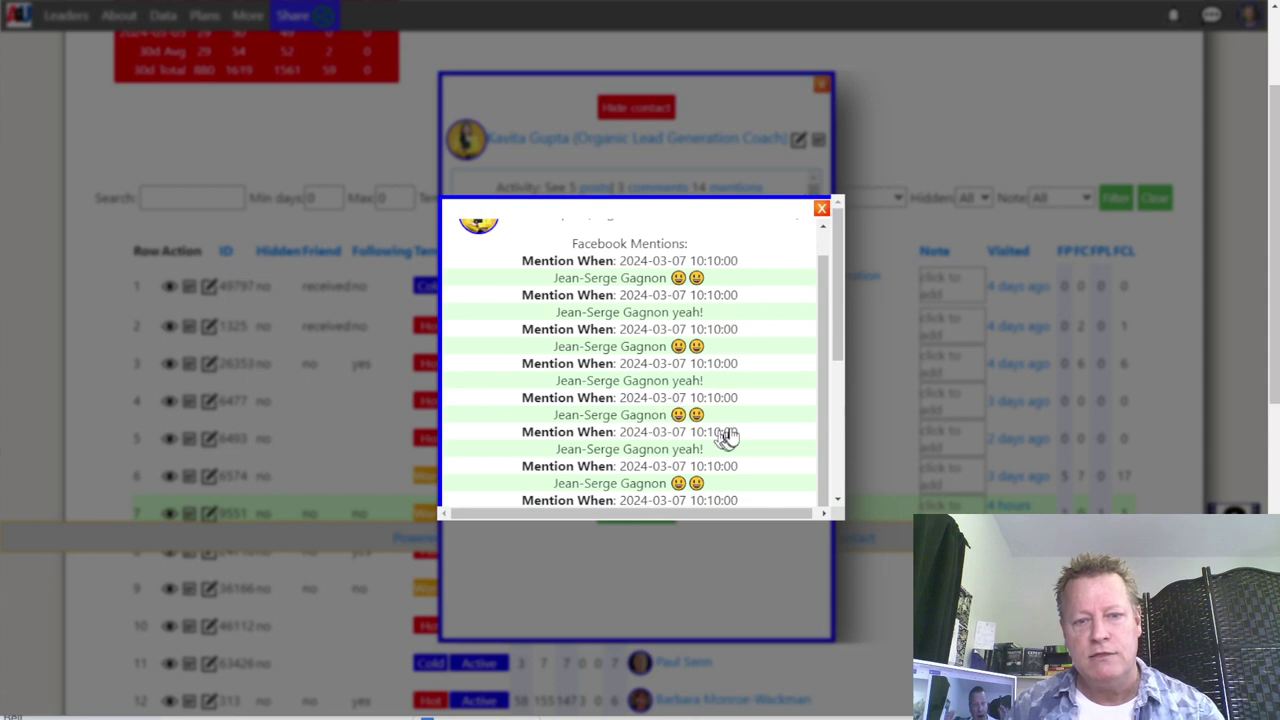
pyautogui.scroll(-3, 717, 413)
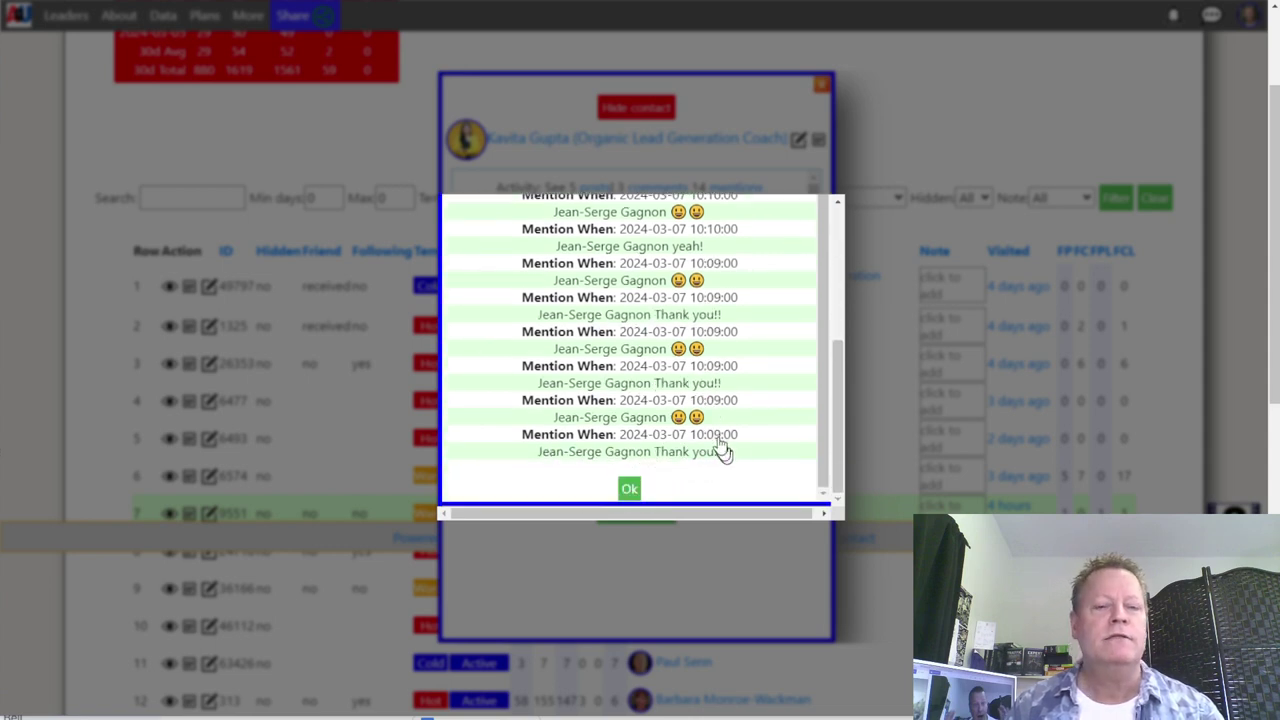
pyautogui.scroll(1, 724, 292)
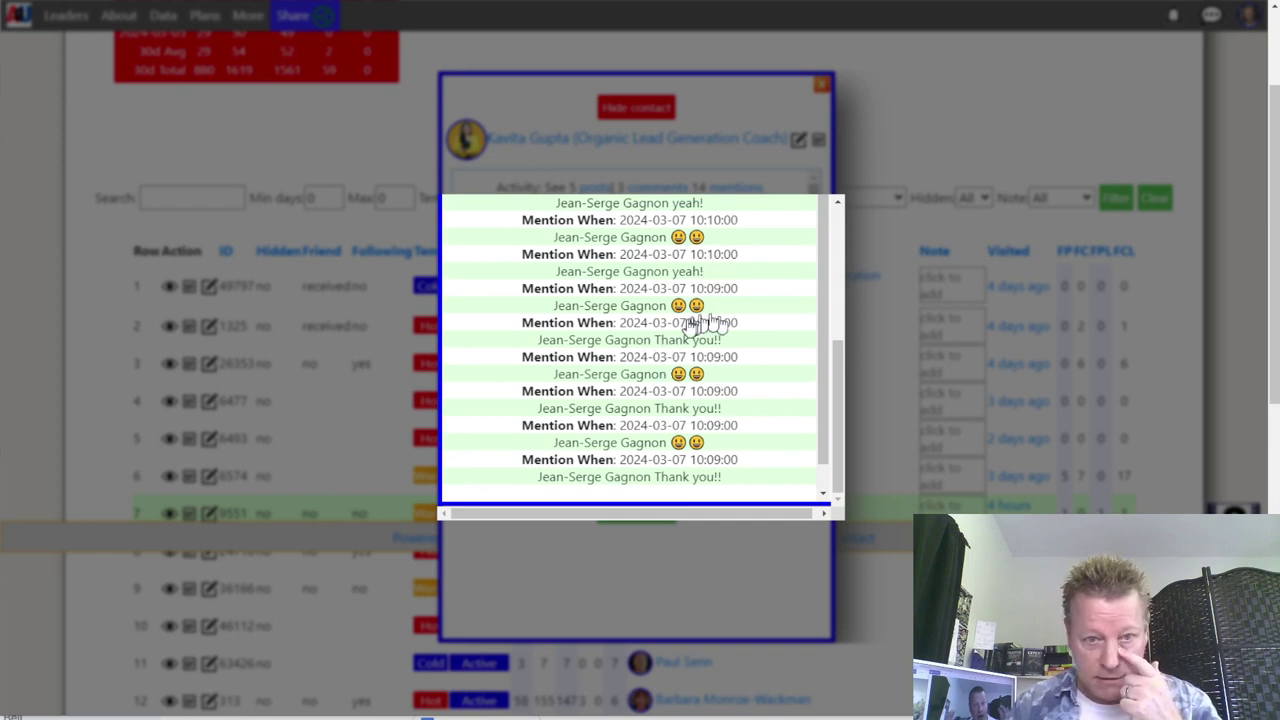
pyautogui.scroll(10, 676, 388)
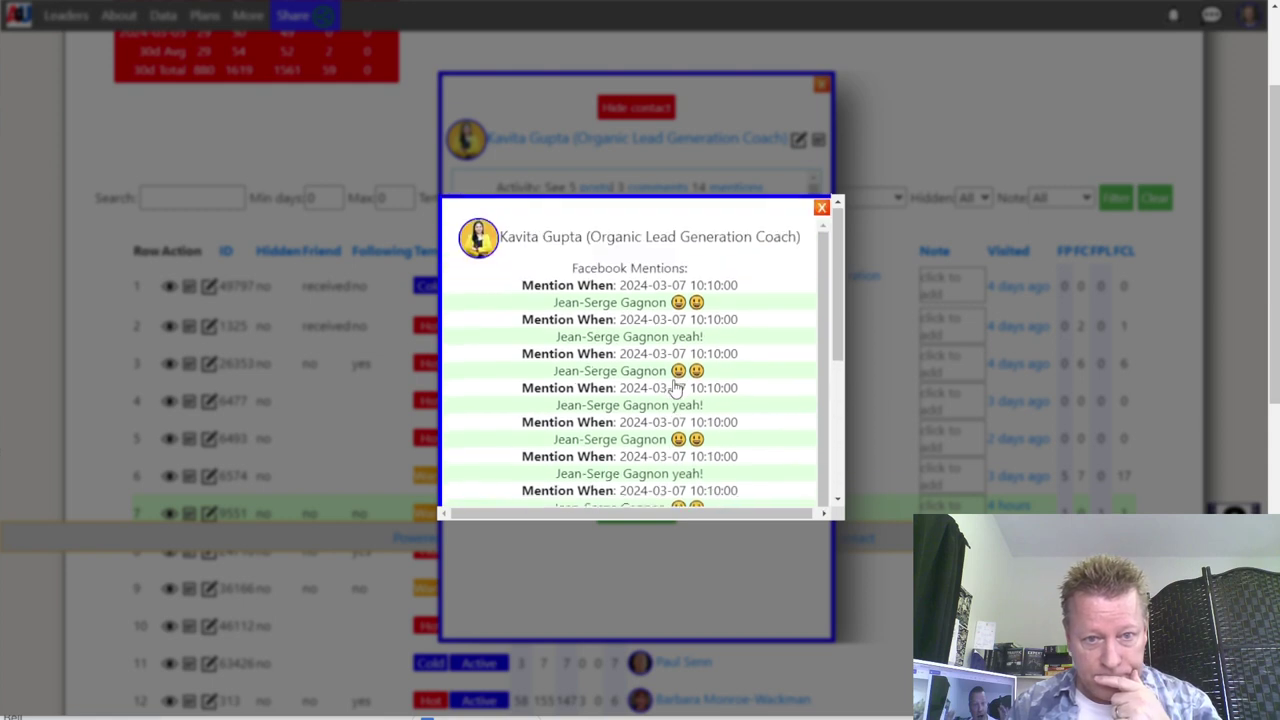
pyautogui.scroll(-1, 676, 388)
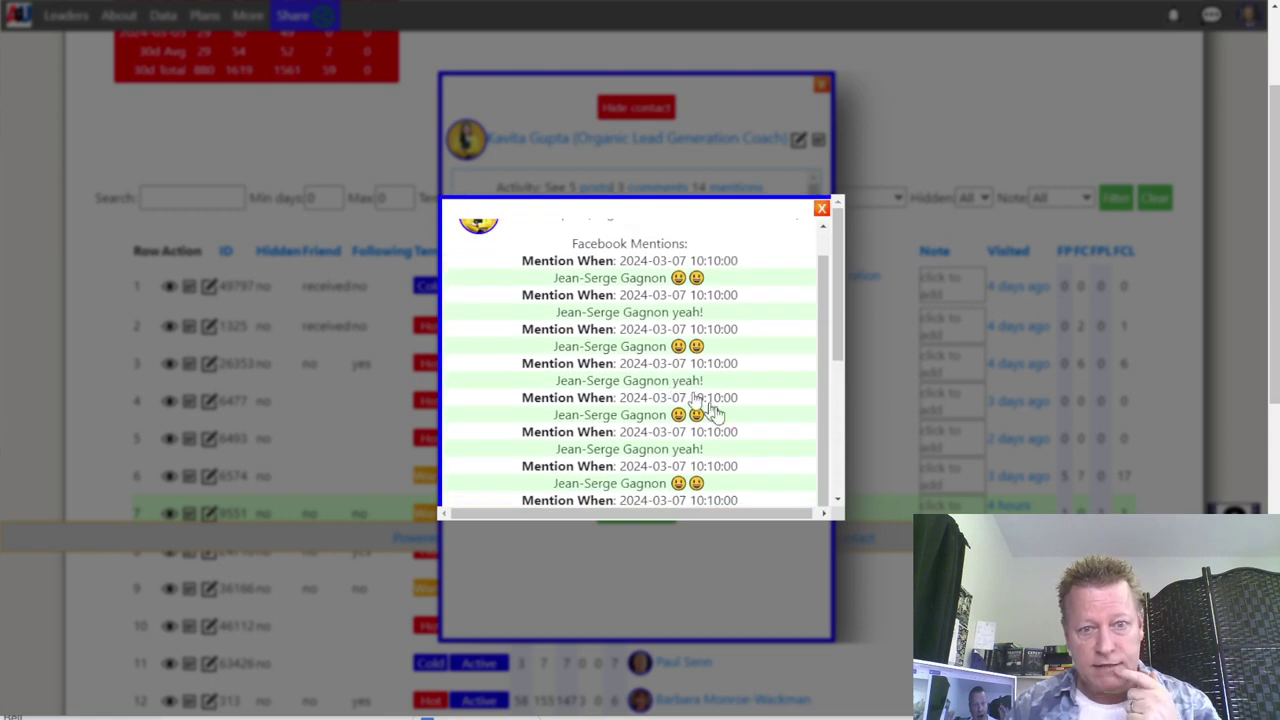
pyautogui.scroll(-10, 718, 410)
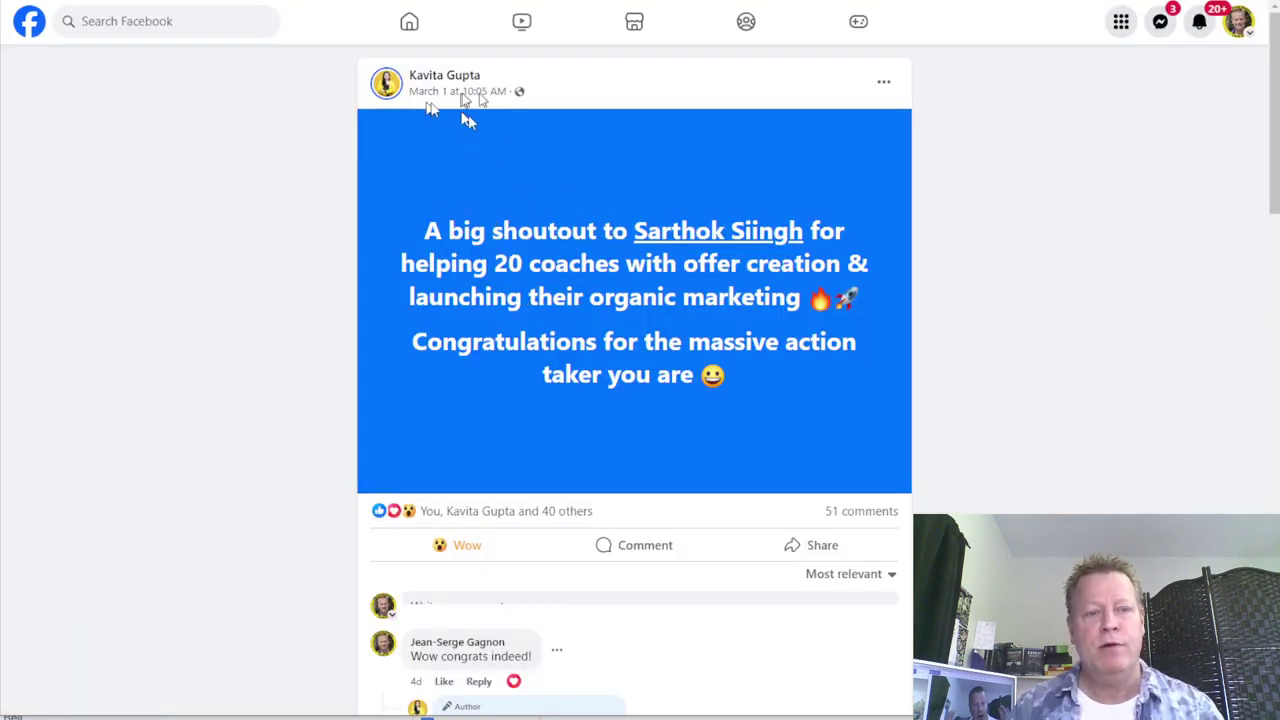
# Read the comments and replies under the shoutout post, return to Active Group Users, and close the top contact's mentions and details
pyautogui.scroll(-3, 600, 510)
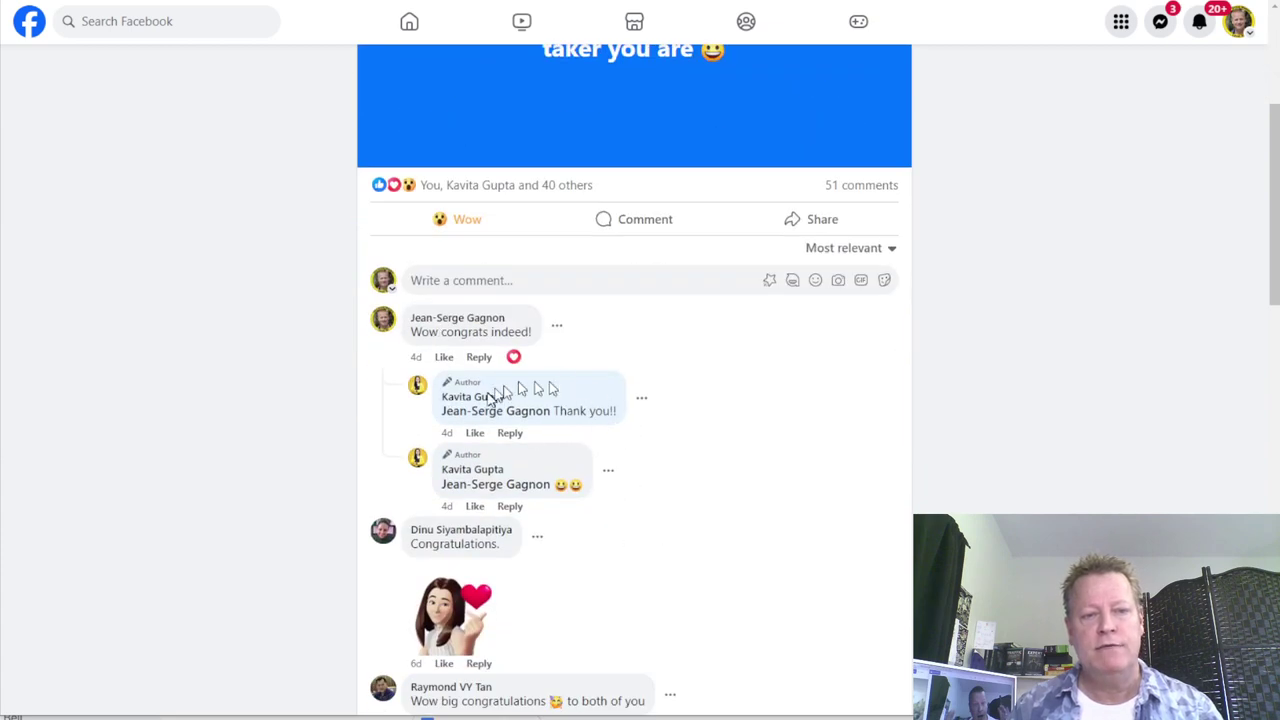
pyautogui.click(510, 432)
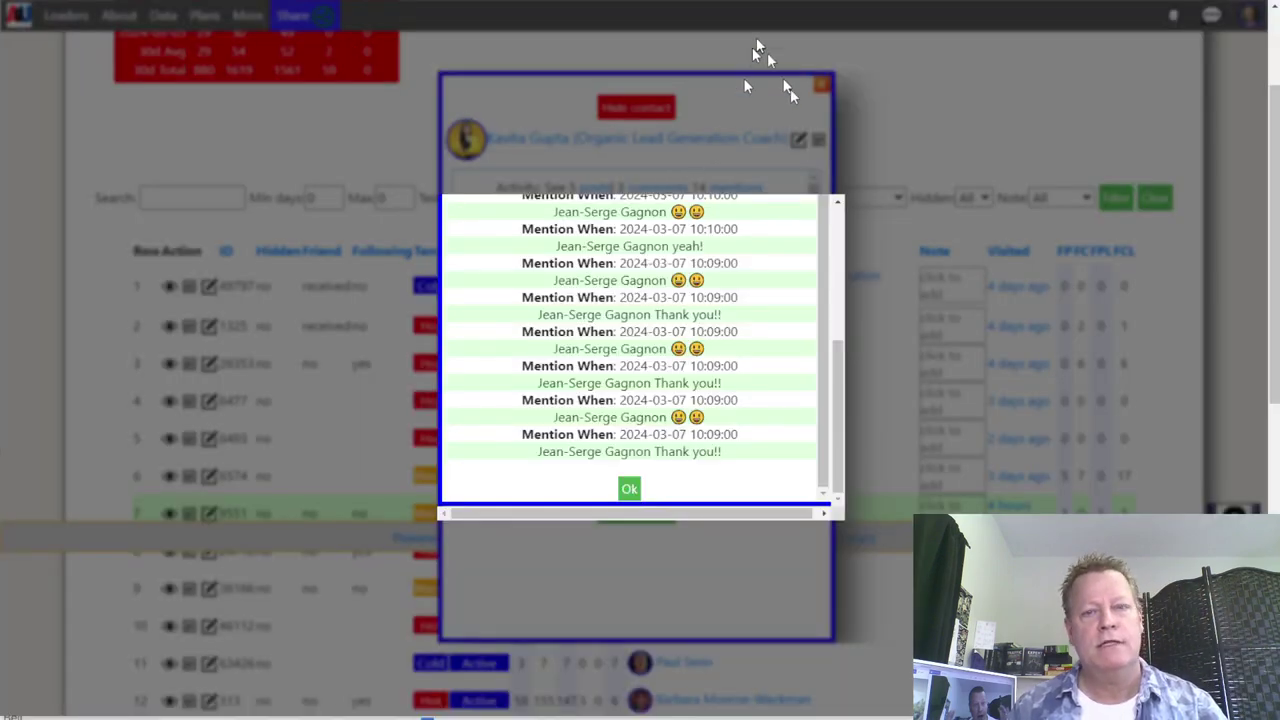
pyautogui.click(629, 488)
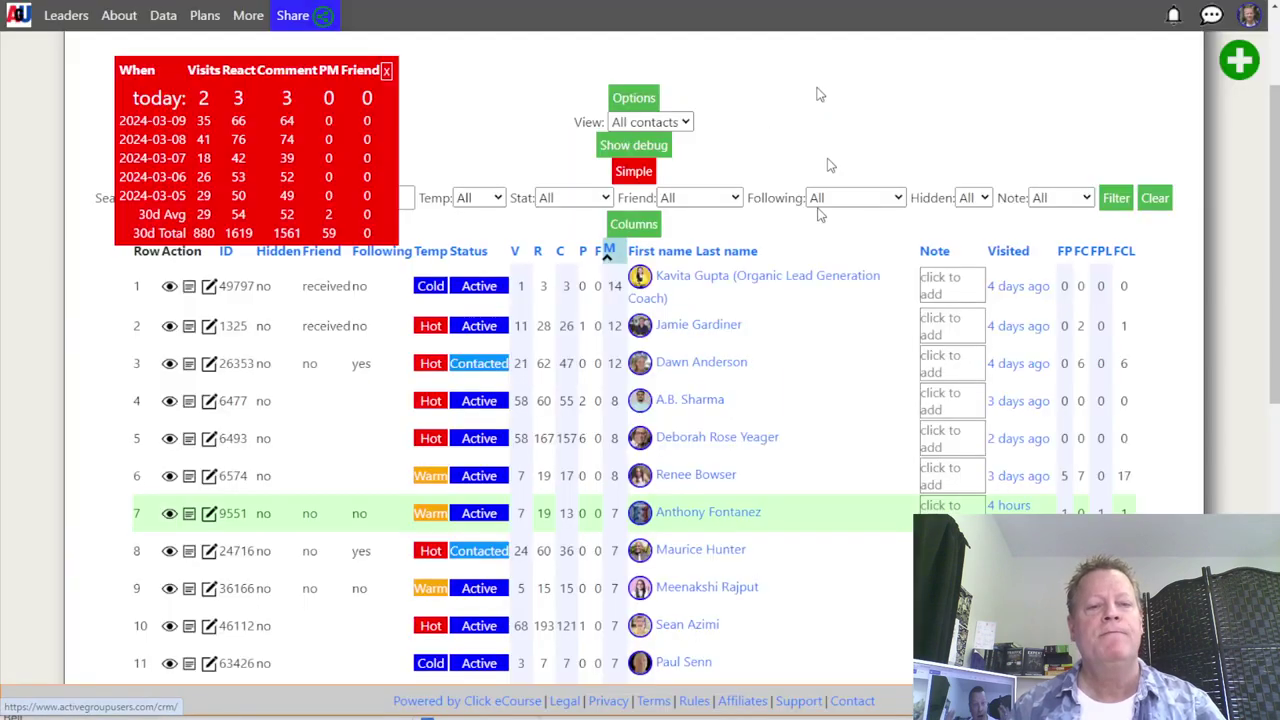
pyautogui.click(818, 87)
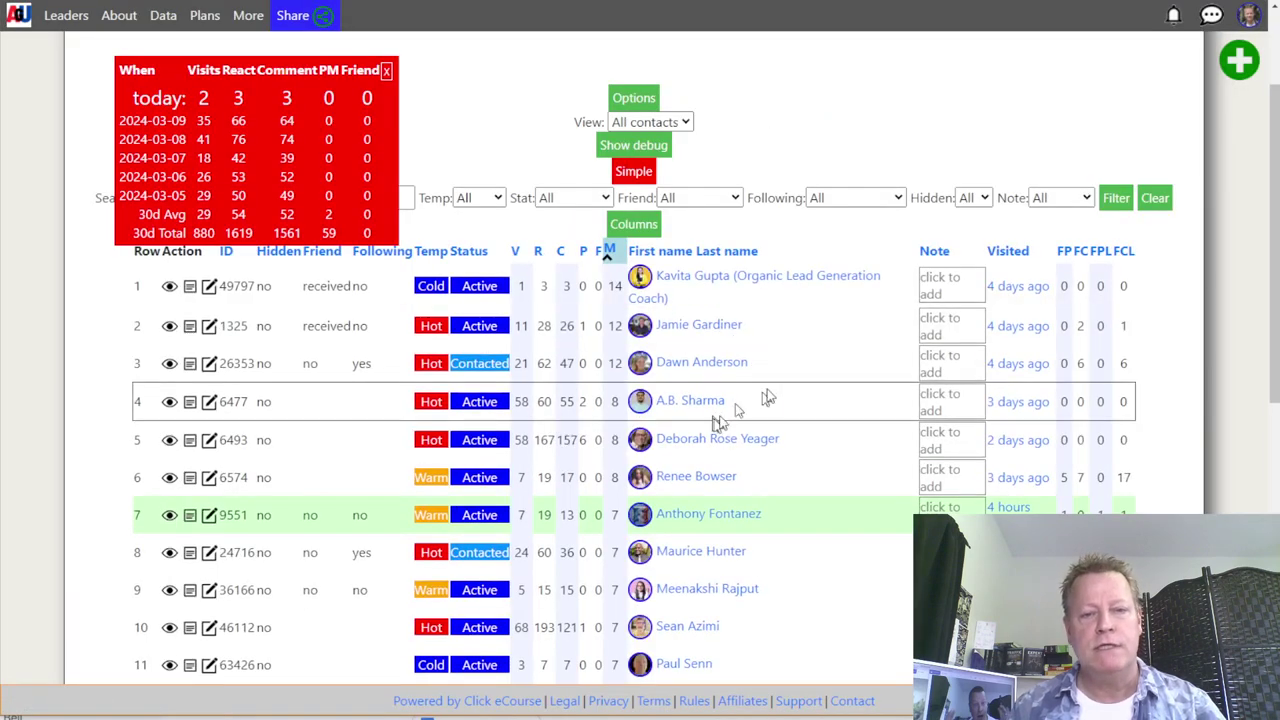
# Open the details of the contact in row 3, reload all of the activity, and read the full list of Facebook mentions
pyautogui.click(696, 365)
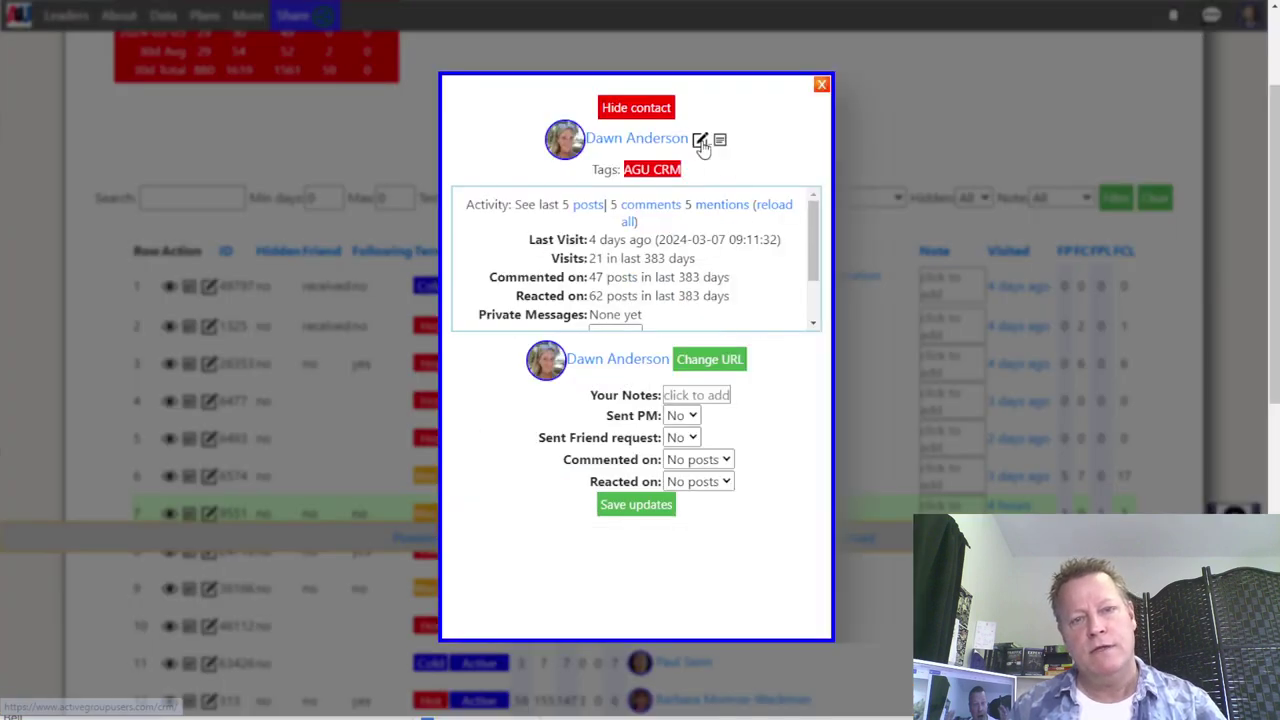
pyautogui.click(767, 206)
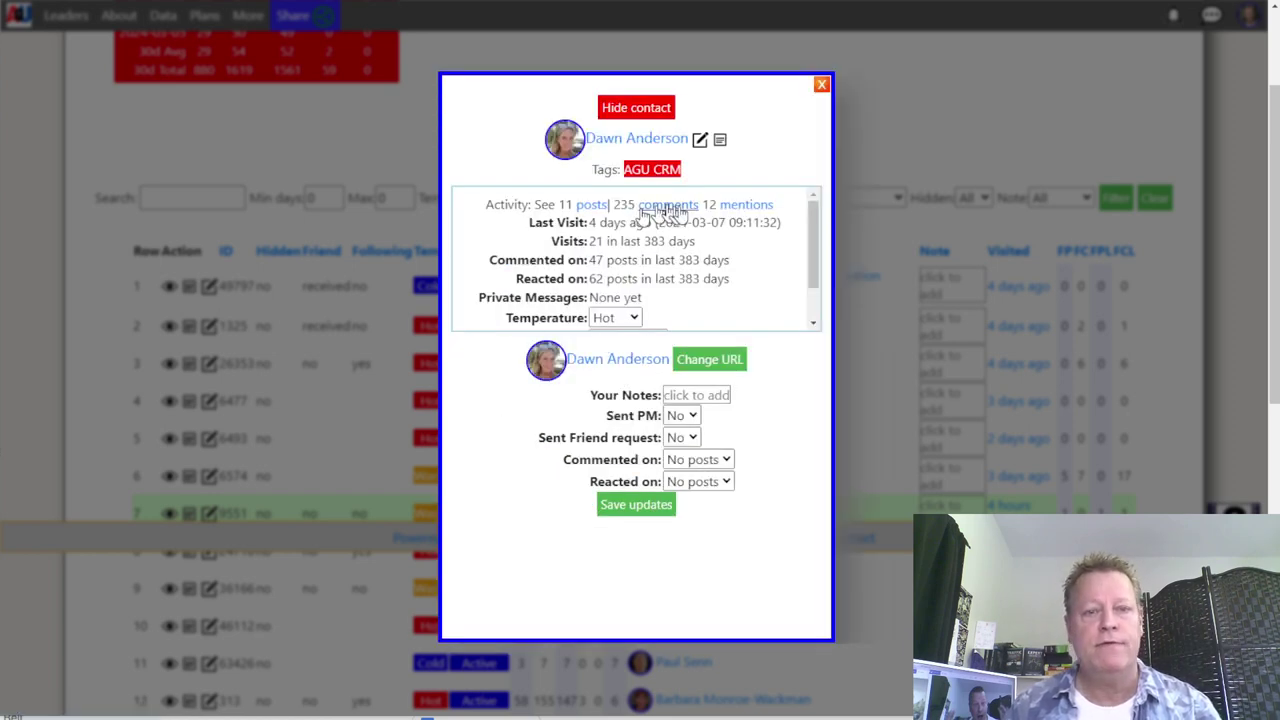
pyautogui.click(749, 210)
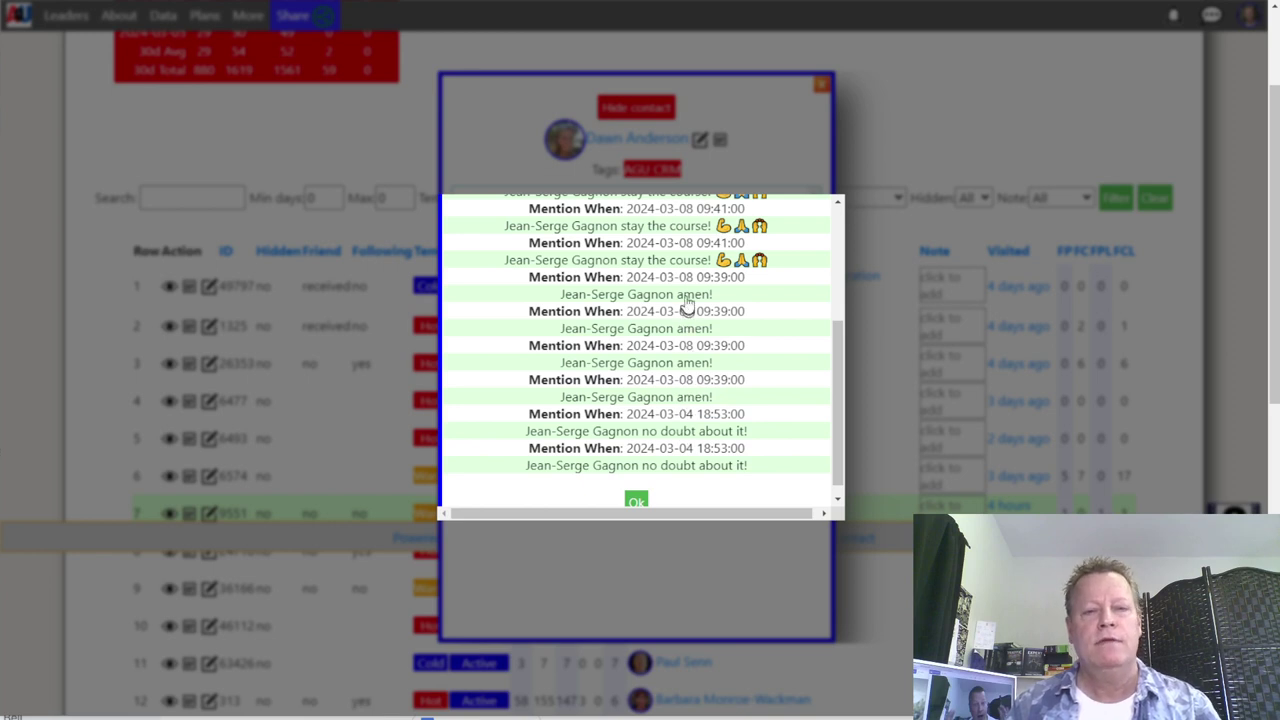
pyautogui.scroll(5, 689, 250)
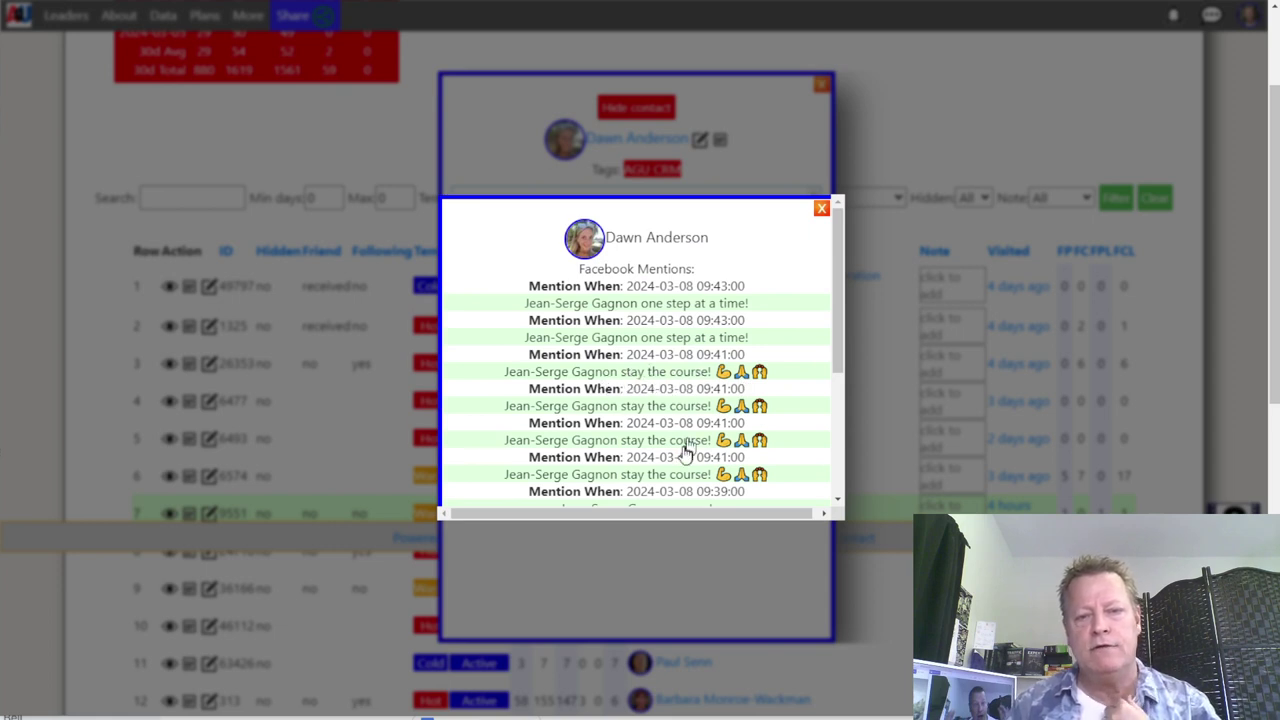
pyautogui.scroll(-5, 668, 405)
pyautogui.scroll(5, 675, 395)
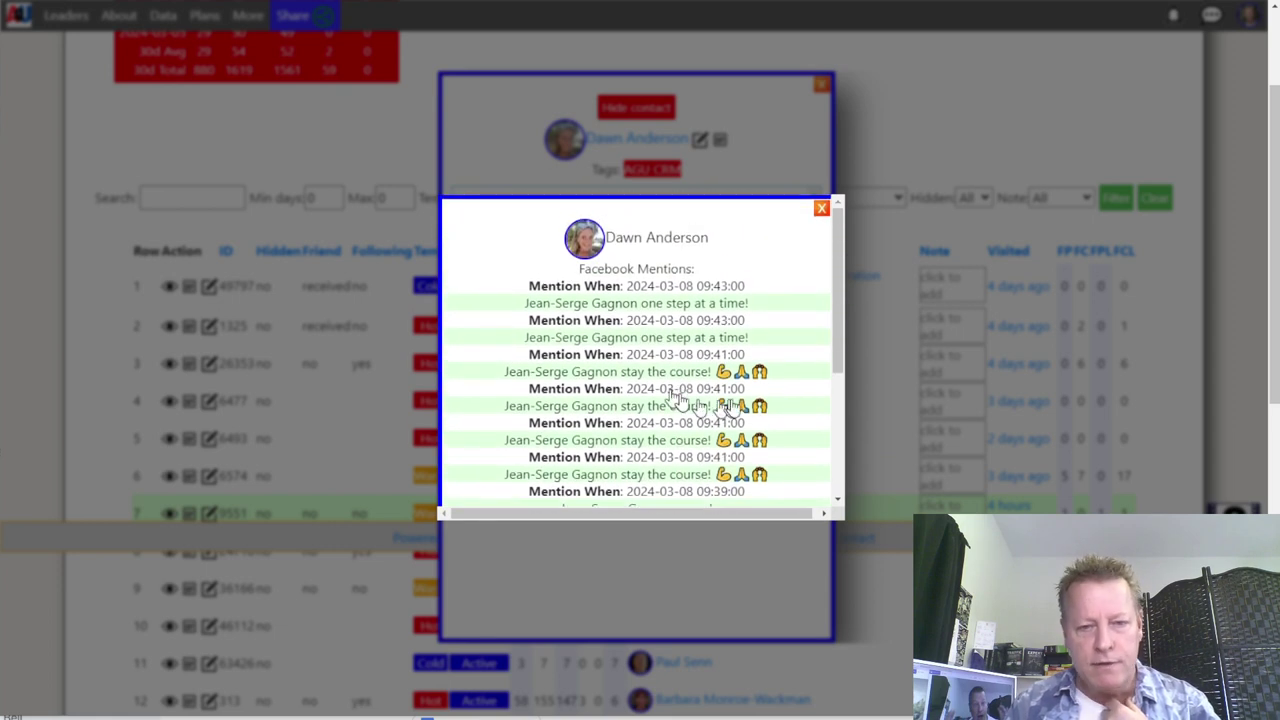
# Open one of the third contact's mentions on Facebook, read through the post, and close the mentions list and contact details
pyautogui.click(692, 486)
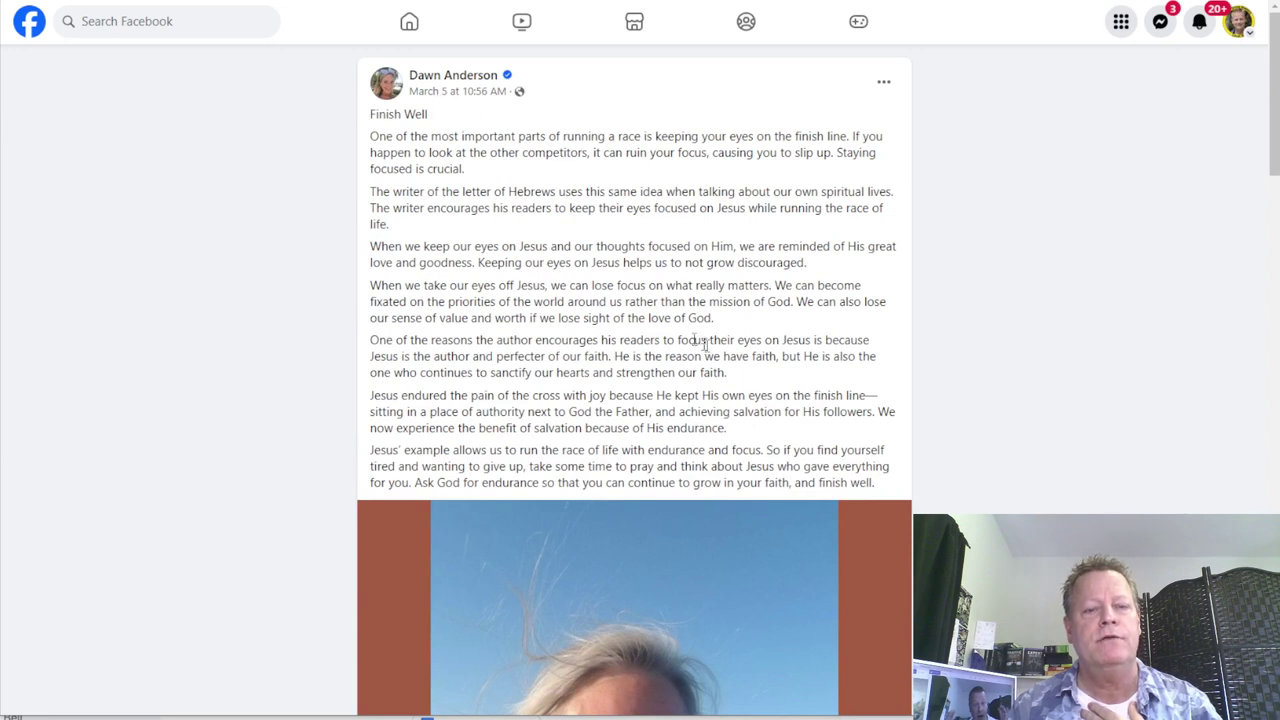
pyautogui.scroll(-10, 750, 299)
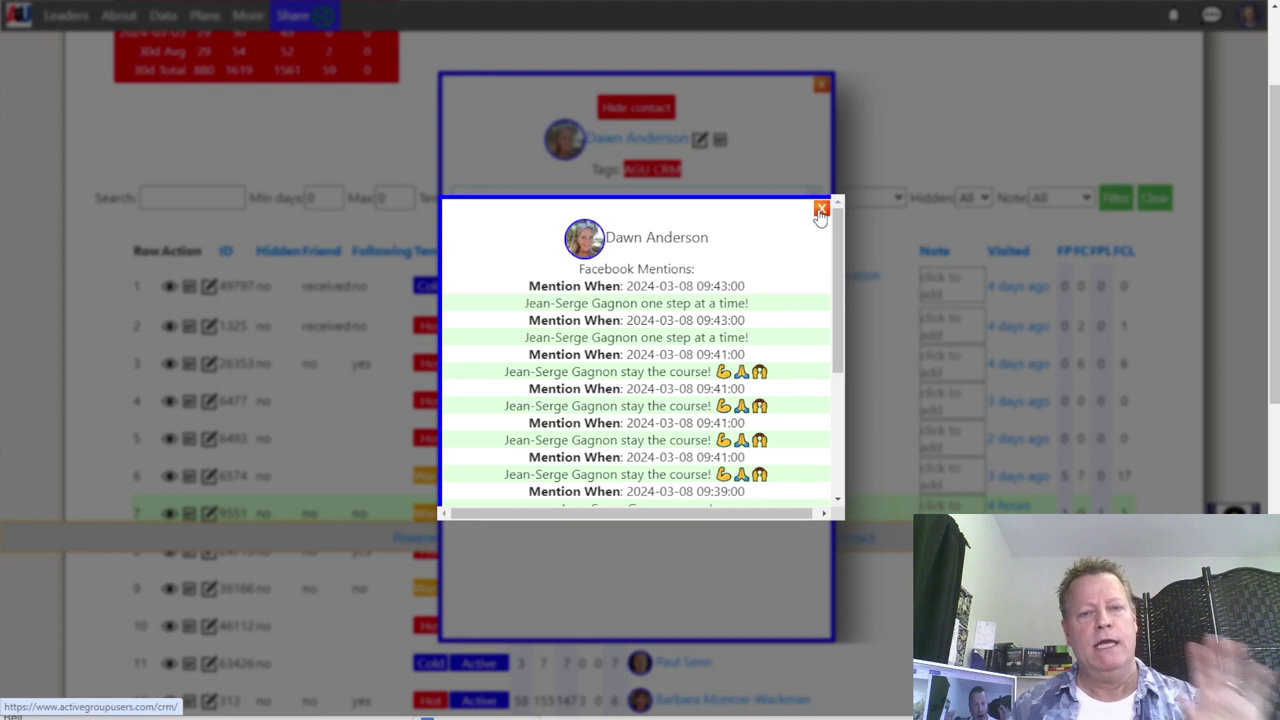
pyautogui.click(820, 212)
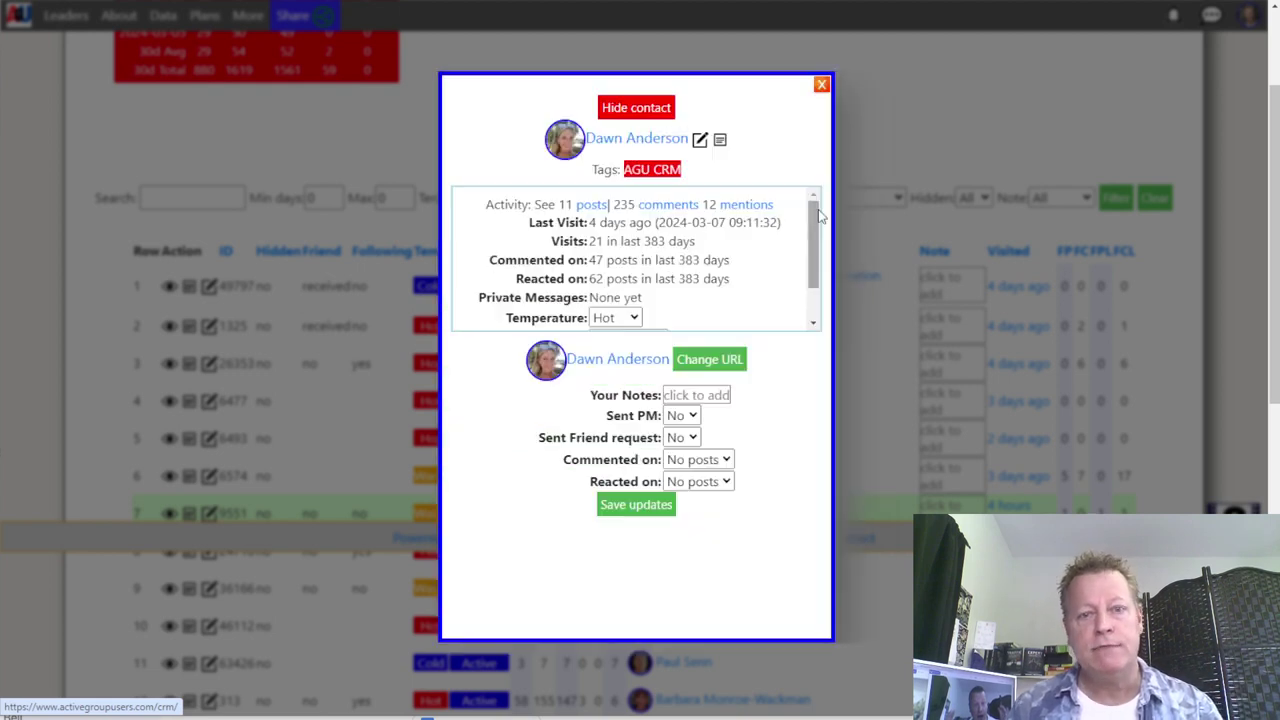
pyautogui.click(821, 86)
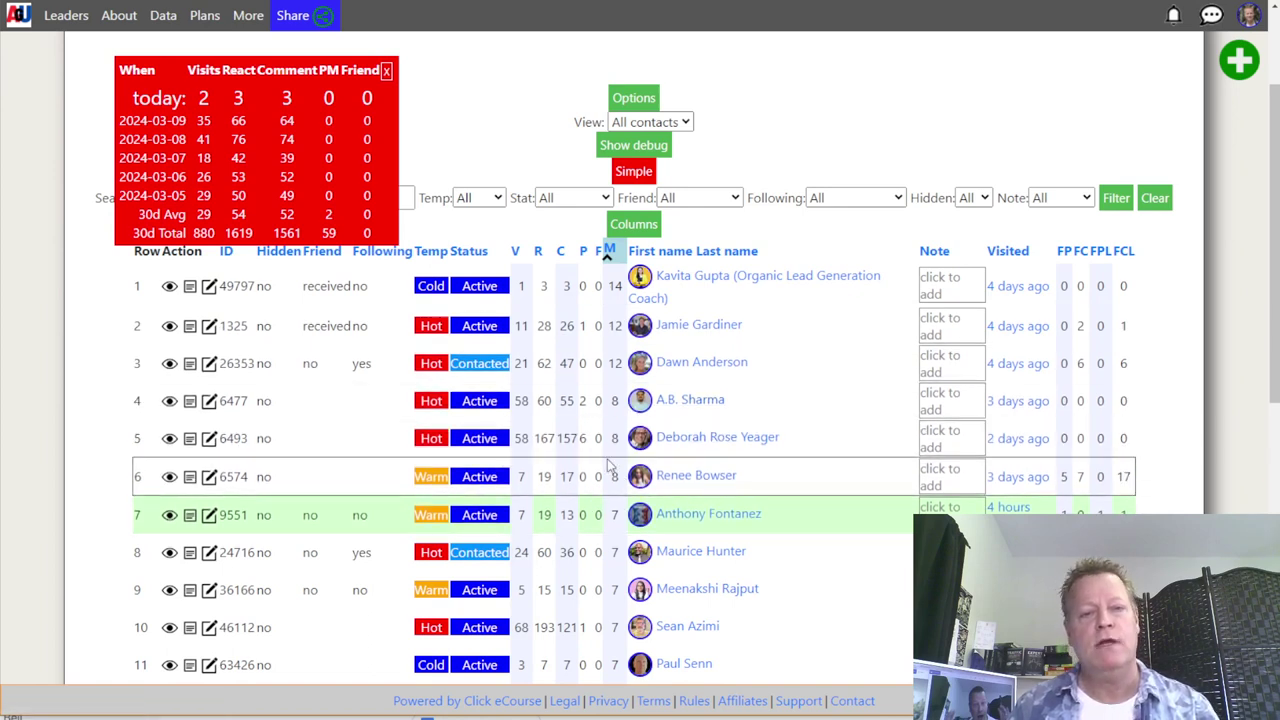
# Compare when the listed contacts were last visited, and check the last visit in the top contact's details before closing them
pyautogui.scroll(3, 607, 462)
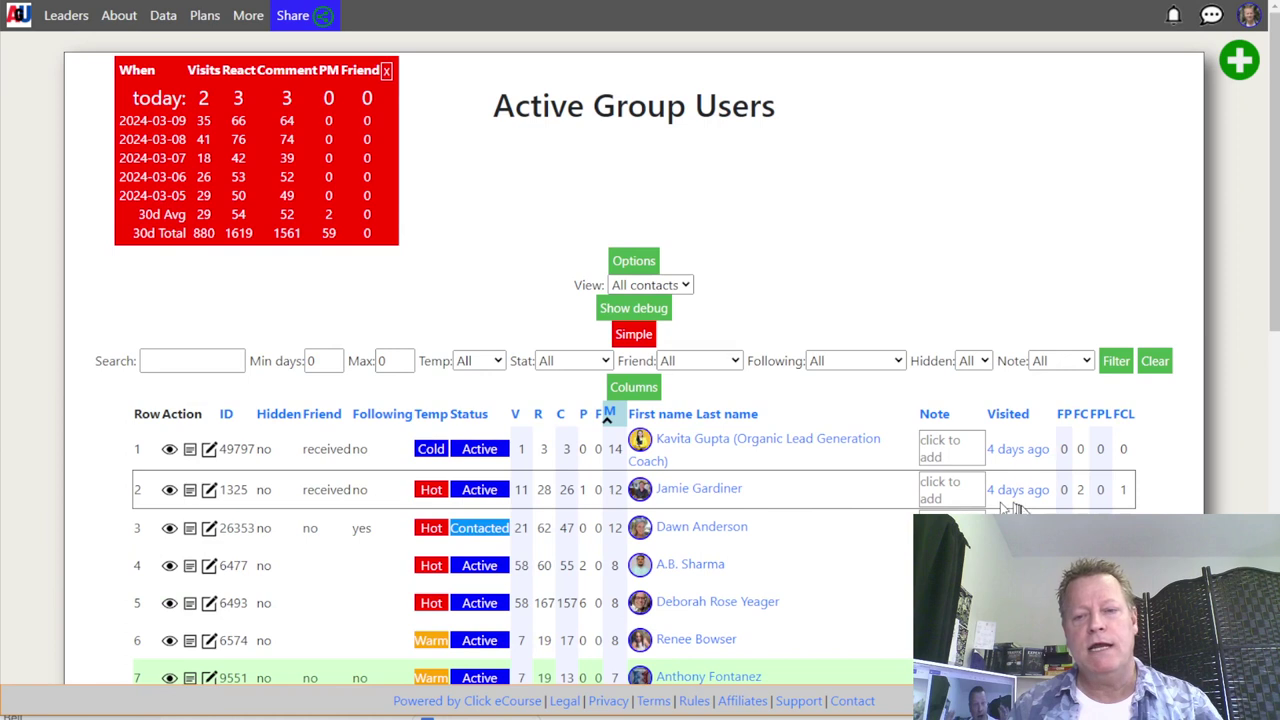
pyautogui.scroll(-3, 1012, 508)
pyautogui.scroll(-3, 870, 519)
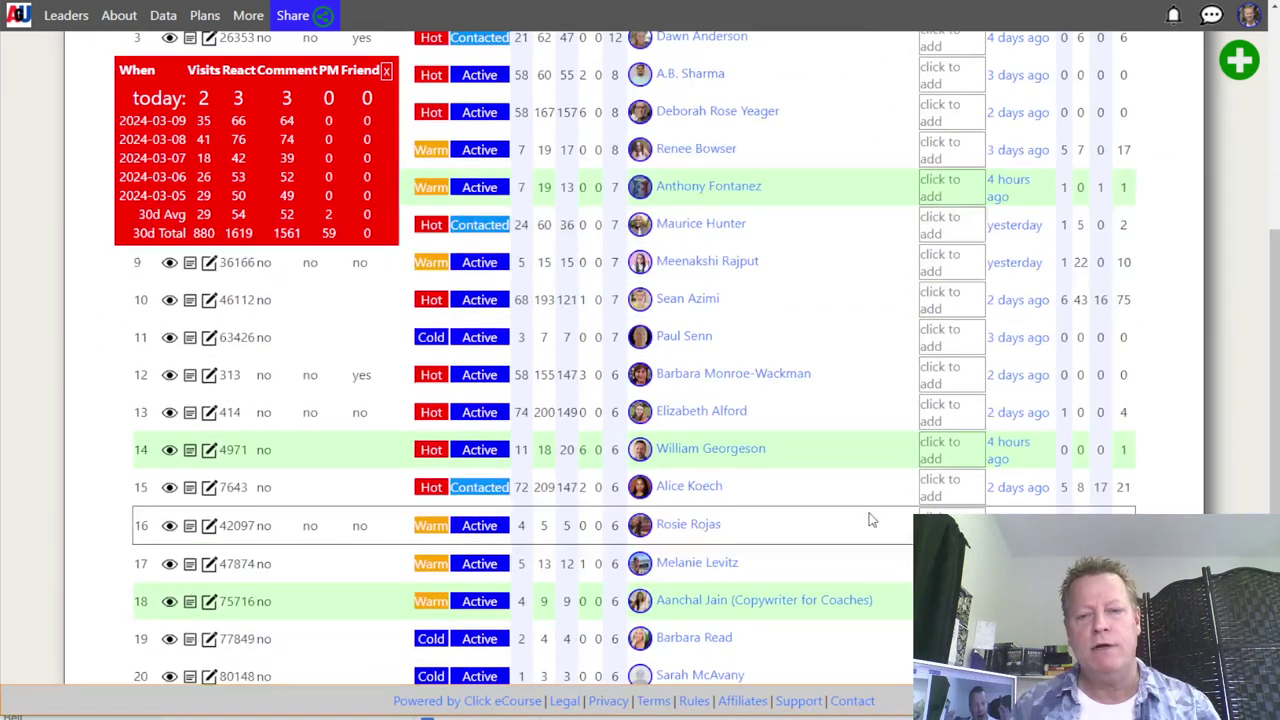
pyautogui.scroll(1, 870, 519)
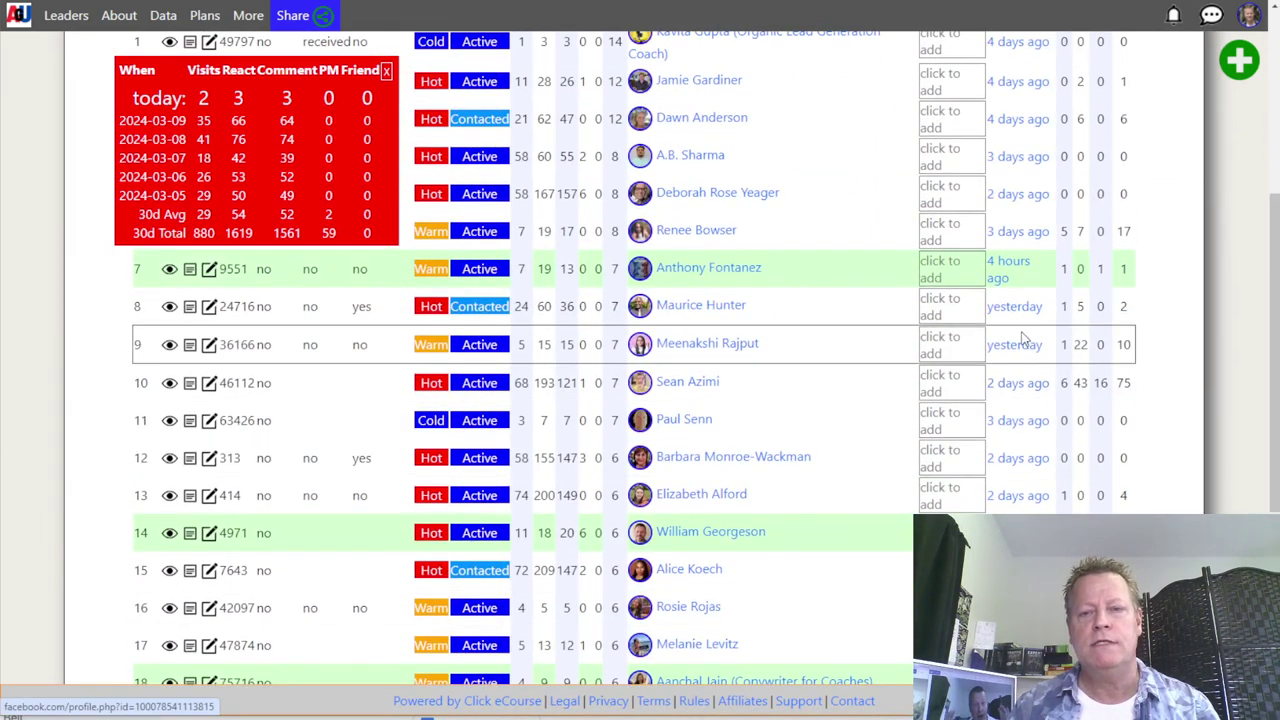
pyautogui.scroll(4, 1022, 338)
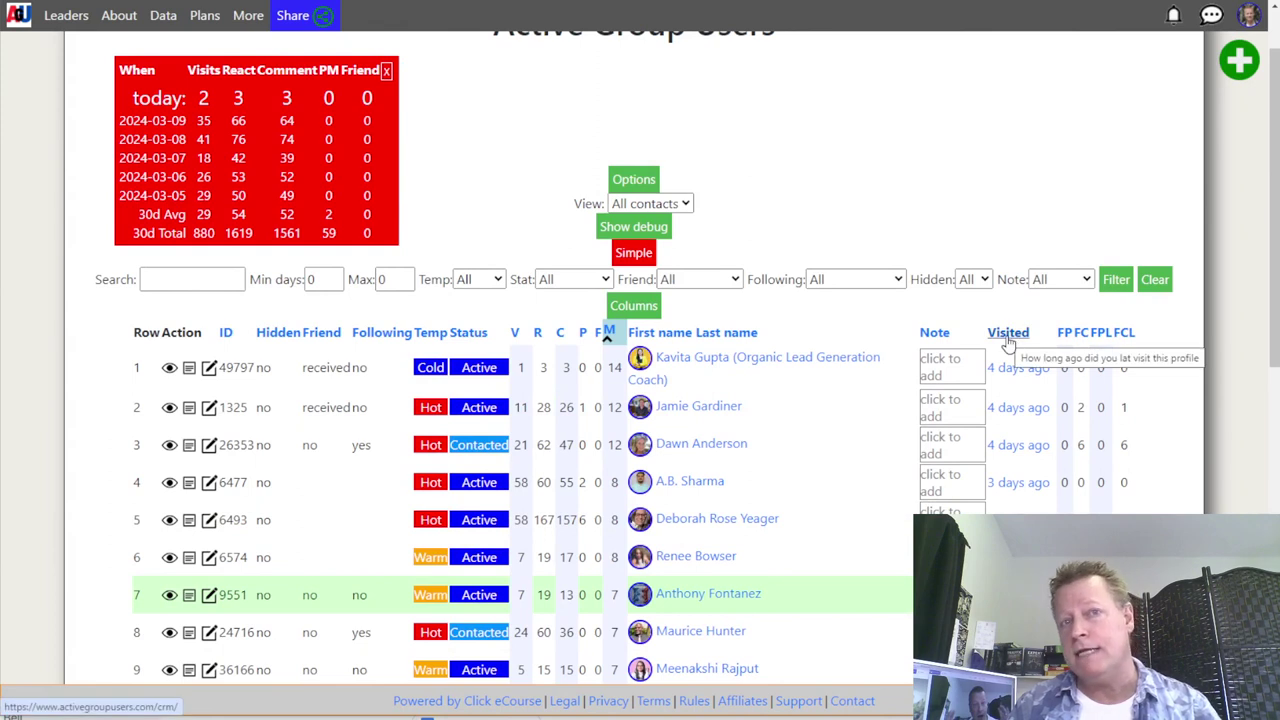
pyautogui.click(771, 367)
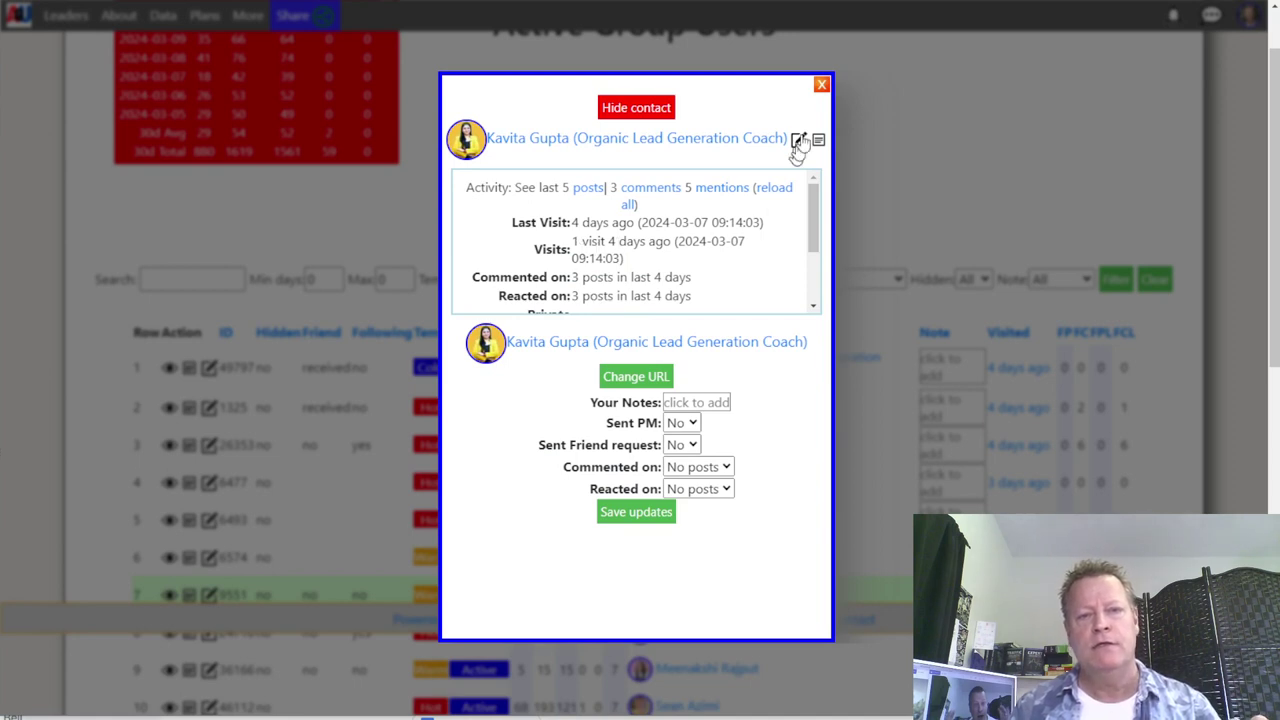
pyautogui.click(821, 85)
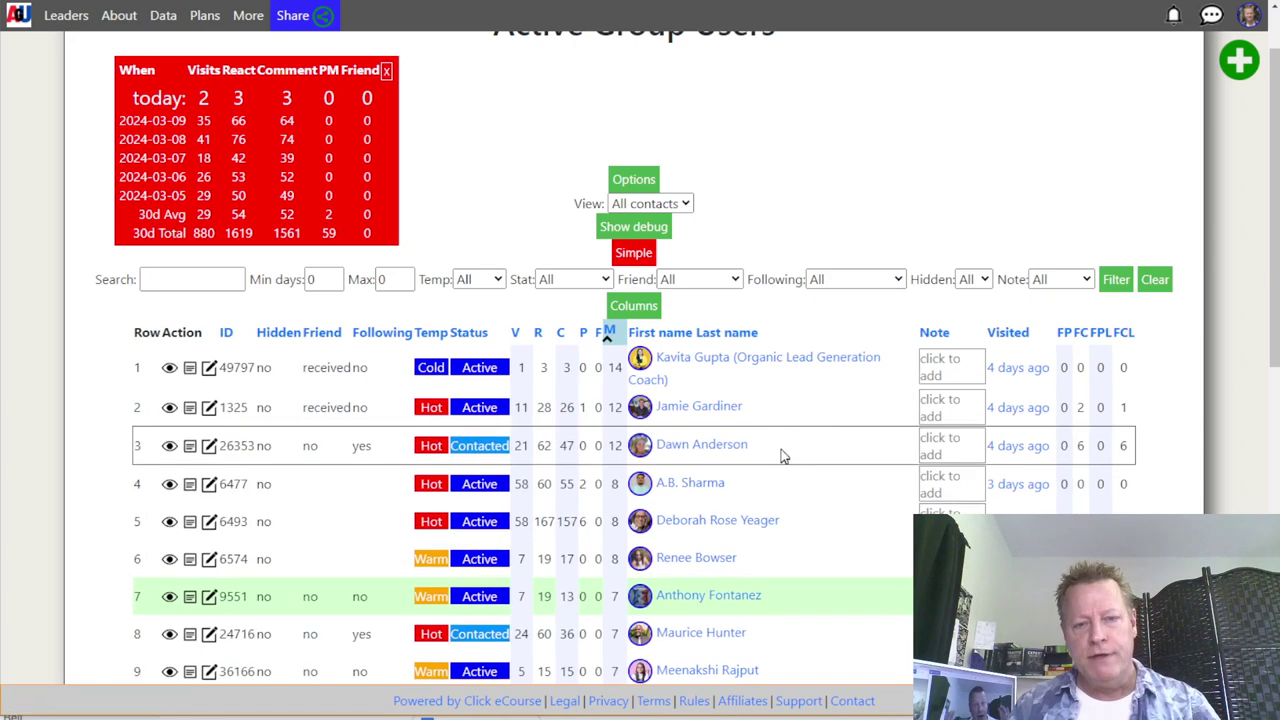
# Open the details of the contact in row 2 and review the visits, comments, reactions, private messages, temperature and lead status
pyautogui.click(735, 411)
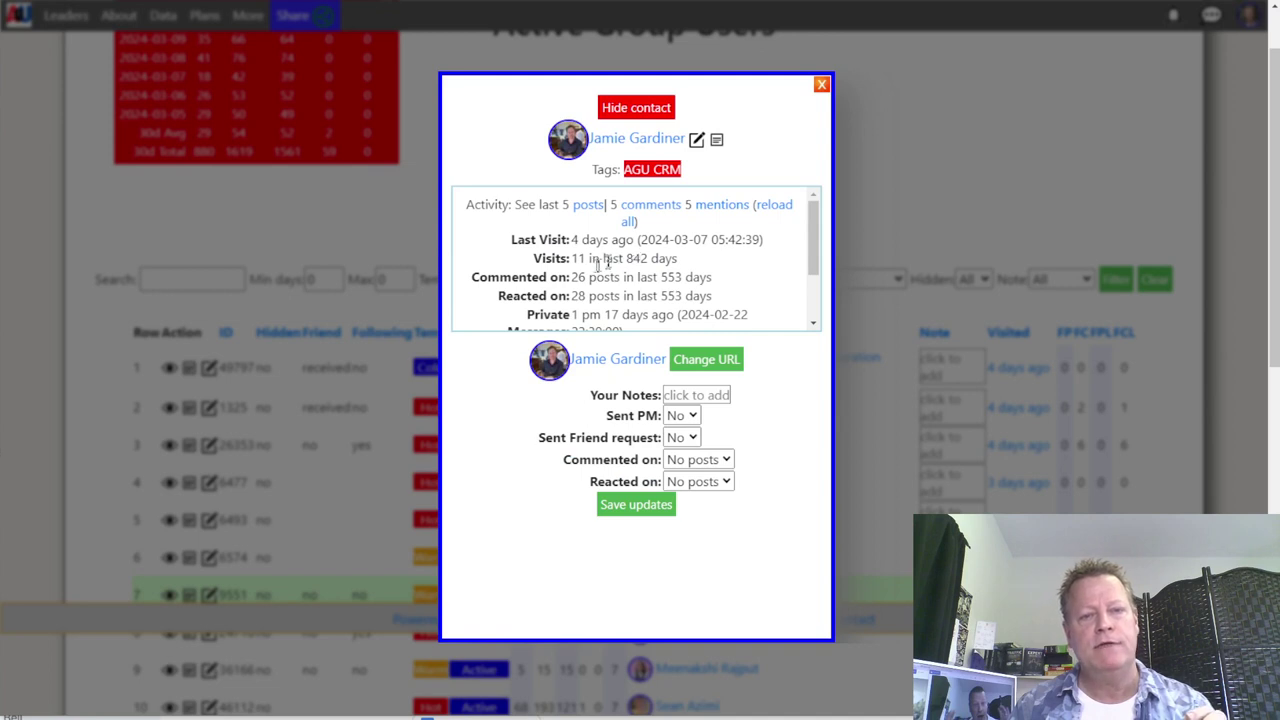
pyautogui.moveTo(603, 258)
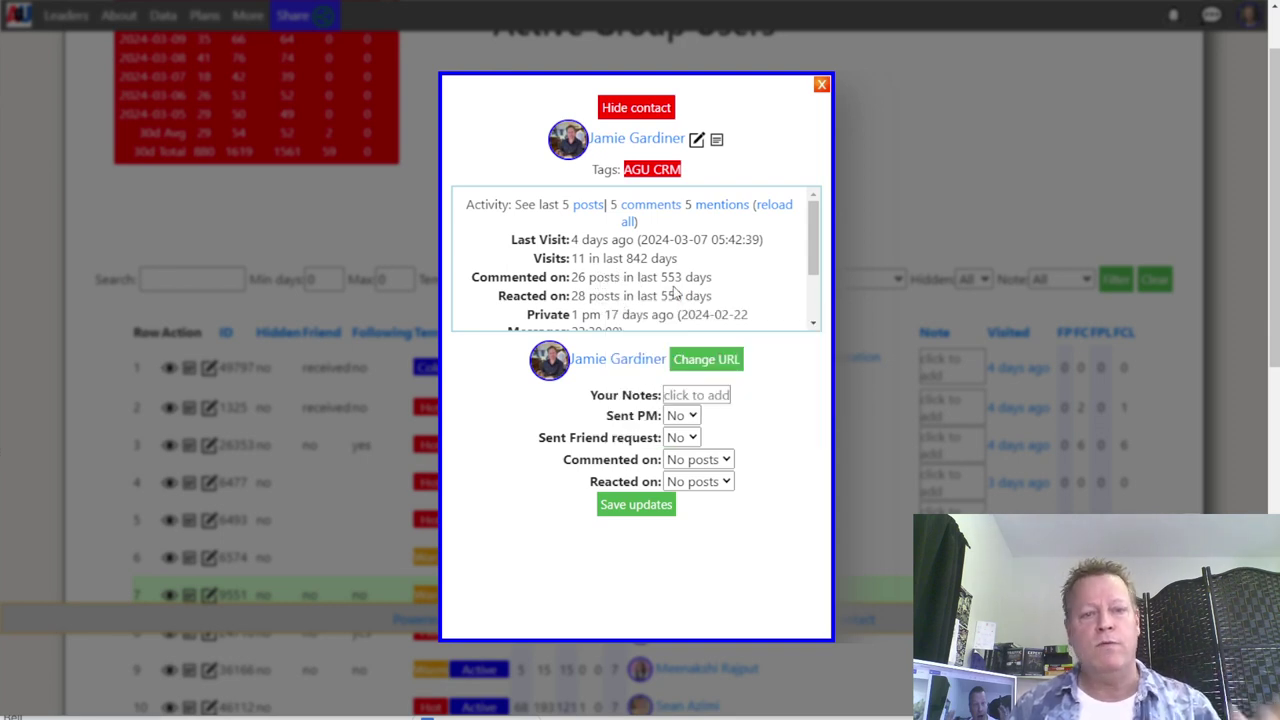
pyautogui.scroll(-2, 675, 292)
pyautogui.scroll(2, 675, 292)
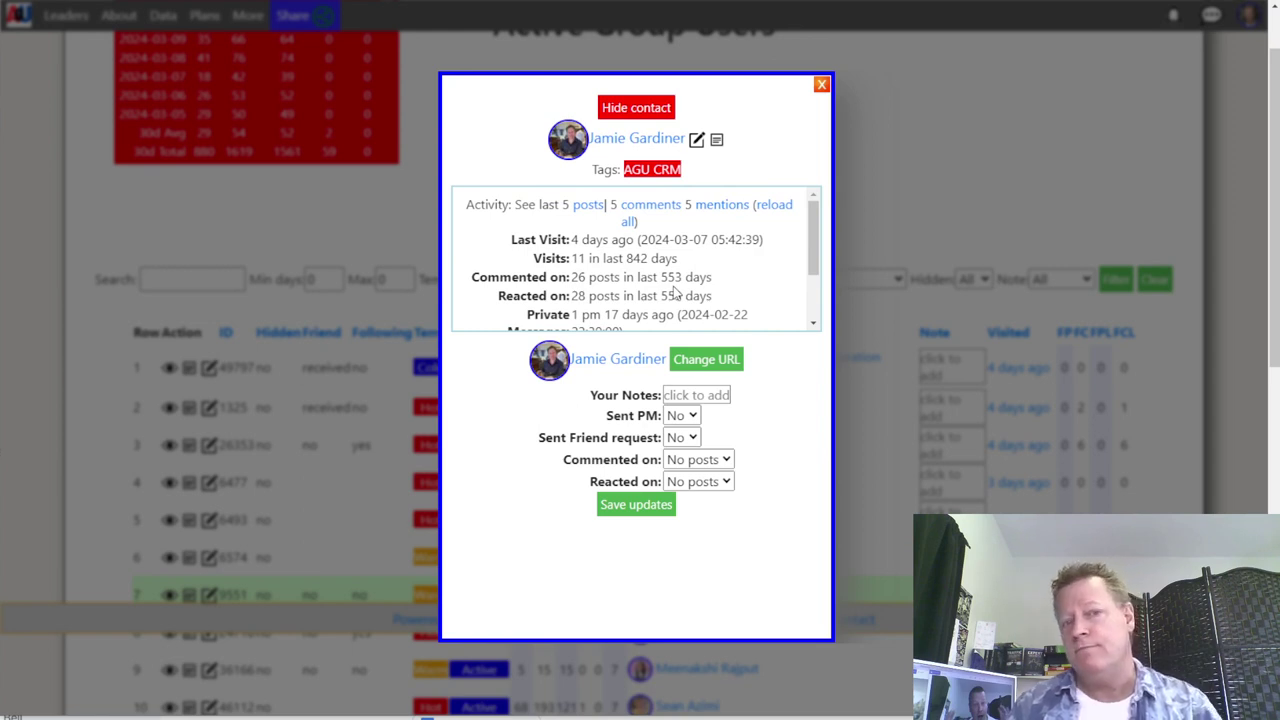
pyautogui.scroll(-2, 675, 282)
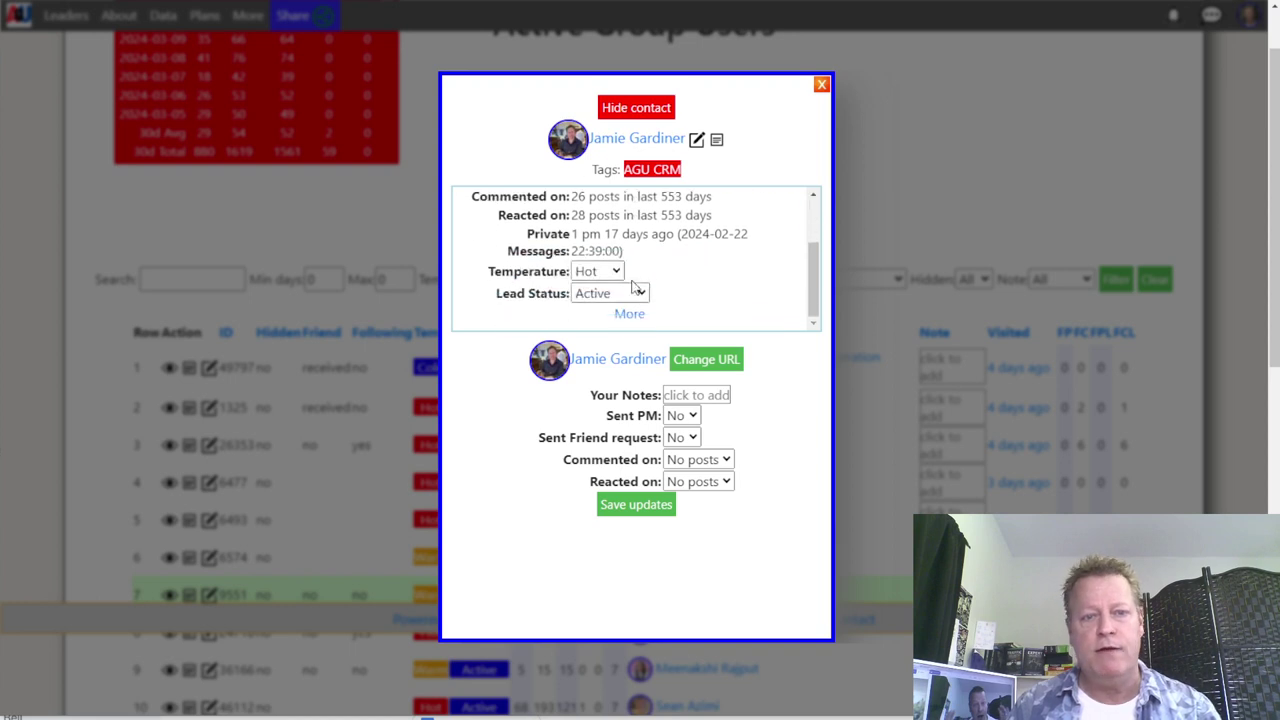
pyautogui.scroll(2, 667, 282)
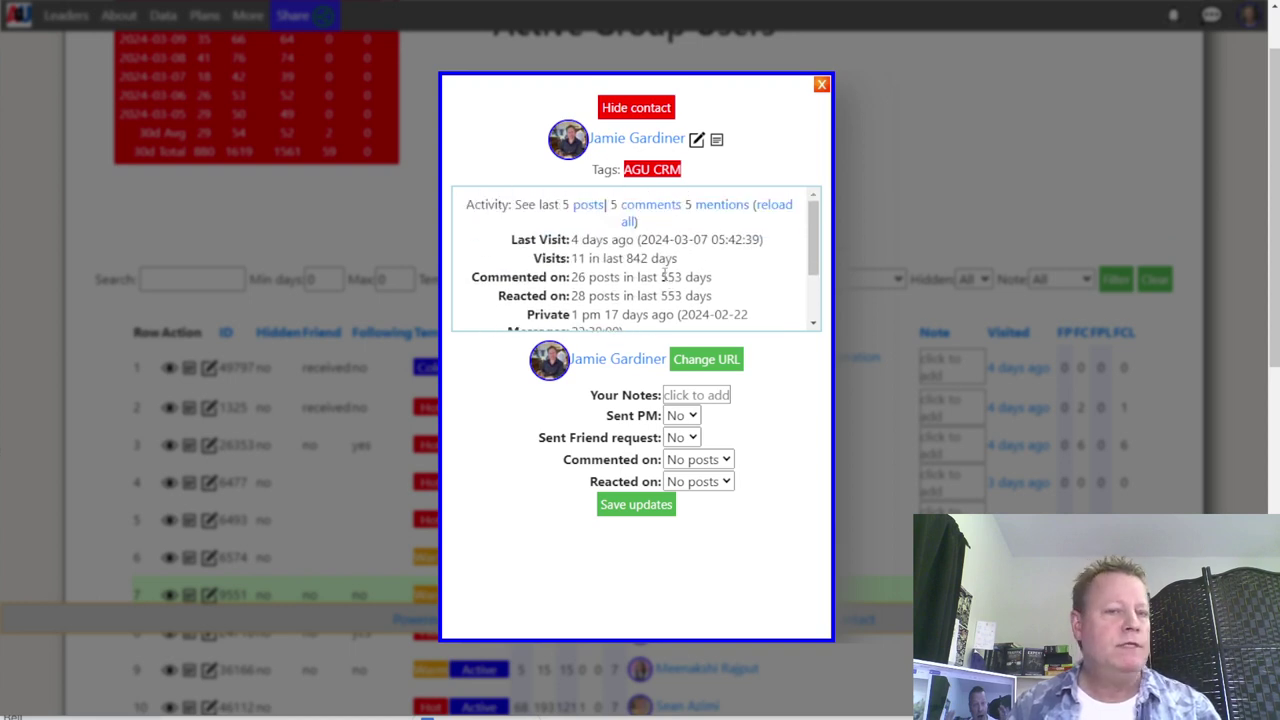
# View the second contact's last five Facebook comments with their related posts, and close the comments list
pyautogui.click(656, 207)
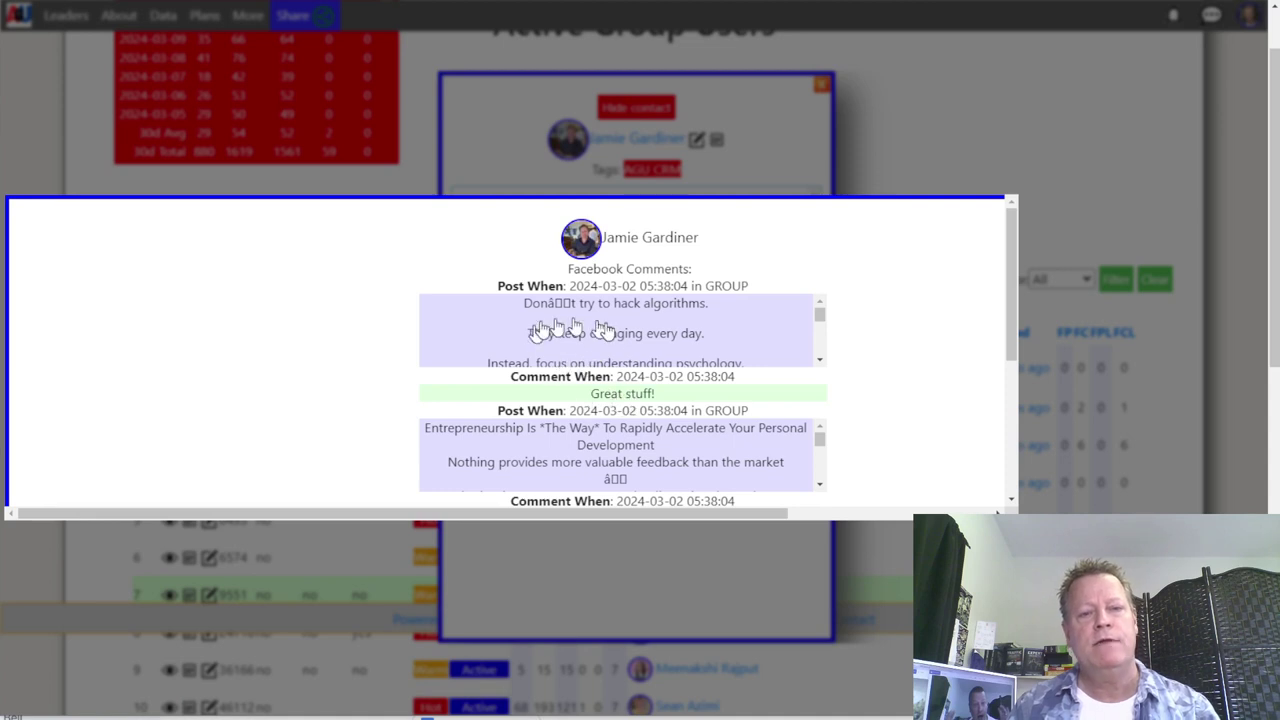
pyautogui.scroll(-3, 592, 418)
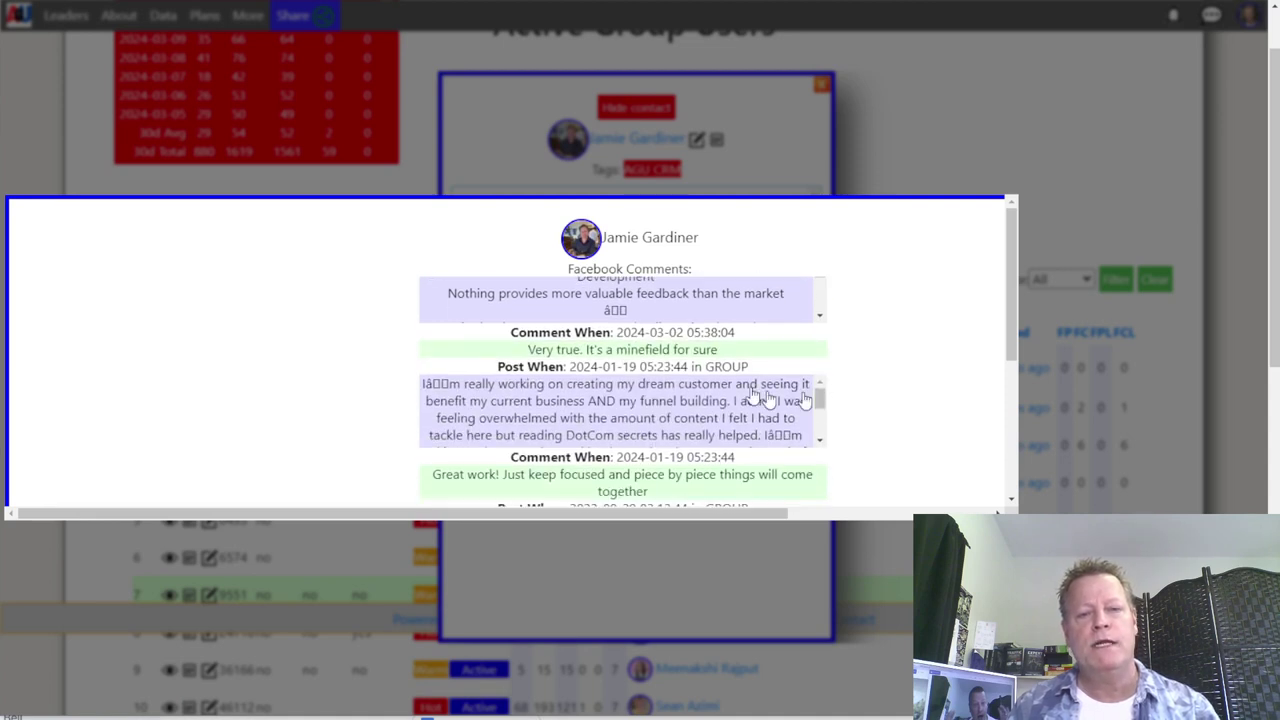
pyautogui.scroll(-1, 612, 420)
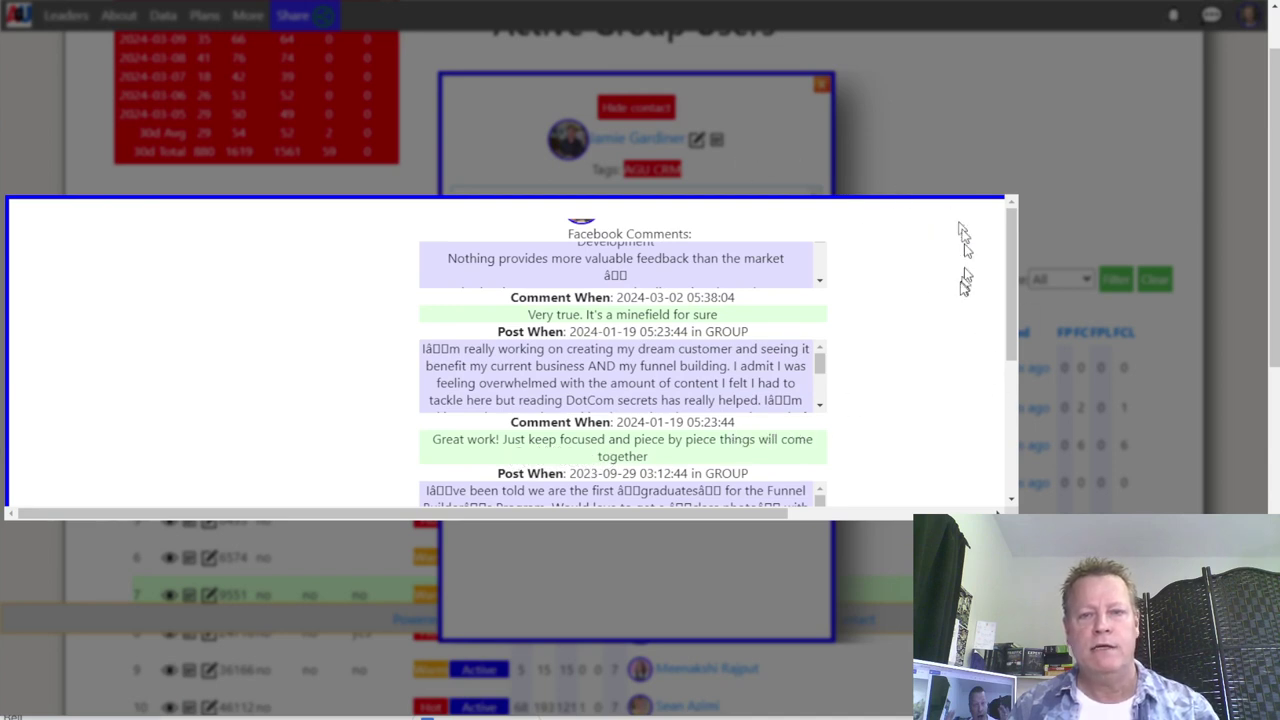
pyautogui.scroll(3, 962, 285)
pyautogui.moveTo(755, 514); pyautogui.dragTo(965, 514)
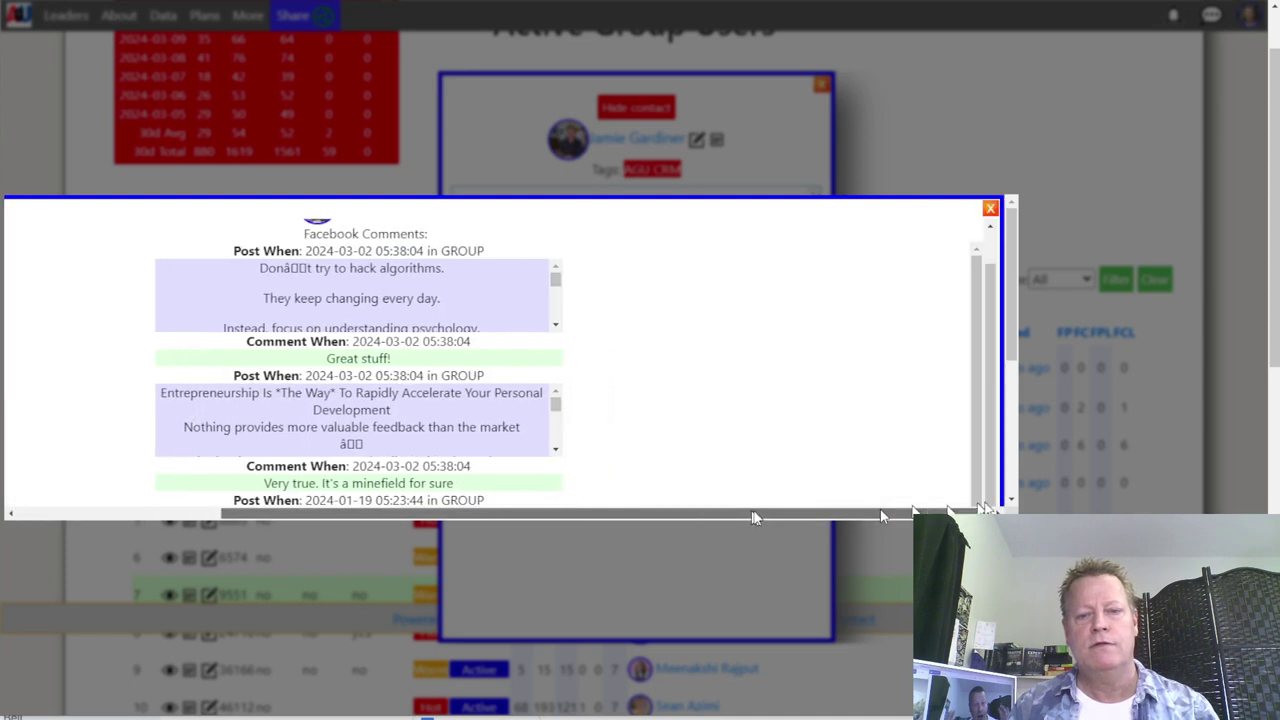
pyautogui.click(990, 209)
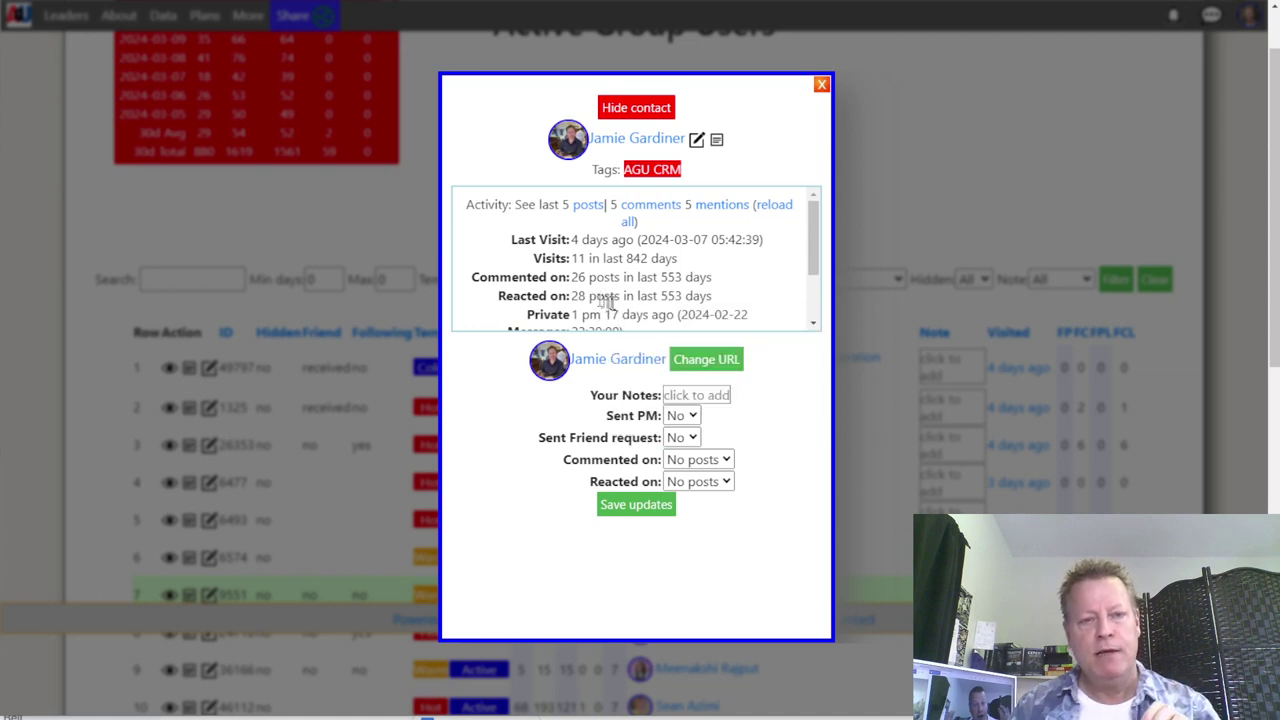
# View the second contact's last five Facebook posts, and close the posts list and the contact's details
pyautogui.click(587, 205)
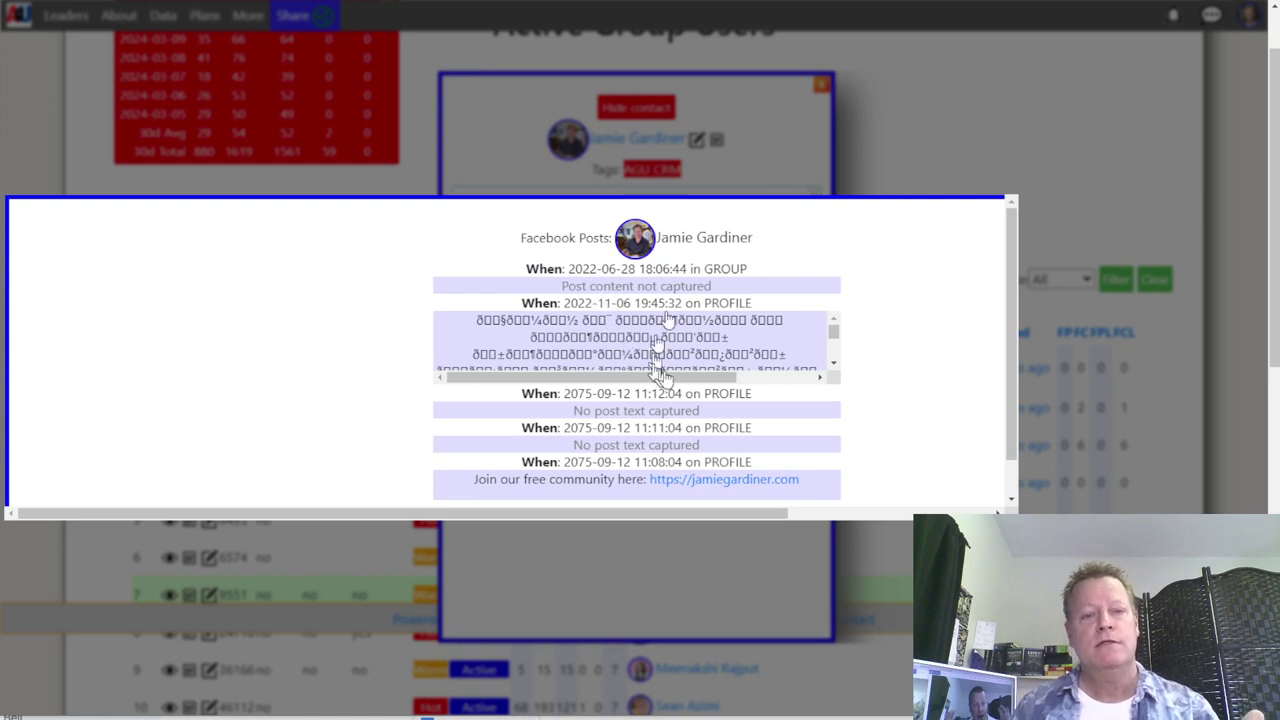
pyautogui.scroll(-1, 760, 412)
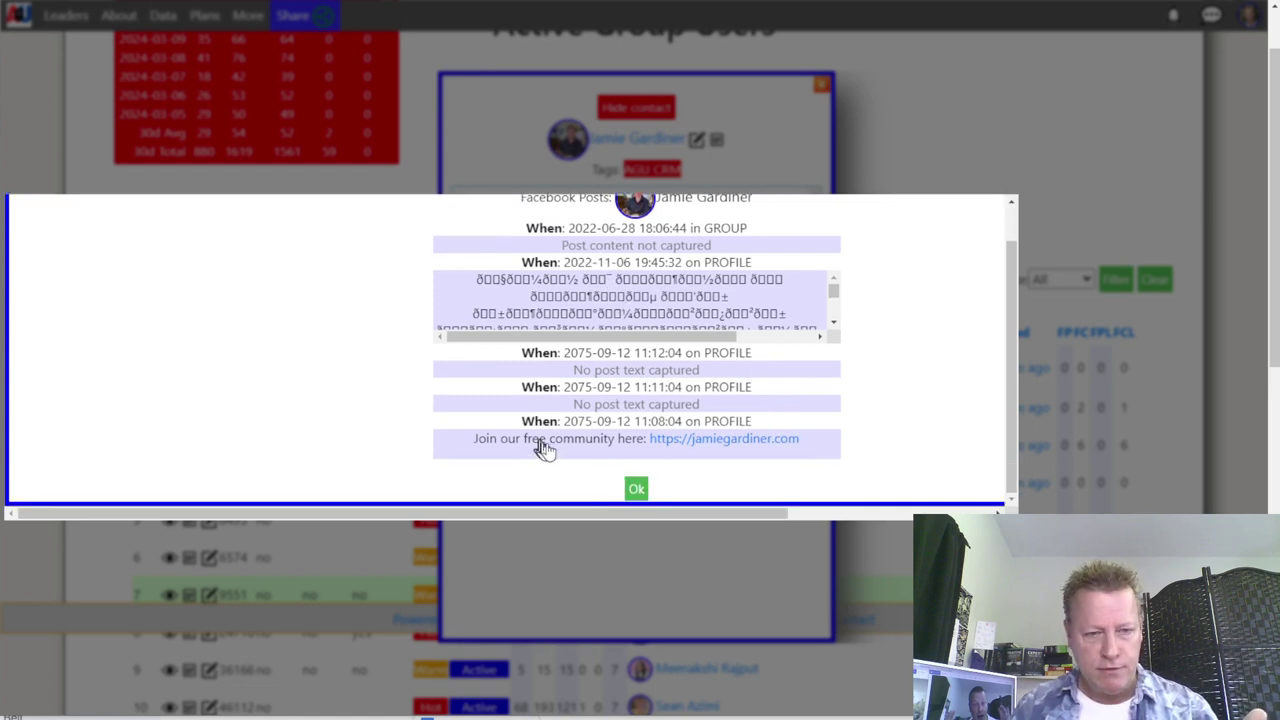
pyautogui.click(637, 489)
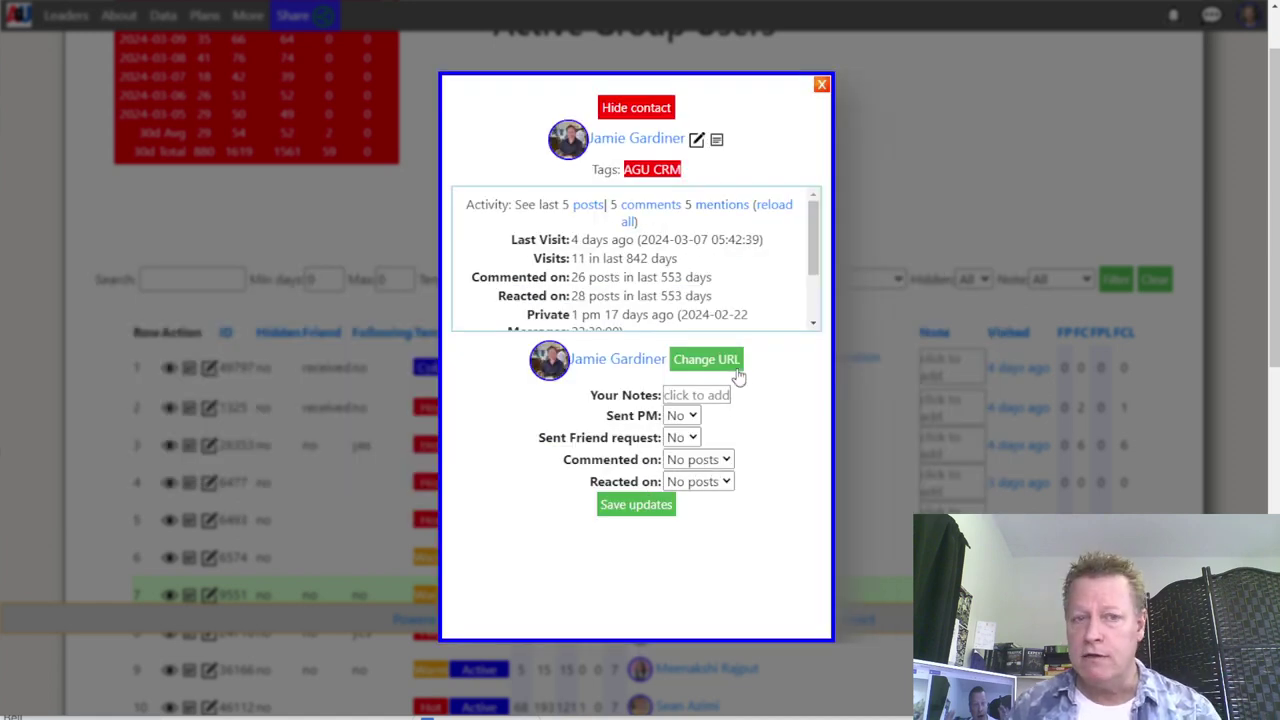
pyautogui.click(821, 86)
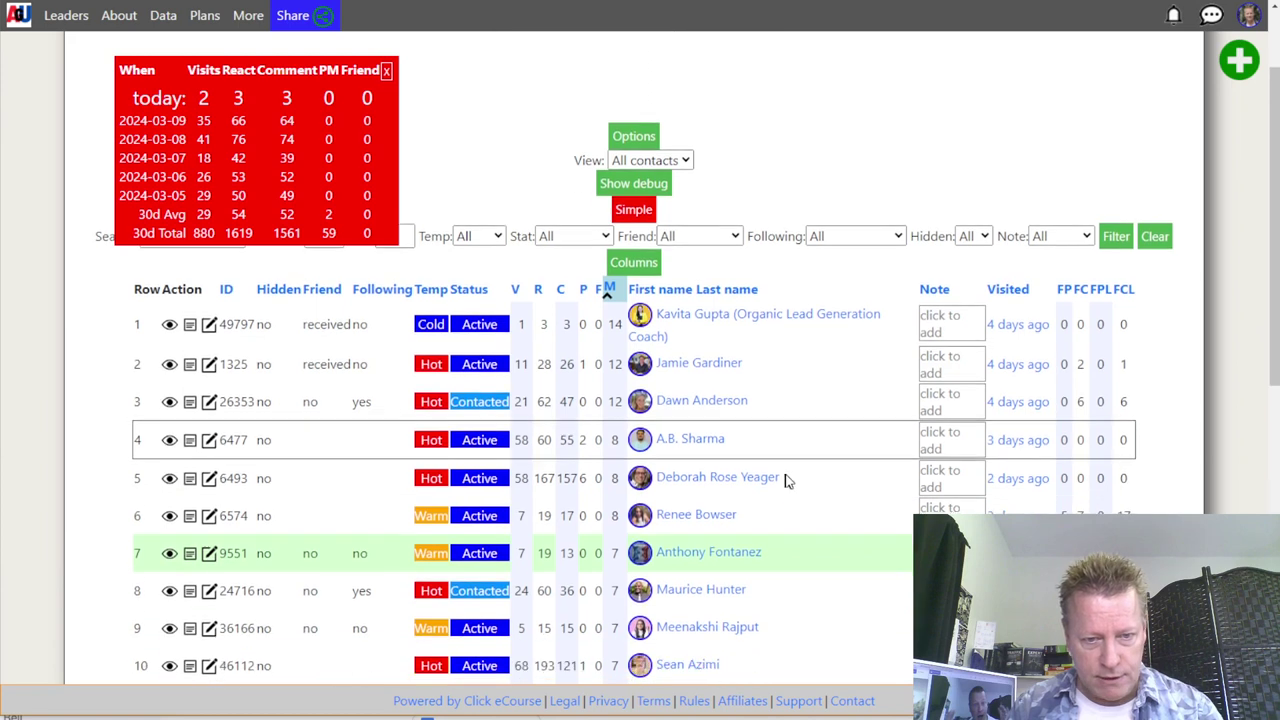
# Open the details of the contact in row 10, read their last five Facebook posts, and close the posts and details
pyautogui.scroll(-2, 785, 478)
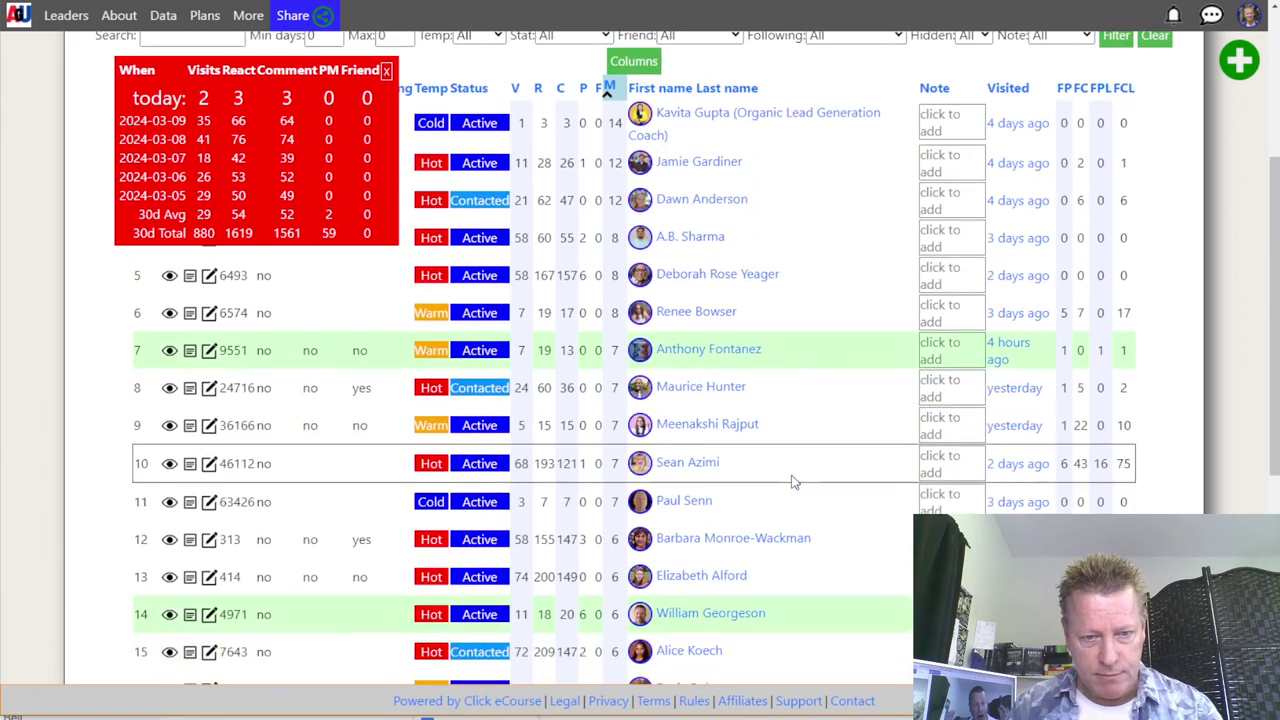
pyautogui.click(735, 465)
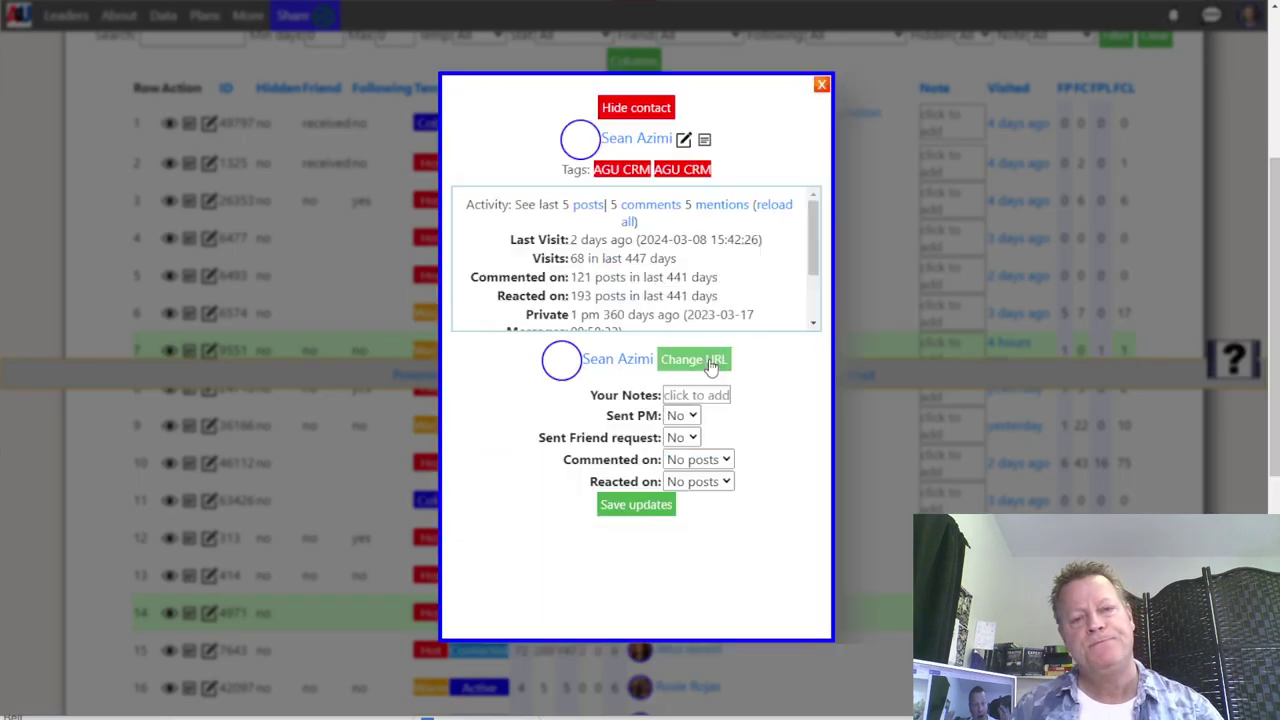
pyautogui.click(588, 205)
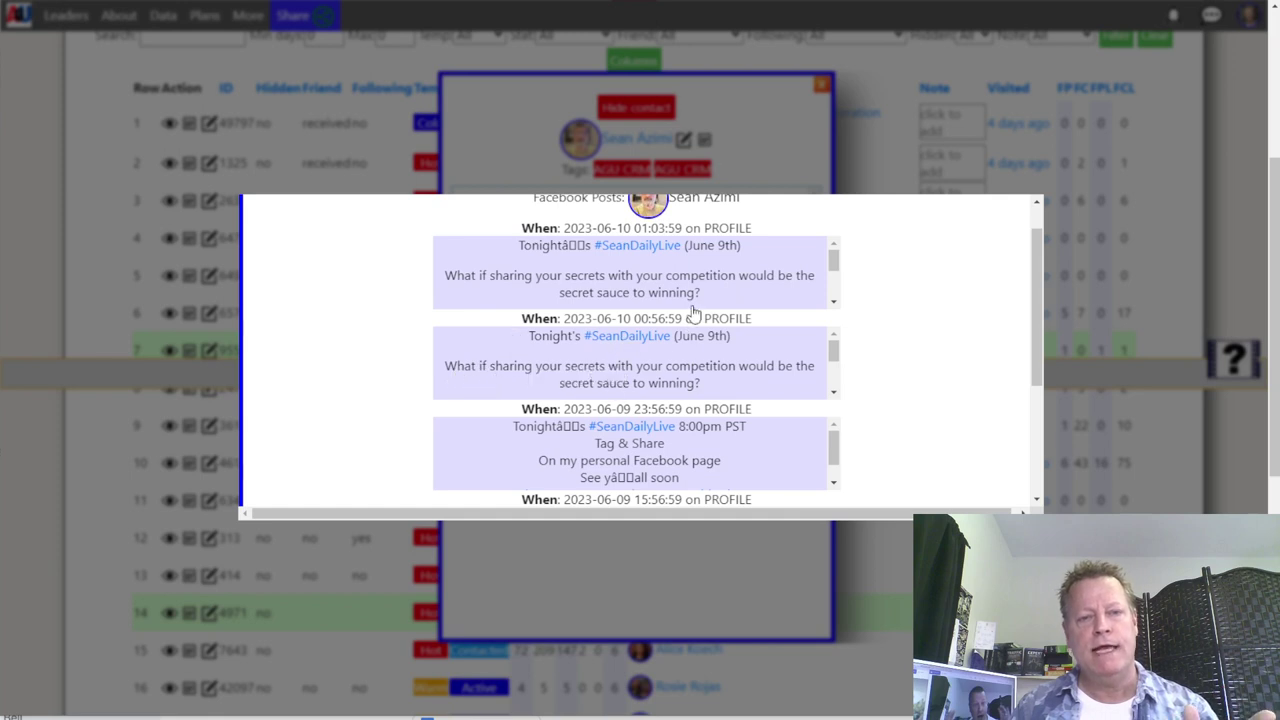
pyautogui.scroll(-2, 711, 356)
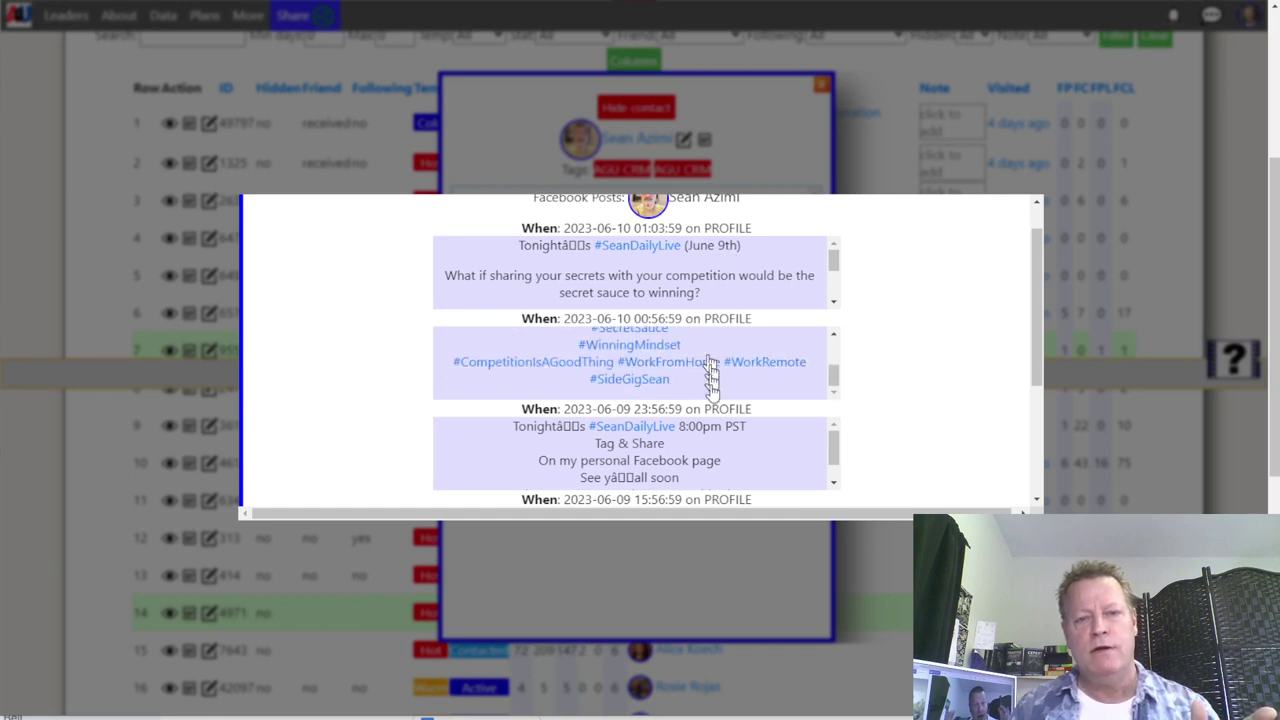
pyautogui.scroll(-2, 866, 430)
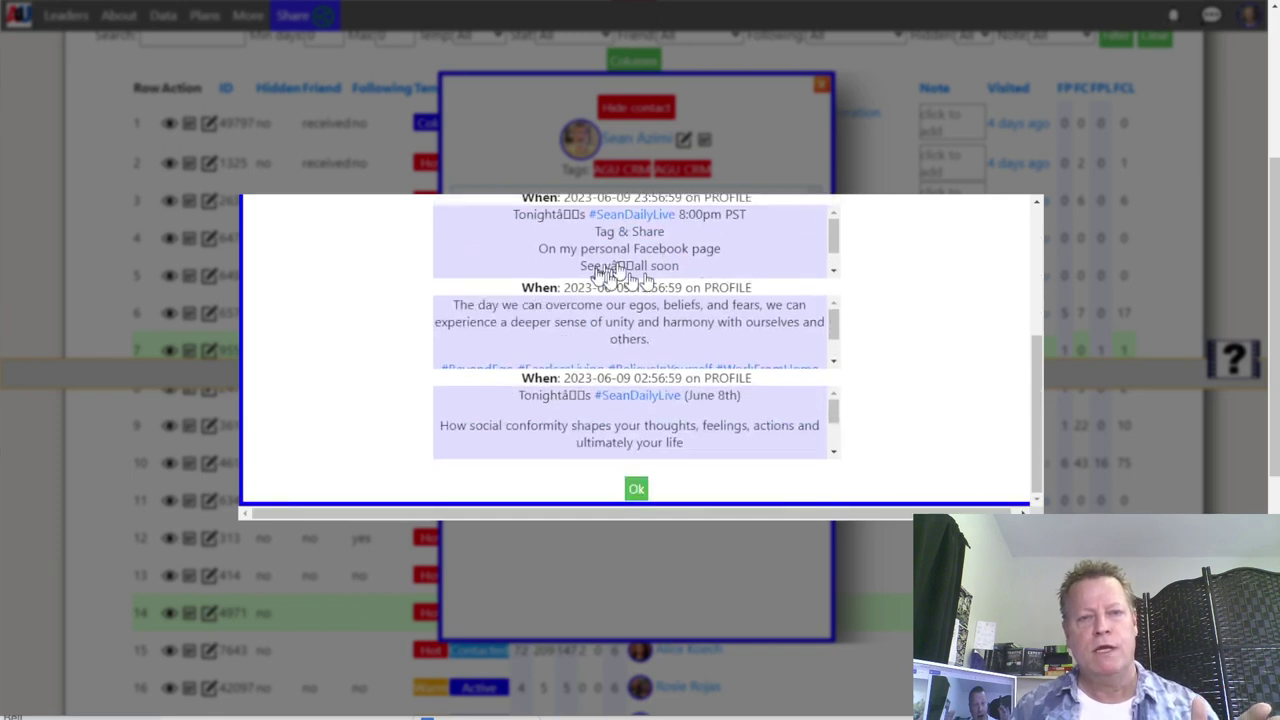
pyautogui.scroll(-3, 790, 436)
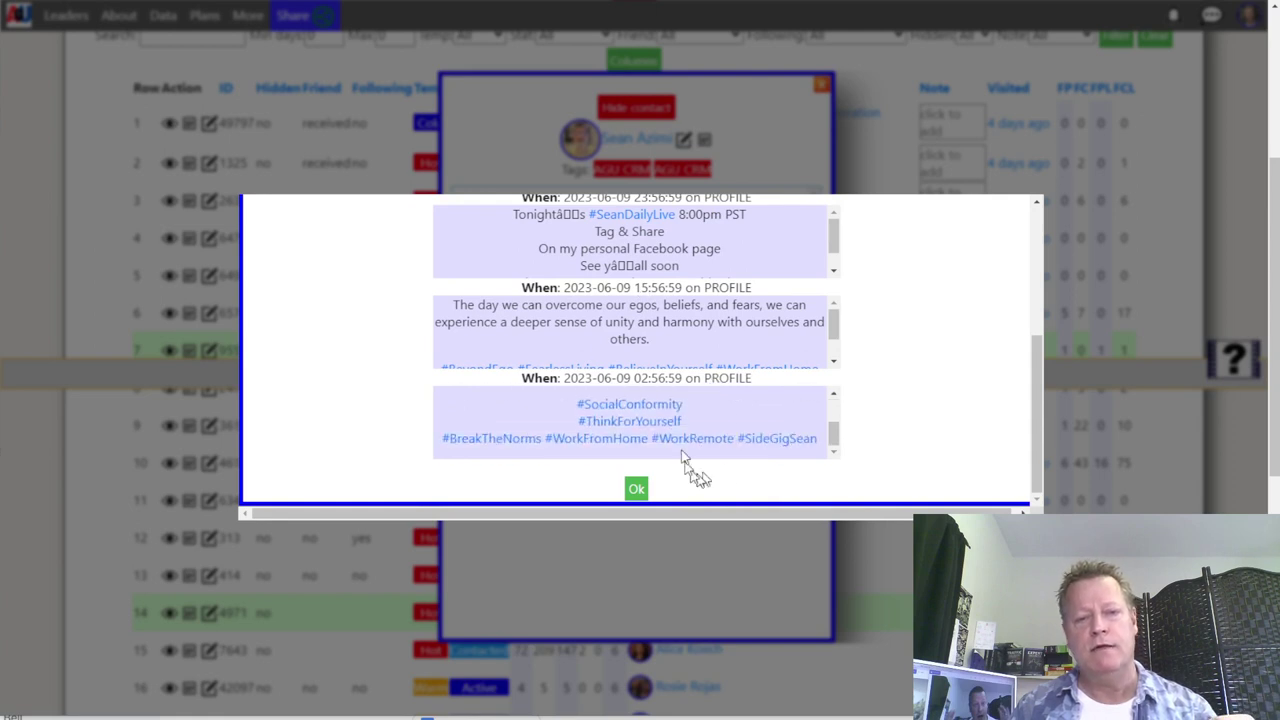
pyautogui.scroll(3, 694, 450)
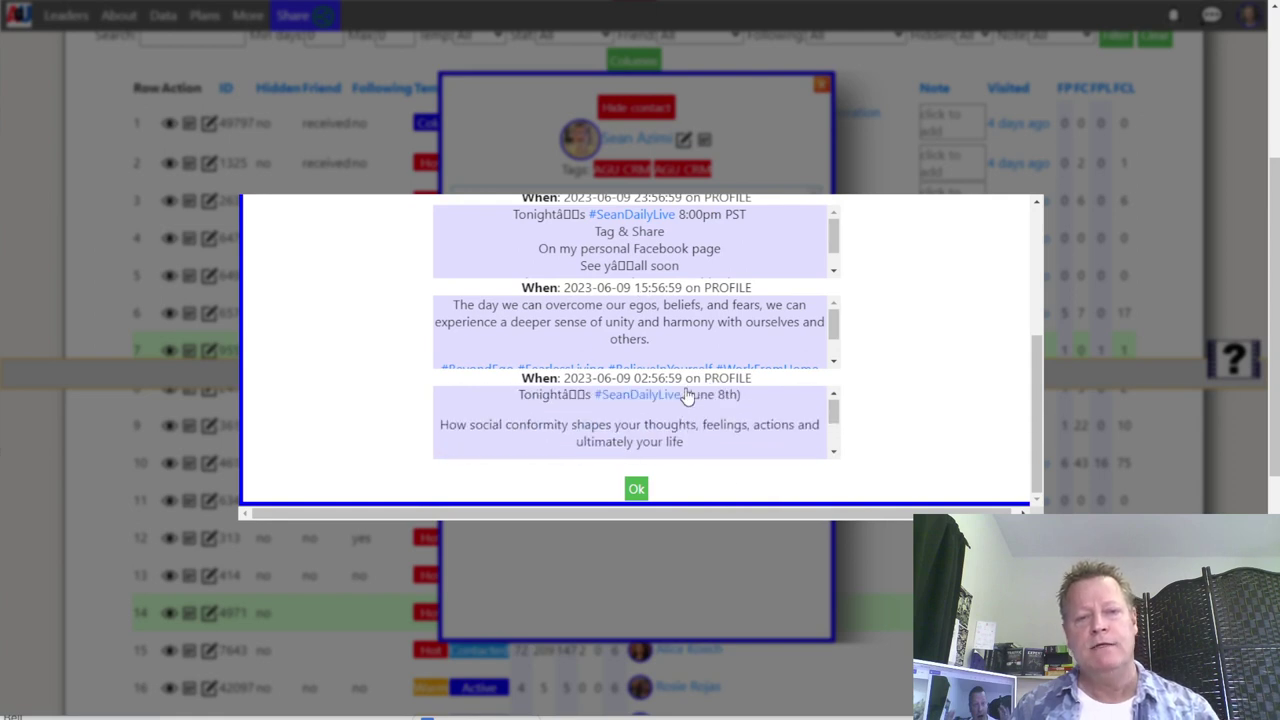
pyautogui.click(636, 488)
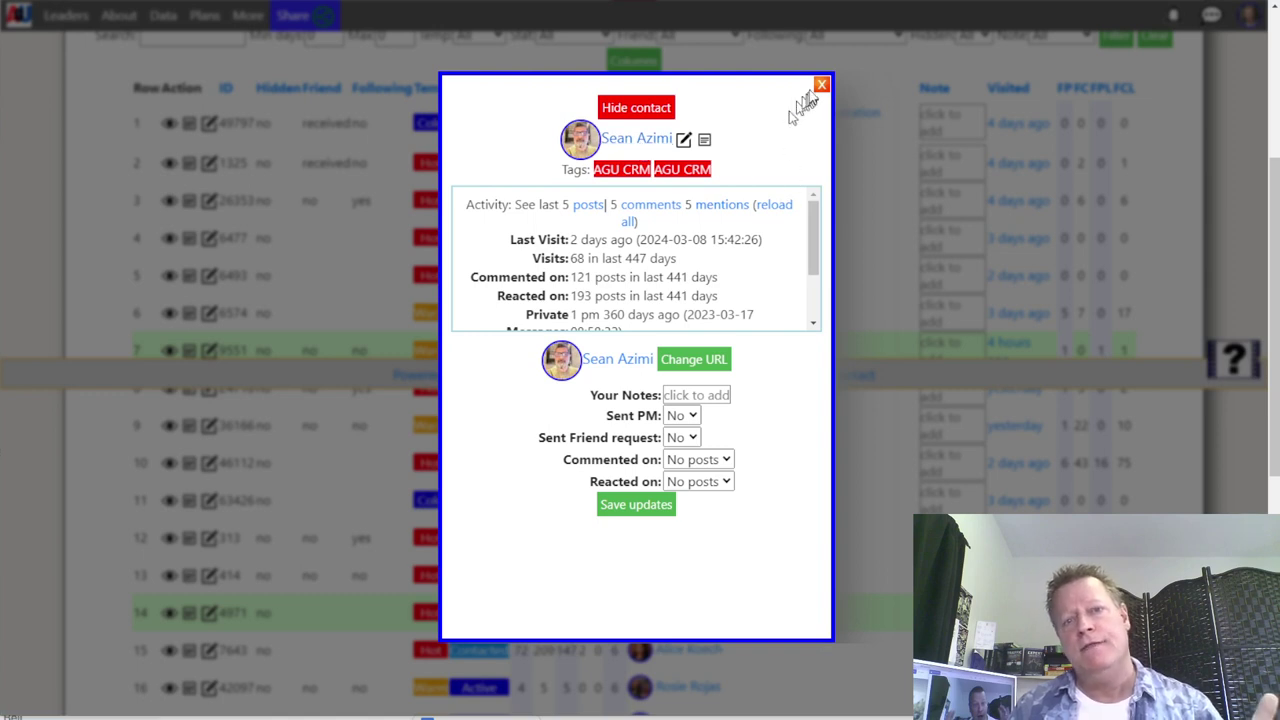
pyautogui.click(820, 87)
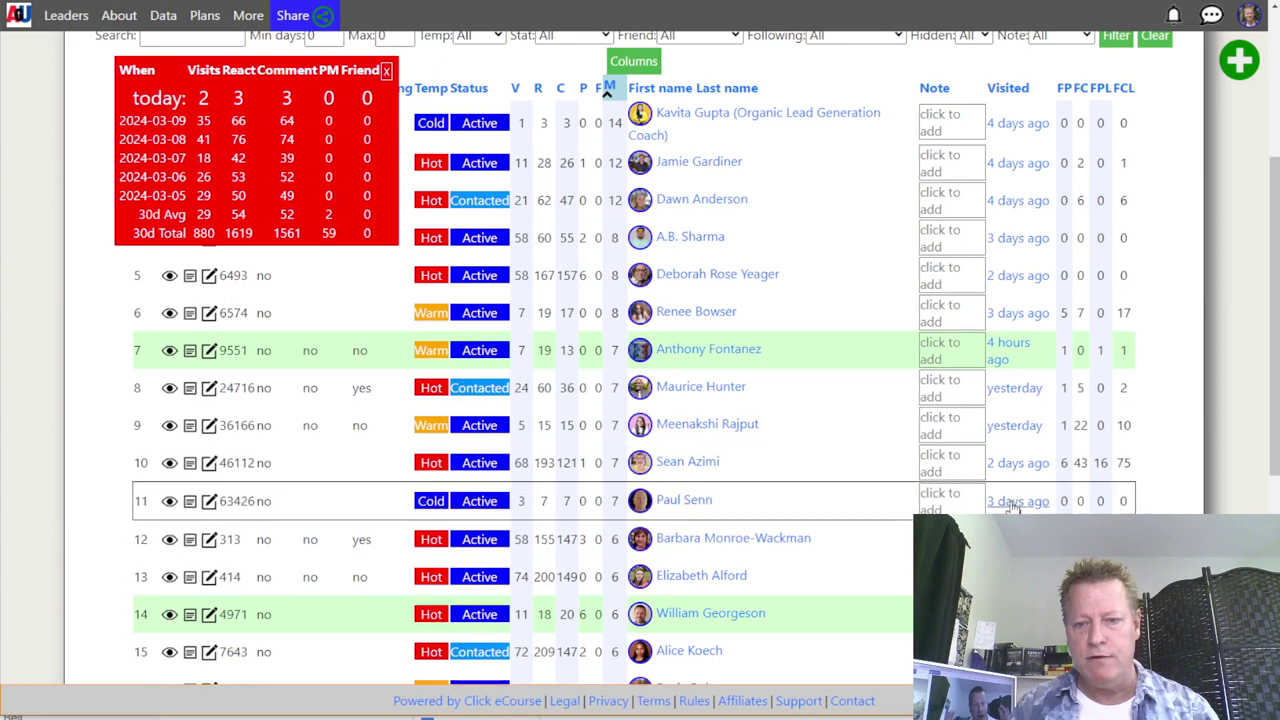
# Look through the loaded contacts, comparing their mention counts with the times of their last visits
pyautogui.scroll(-3, 1006, 490)
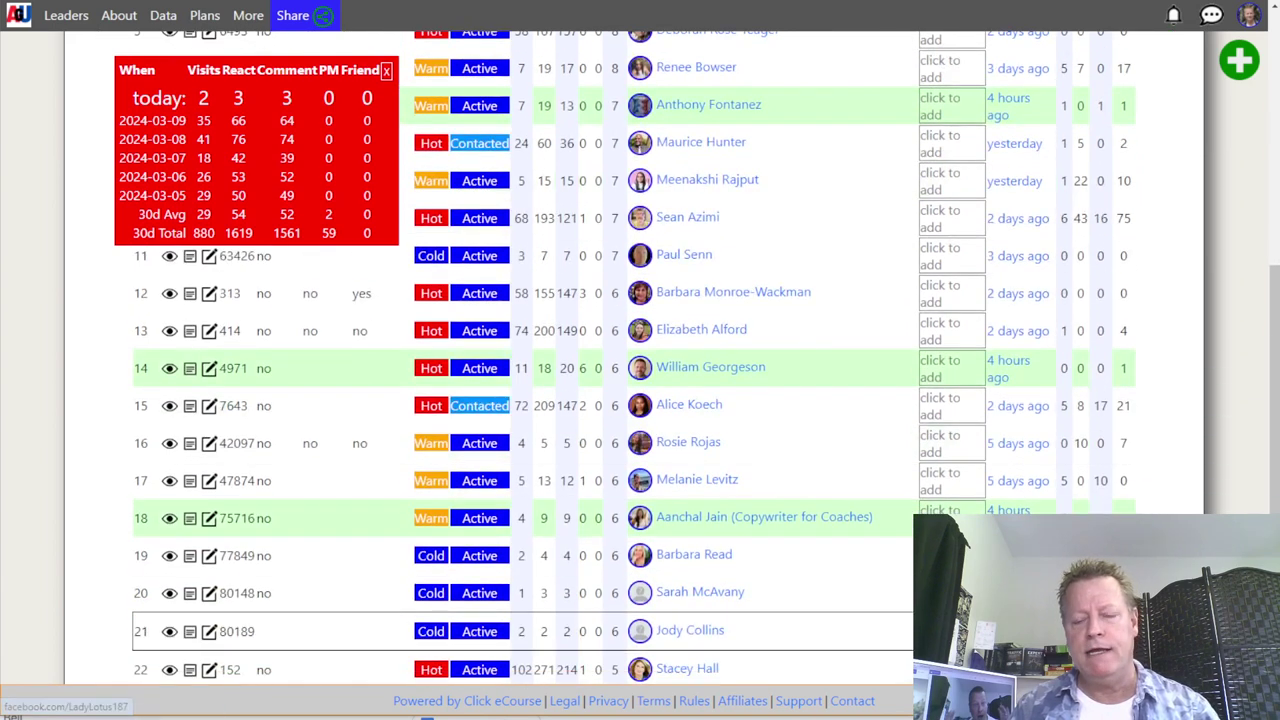
pyautogui.scroll(-3, 1020, 367)
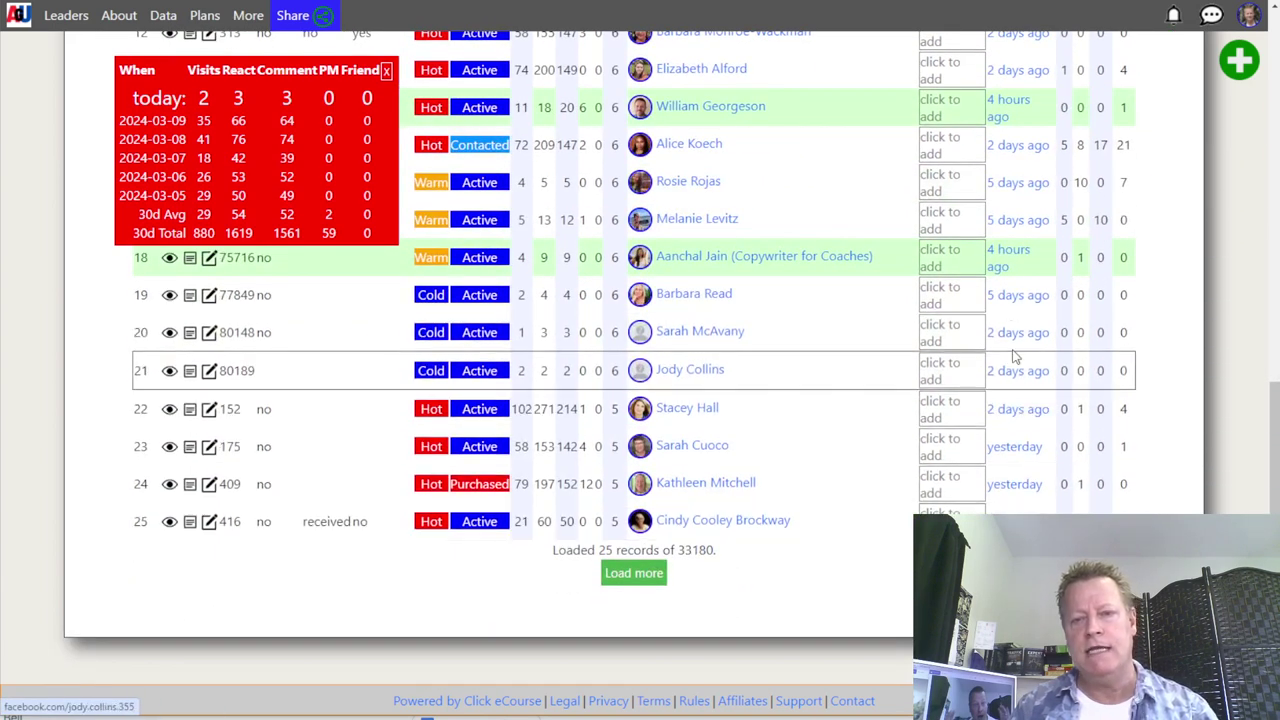
pyautogui.click(621, 578)
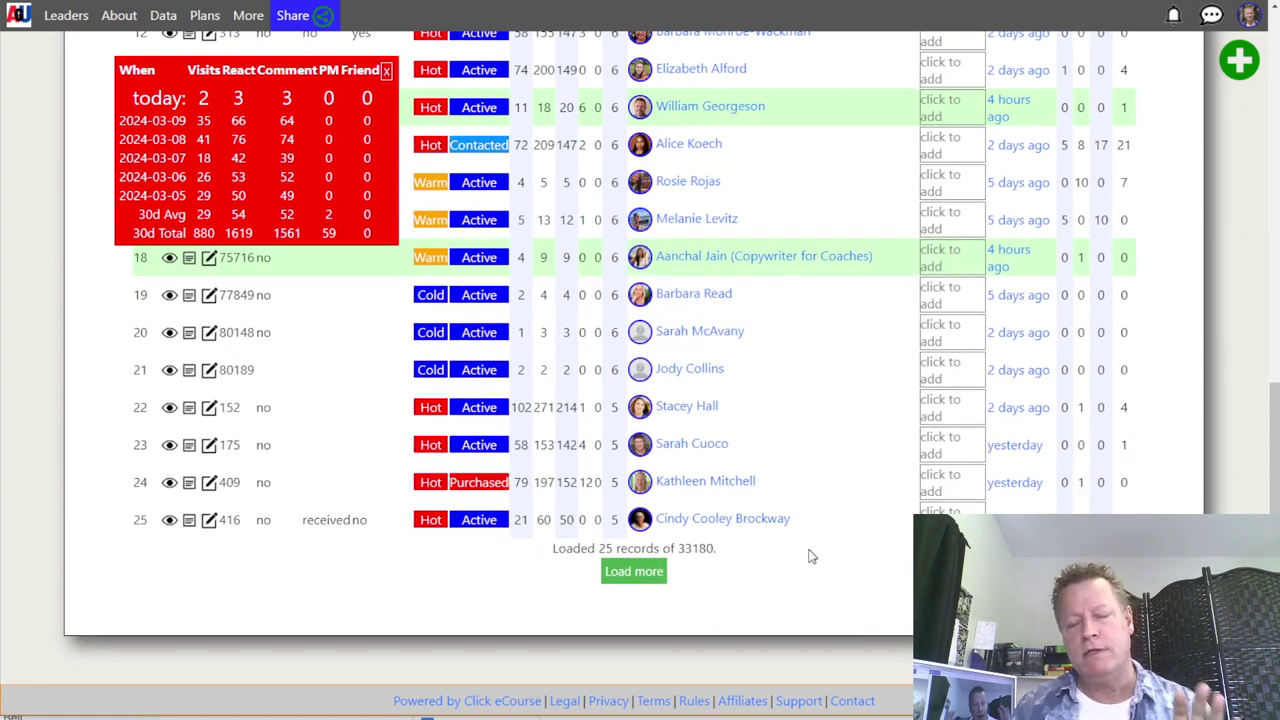
pyautogui.scroll(10, 797, 538)
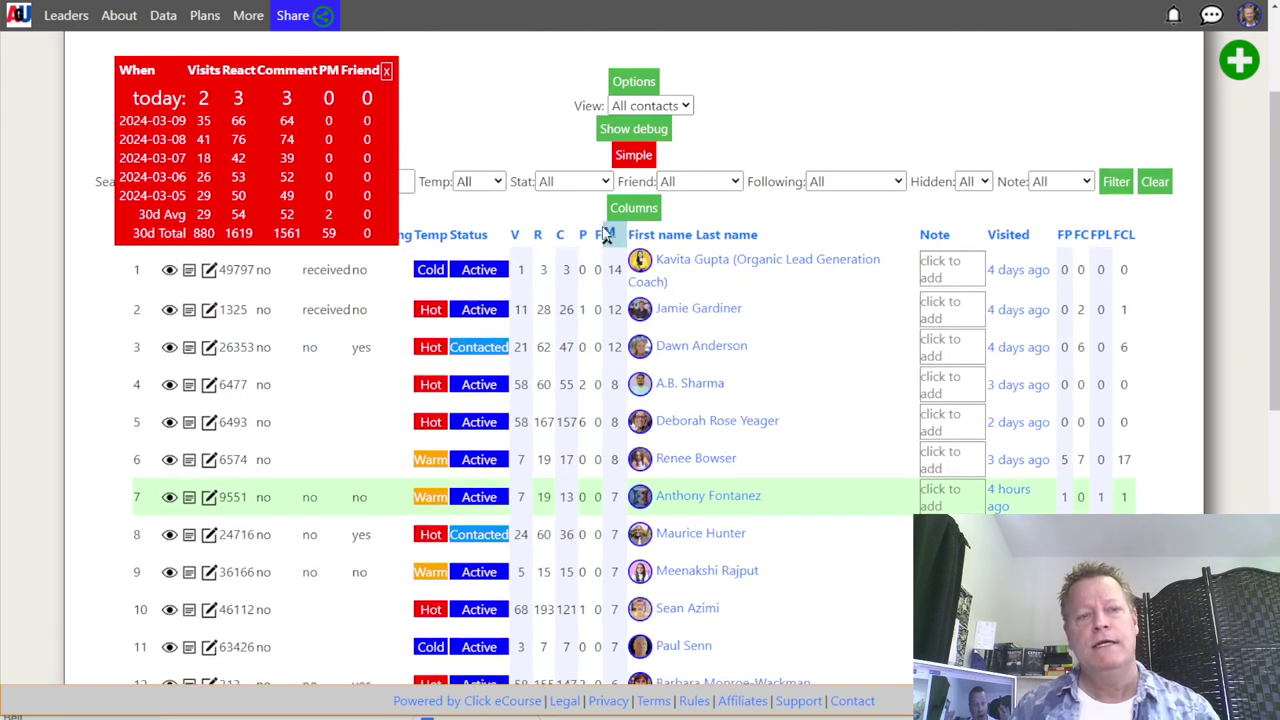
pyautogui.scroll(3, 535, 300)
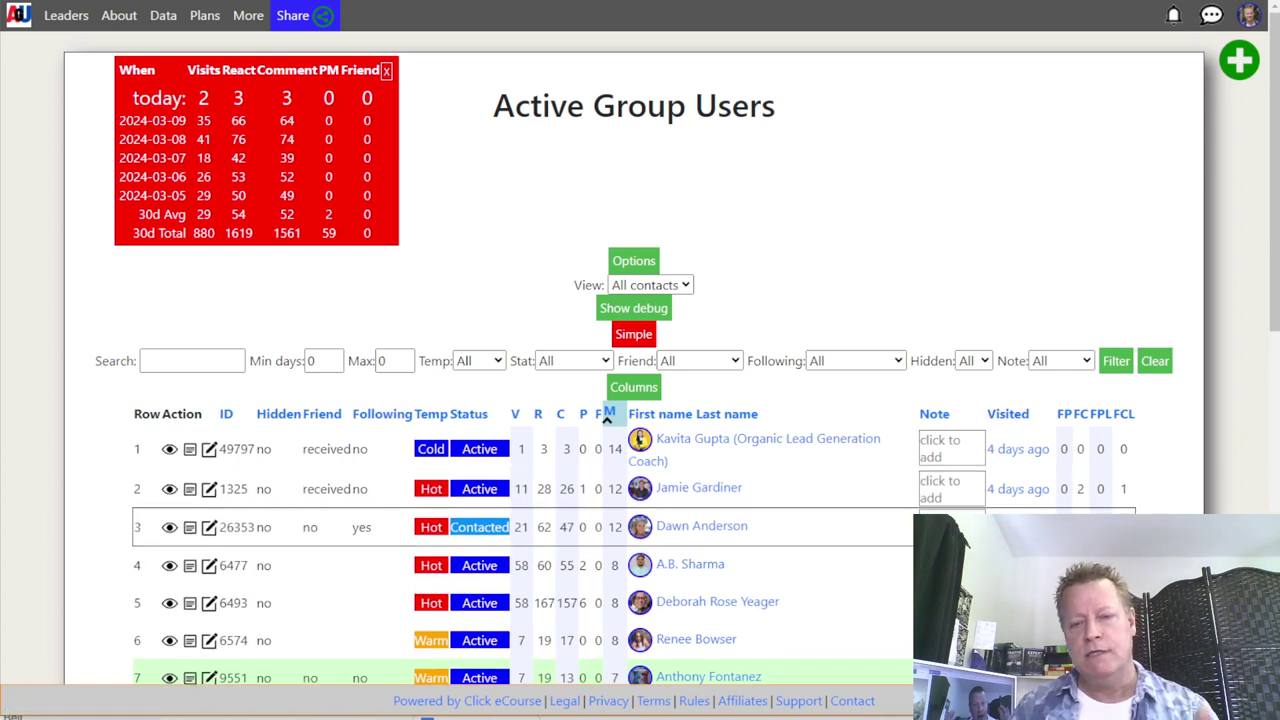
pyautogui.scroll(-3, 1018, 520)
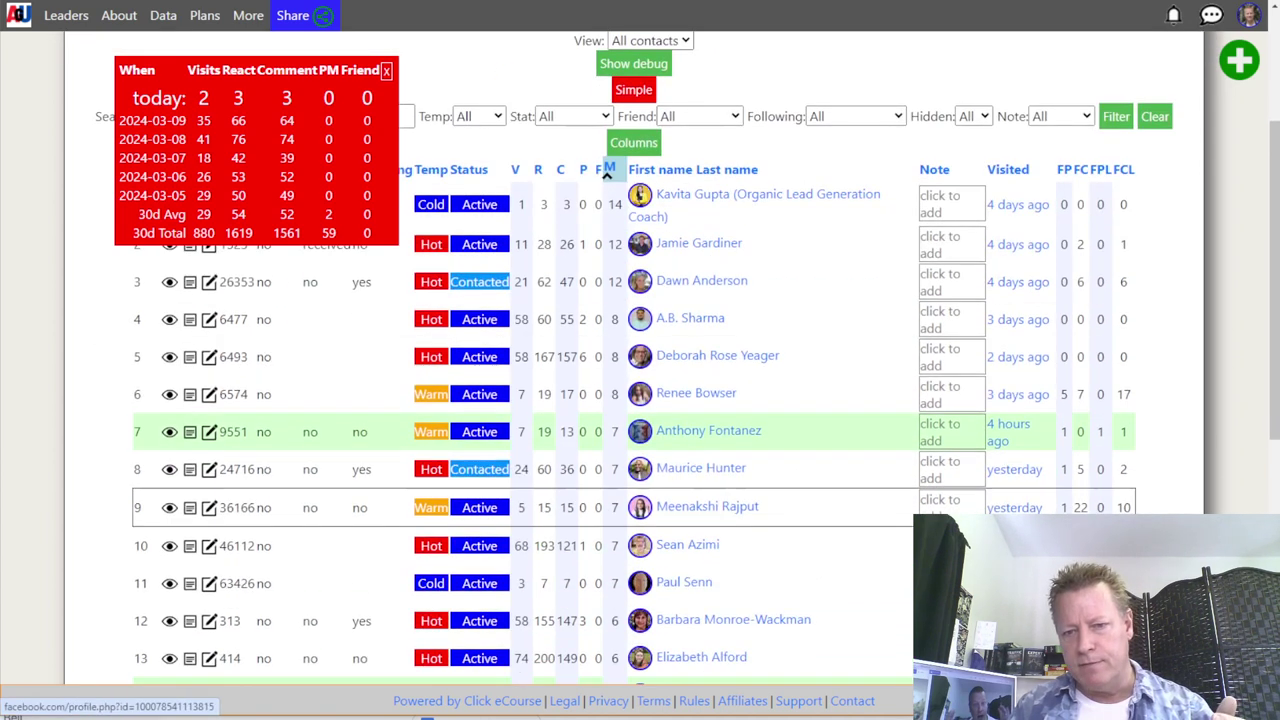
# Filter the contacts with a minimum of 6 days since the last visit
pyautogui.scroll(3, 1000, 420)
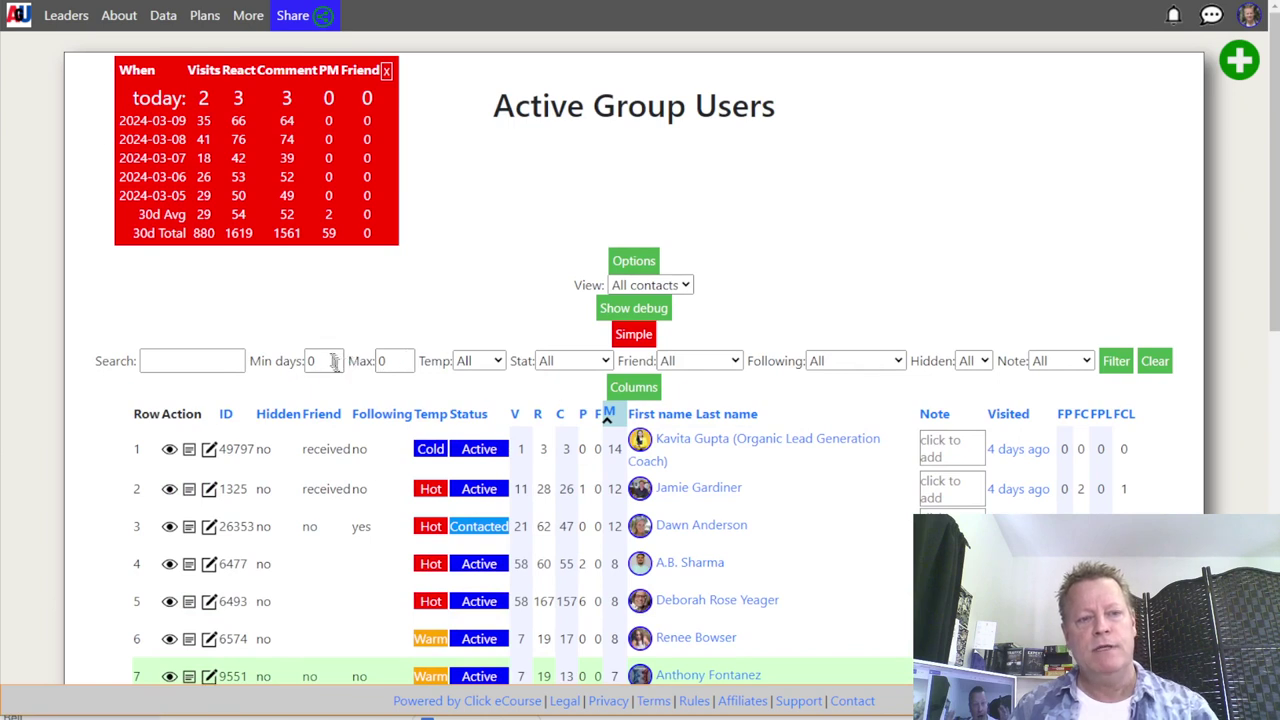
pyautogui.click(332, 361)
pyautogui.write('6')
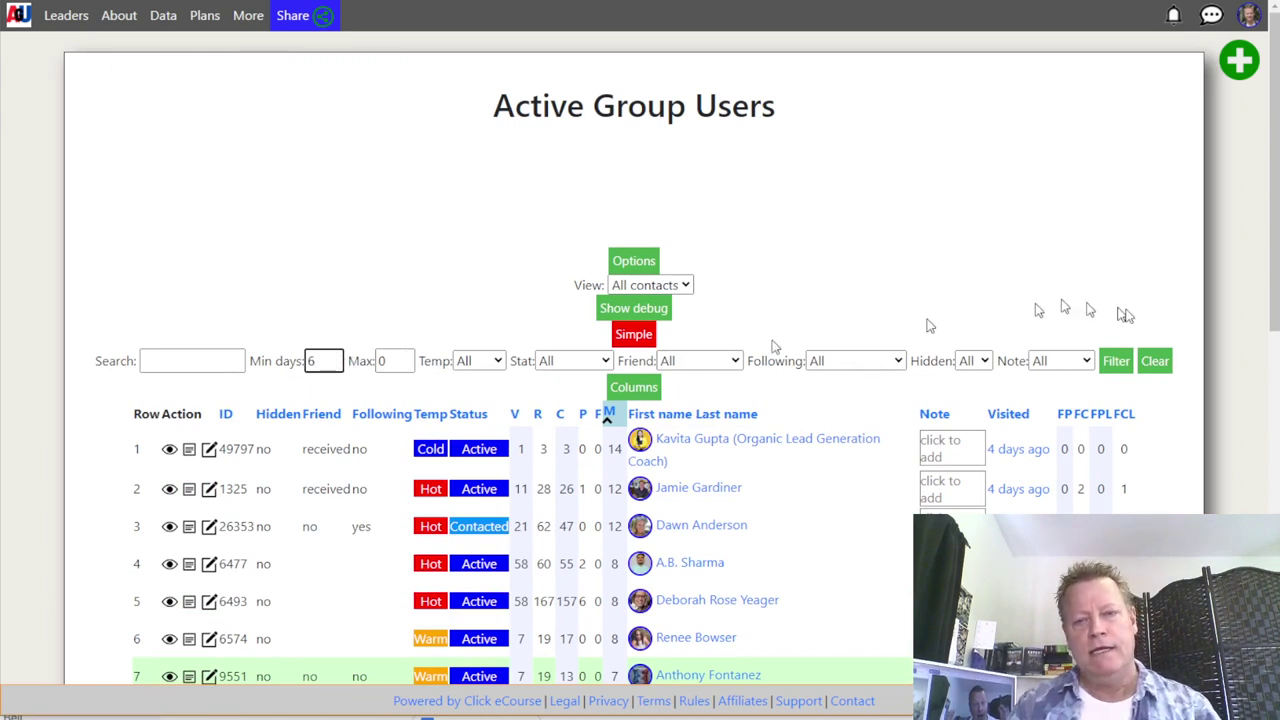
pyautogui.click(1124, 364)
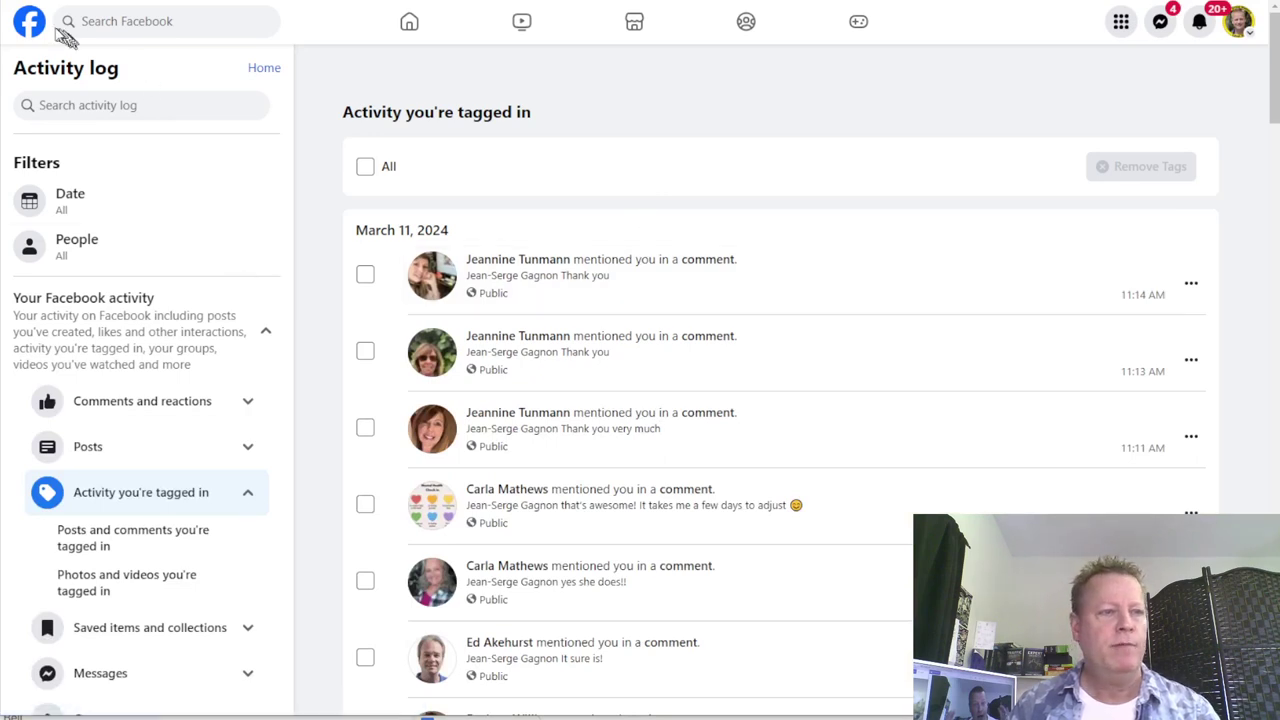
# Switch to Facebook, open the home feed and browse the posts that it shows
pyautogui.click(33, 24)
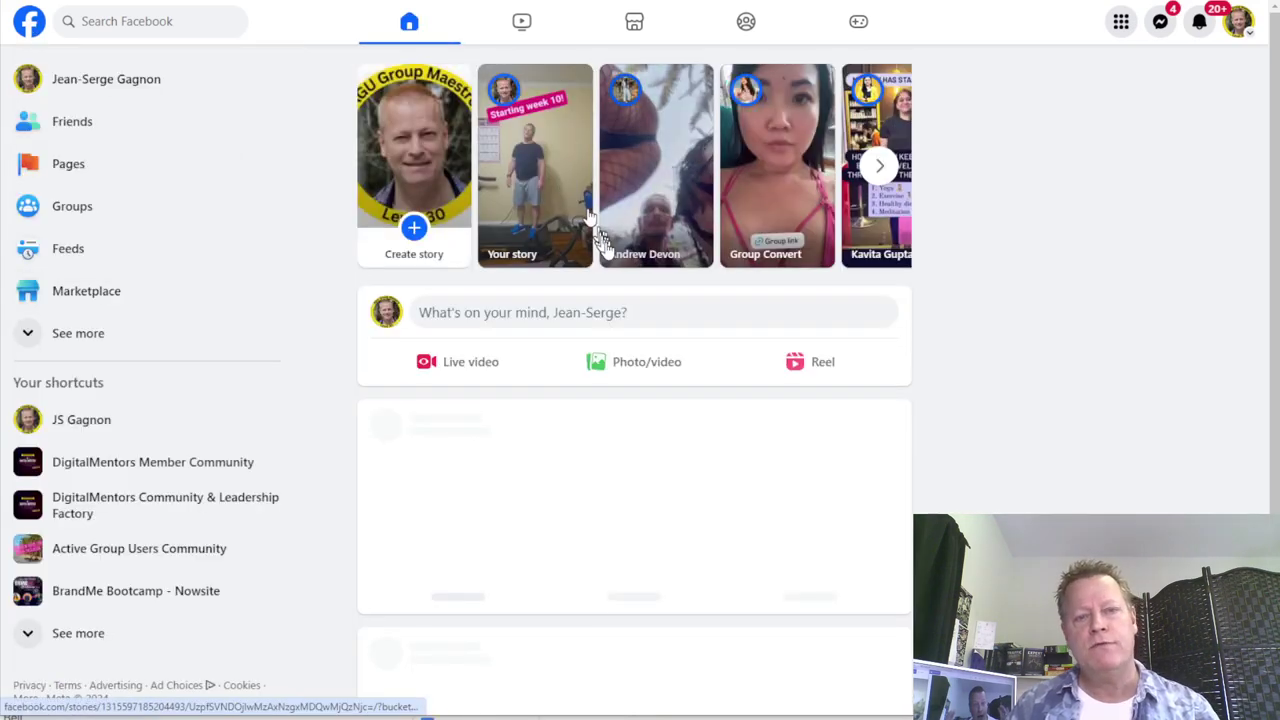
pyautogui.scroll(-2, 660, 355)
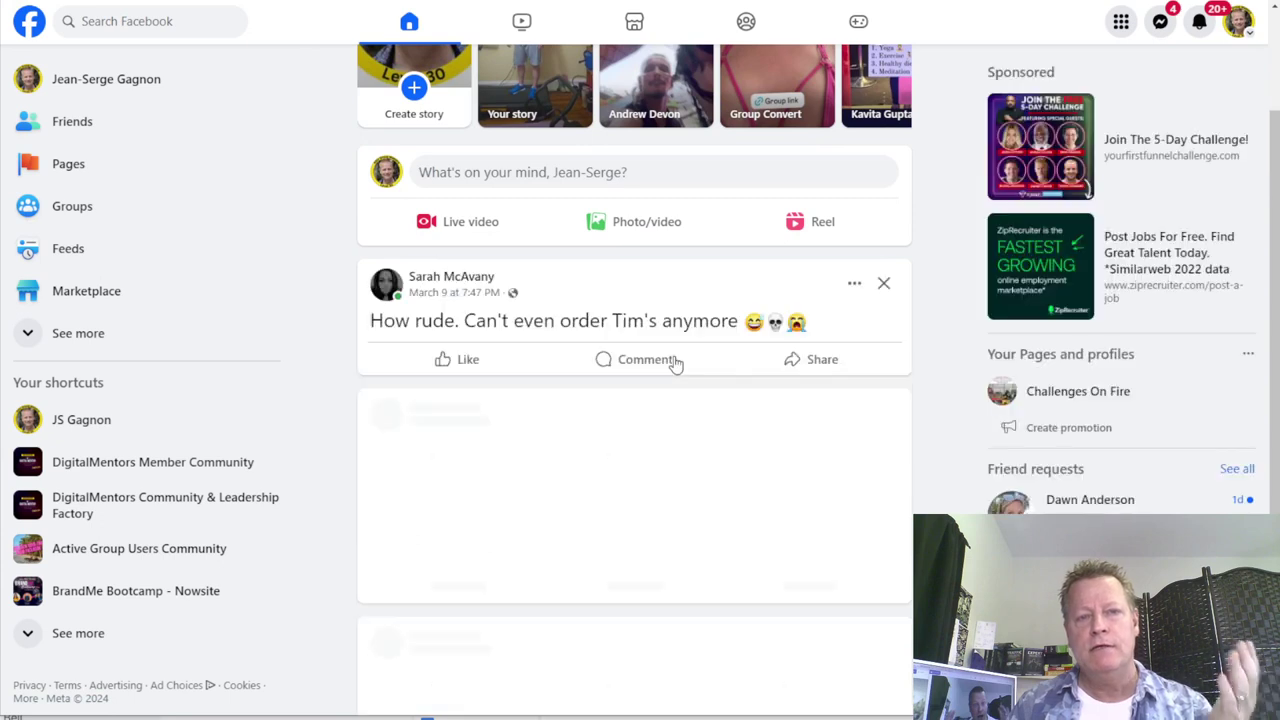
pyautogui.scroll(-4, 674, 363)
pyautogui.scroll(-10, 676, 364)
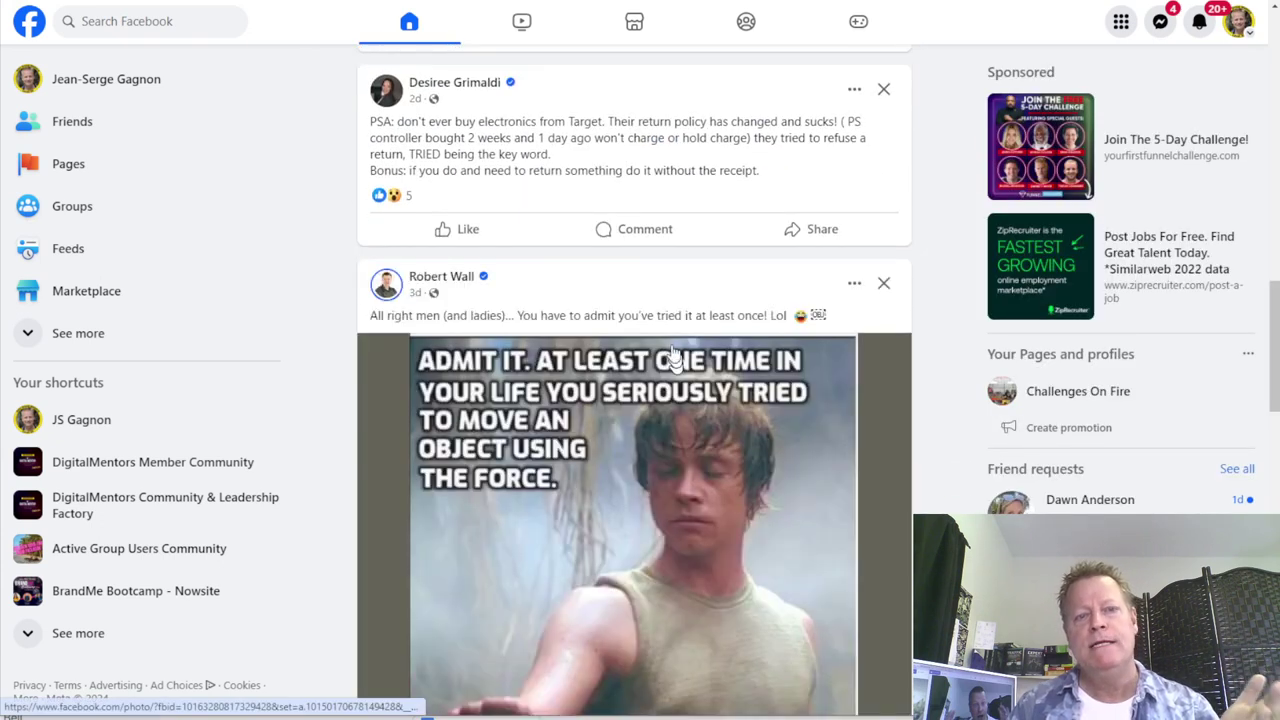
pyautogui.scroll(-6, 668, 349)
pyautogui.scroll(-3, 658, 410)
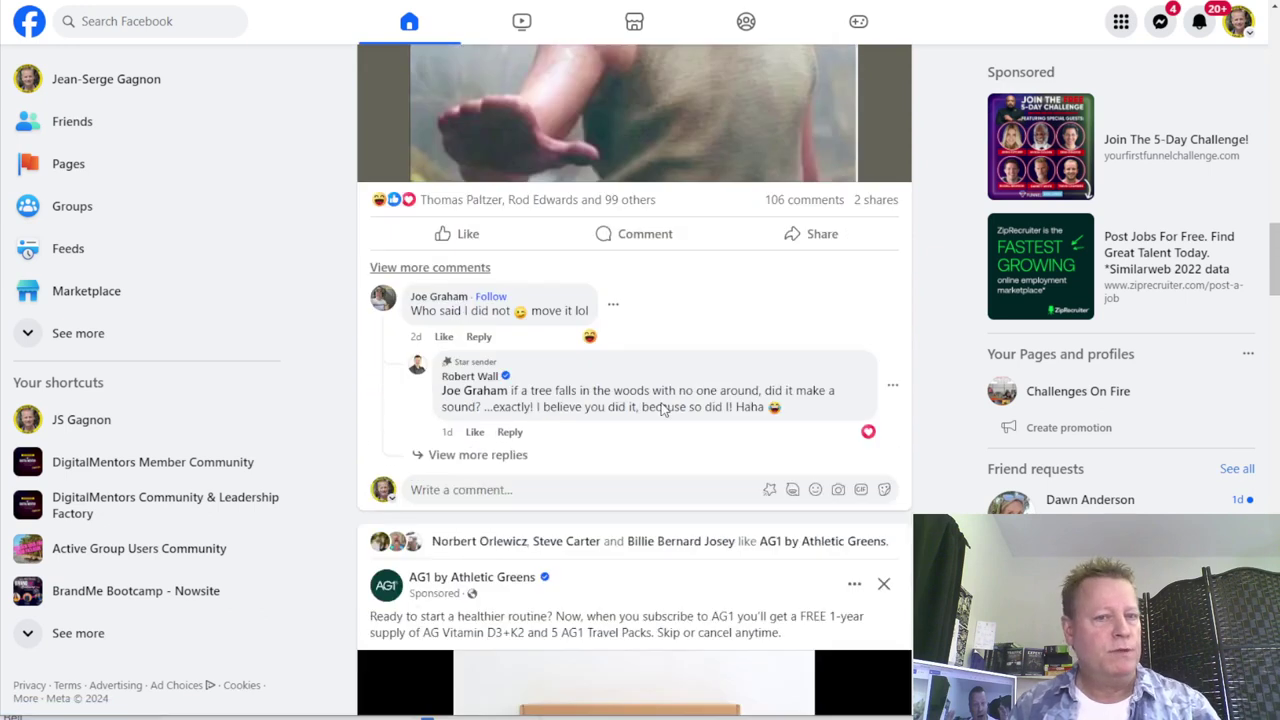
pyautogui.scroll(-13, 660, 410)
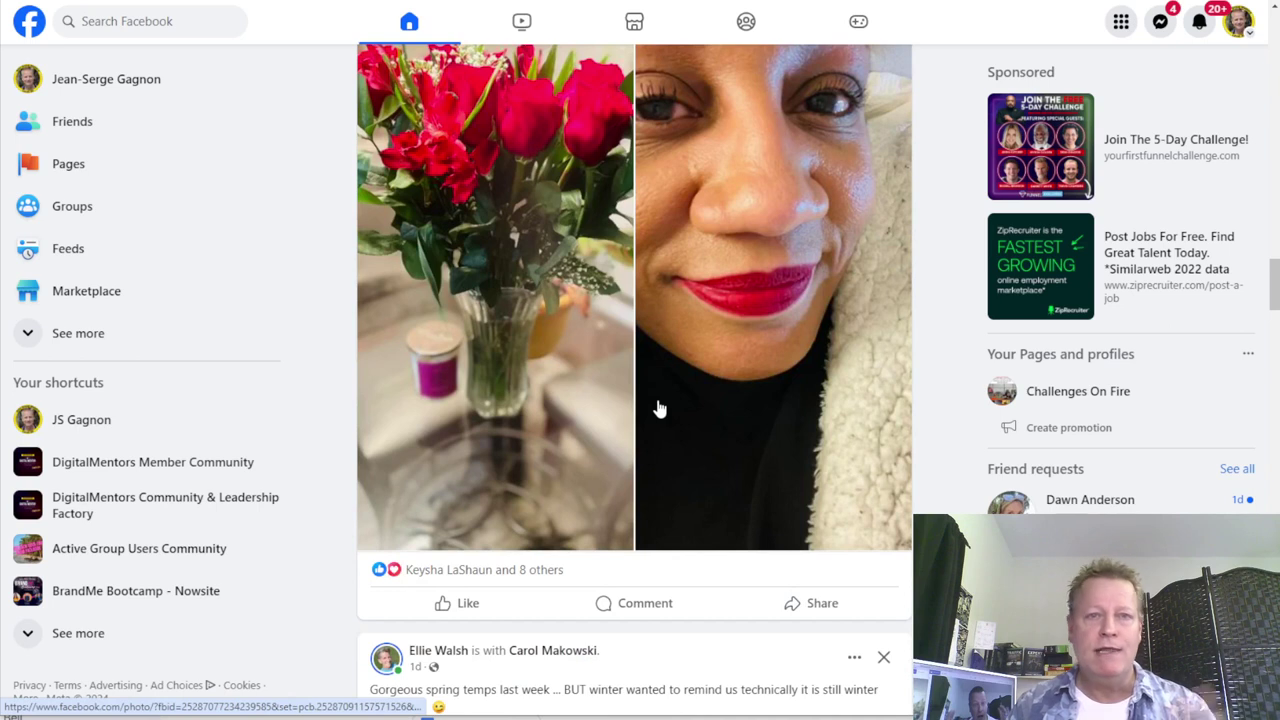
pyautogui.scroll(-6, 658, 407)
pyautogui.scroll(-1, 658, 408)
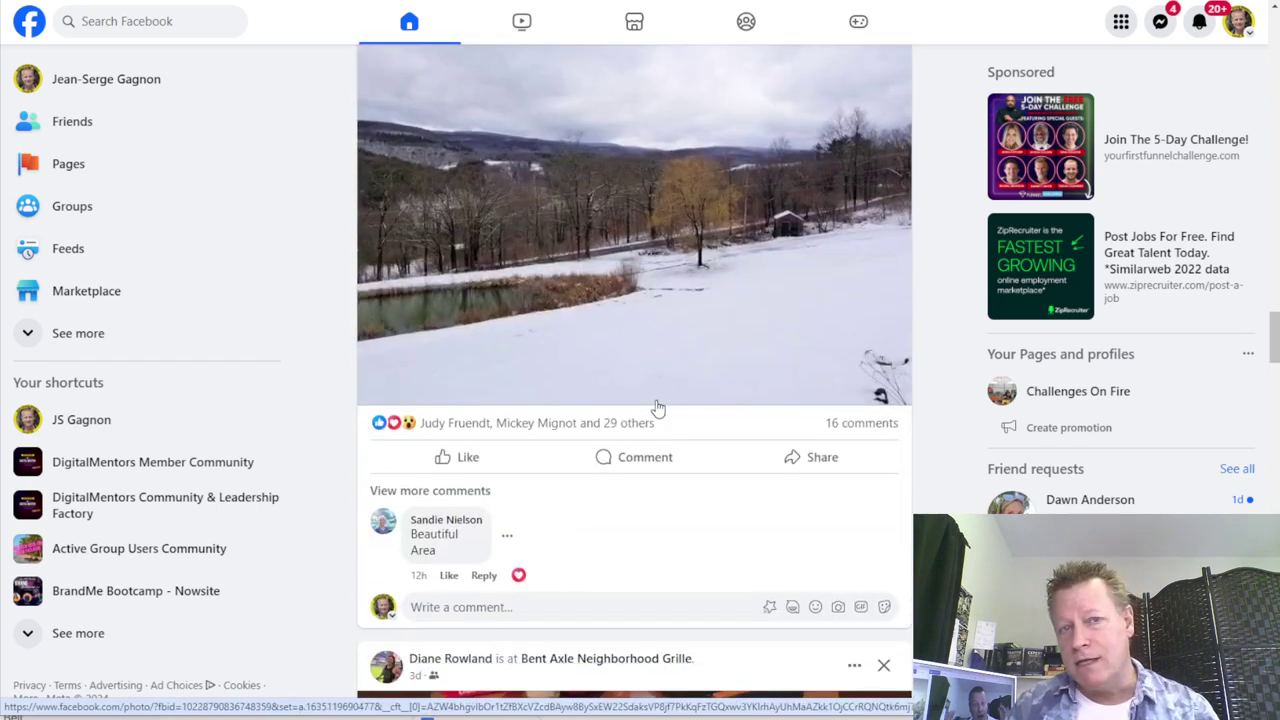
pyautogui.scroll(-6, 658, 407)
pyautogui.scroll(-14, 655, 405)
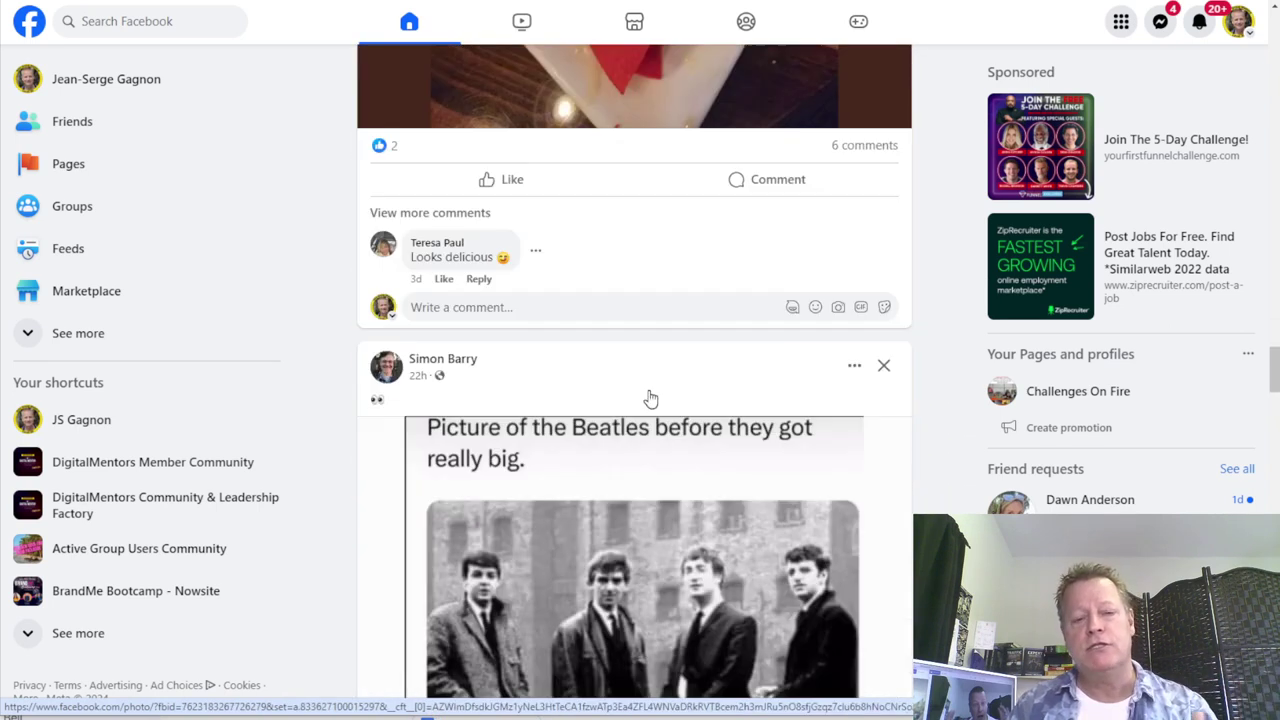
pyautogui.scroll(-1, 649, 401)
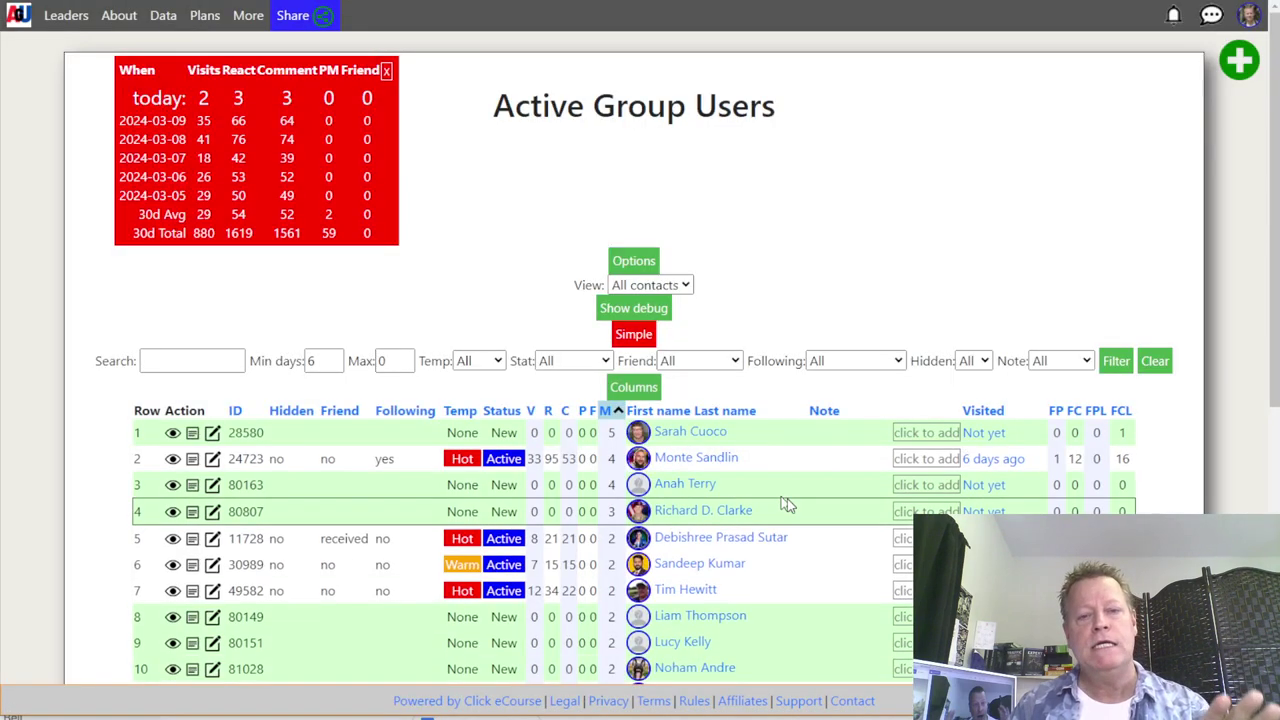
# Switch back to Active Group Users and examine the mentions and last visits of the filtered contacts
pyautogui.scroll(-4, 786, 506)
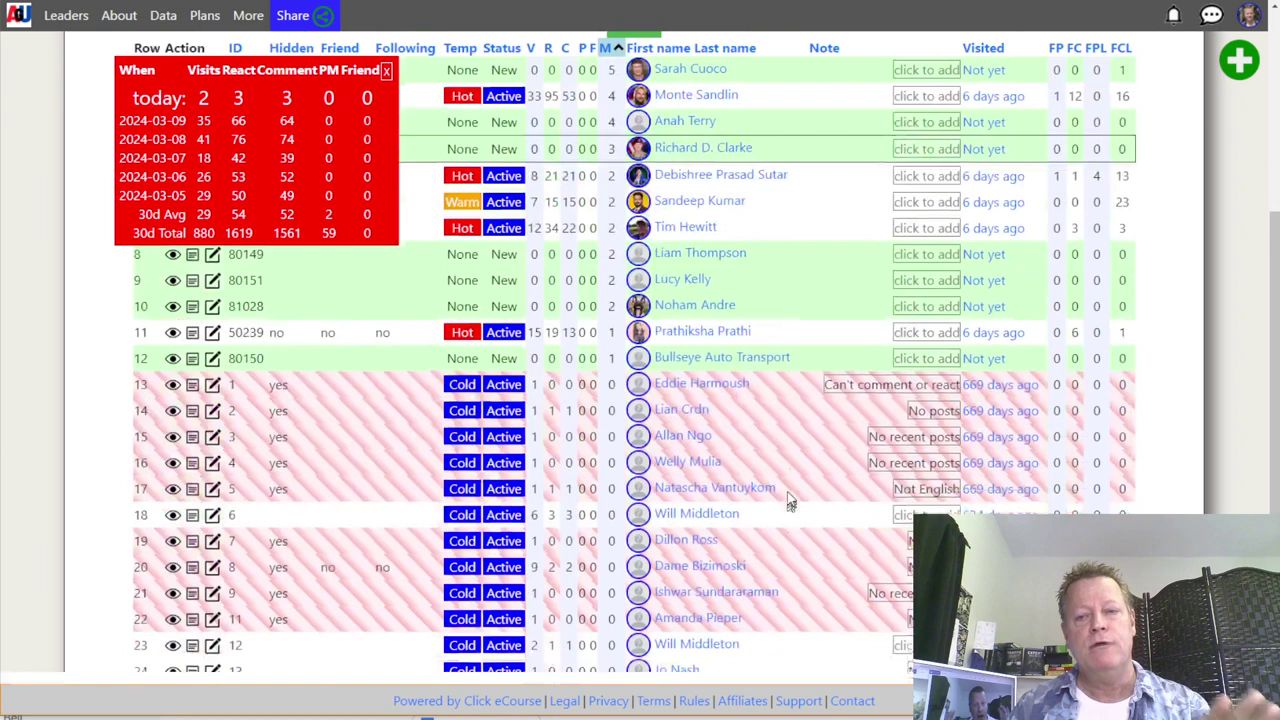
pyautogui.scroll(2, 792, 205)
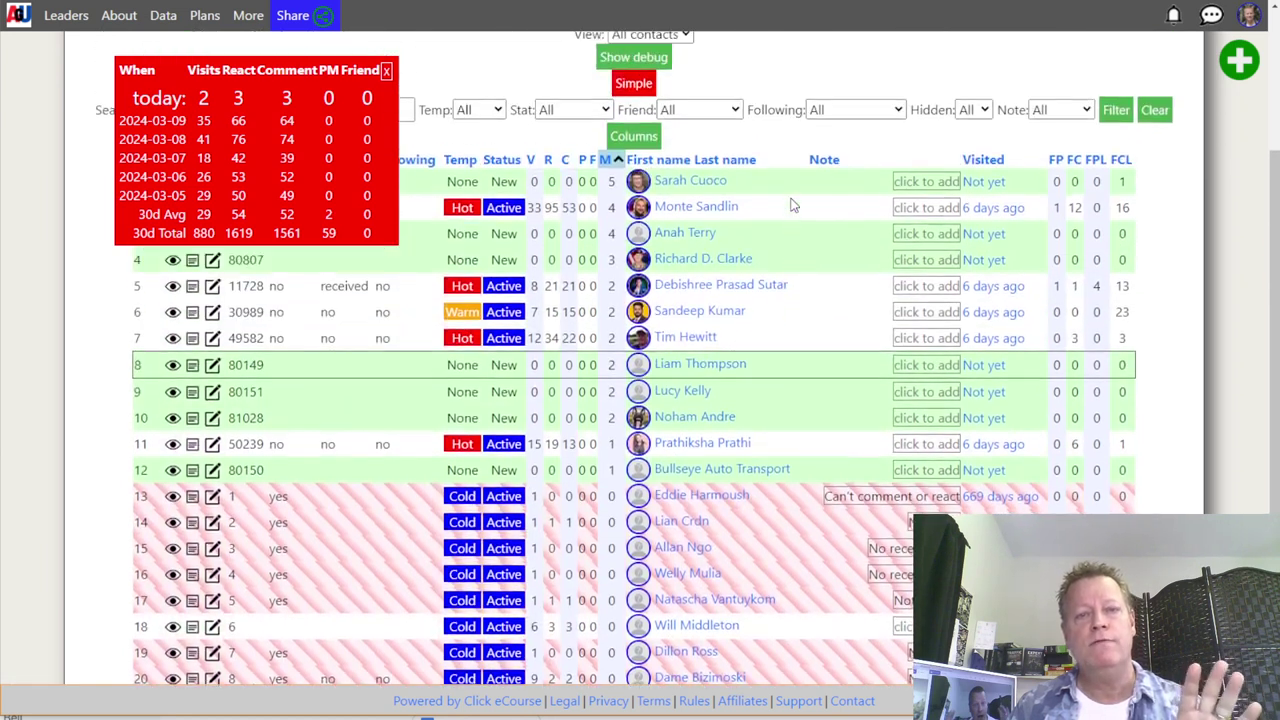
pyautogui.scroll(1, 792, 205)
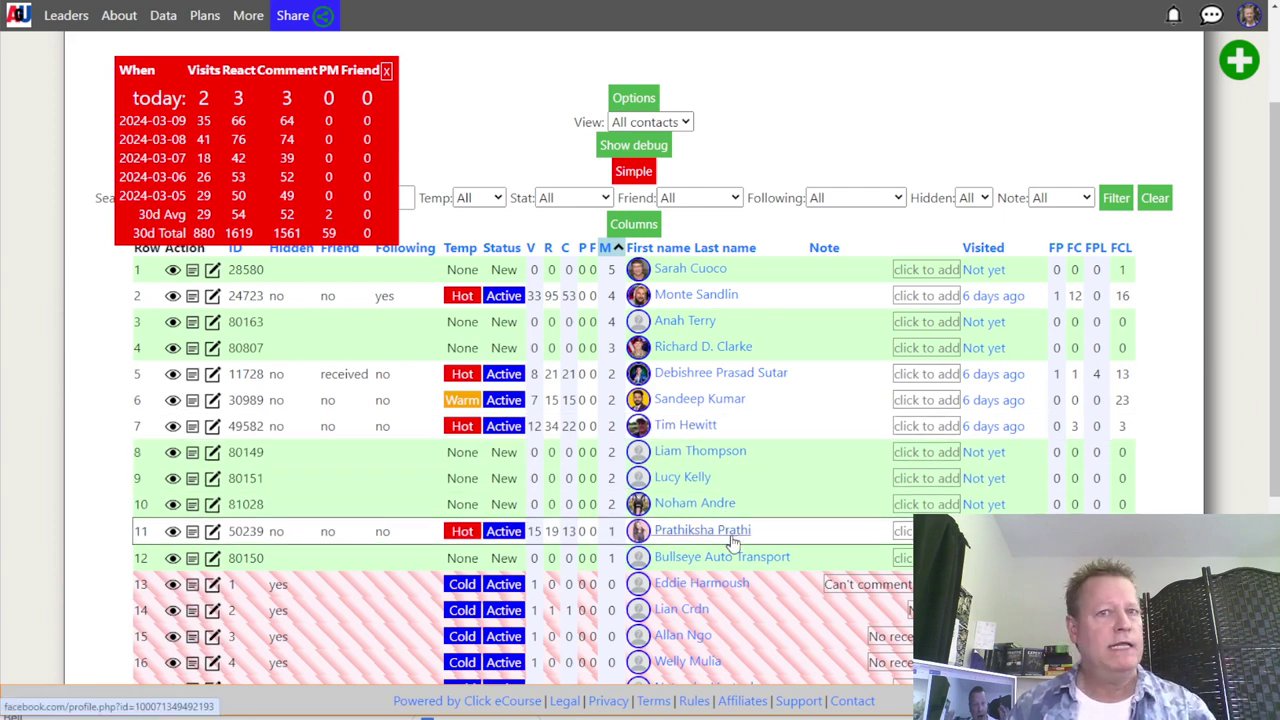
# Open the details of the contact in row 2, and visit their Facebook profile to look over the intro and latest post
pyautogui.click(723, 298)
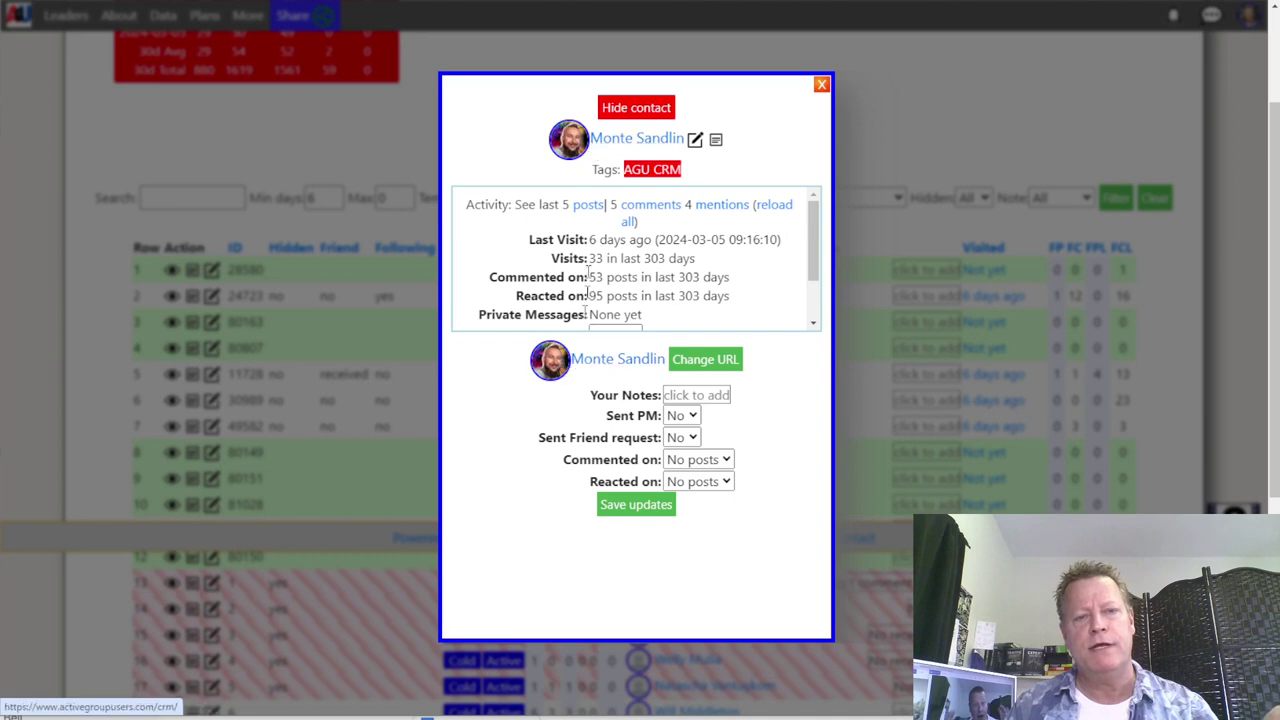
pyautogui.click(609, 368)
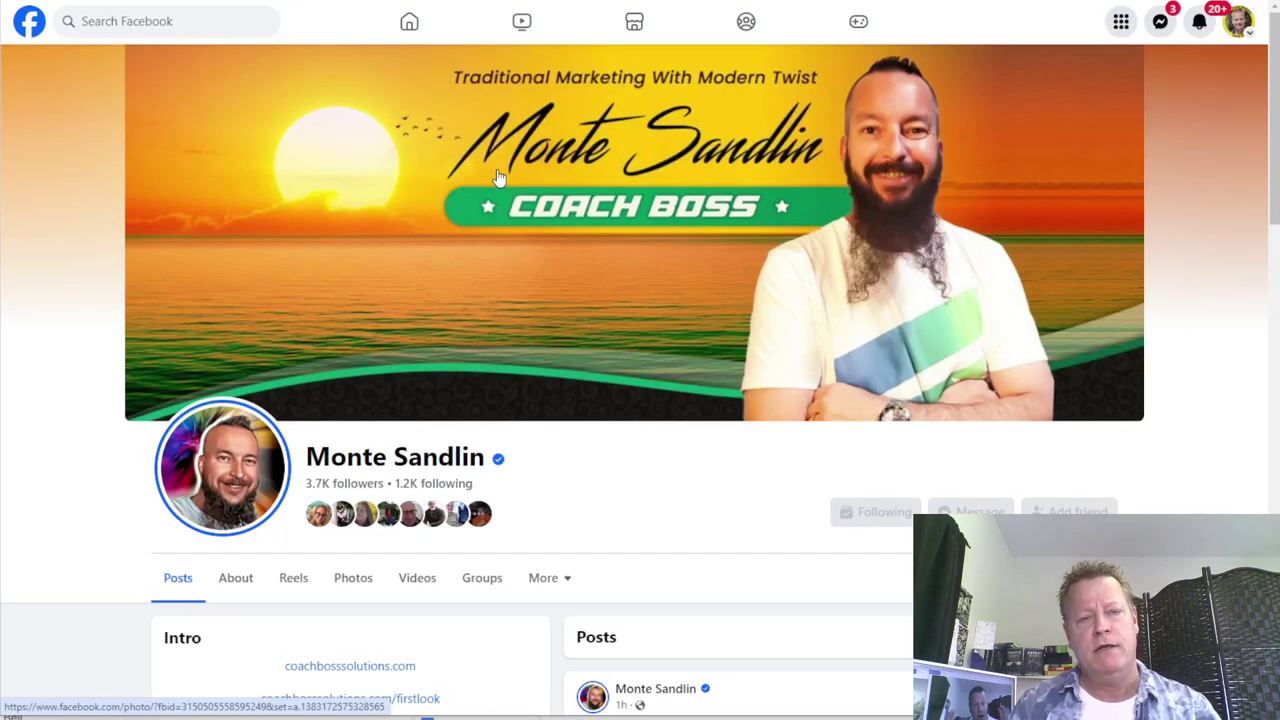
pyautogui.scroll(-3, 587, 314)
pyautogui.scroll(-3, 771, 410)
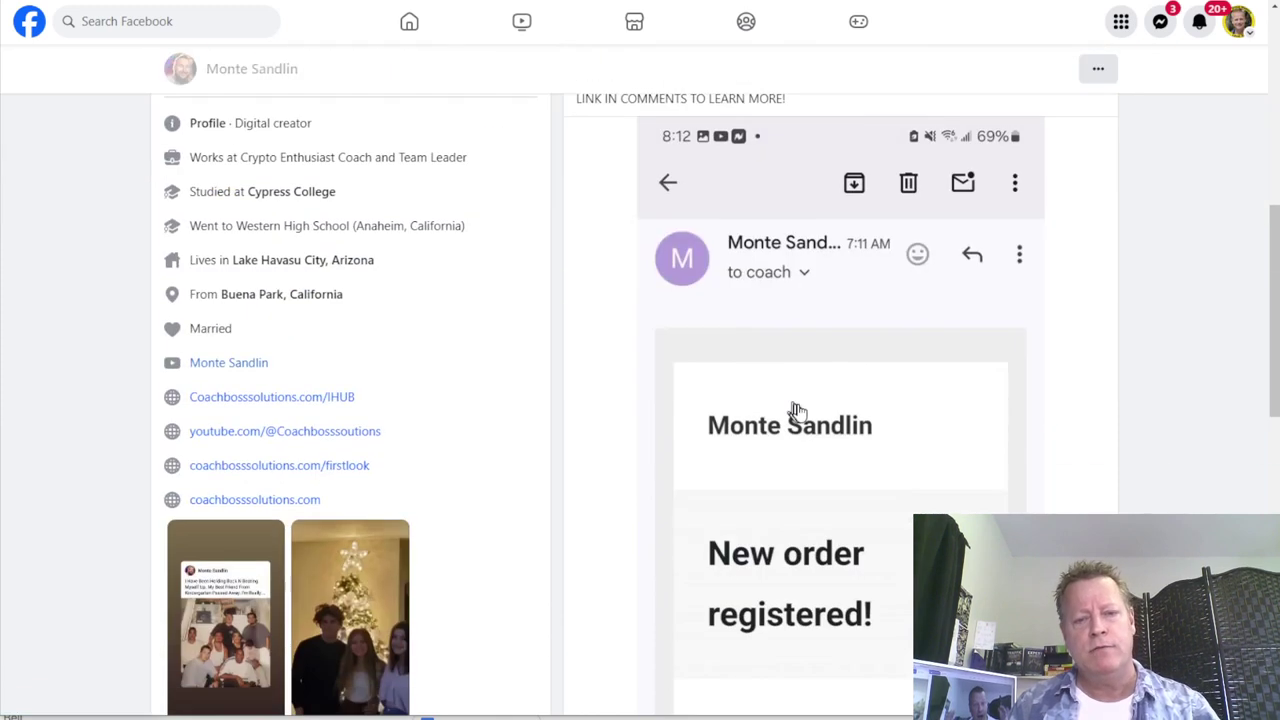
pyautogui.scroll(-3, 797, 403)
pyautogui.scroll(3, 797, 403)
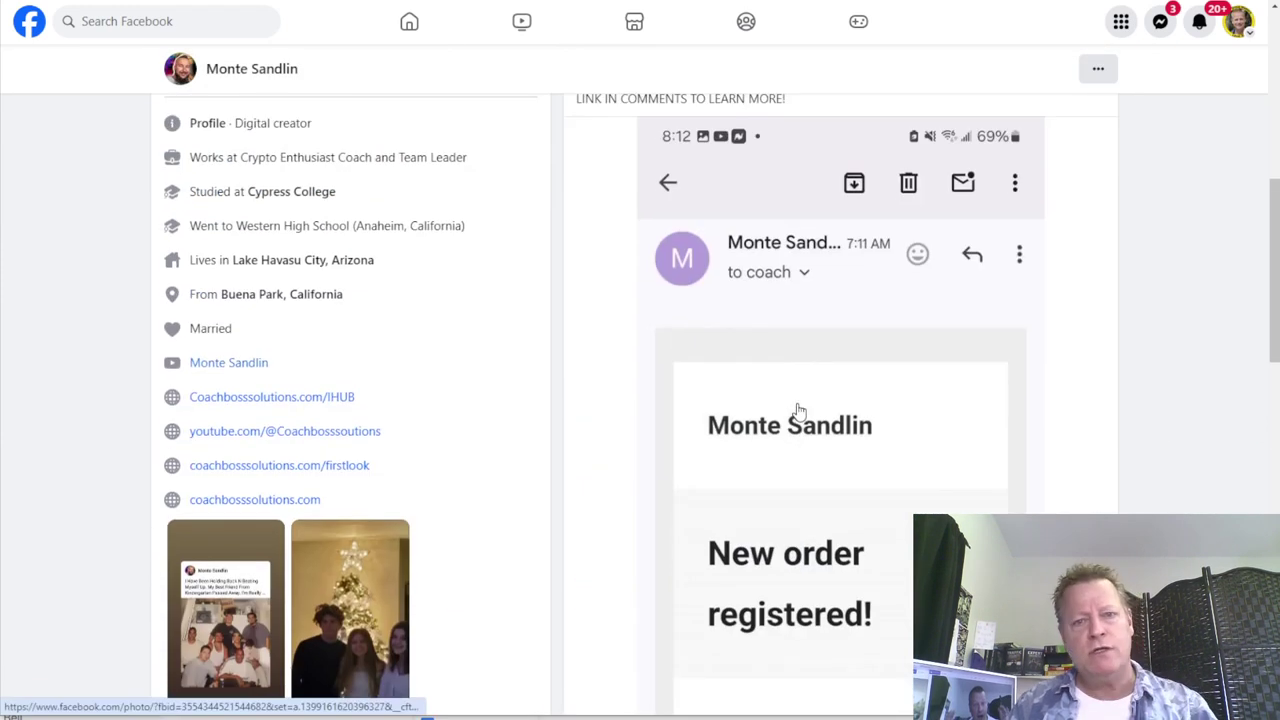
# Read the newest post on the contact's Facebook profile and give it a Love reaction
pyautogui.scroll(2, 799, 410)
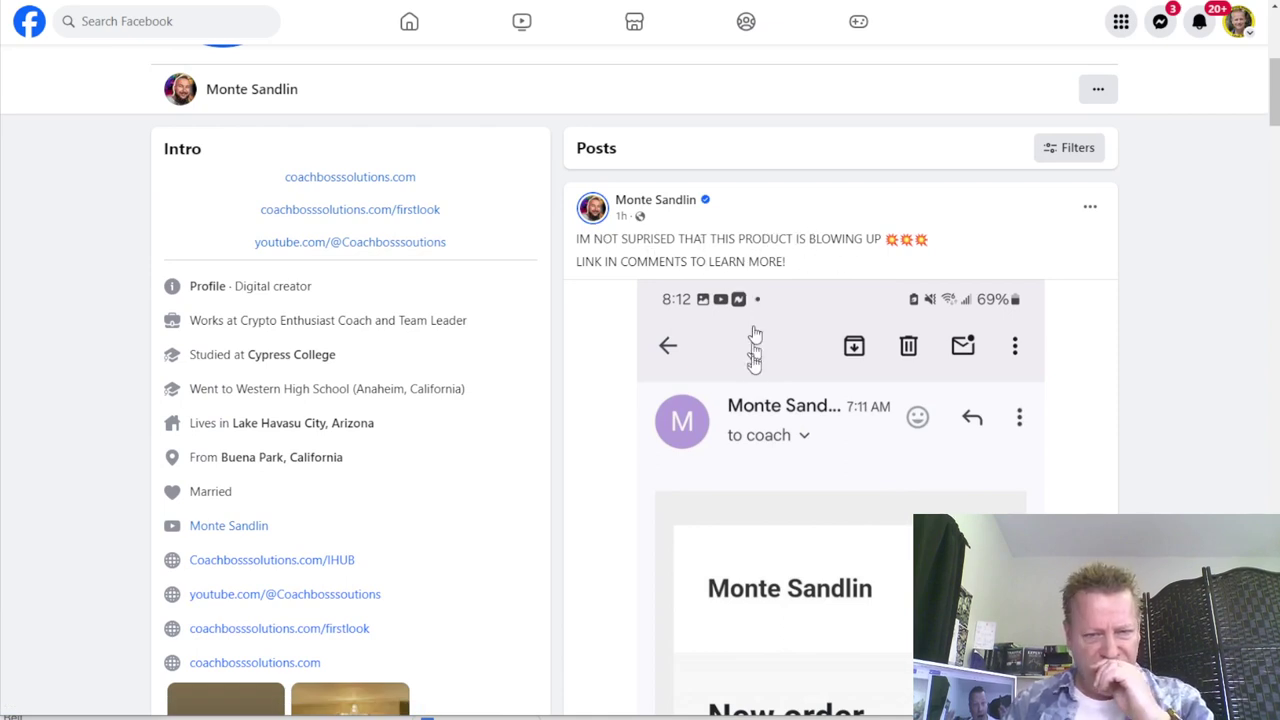
pyautogui.scroll(-5, 751, 374)
pyautogui.moveTo(674, 452)
pyautogui.click(634, 418)
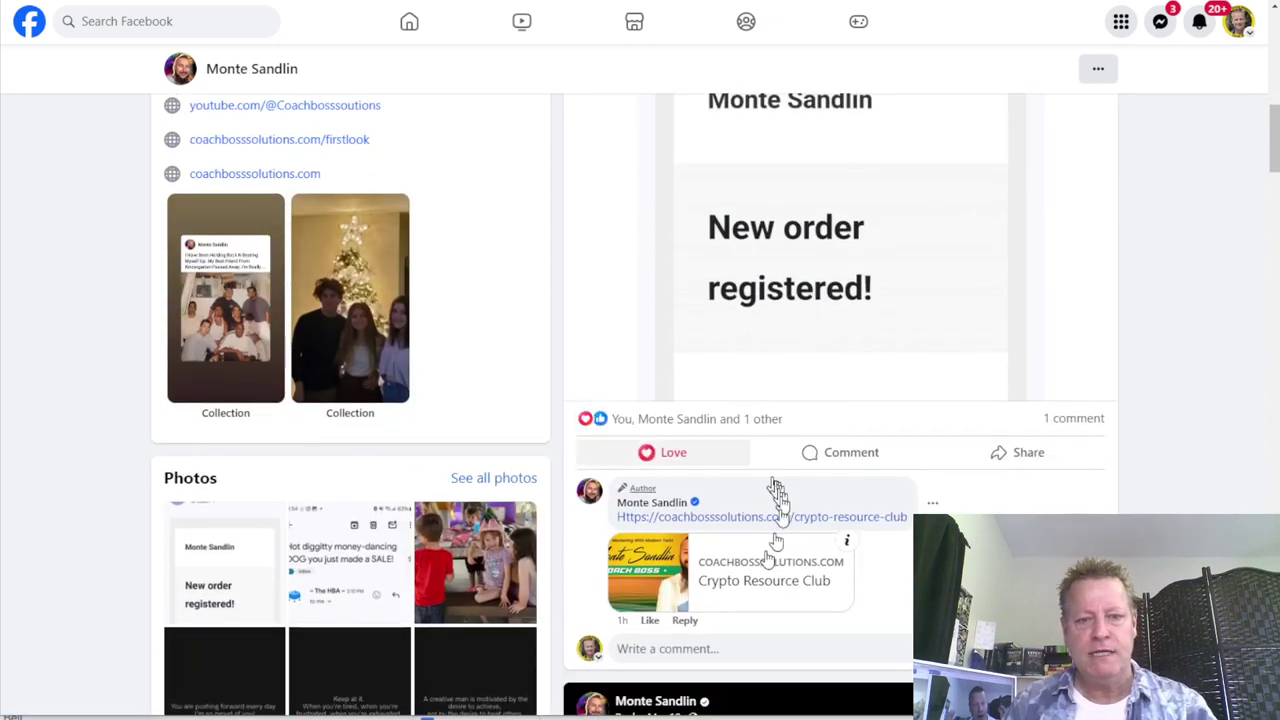
# Post the comment "That's not surprising indeed!" on the contact's "New order registered!" post
pyautogui.click(746, 646)
pyautogui.write("That's not surprising indeed!")
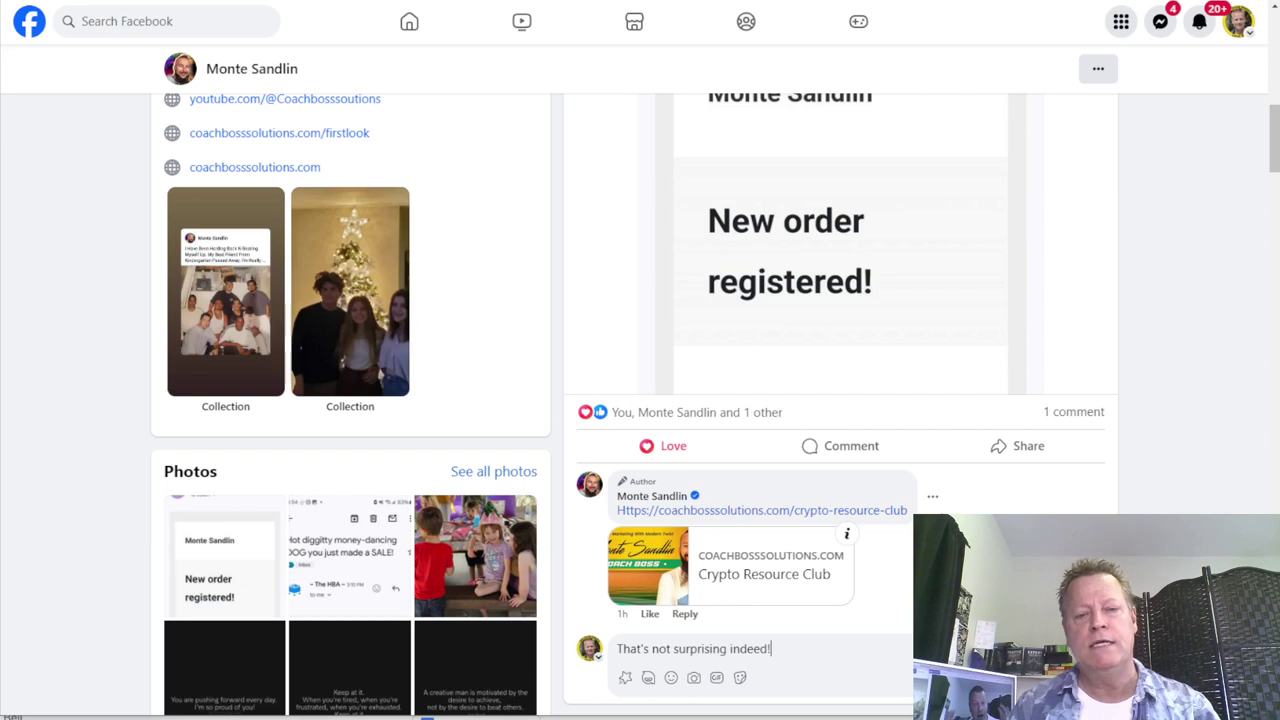
pyautogui.scroll(-3, 1065, 500)
pyautogui.click(1084, 437)
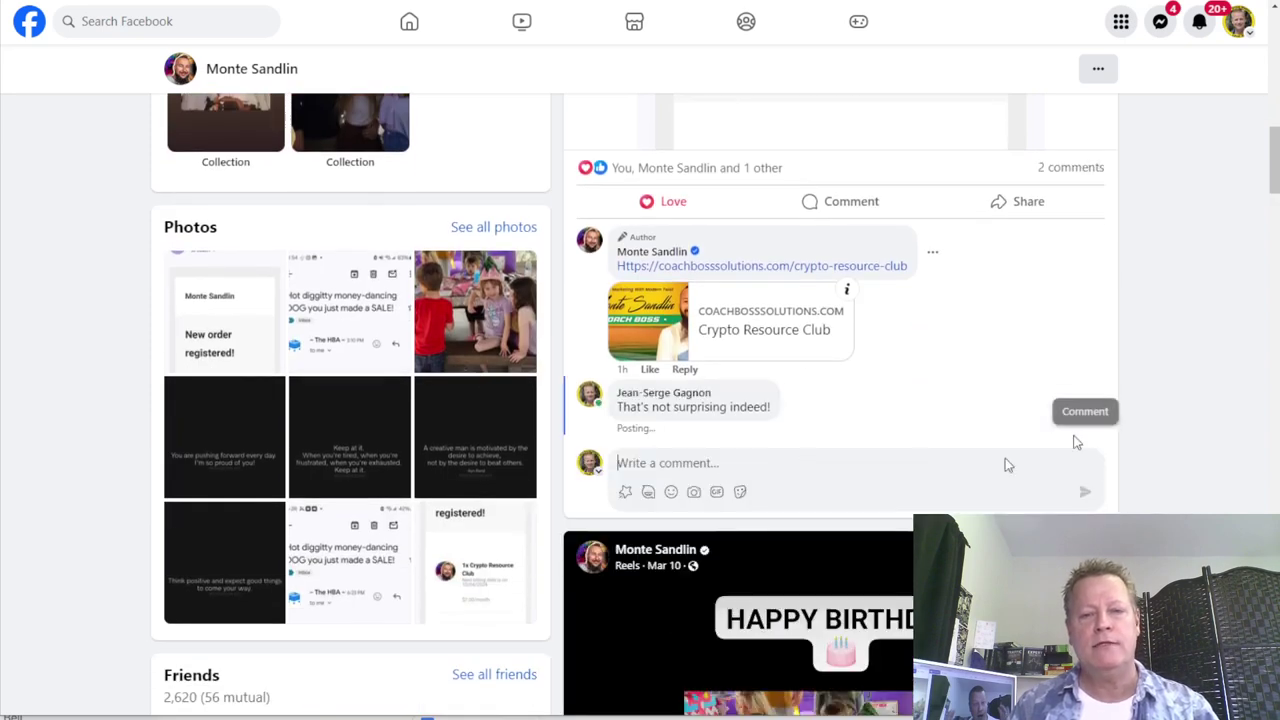
# Look over the contact's birthday reel and give the birthday party post below it a Care reaction
pyautogui.scroll(-4, 838, 512)
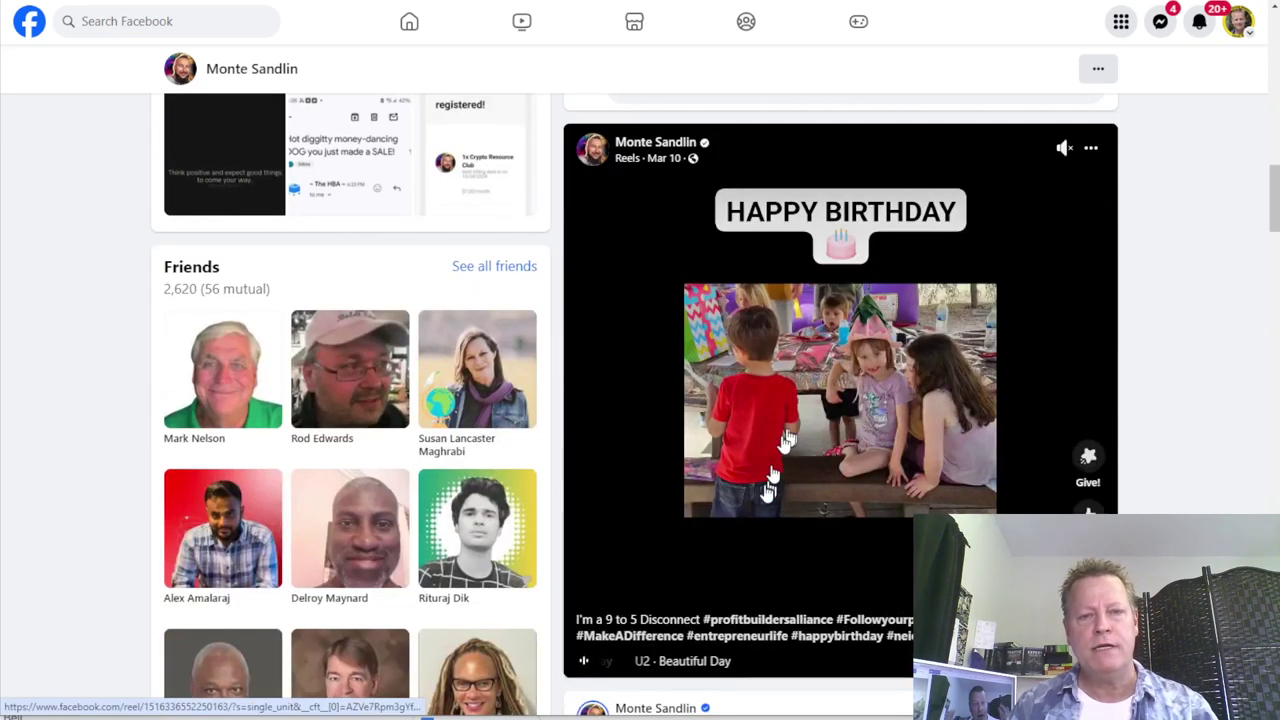
pyautogui.scroll(-2, 771, 485)
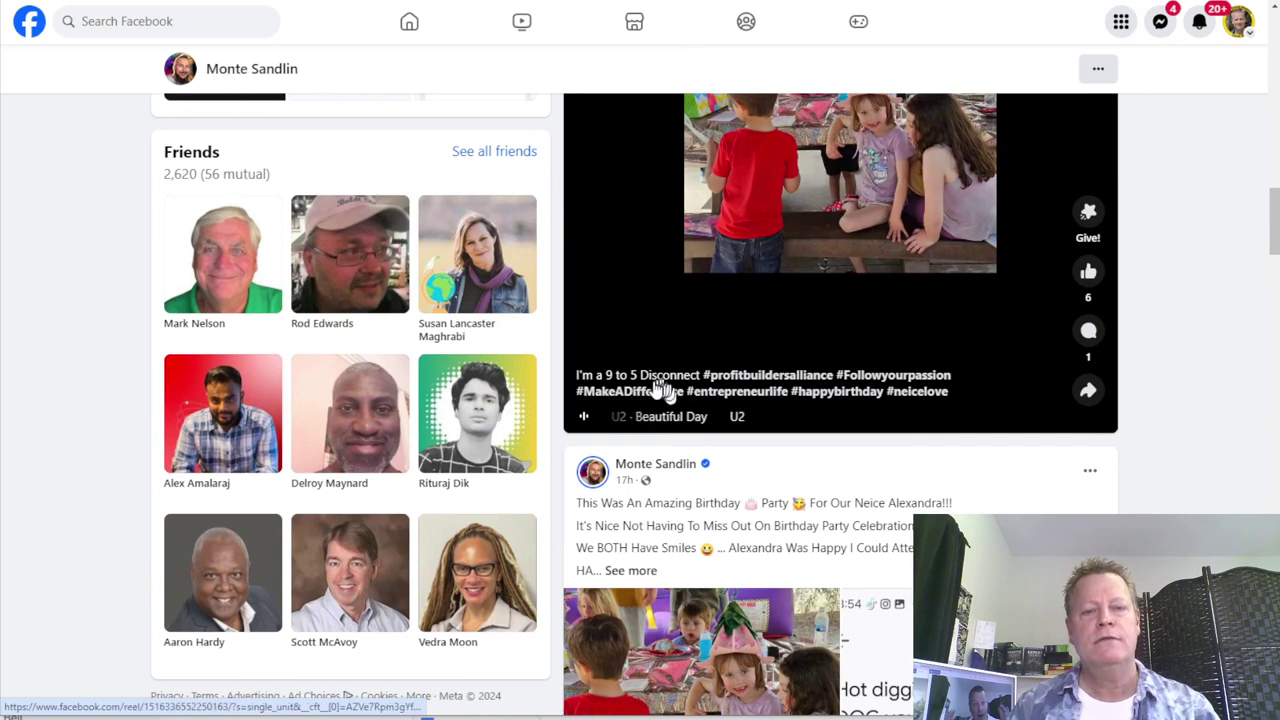
pyautogui.scroll(1, 861, 448)
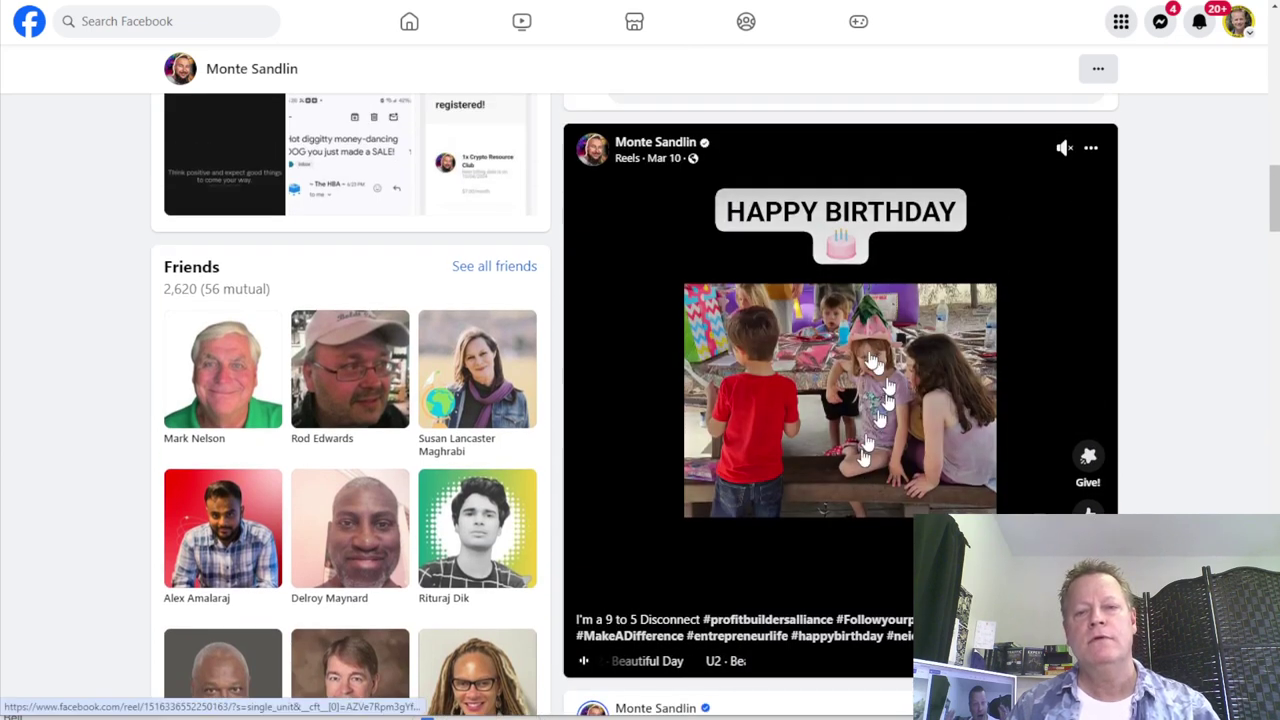
pyautogui.scroll(-5, 880, 470)
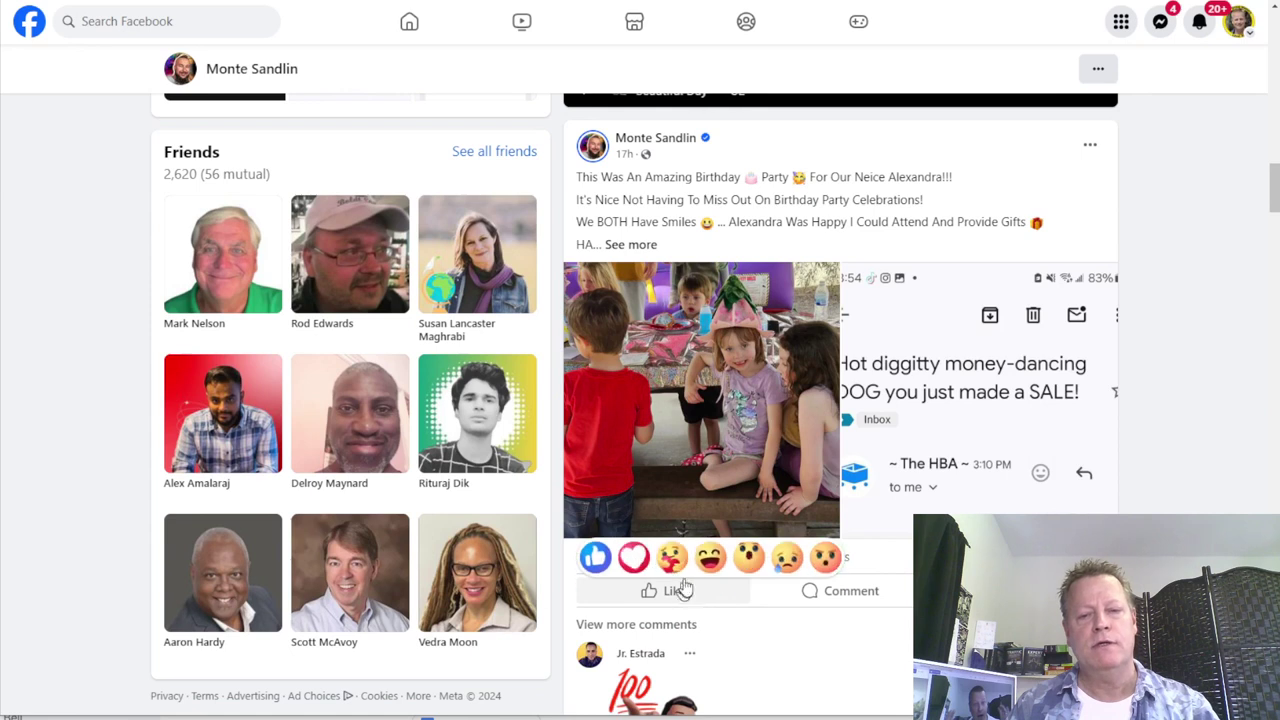
pyautogui.click(673, 577)
# Post the comment "Happy birthday to her!" on the birthday party post
pyautogui.scroll(-3, 808, 686)
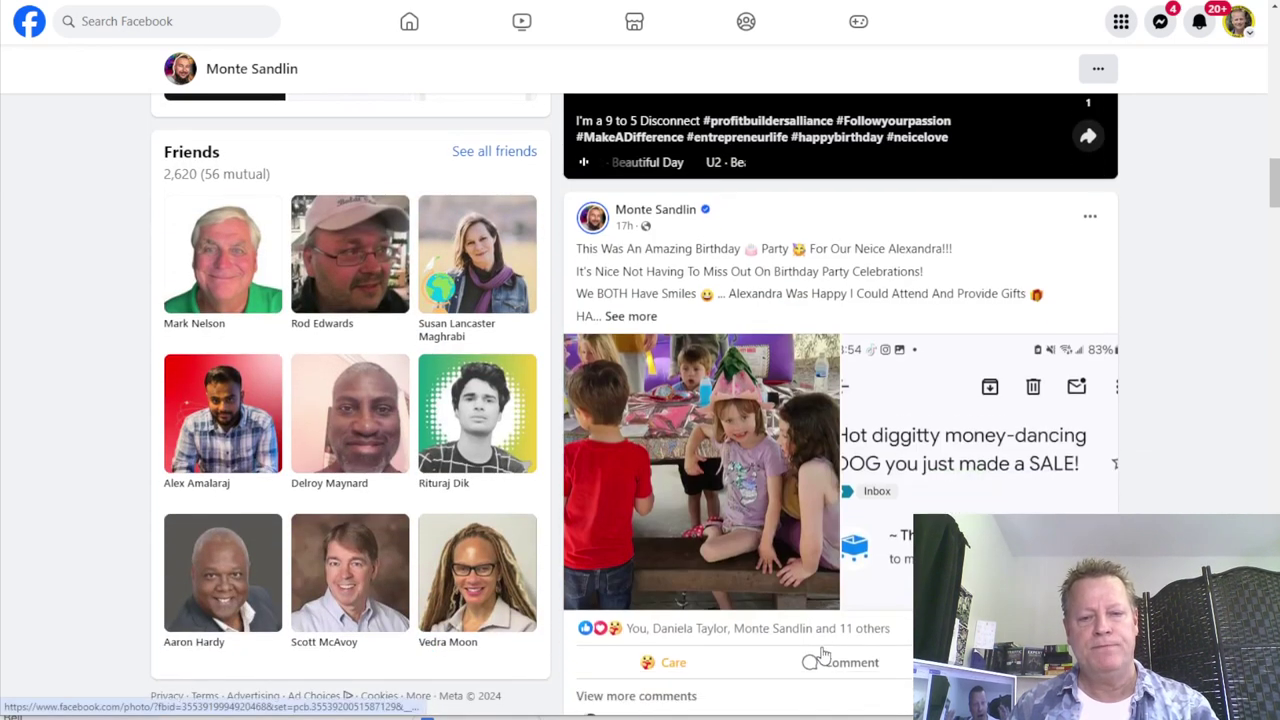
pyautogui.click(843, 460)
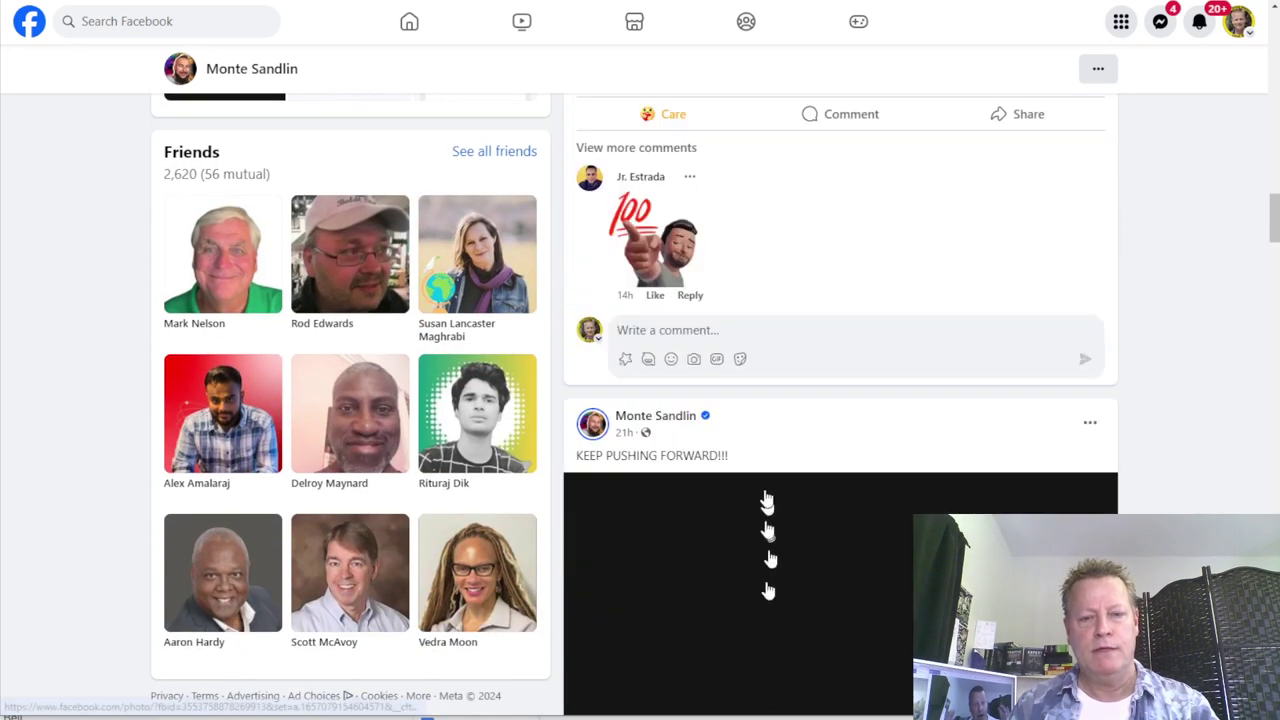
pyautogui.write('Hppy birth')
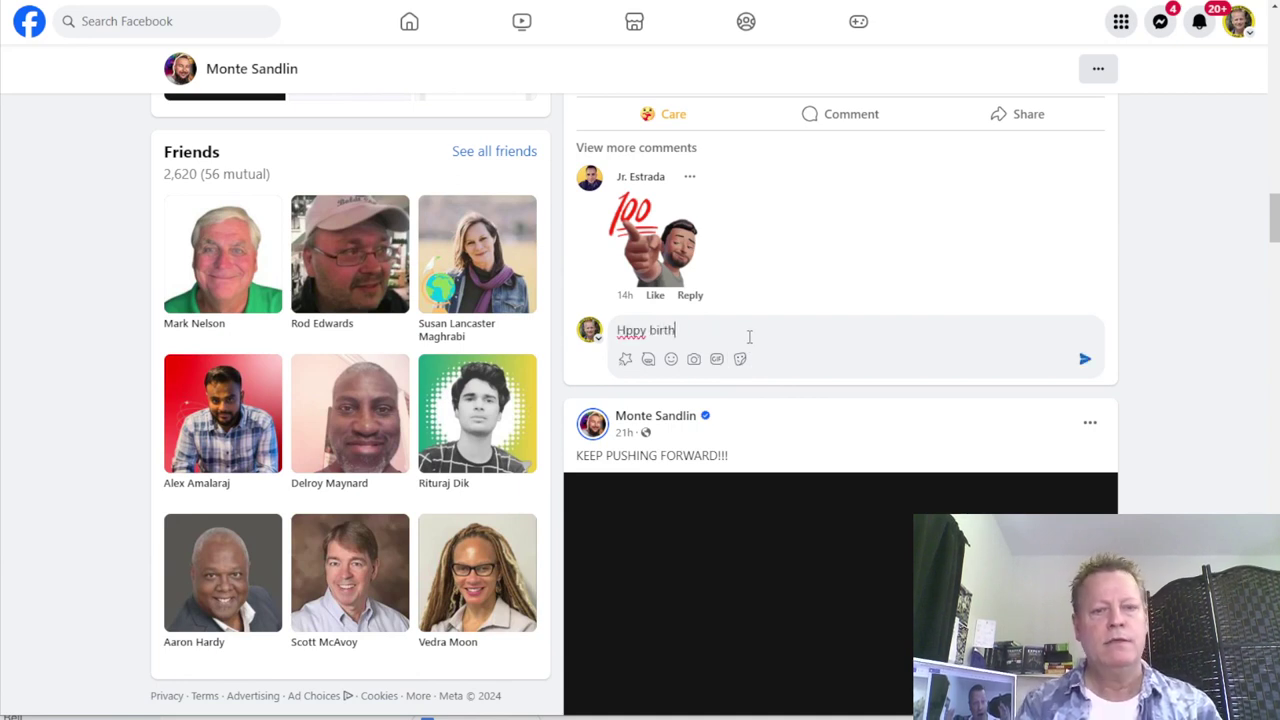
pyautogui.write('day to her!')
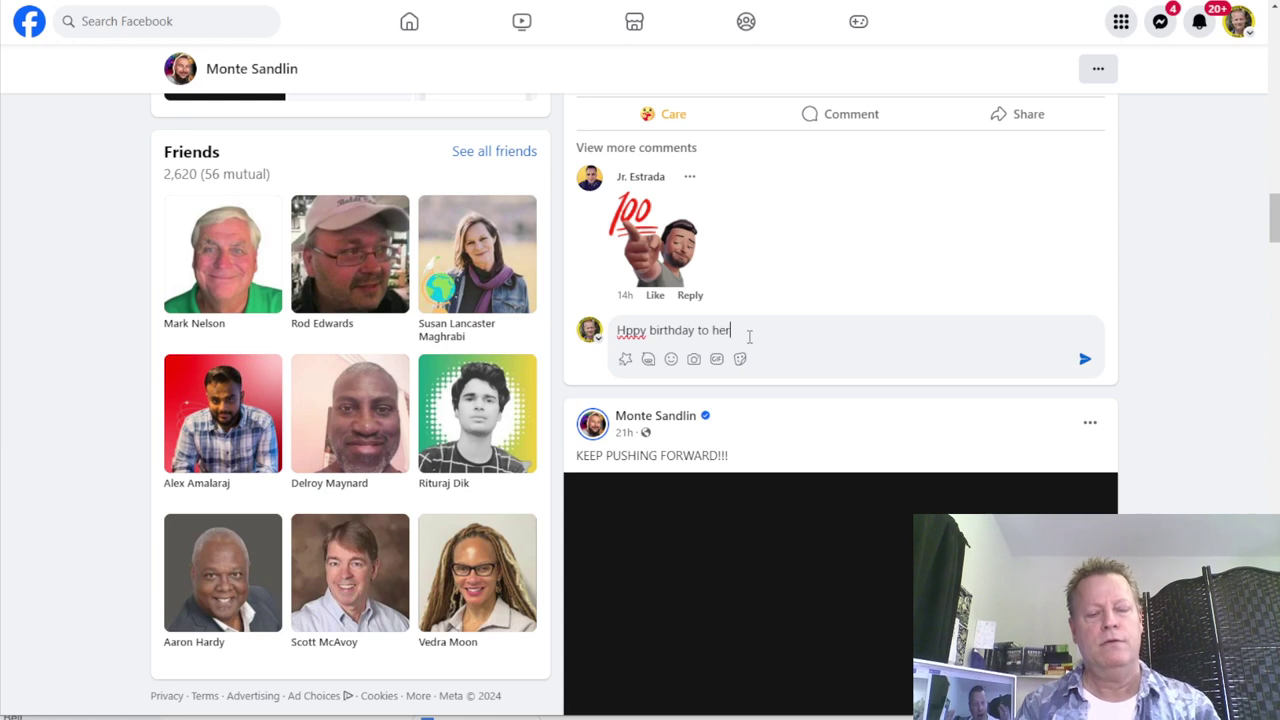
pyautogui.click(619, 330)
pyautogui.write('a')
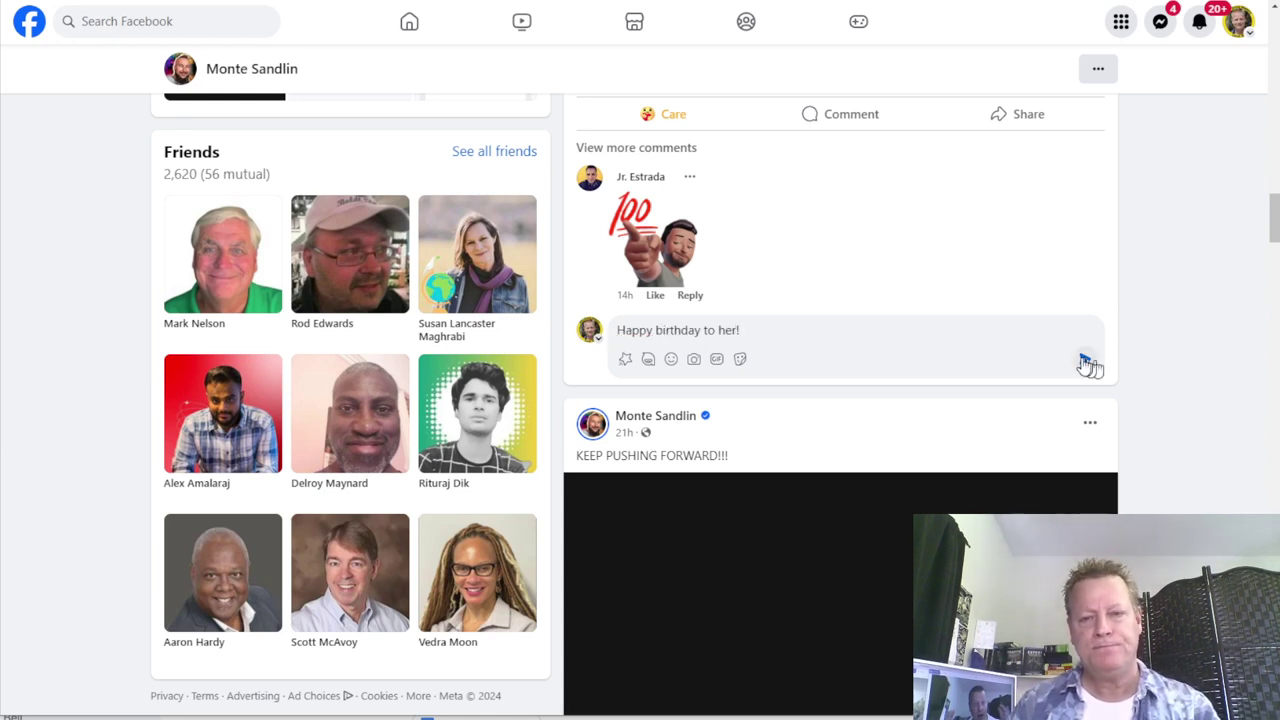
pyautogui.click(1084, 359)
# Read the contact's "KEEP PUSHING FORWARD!!!" post and give it a Love reaction
pyautogui.scroll(-4, 960, 480)
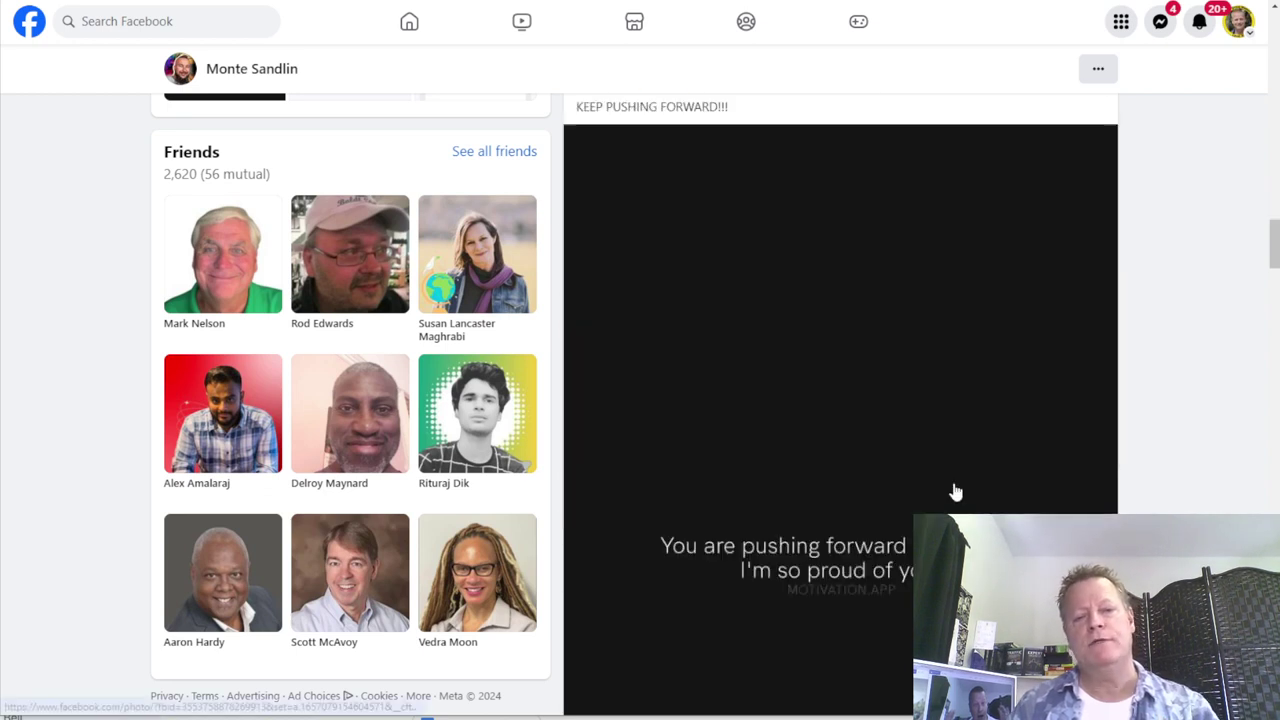
pyautogui.scroll(-2, 765, 490)
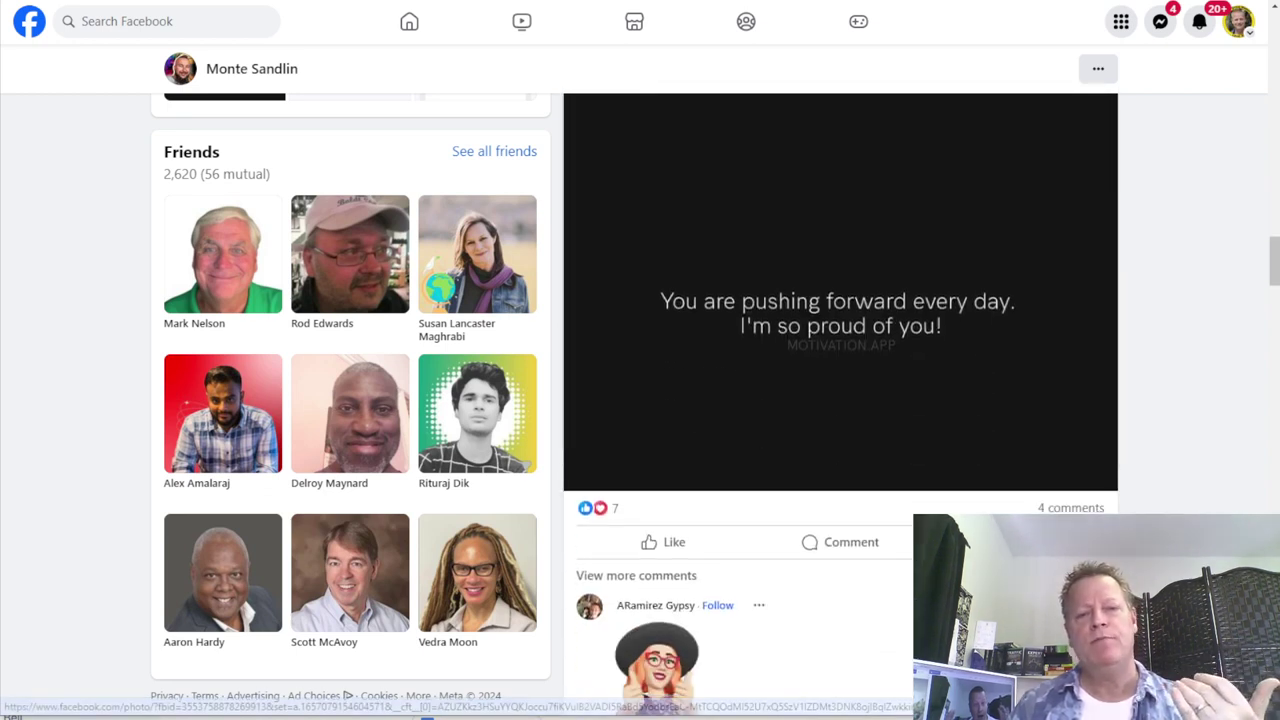
pyautogui.scroll(2, 765, 490)
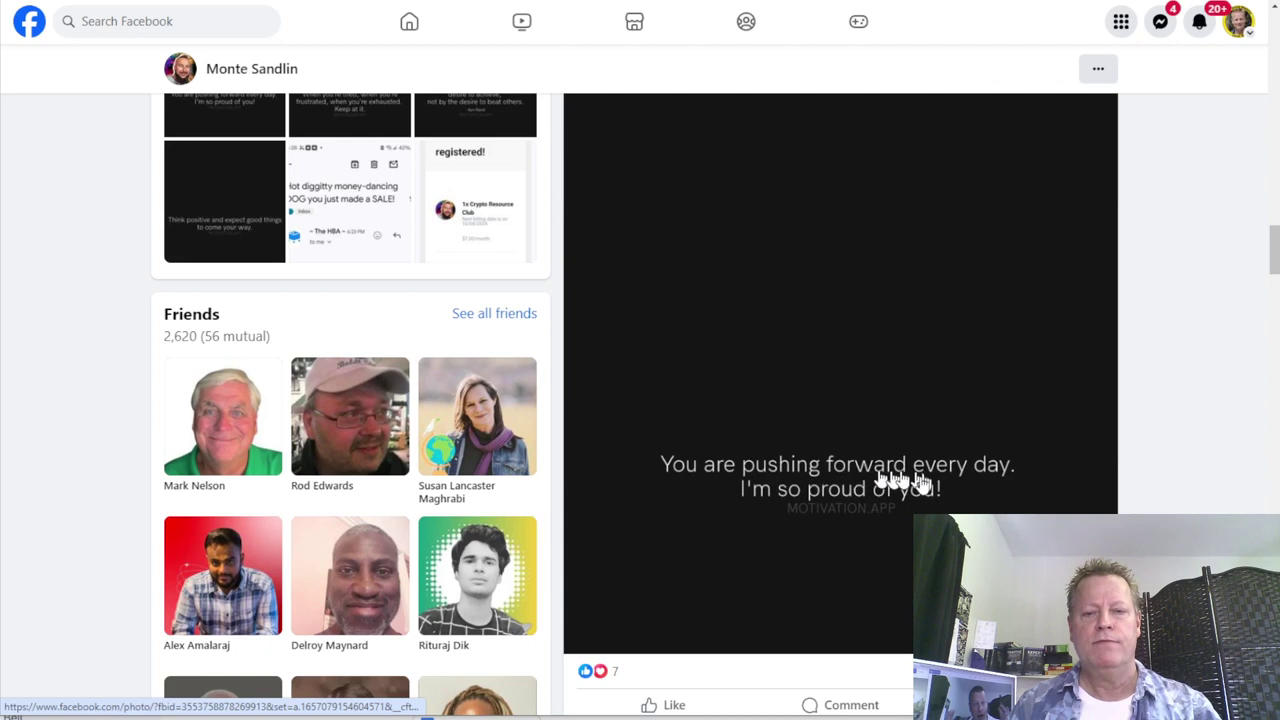
pyautogui.scroll(2, 815, 512)
pyautogui.scroll(1, 811, 516)
pyautogui.scroll(-1, 811, 516)
pyautogui.scroll(1, 811, 516)
pyautogui.scroll(-2, 811, 516)
pyautogui.scroll(-1, 811, 516)
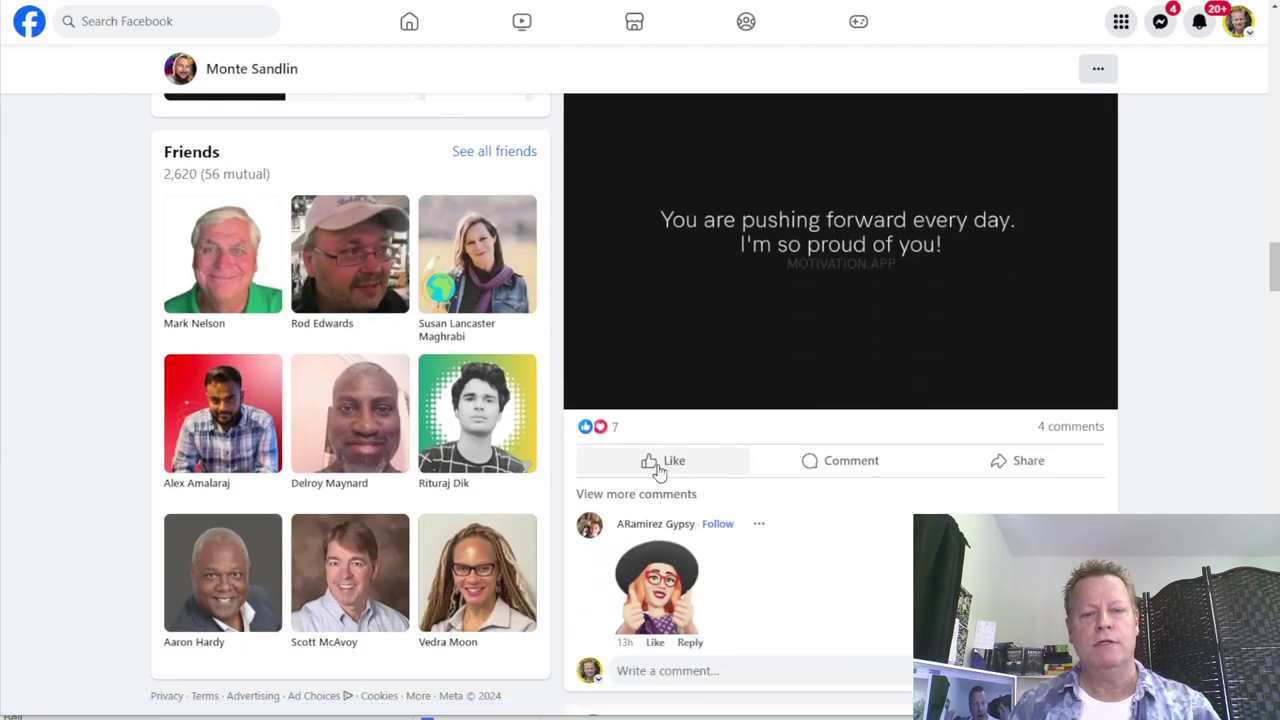
pyautogui.moveTo(655, 462)
pyautogui.click(633, 427)
# Post the comment "Awe thanks so much - so are you!" on the "KEEP PUSHING FORWARD!!!" post
pyautogui.scroll(3, 677, 466)
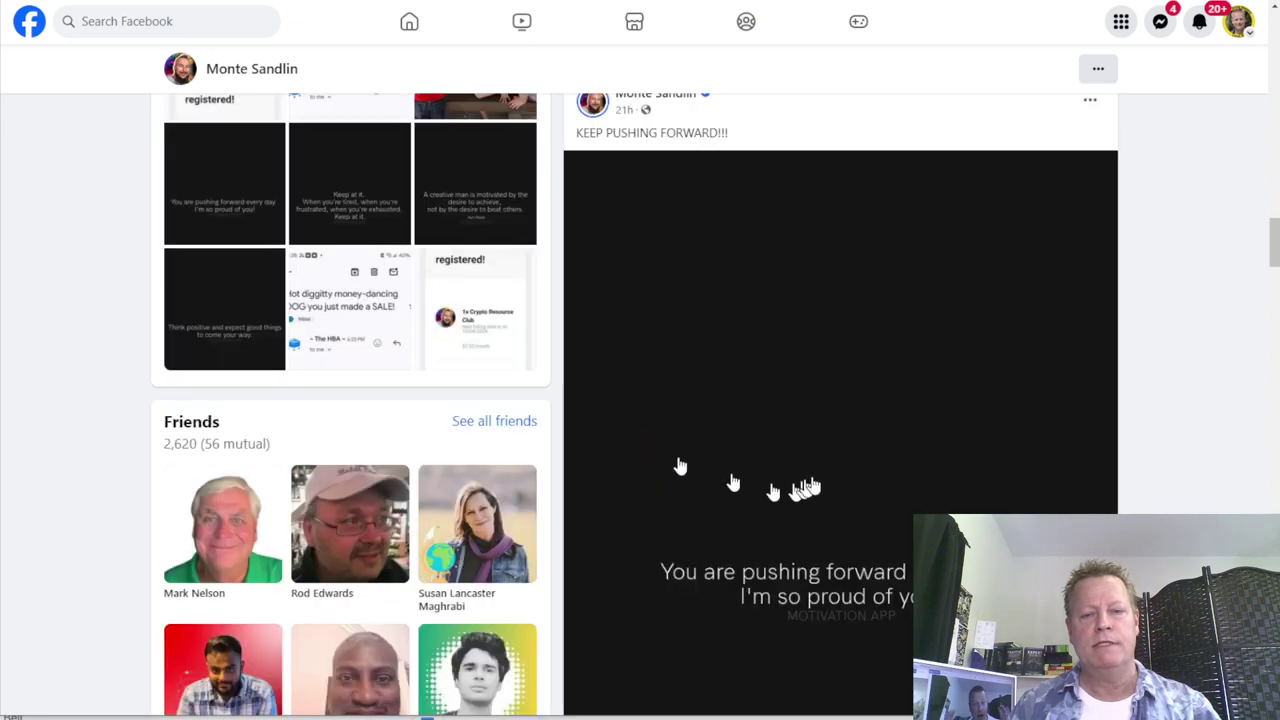
pyautogui.scroll(-4, 829, 529)
pyautogui.click(738, 615)
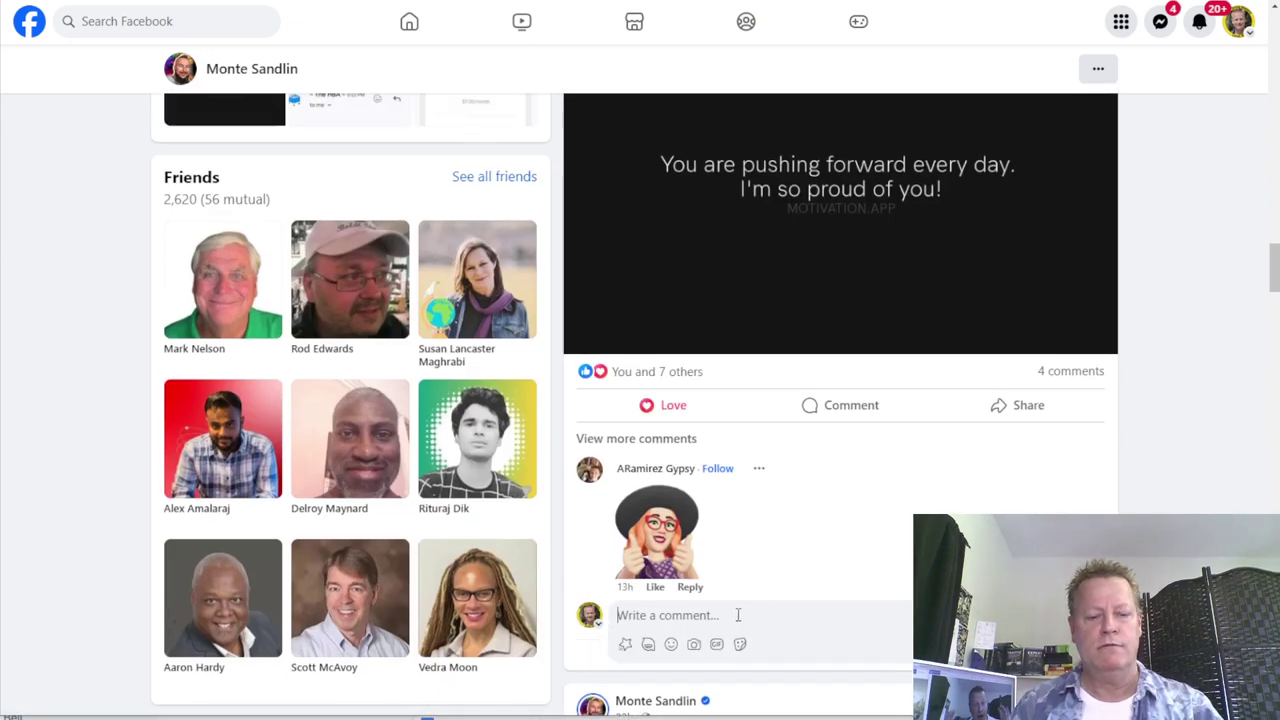
pyautogui.write('Aew thanks so much :) So are you!')
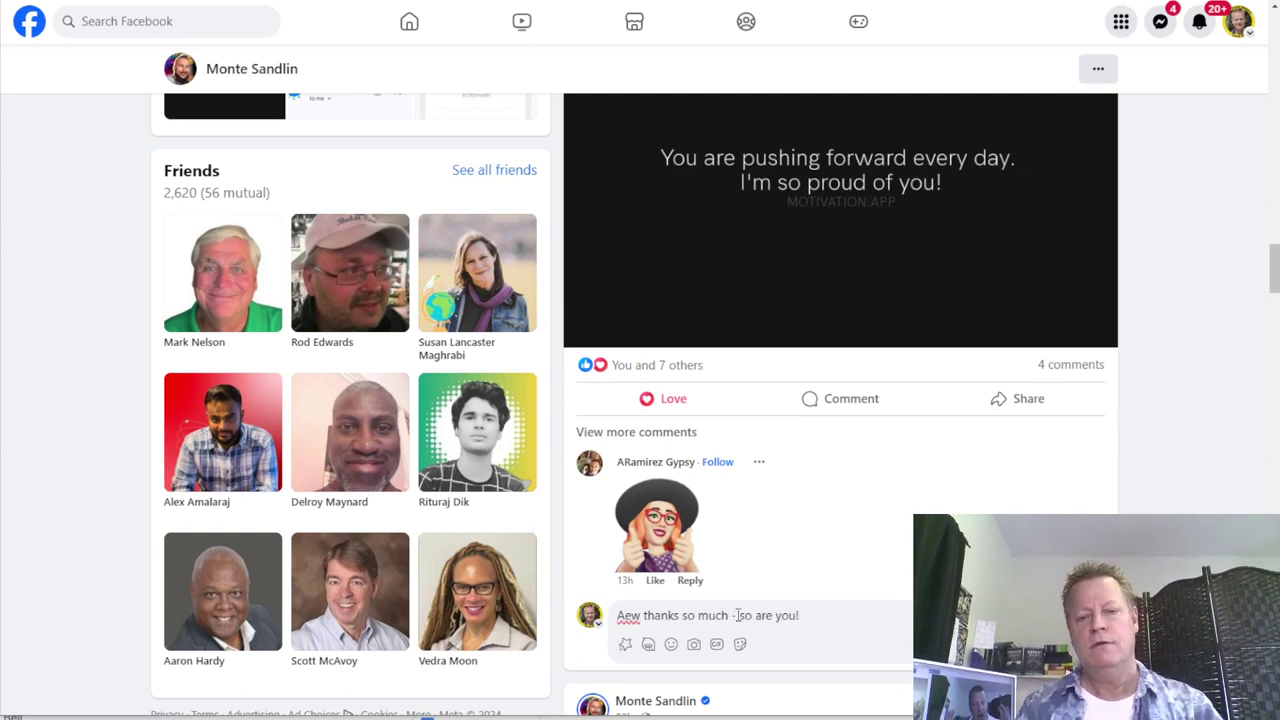
pyautogui.click(629, 615)
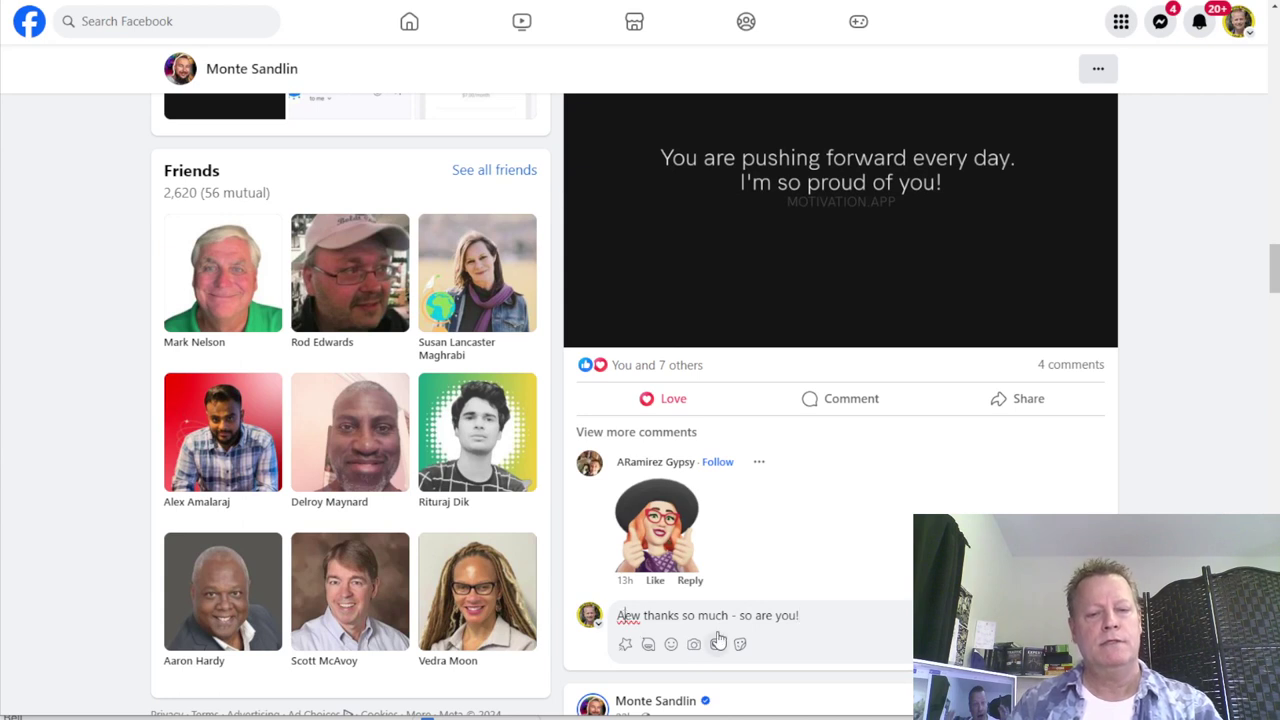
pyautogui.press('BackSpace')
pyautogui.write('w')
pyautogui.press('BackSpace')
pyautogui.write('e')
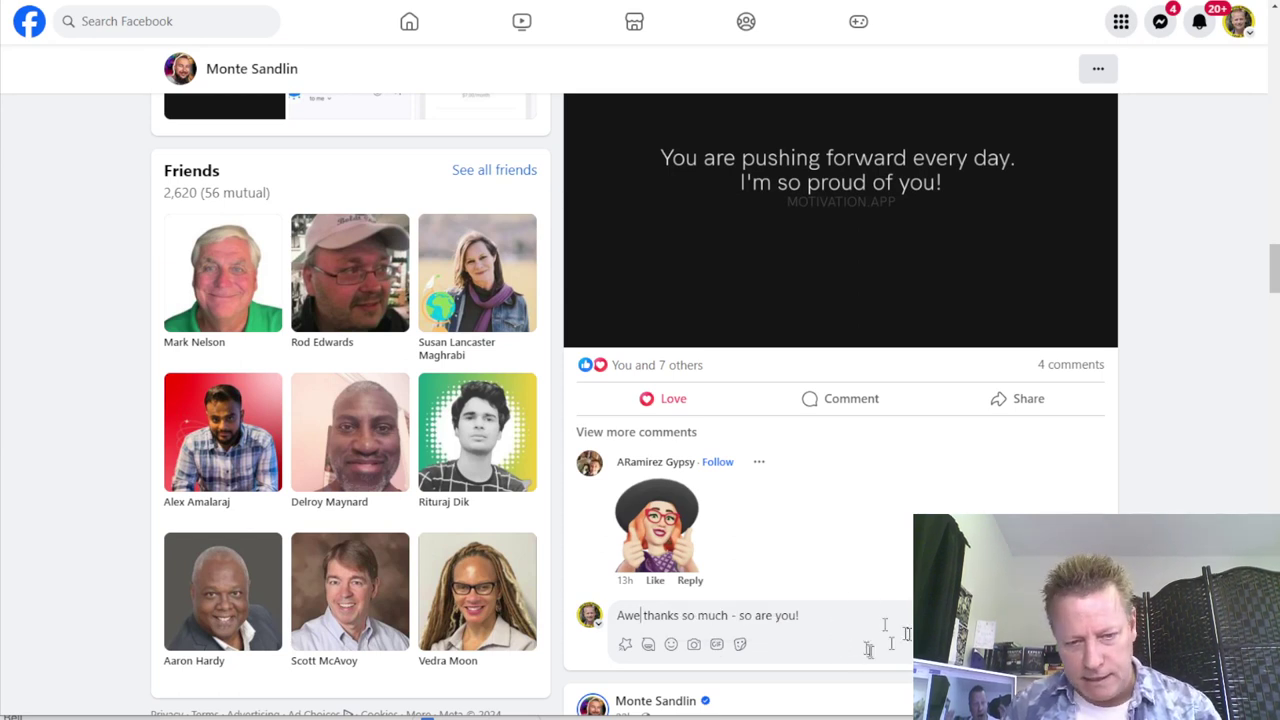
pyautogui.scroll(-2, 869, 648)
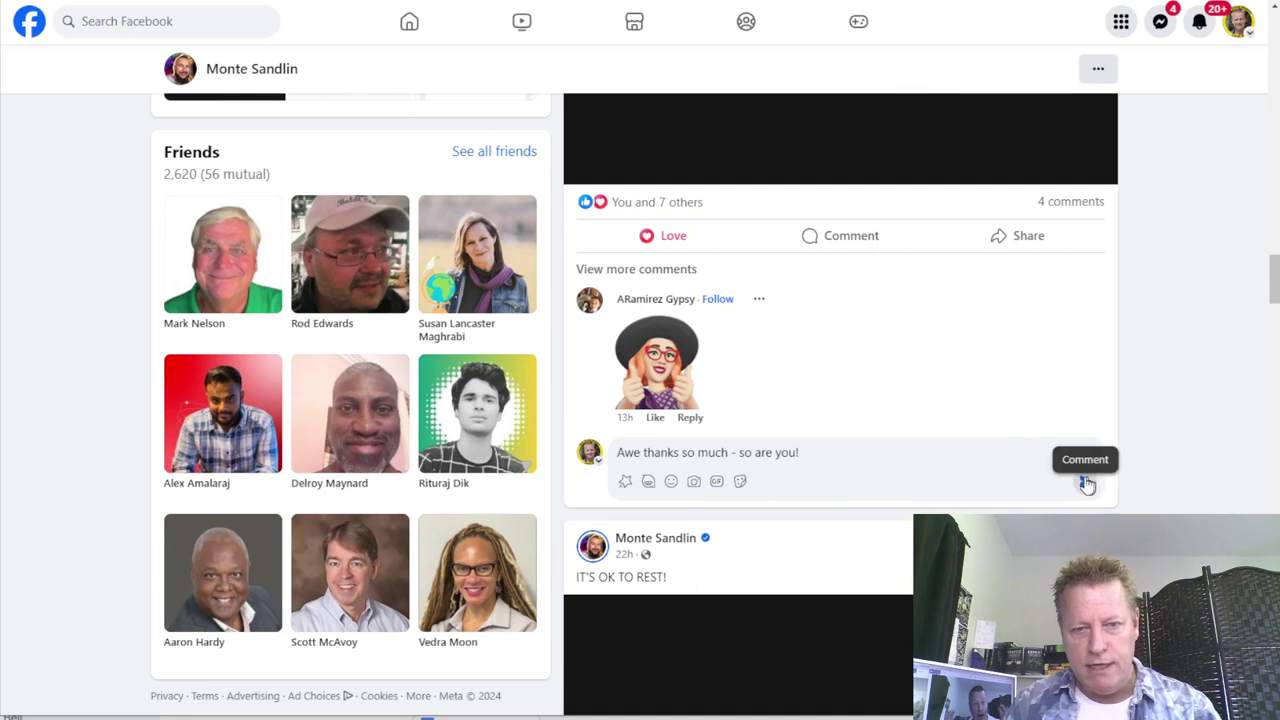
pyautogui.click(1086, 484)
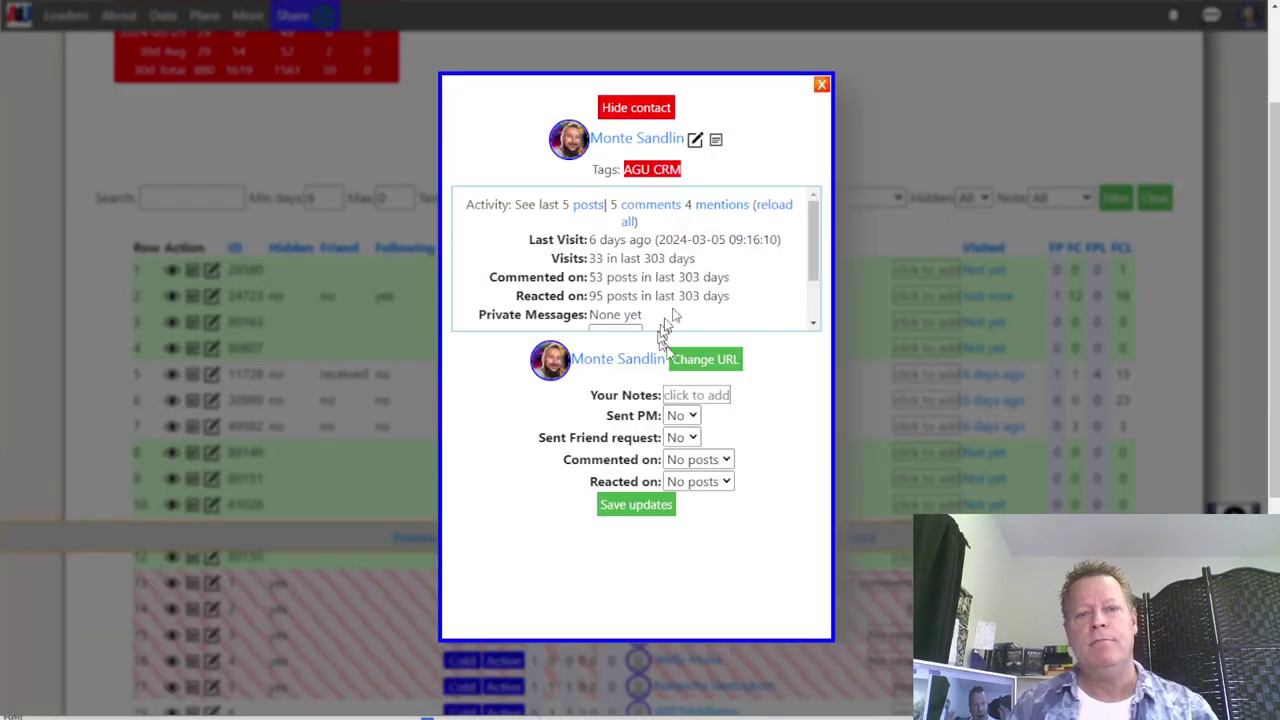
# In the contact's details in Active Group Users, record 3 posts commented on and 3 posts reacted on, and save the updates
pyautogui.scroll(-1, 679, 295)
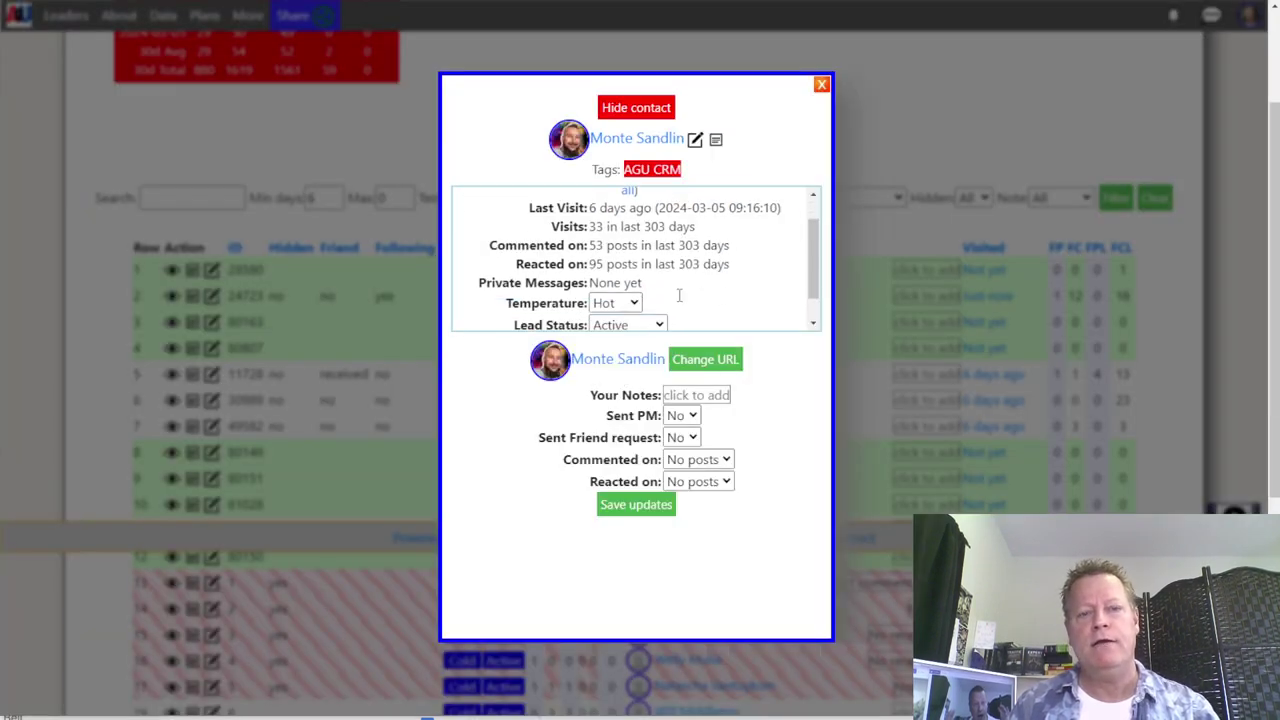
pyautogui.scroll(-1, 679, 295)
pyautogui.click(727, 460)
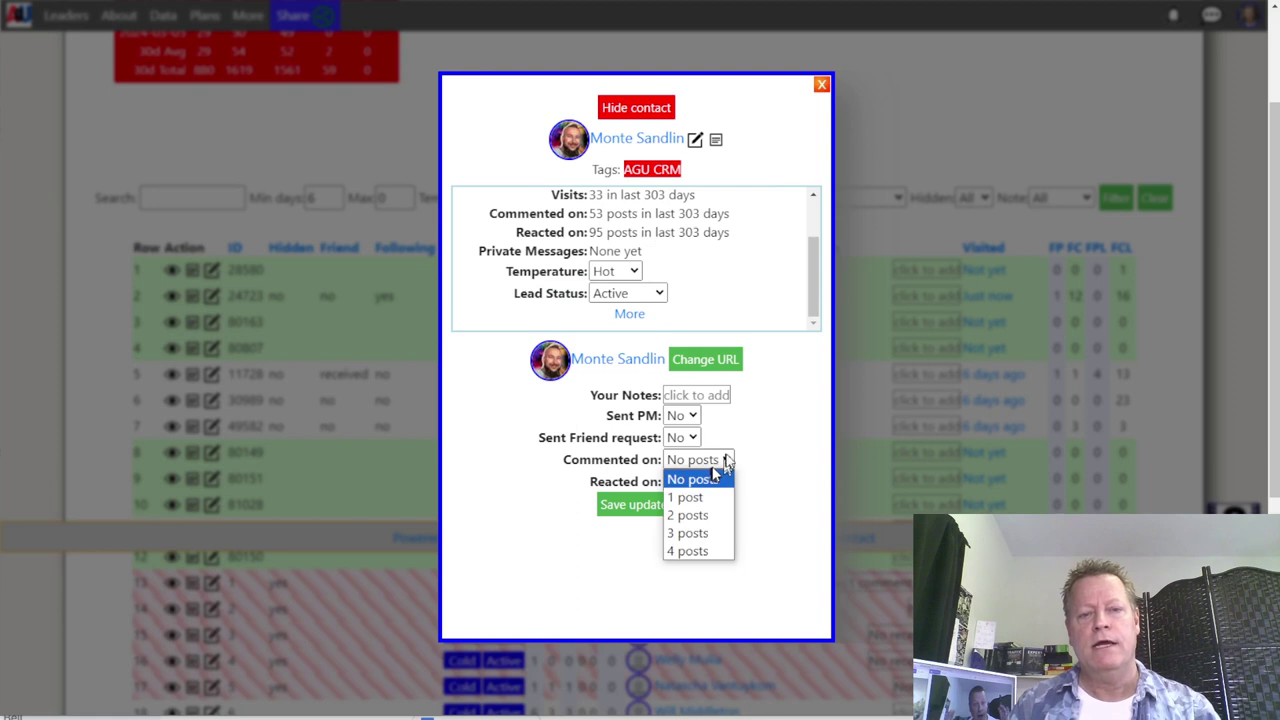
pyautogui.click(700, 533)
pyautogui.click(708, 483)
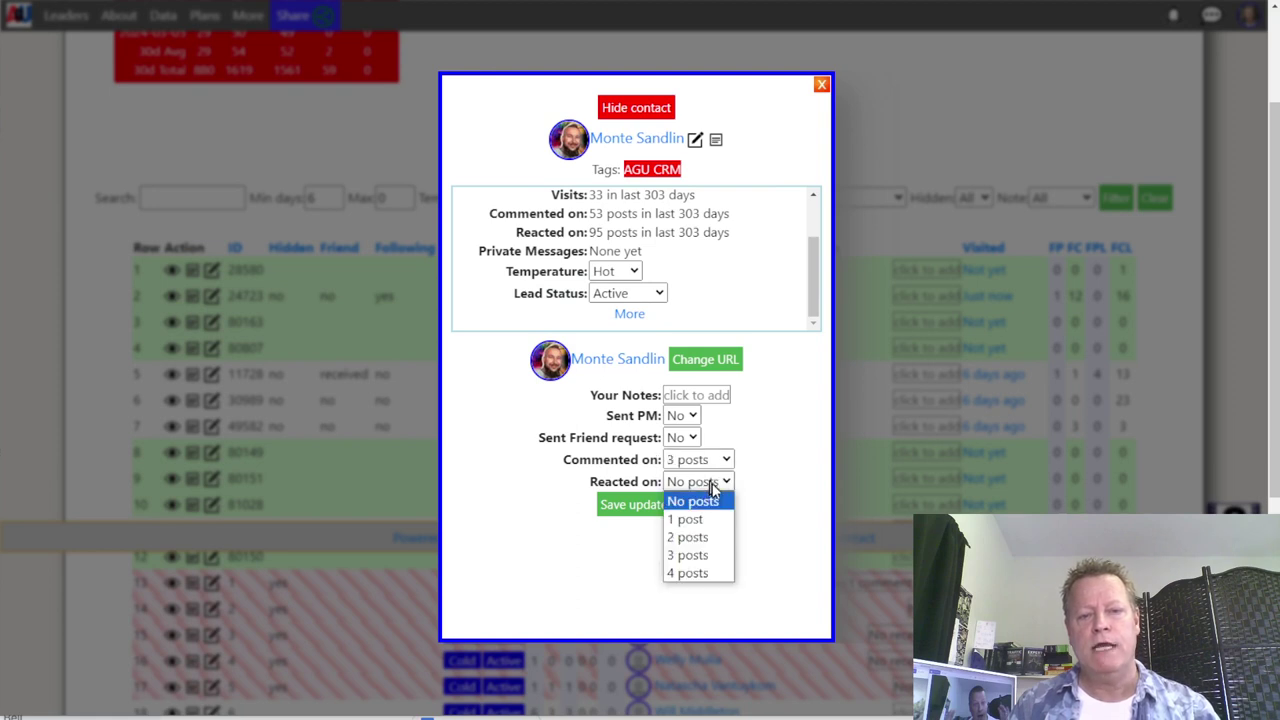
pyautogui.click(689, 555)
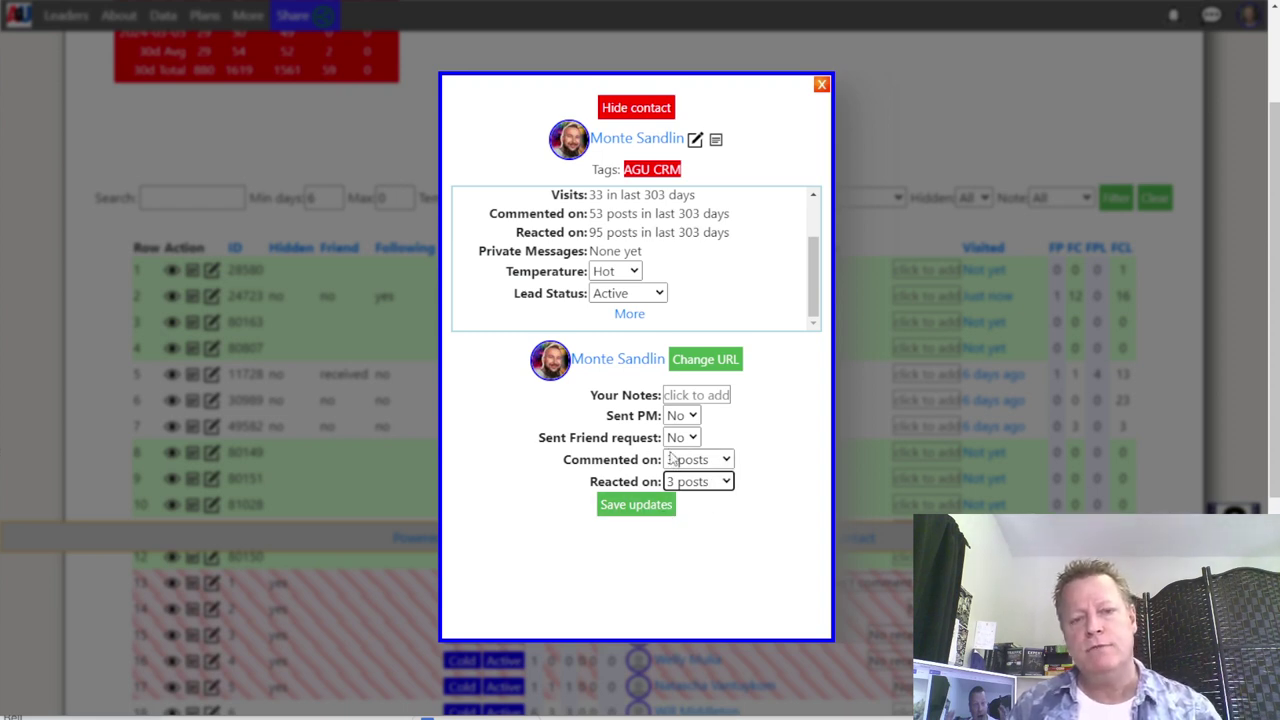
pyautogui.click(636, 507)
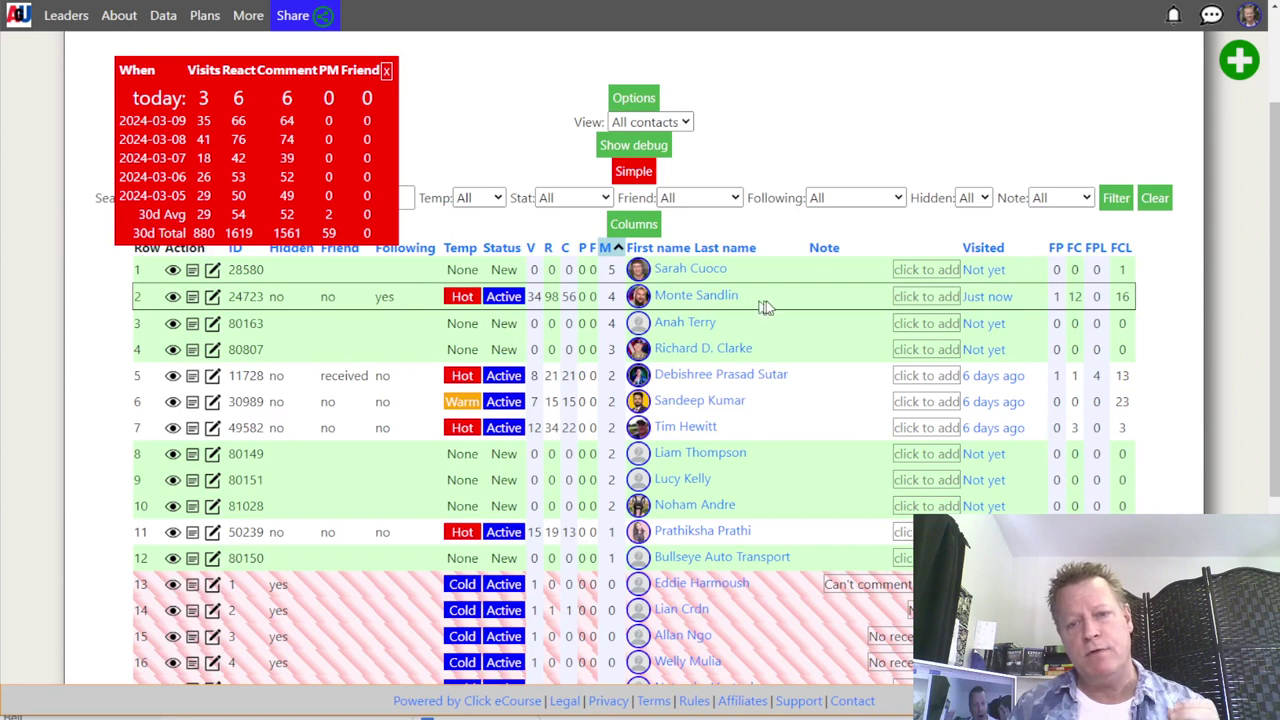
# Check today's visit, reaction and comment totals in the activity summary
pyautogui.moveTo(201, 109); pyautogui.dragTo(257, 115)
pyautogui.click(205, 100)
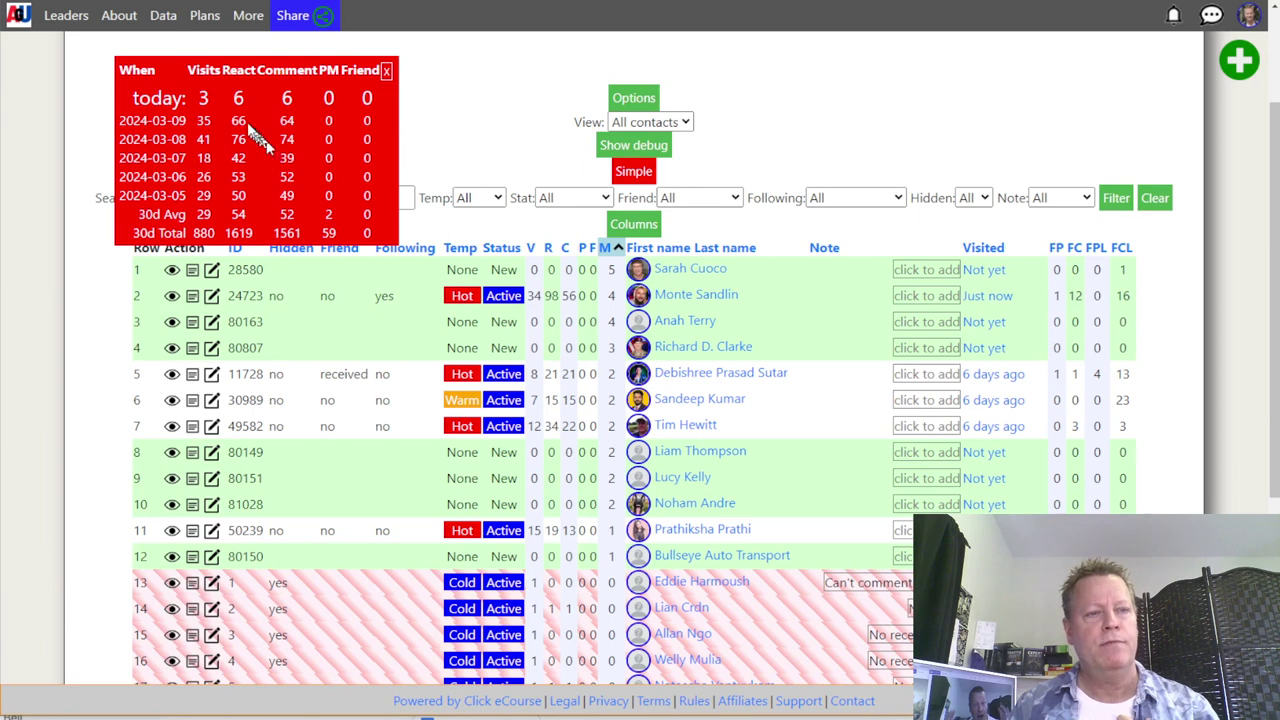
pyautogui.click(203, 100)
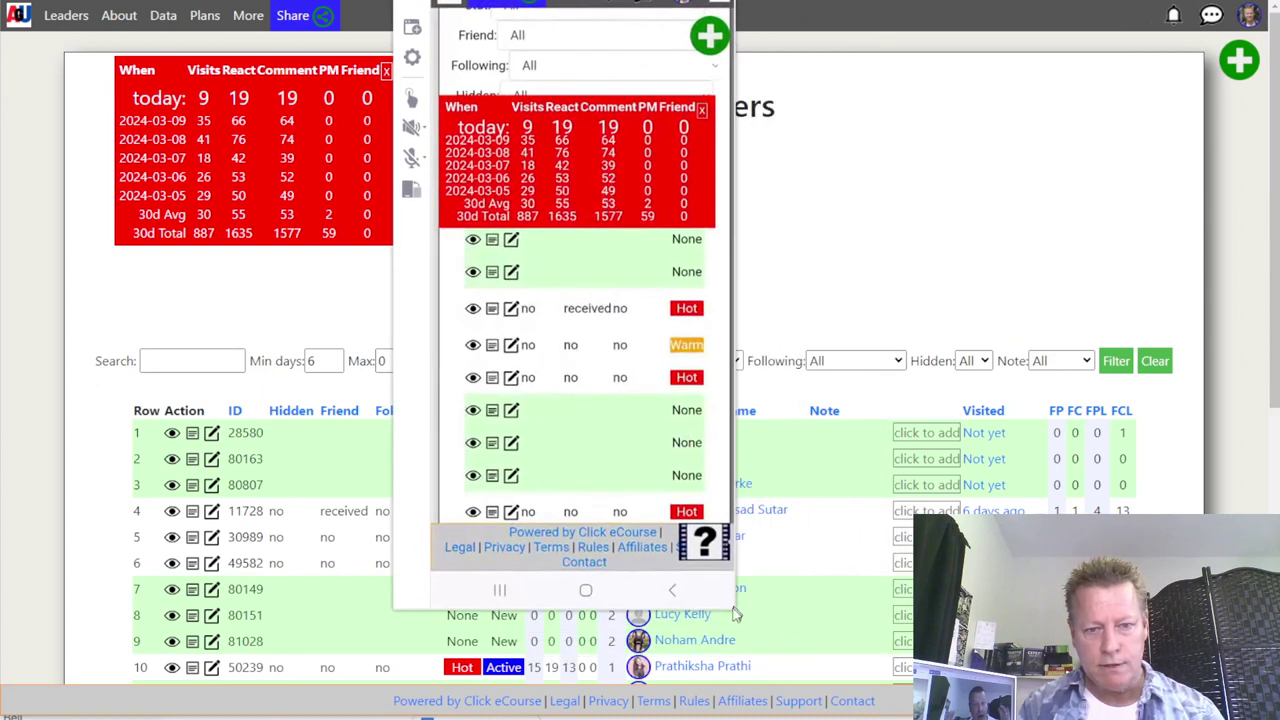
# Enlarge the mirrored phone window and examine the contact list's rows and columns in the mobile version
pyautogui.moveTo(733, 608); pyautogui.dragTo(763, 666)
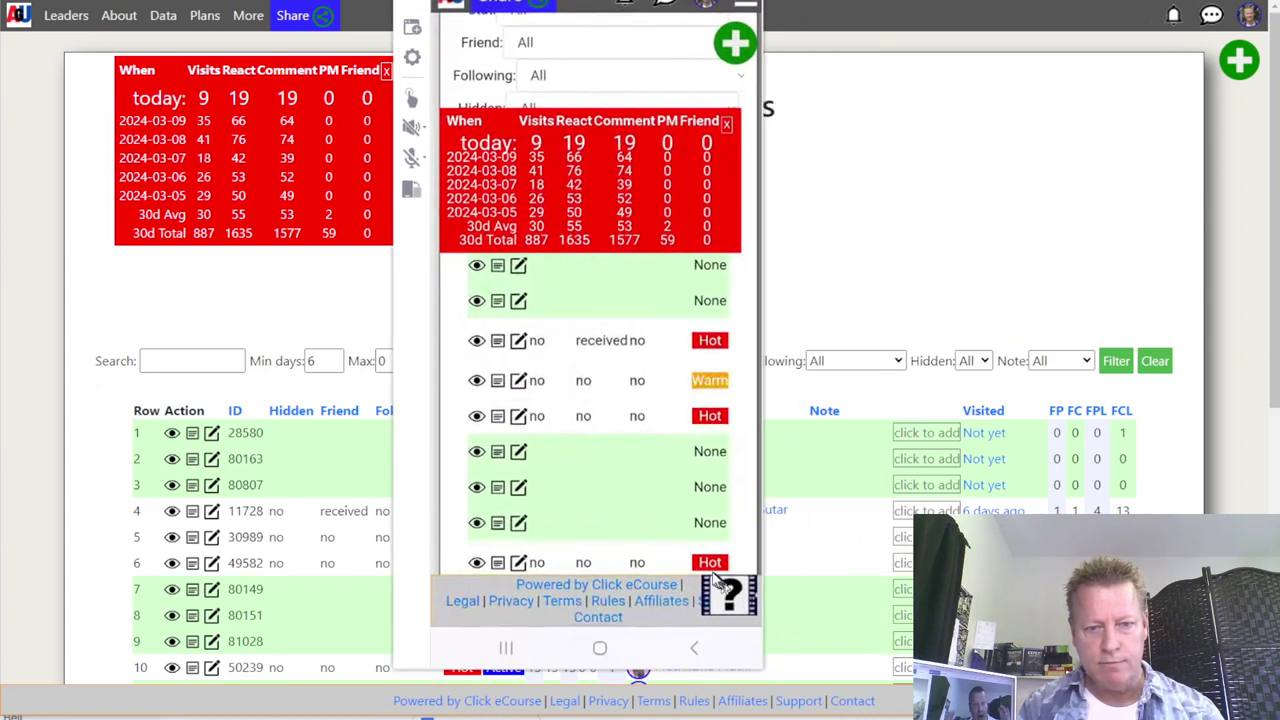
pyautogui.scroll(-5, 697, 566)
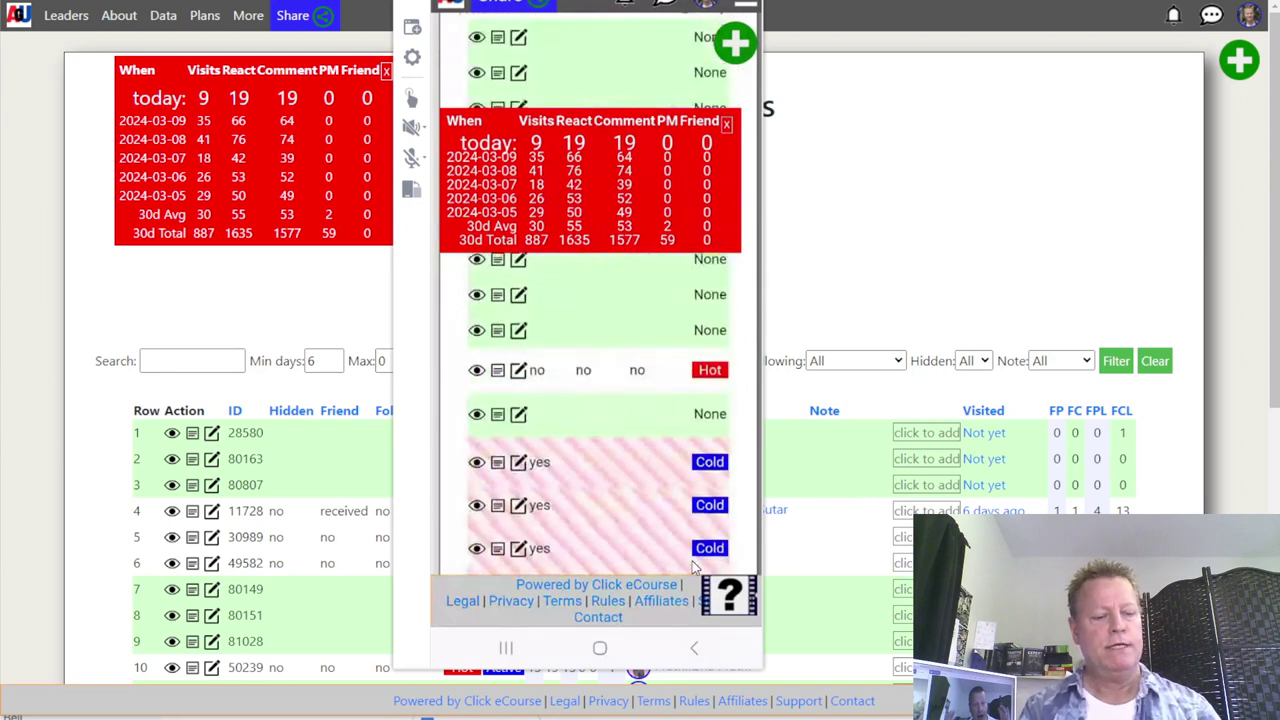
pyautogui.scroll(5, 695, 565)
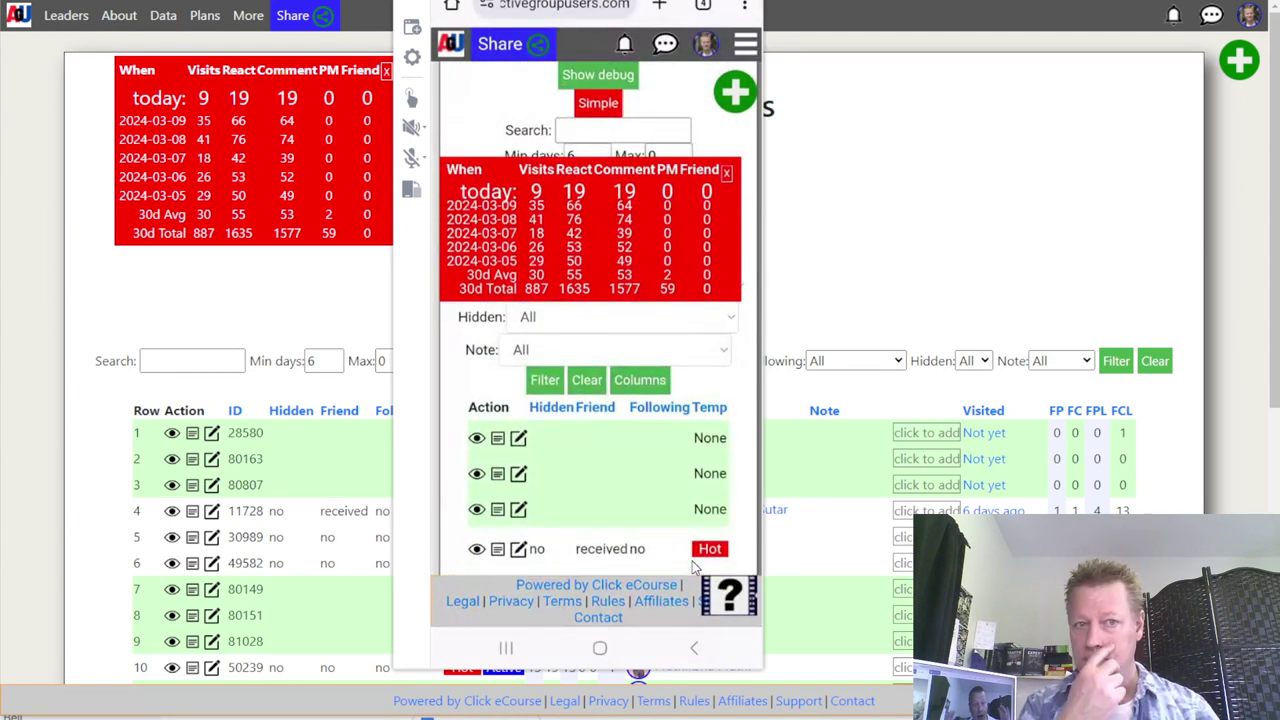
pyautogui.hscroll(5, 692, 561)
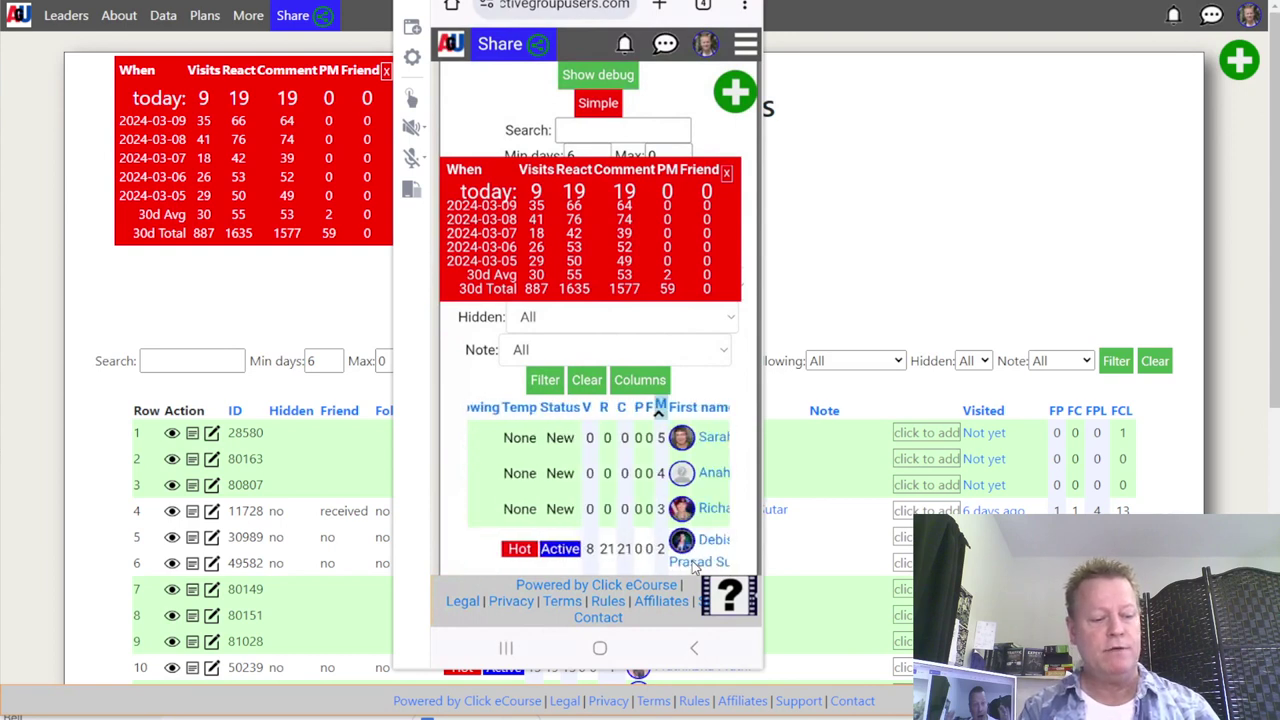
pyautogui.hscroll(2, 692, 561)
pyautogui.scroll(-2, 692, 561)
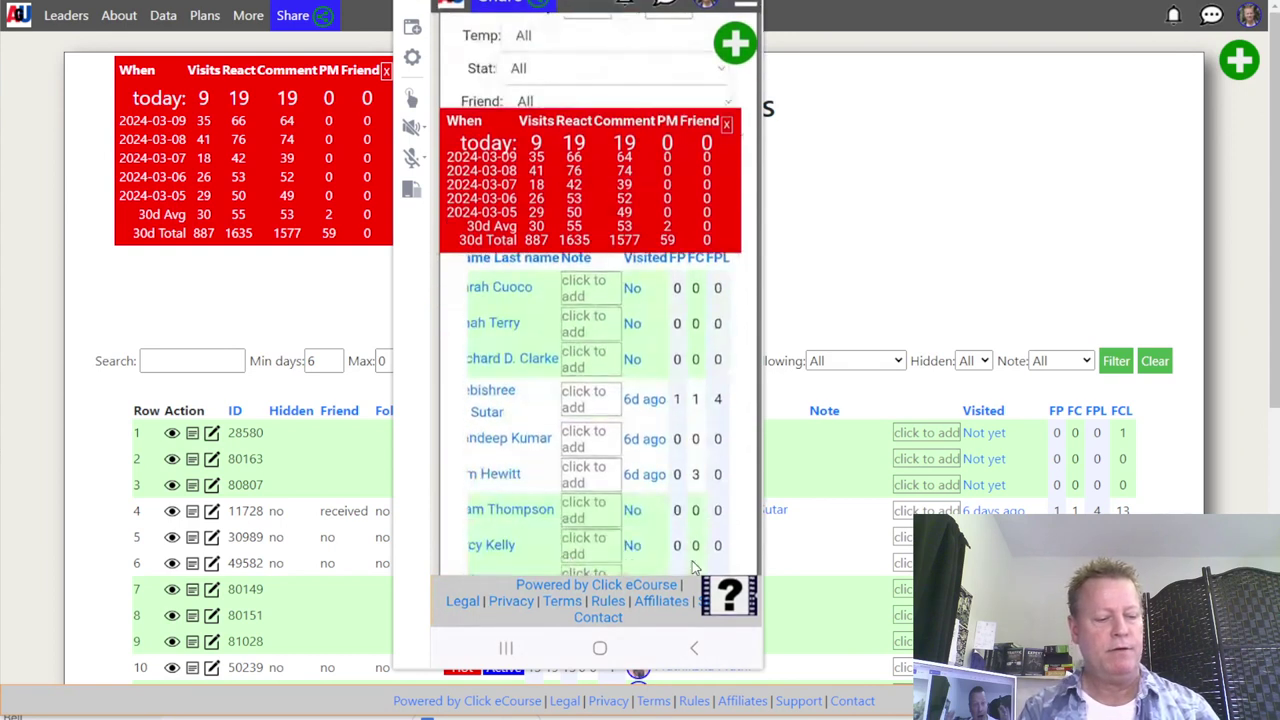
pyautogui.hscroll(-3, 695, 567)
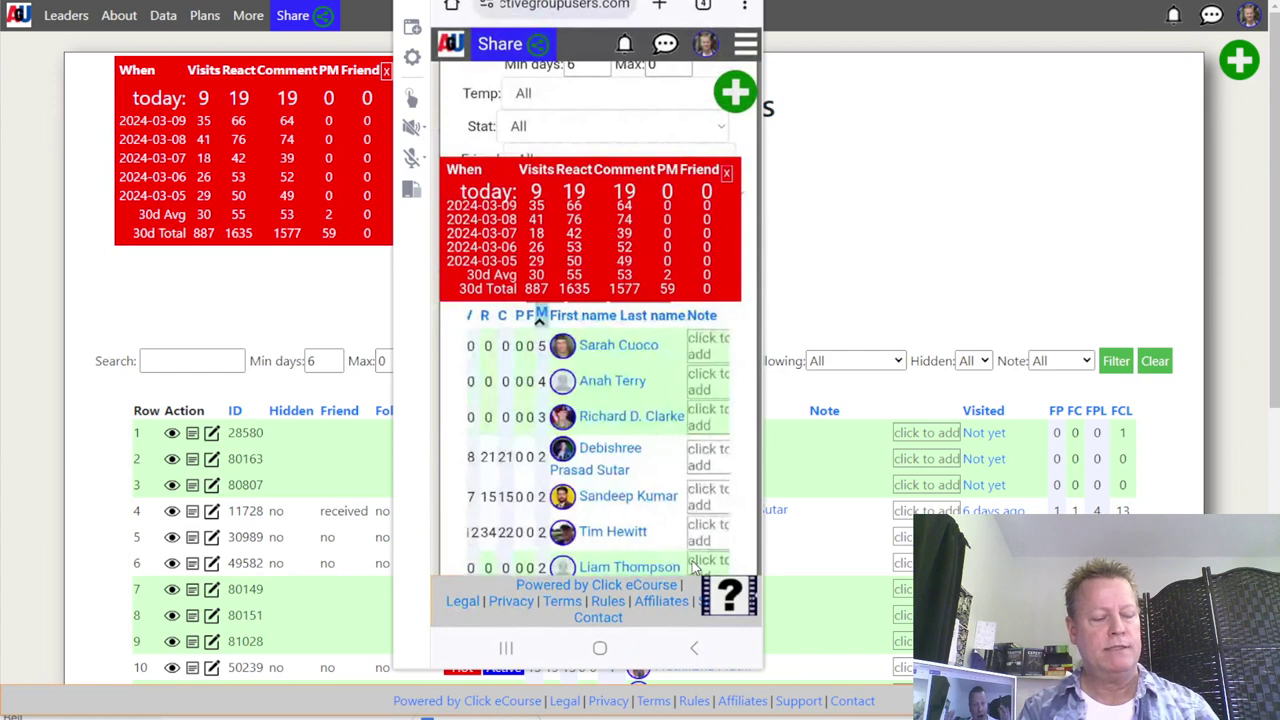
# Check the visit columns in the mobile contact list and open the Facebook profile of the first contact last visited 6 days ago
pyautogui.scroll(2, 695, 567)
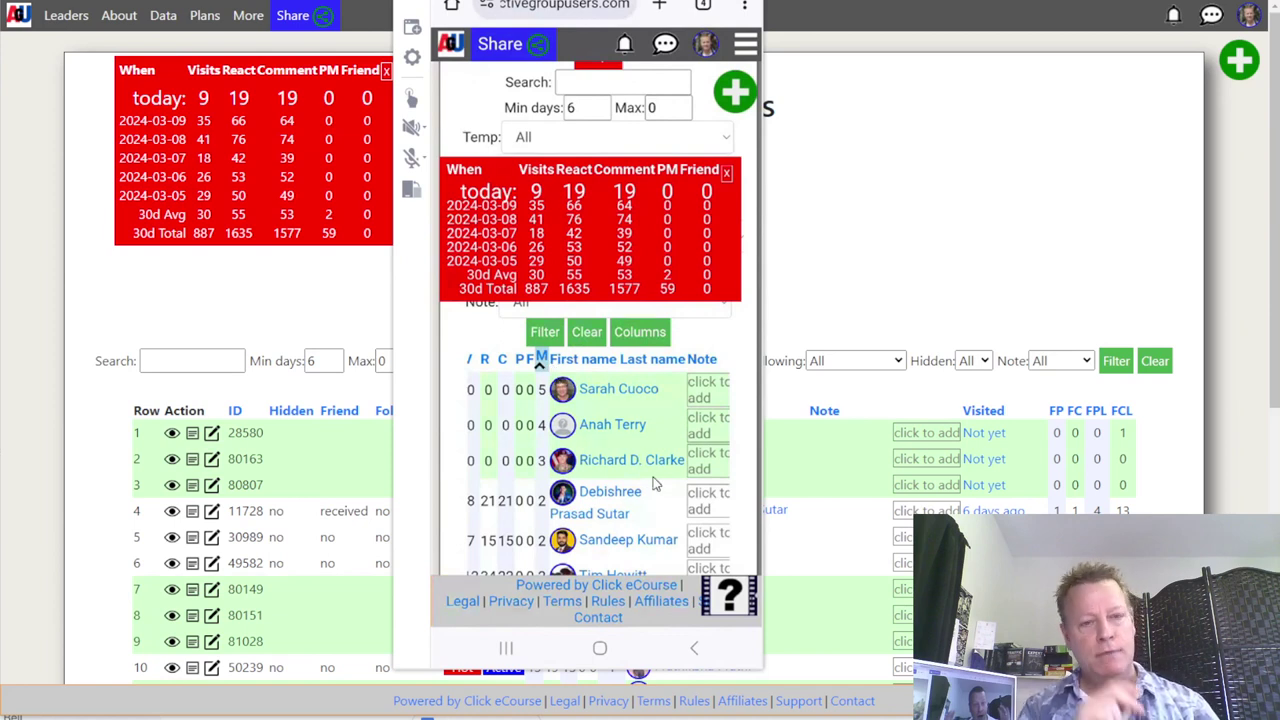
pyautogui.scroll(-3, 655, 484)
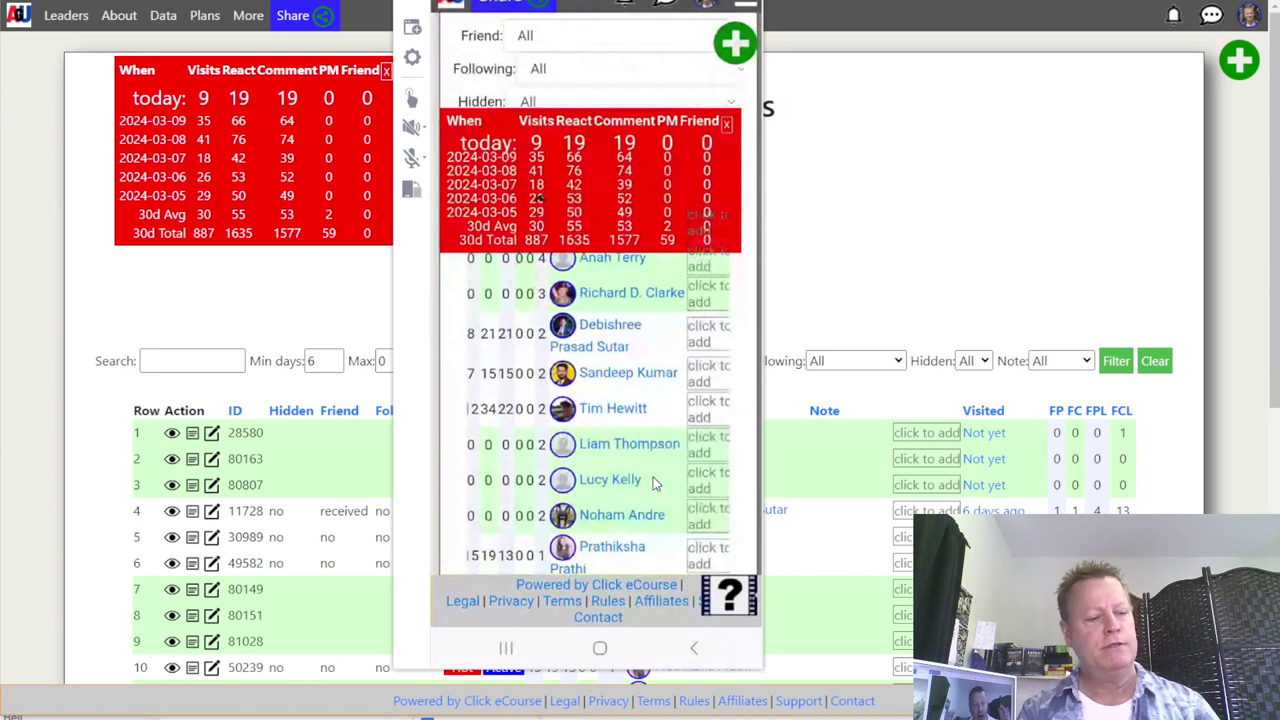
pyautogui.hscroll(2, 655, 484)
pyautogui.scroll(2, 655, 484)
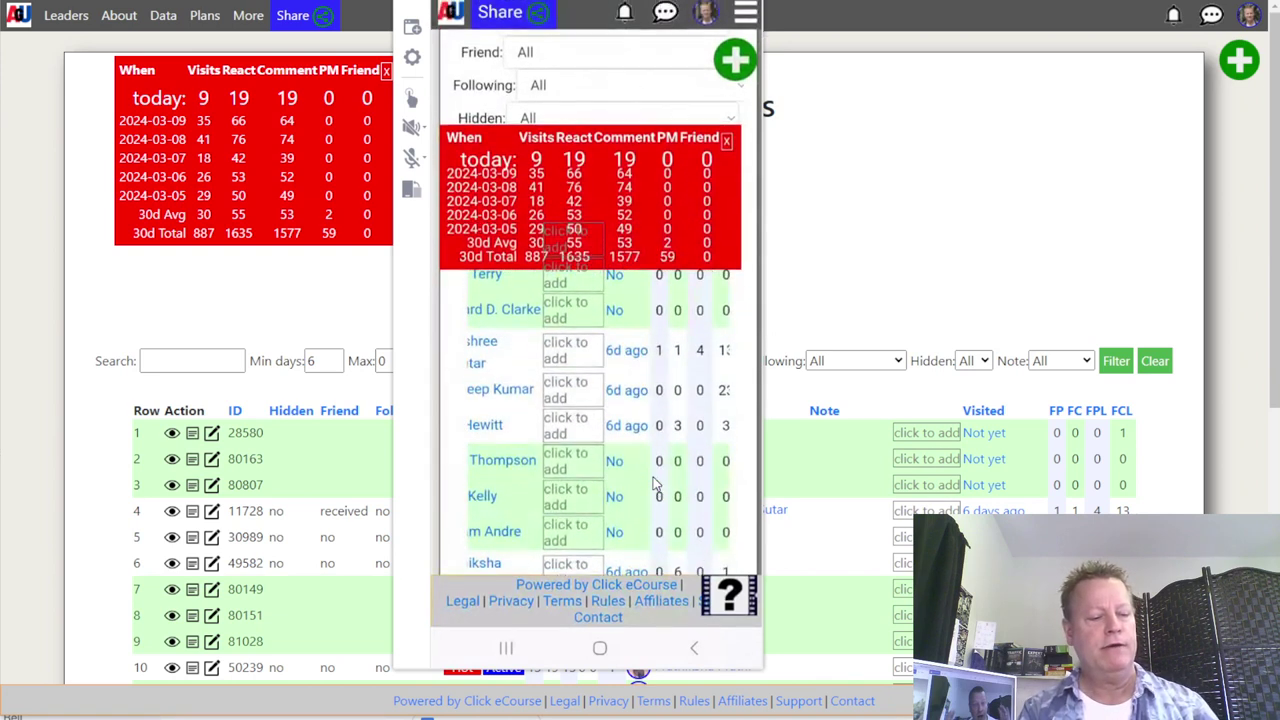
pyautogui.hscroll(-2, 655, 484)
pyautogui.click(655, 484)
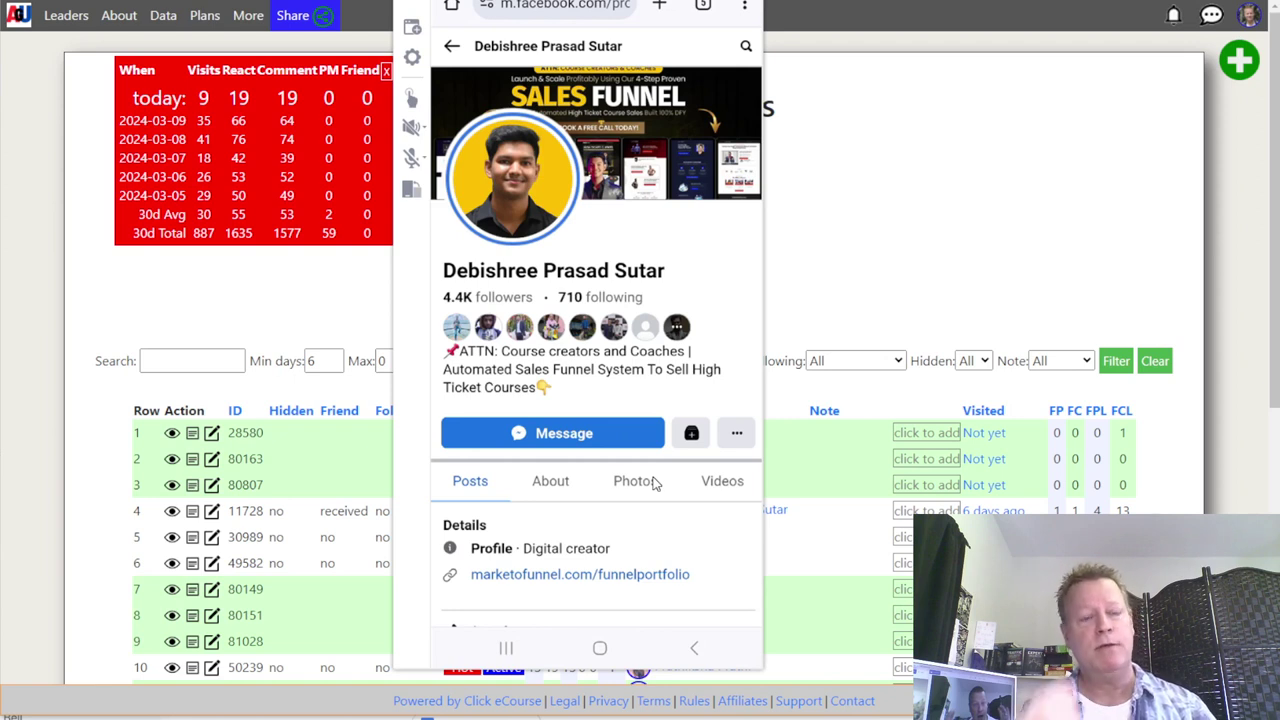
# Give the "Keep Going even if...." post a love reaction and post the comment "Absolutely!" on it
pyautogui.scroll(-10, 652, 483)
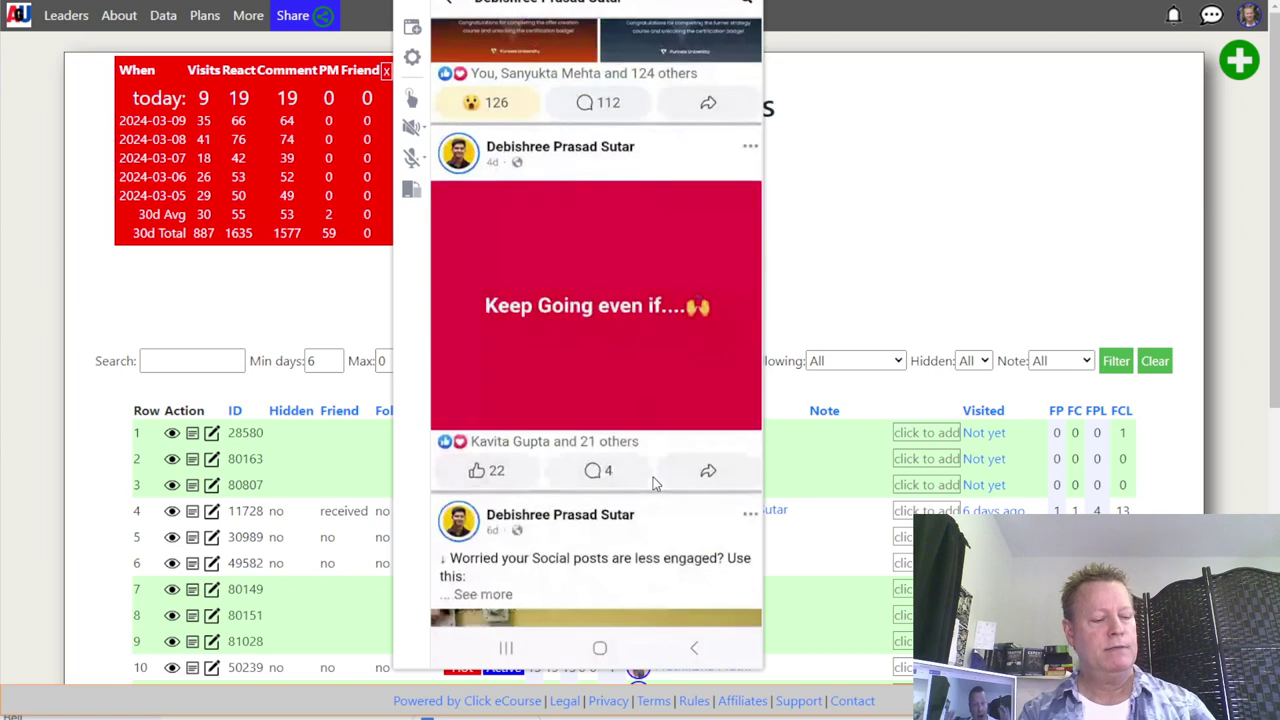
pyautogui.click(653, 477)
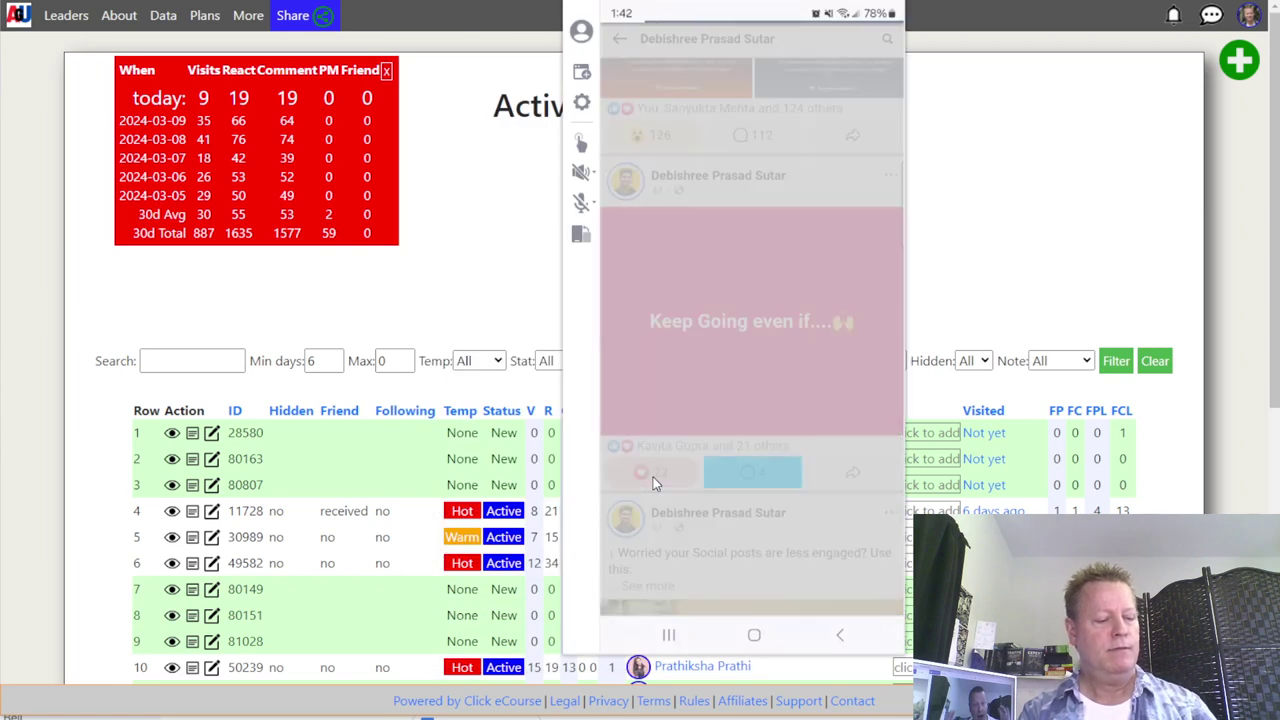
pyautogui.write('Ab')
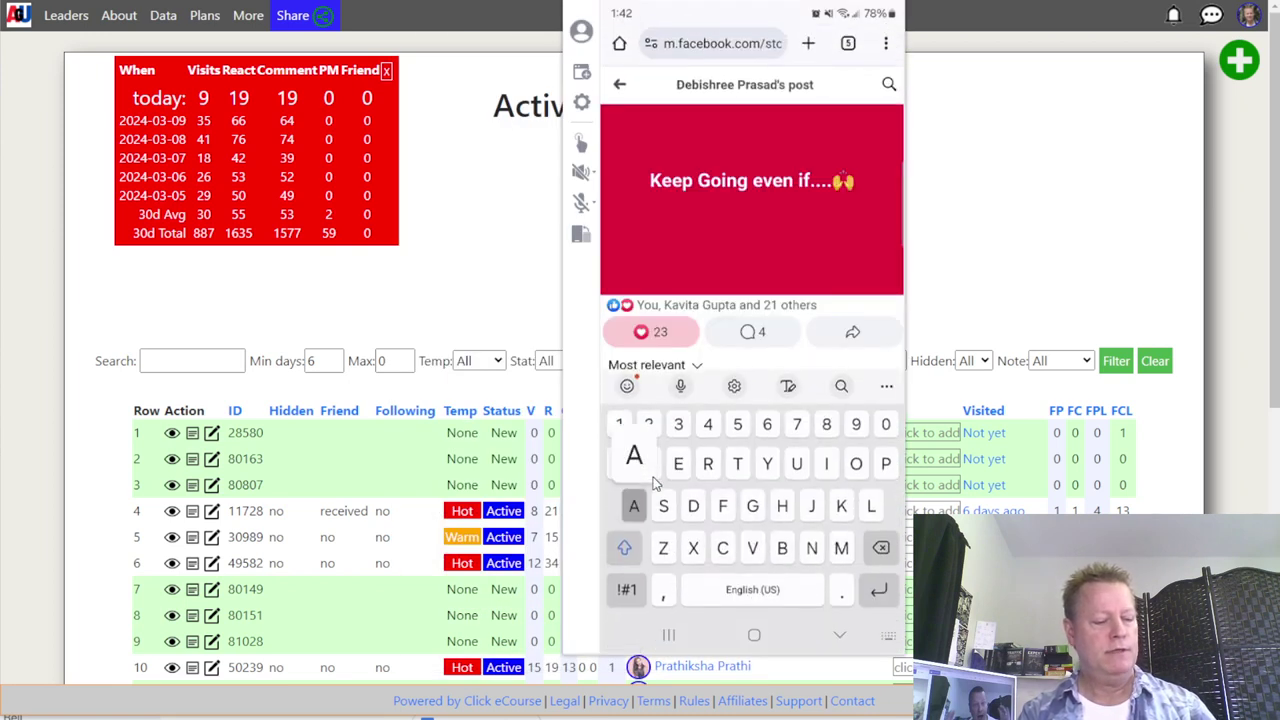
pyautogui.write('solutely!')
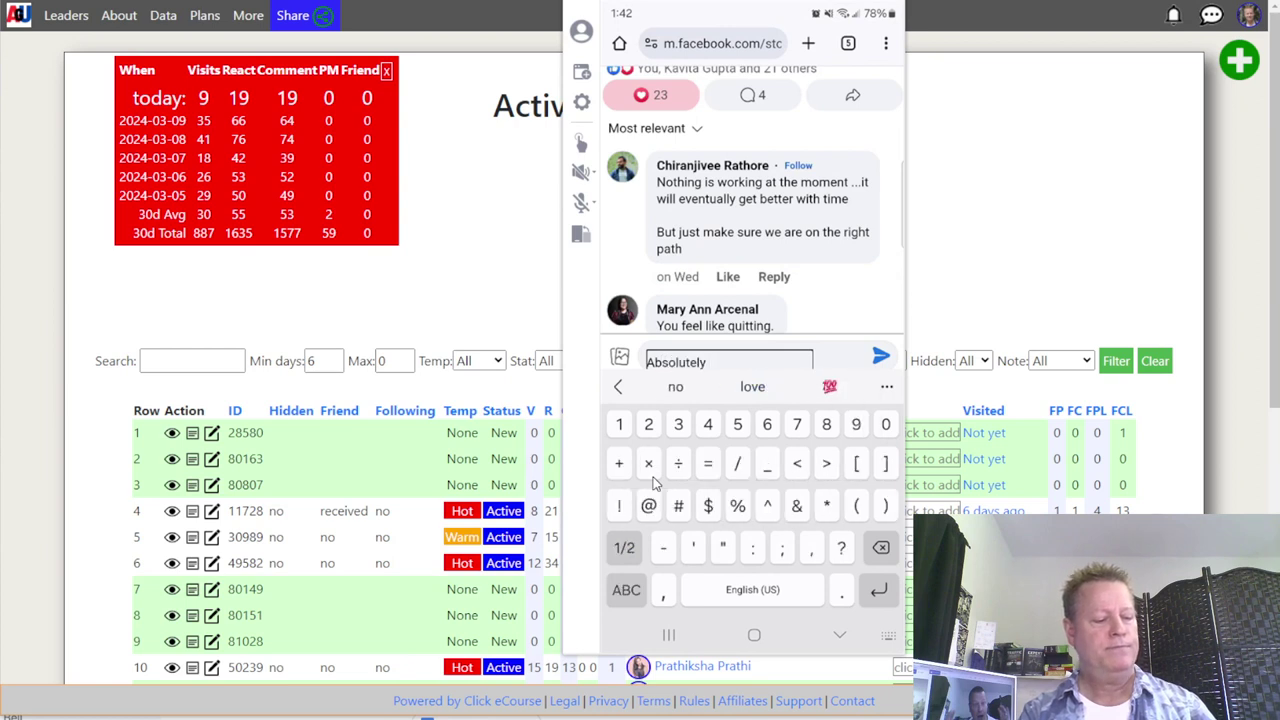
pyautogui.press('Return')
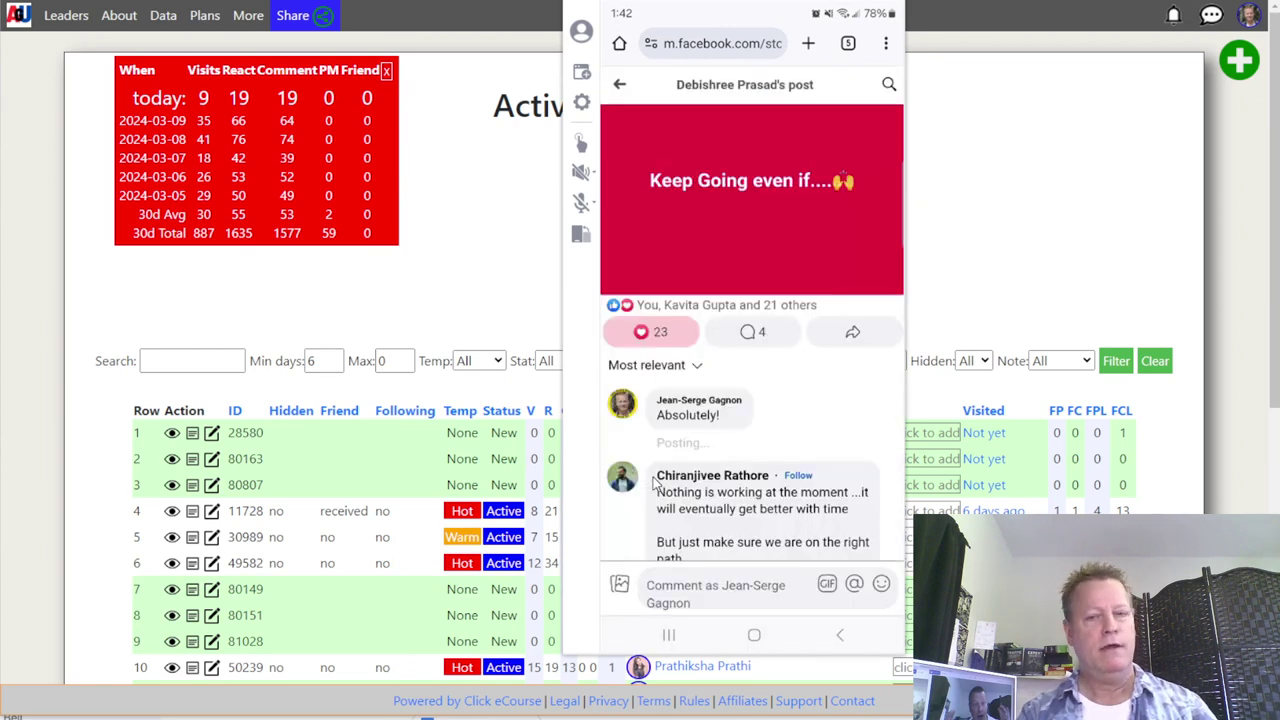
pyautogui.press('Escape')
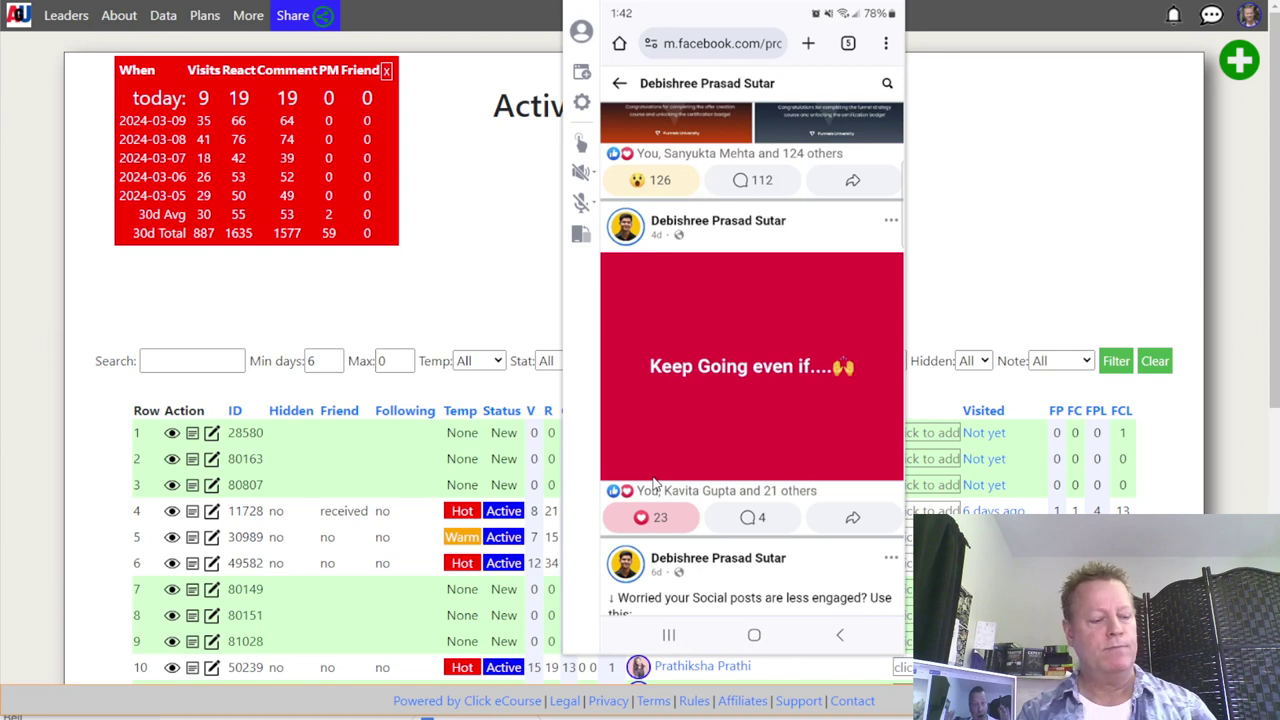
# Expand and read the "Worried your Social posts are less engaged?" post and give it a love reaction
pyautogui.scroll(-5, 653, 481)
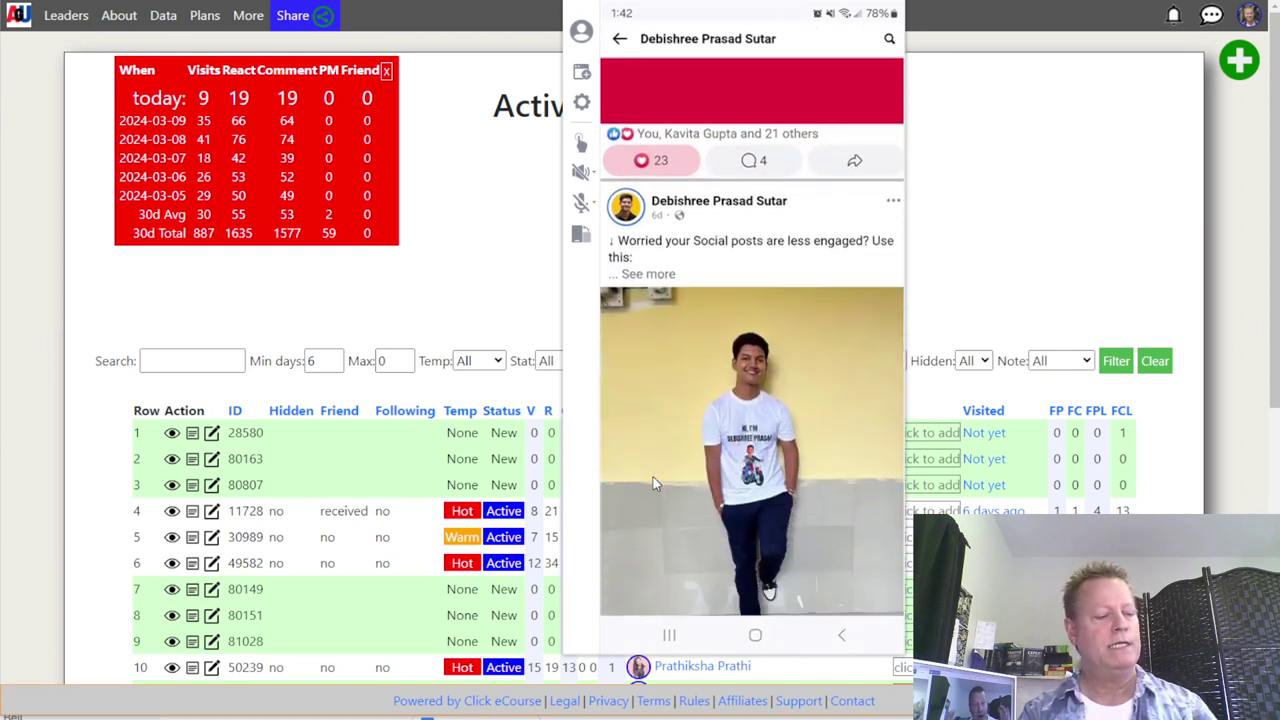
pyautogui.scroll(-2, 653, 483)
pyautogui.click(652, 475)
pyautogui.scroll(-3, 652, 475)
pyautogui.scroll(-2, 653, 480)
pyautogui.scroll(3, 653, 480)
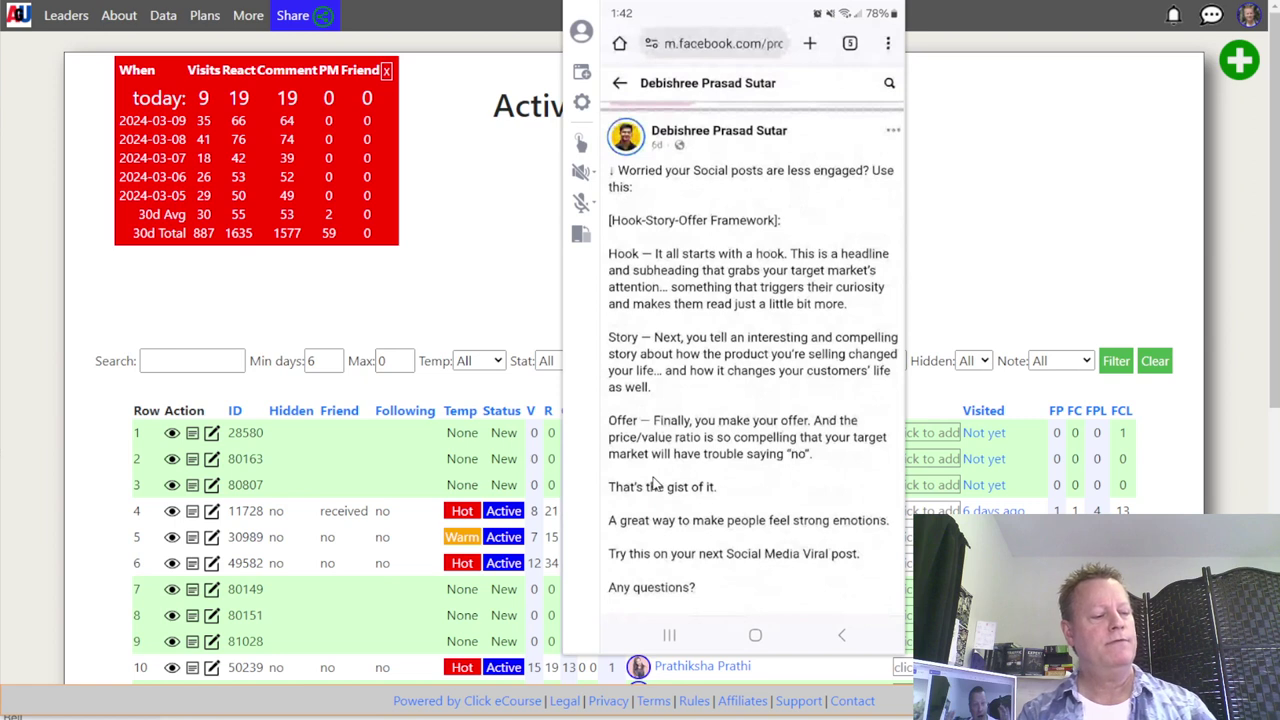
pyautogui.scroll(-5, 653, 484)
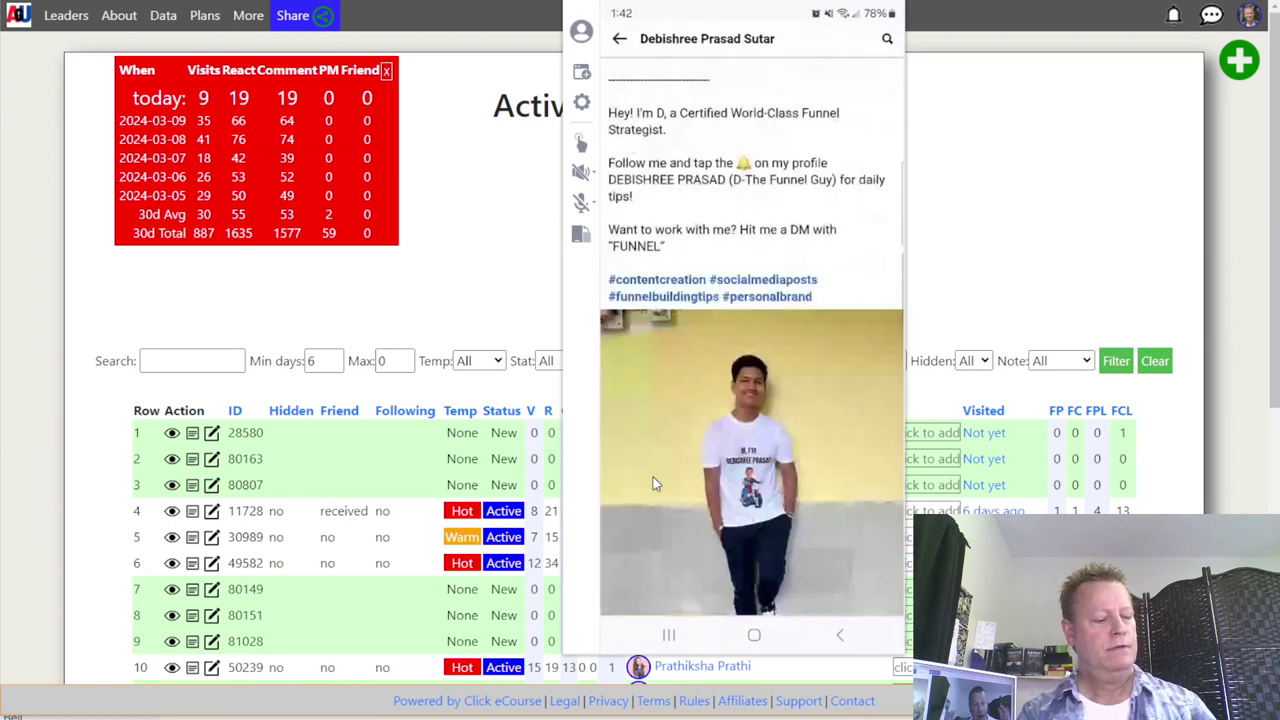
pyautogui.scroll(-3, 653, 477)
pyautogui.click(653, 482)
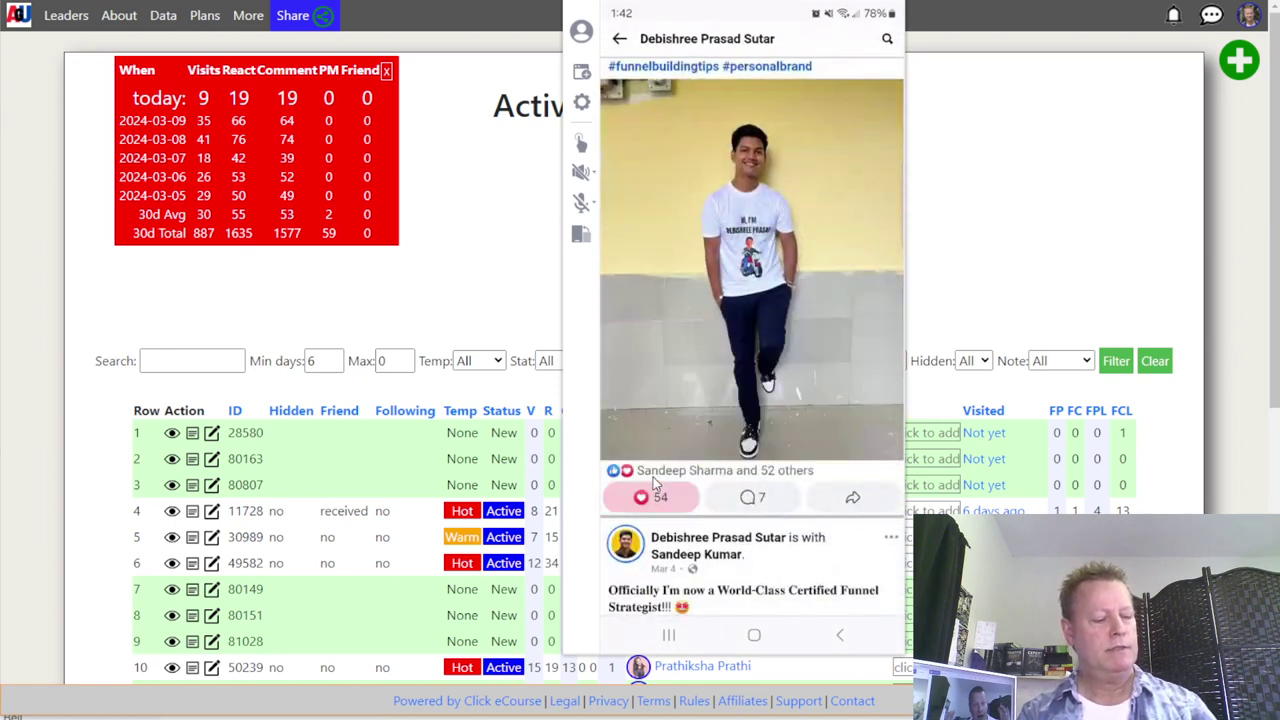
# Post the comment "Great explanation!" on the Hook-Story-Offer Framework post and leave the contact's profile
pyautogui.click(653, 479)
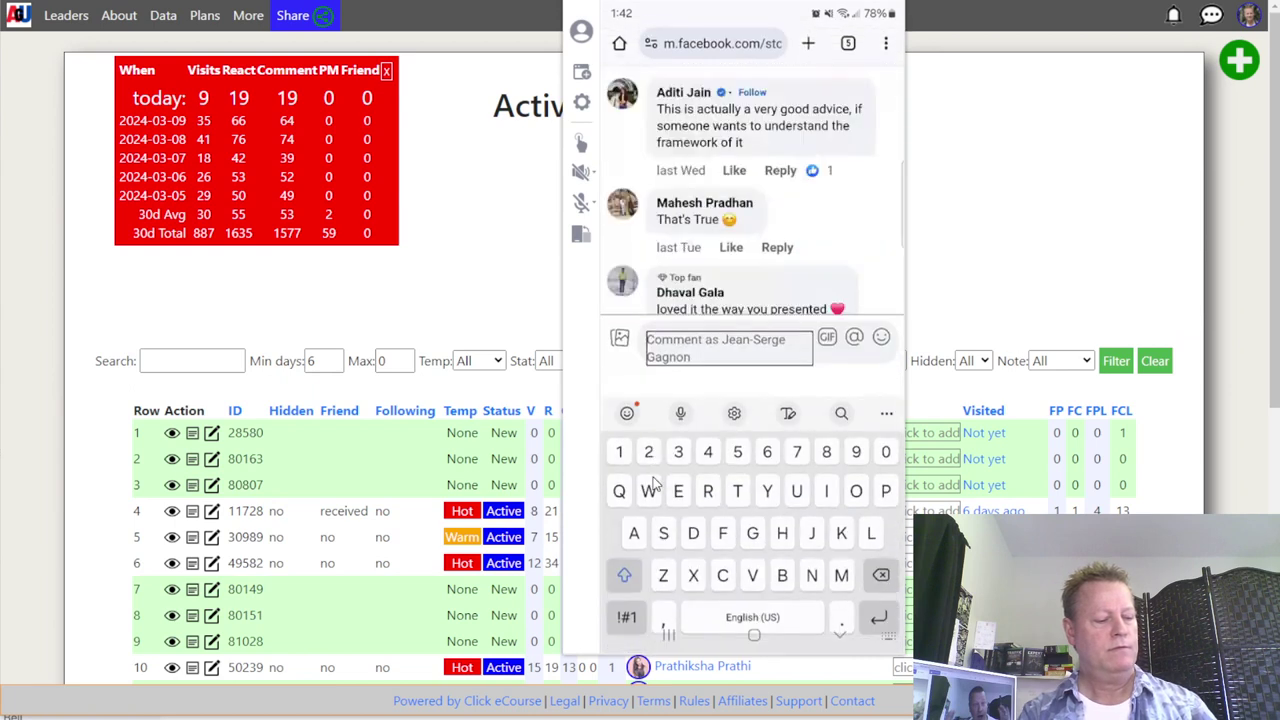
pyautogui.write('Great explanation ')
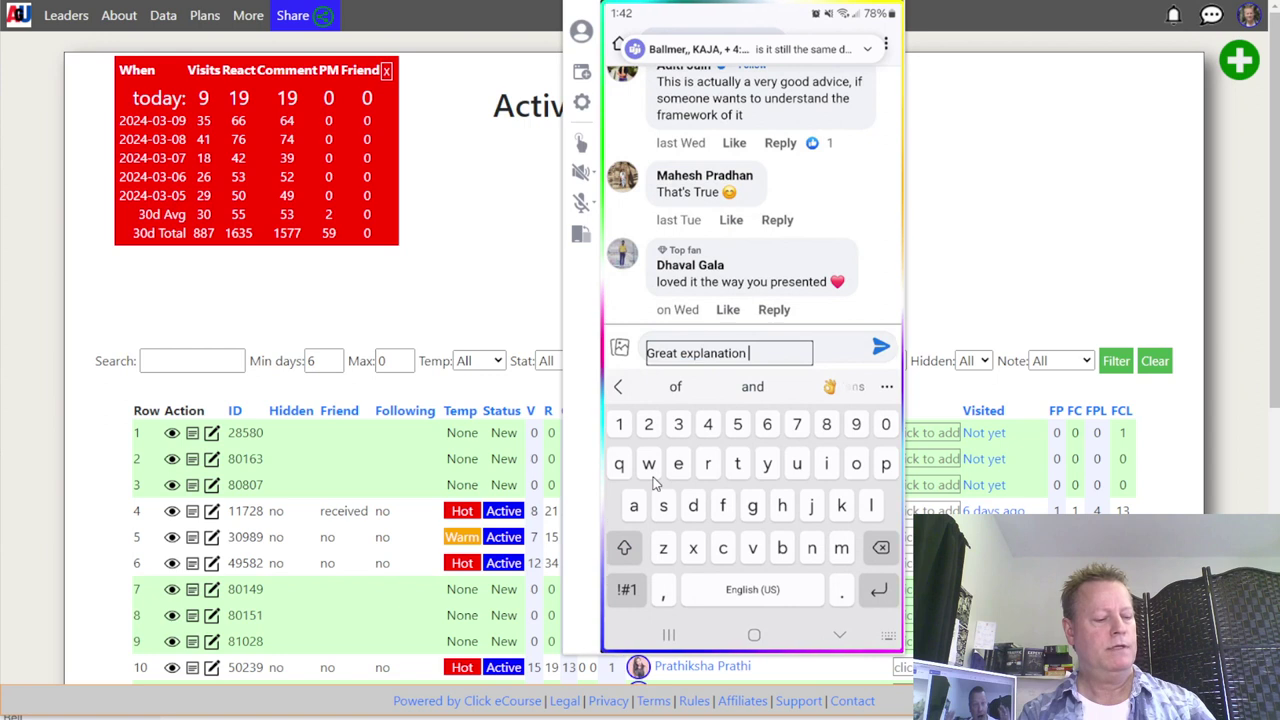
pyautogui.write('!')
pyautogui.press('Return')
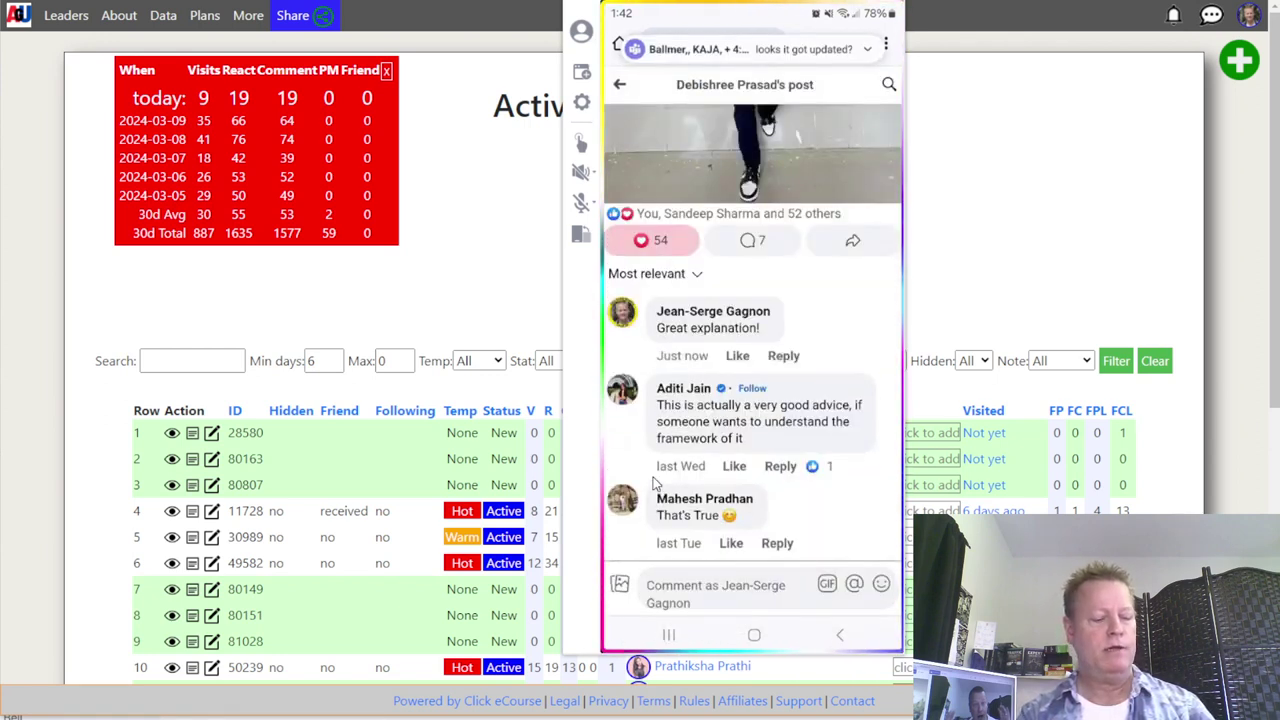
pyautogui.rightClick(655, 484)
pyautogui.rightClick(655, 484)
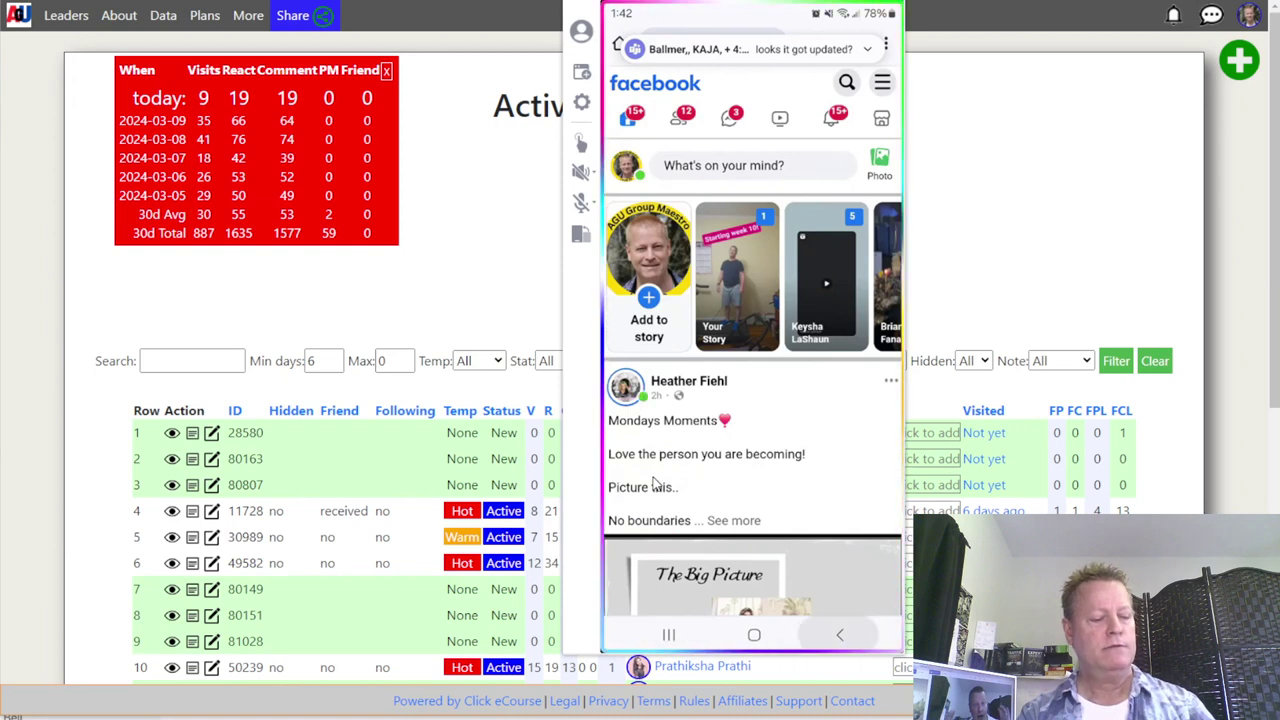
pyautogui.rightClick(655, 484)
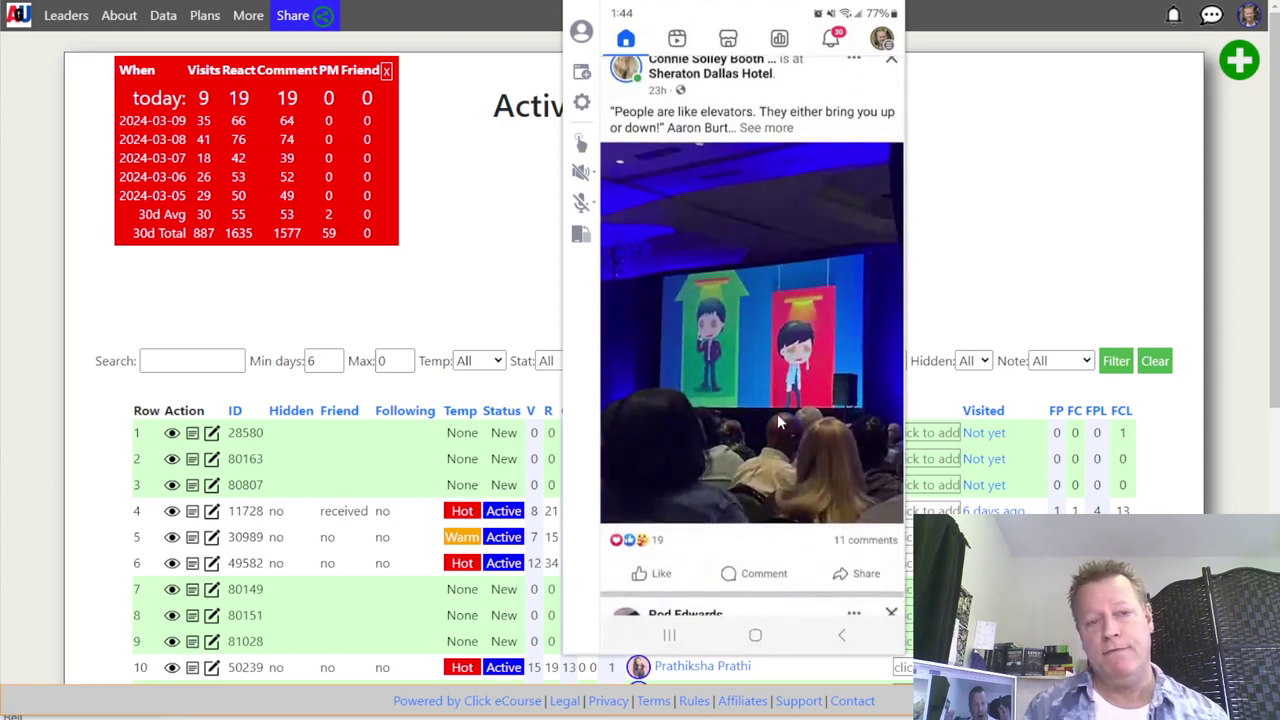
# Return to the desktop contact list in Active Group Users and clear its filters
pyautogui.click(505, 234)
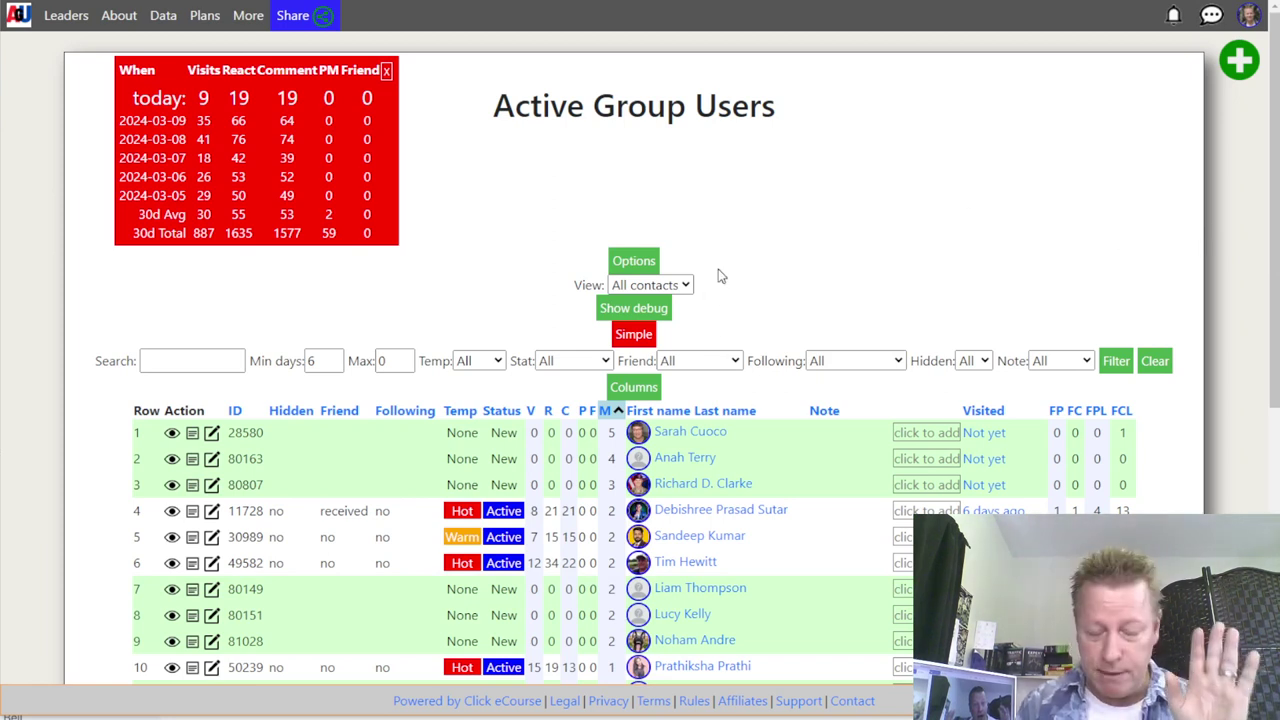
pyautogui.scroll(-3, 720, 276)
pyautogui.scroll(3, 721, 270)
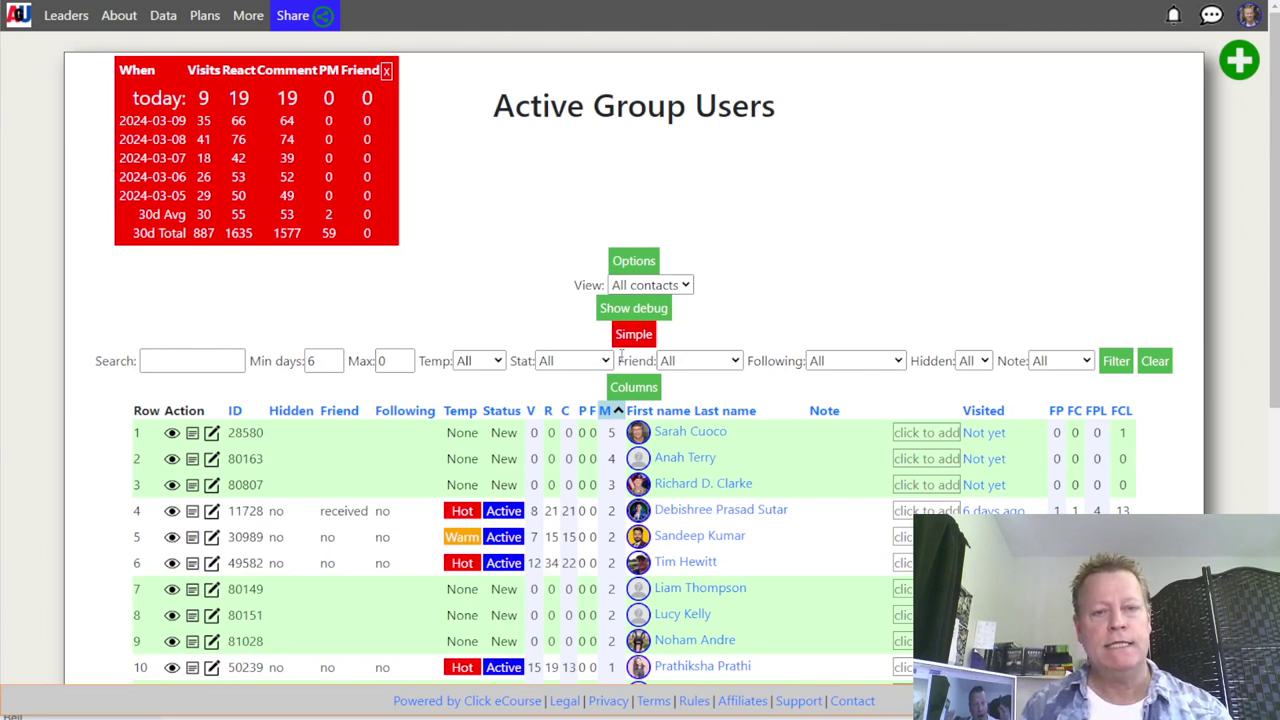
pyautogui.click(1164, 370)
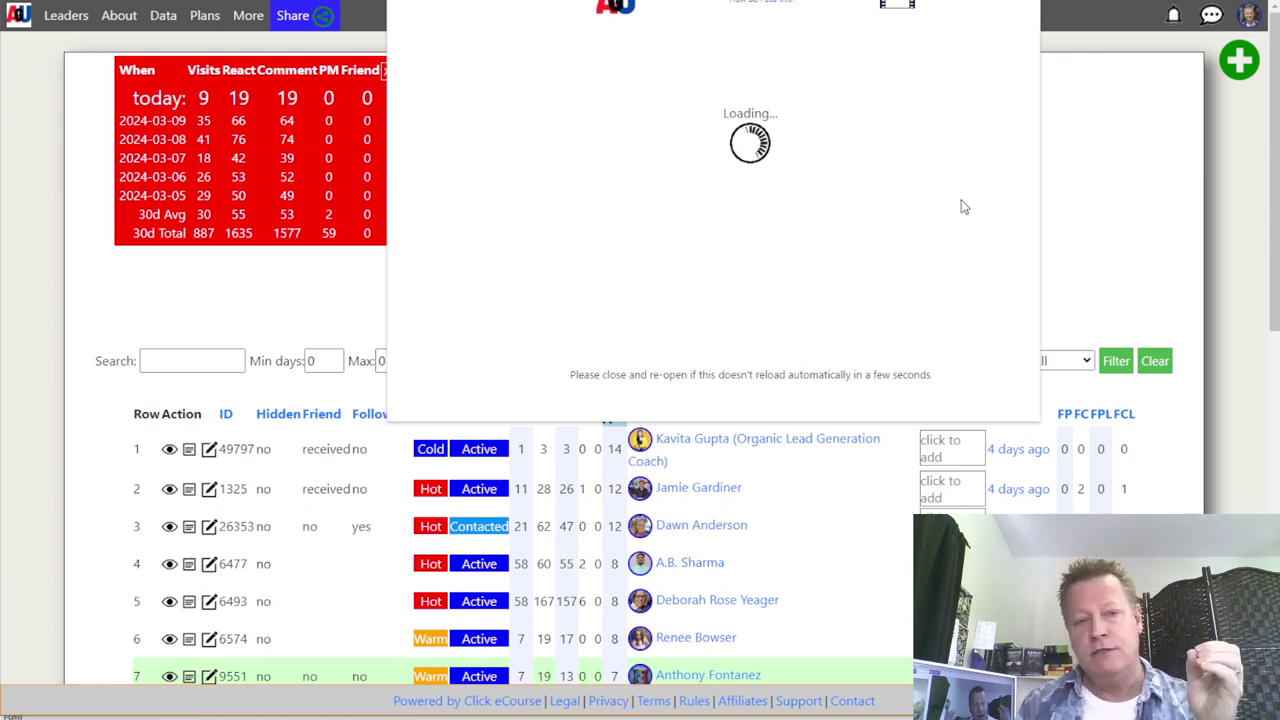
# Review the list of Facebook groups to be scraped in the Active Group Users extension popup and close it
pyautogui.click(724, 355)
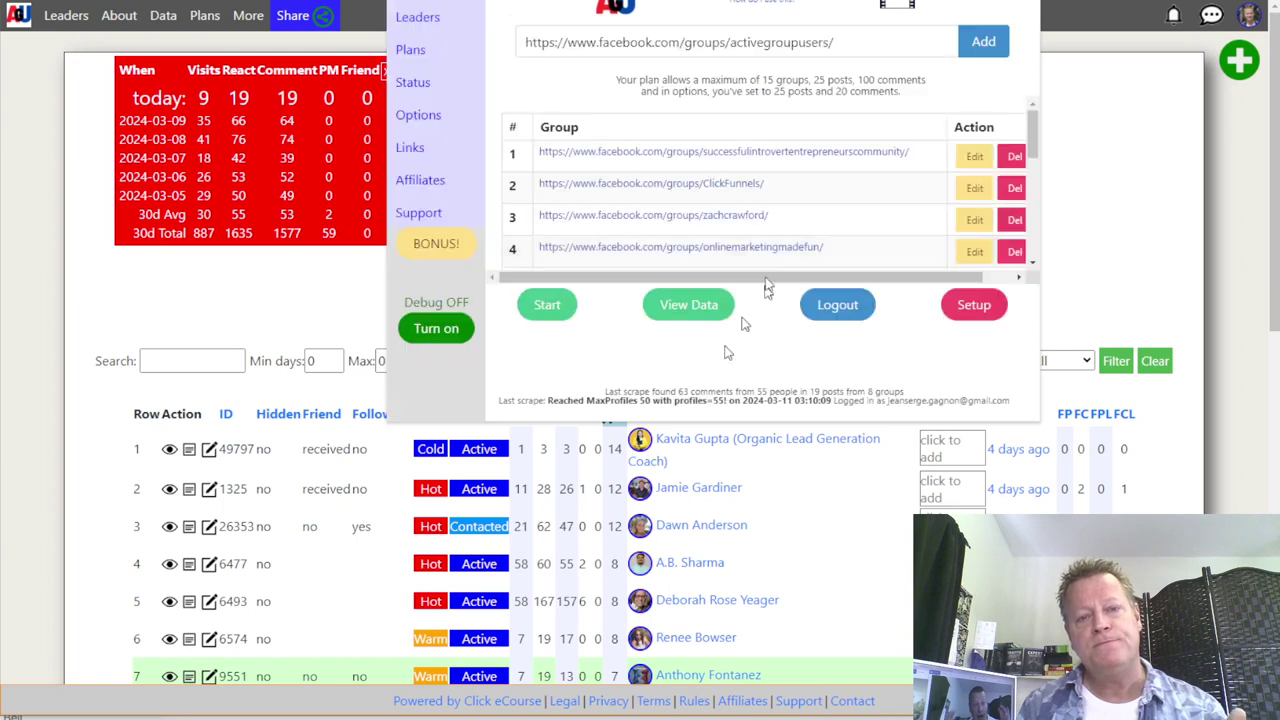
pyautogui.scroll(-3, 686, 215)
pyautogui.scroll(3, 686, 215)
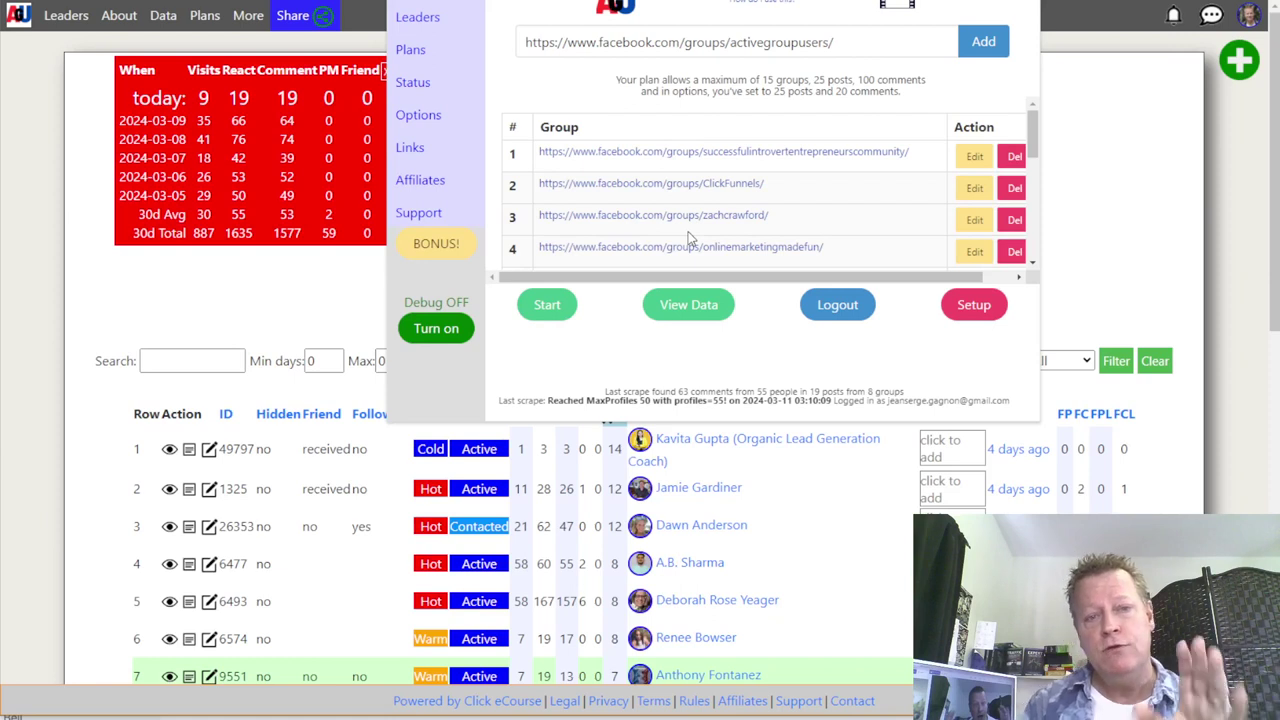
pyautogui.scroll(-2, 690, 230)
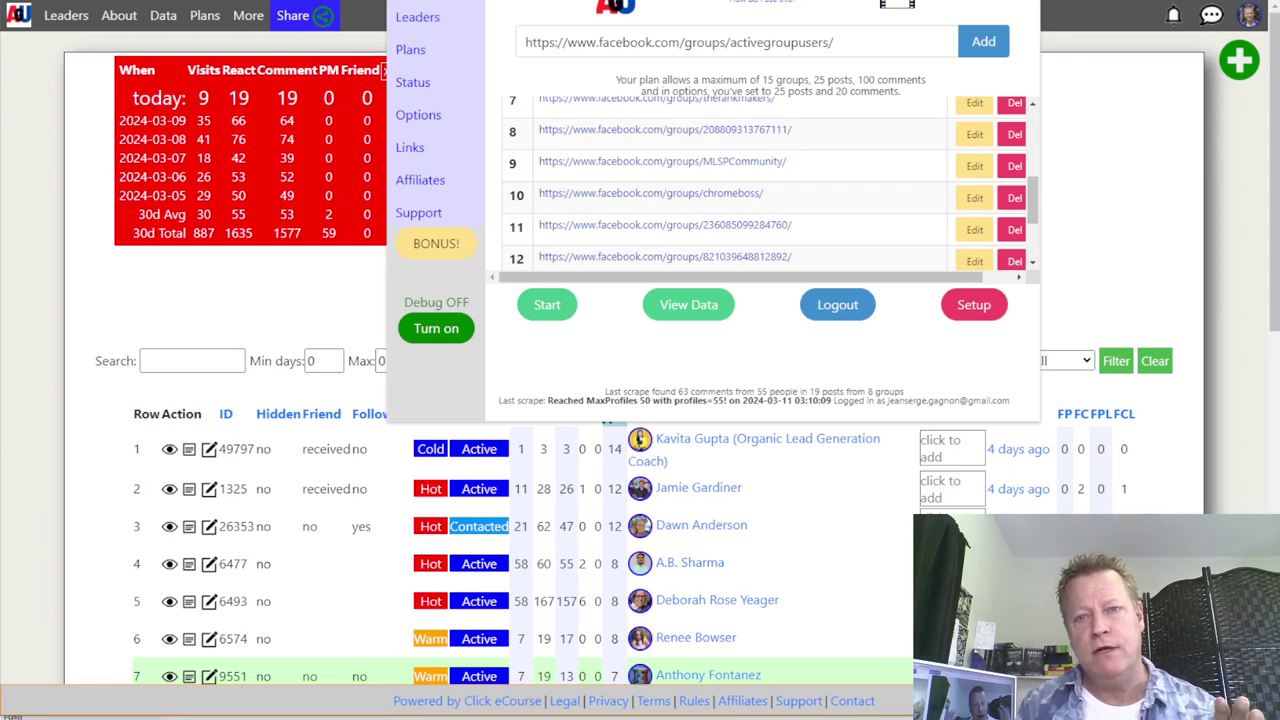
pyautogui.press('Escape')
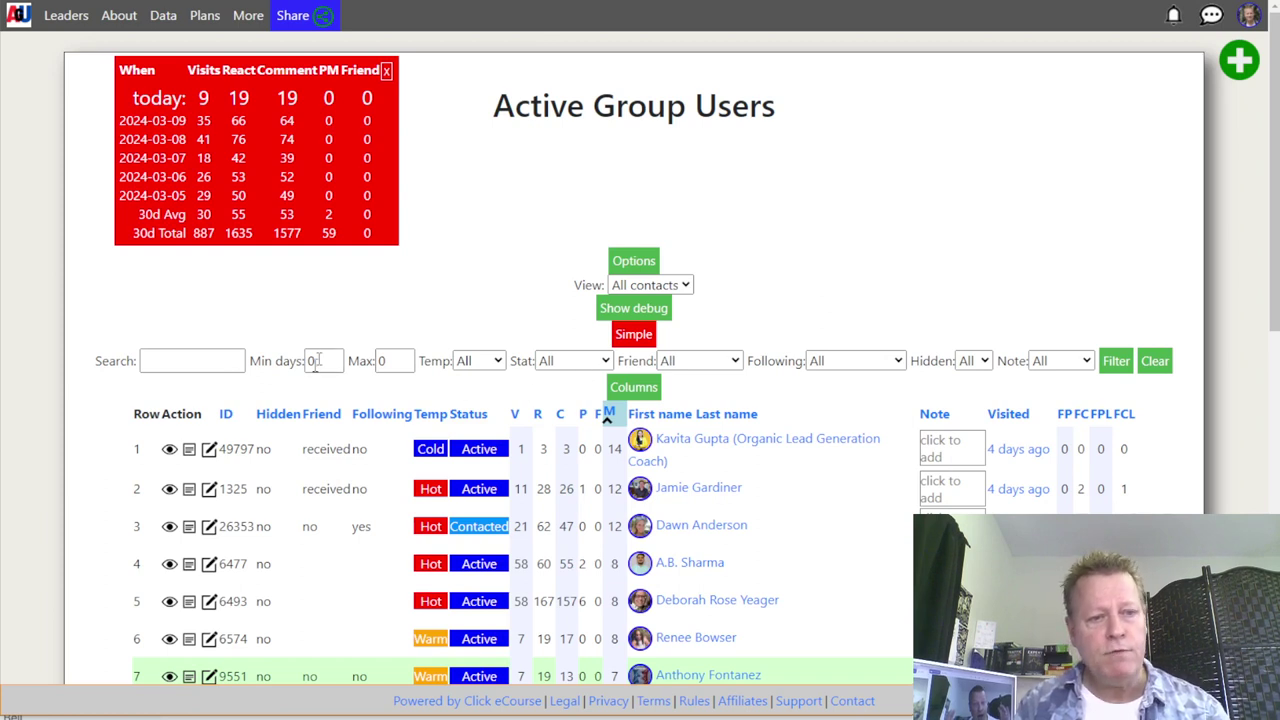
# Filter the contact list by the contact's last name
pyautogui.click(199, 367)
pyautogui.write('edwards')
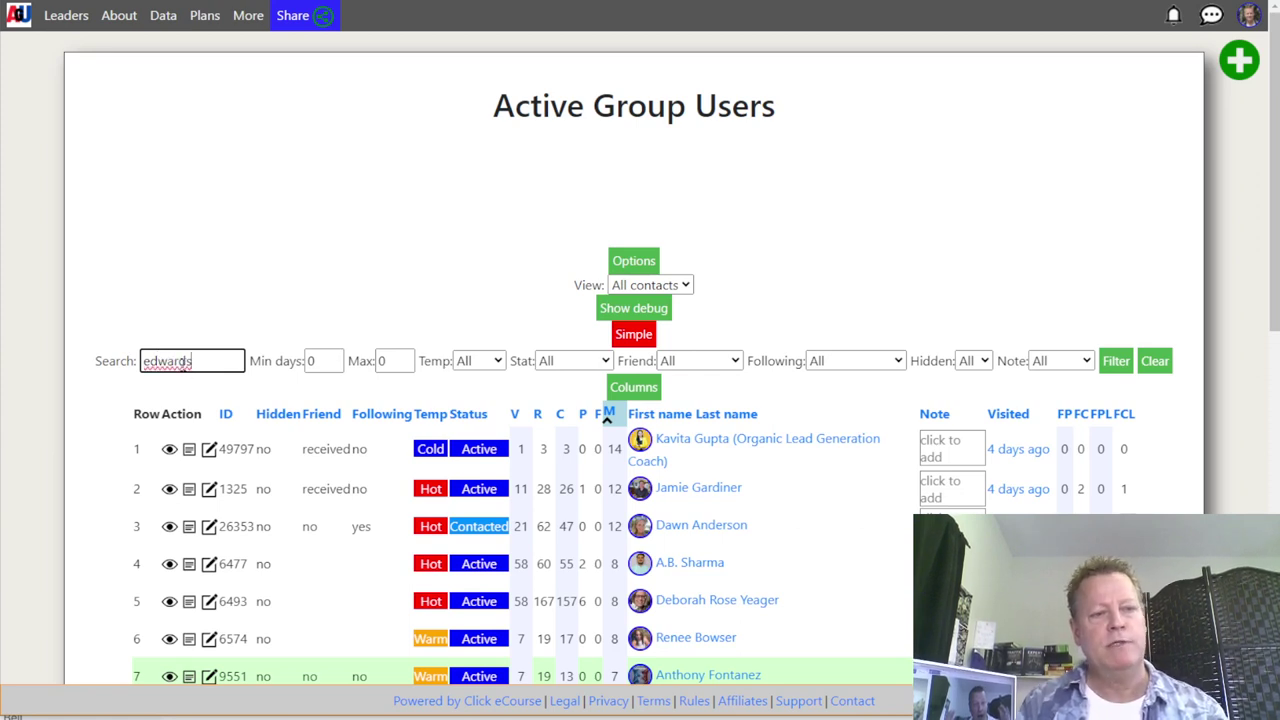
pyautogui.click(1115, 361)
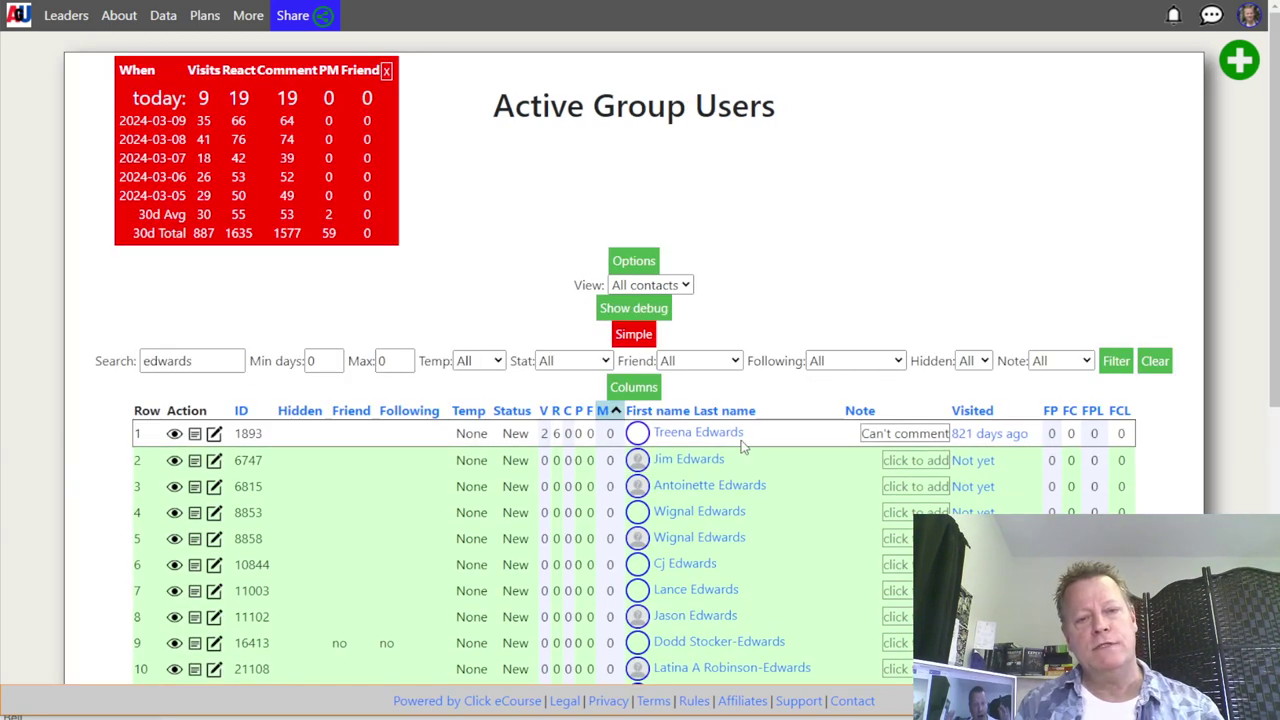
# Look through the matching contacts and sort them by when they were visited
pyautogui.scroll(-2, 740, 433)
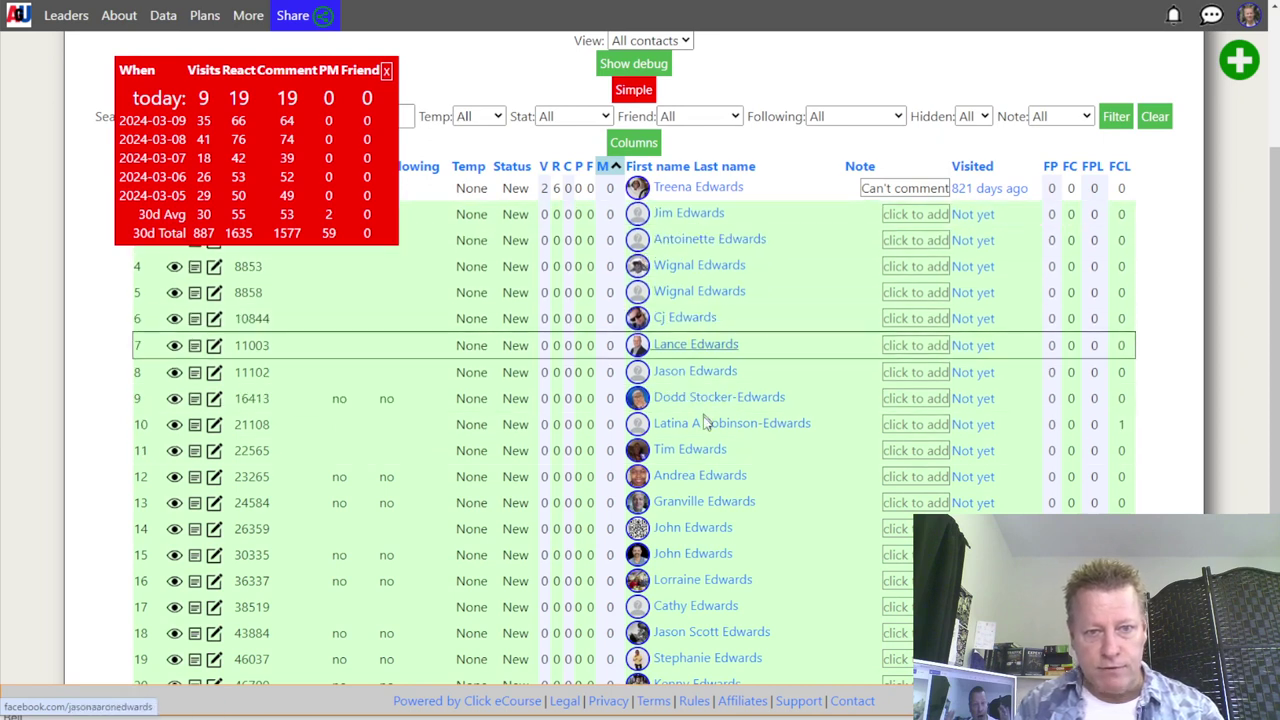
pyautogui.scroll(-3, 705, 440)
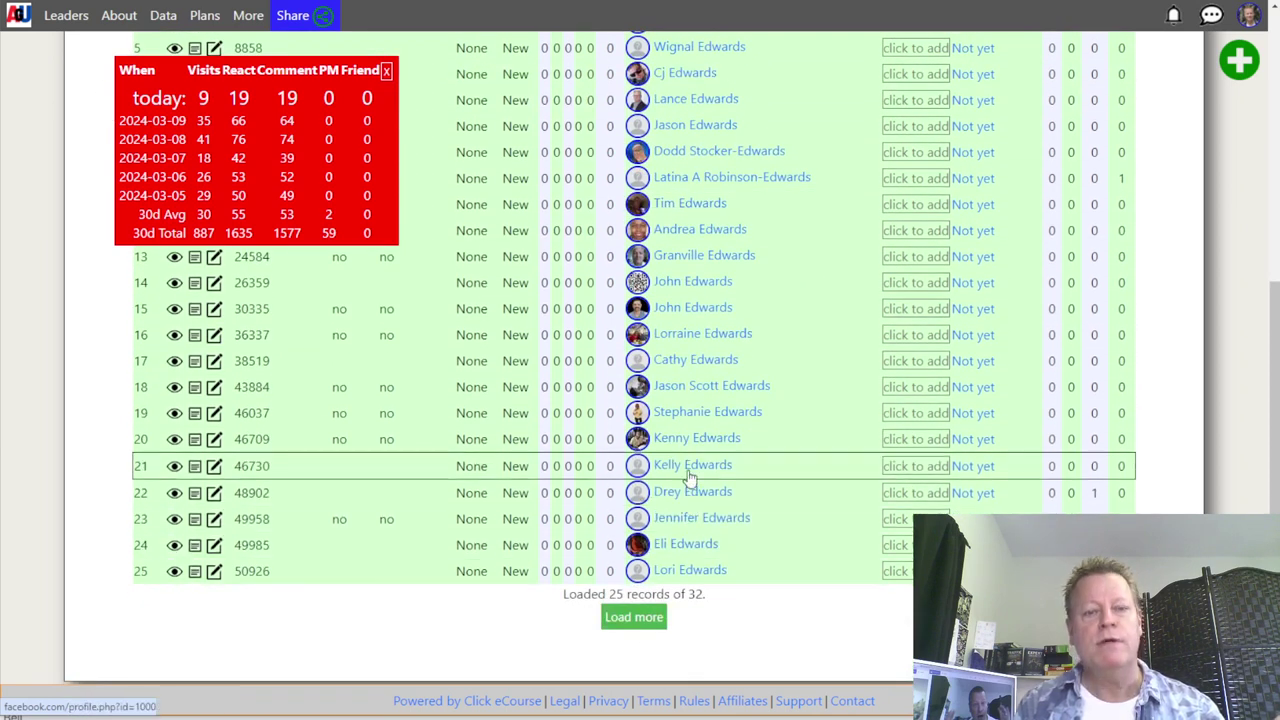
pyautogui.scroll(4, 683, 340)
pyautogui.scroll(-4, 698, 442)
pyautogui.scroll(5, 698, 442)
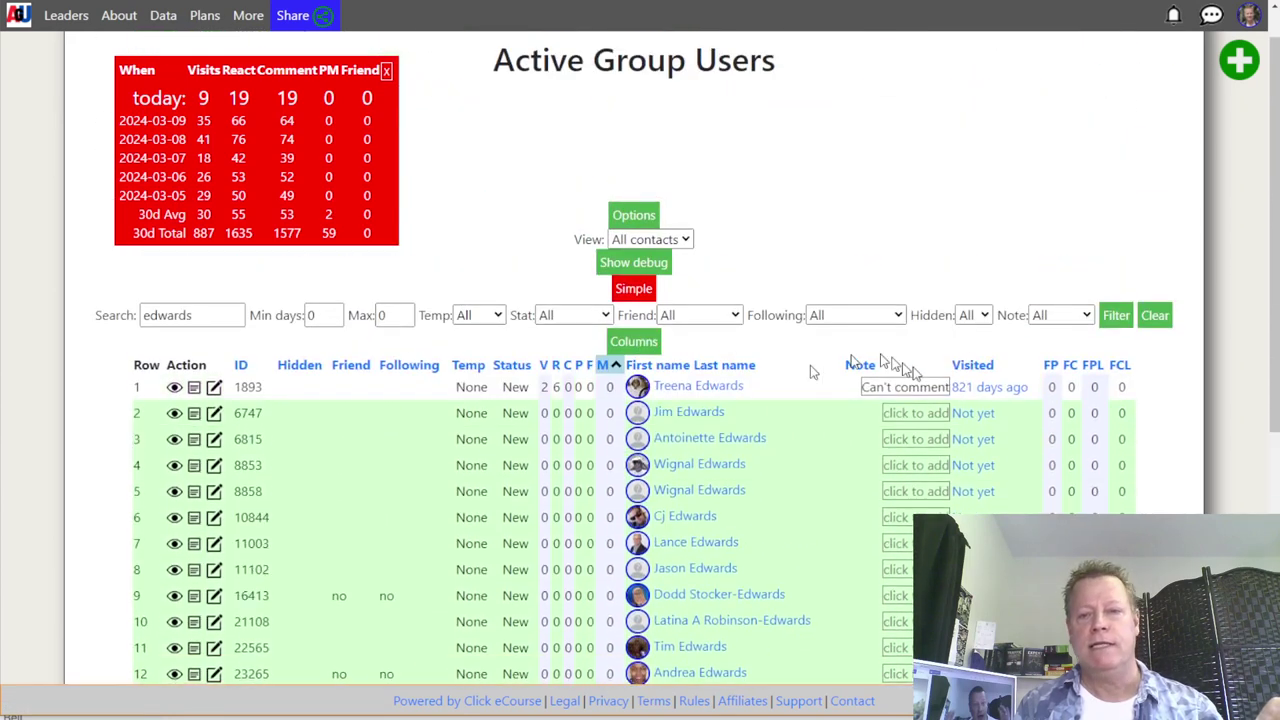
pyautogui.click(983, 370)
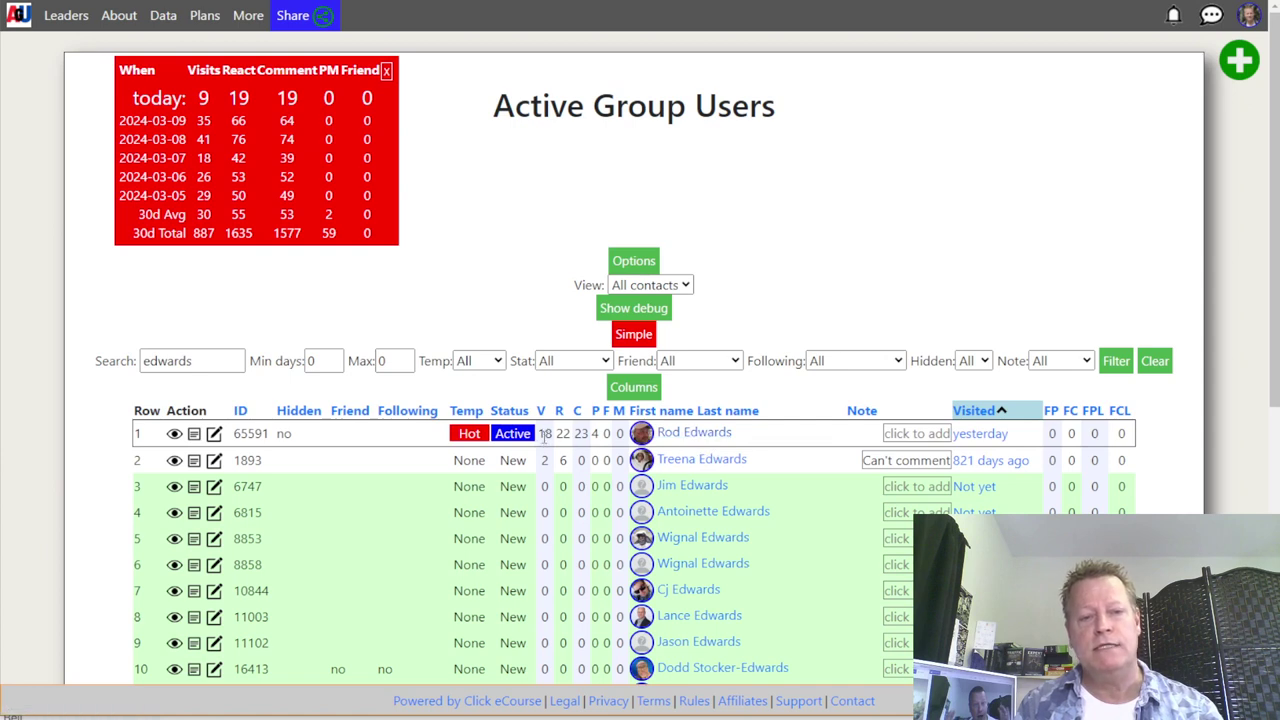
# Check the visit, comment, reaction and private message history in the top matching contact's details, and close the details
pyautogui.click(680, 436)
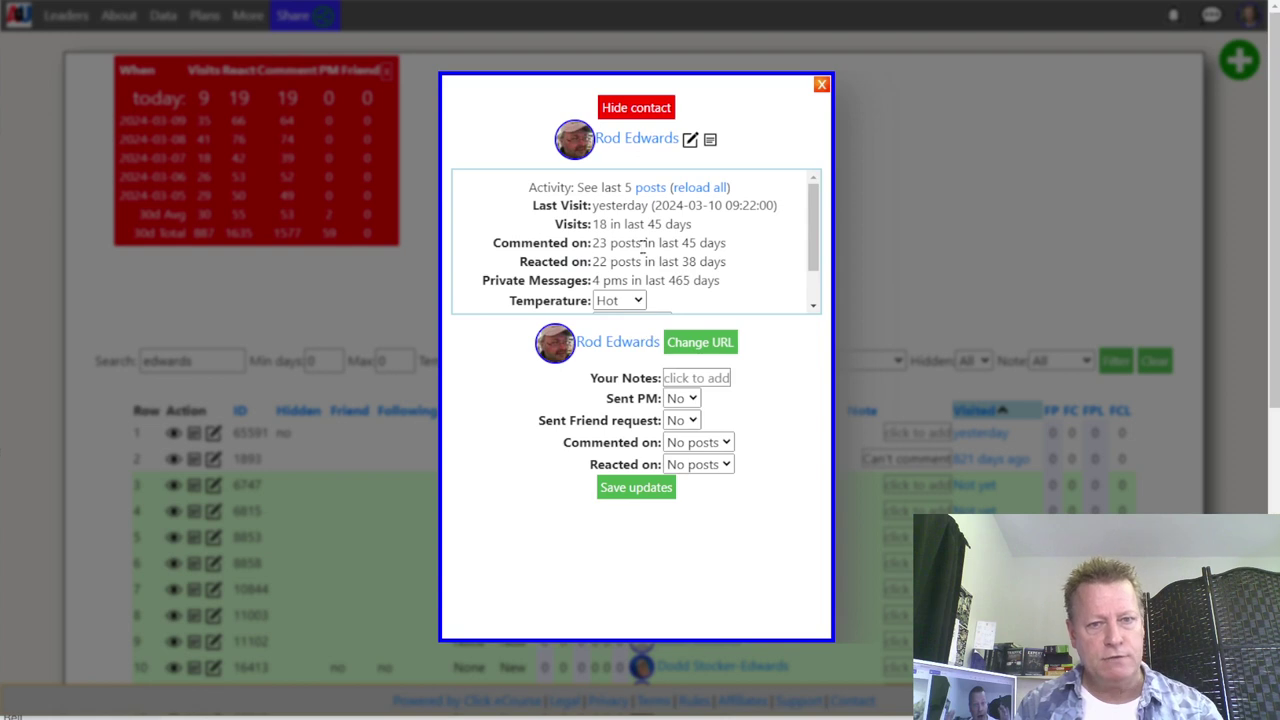
pyautogui.moveTo(628, 219)
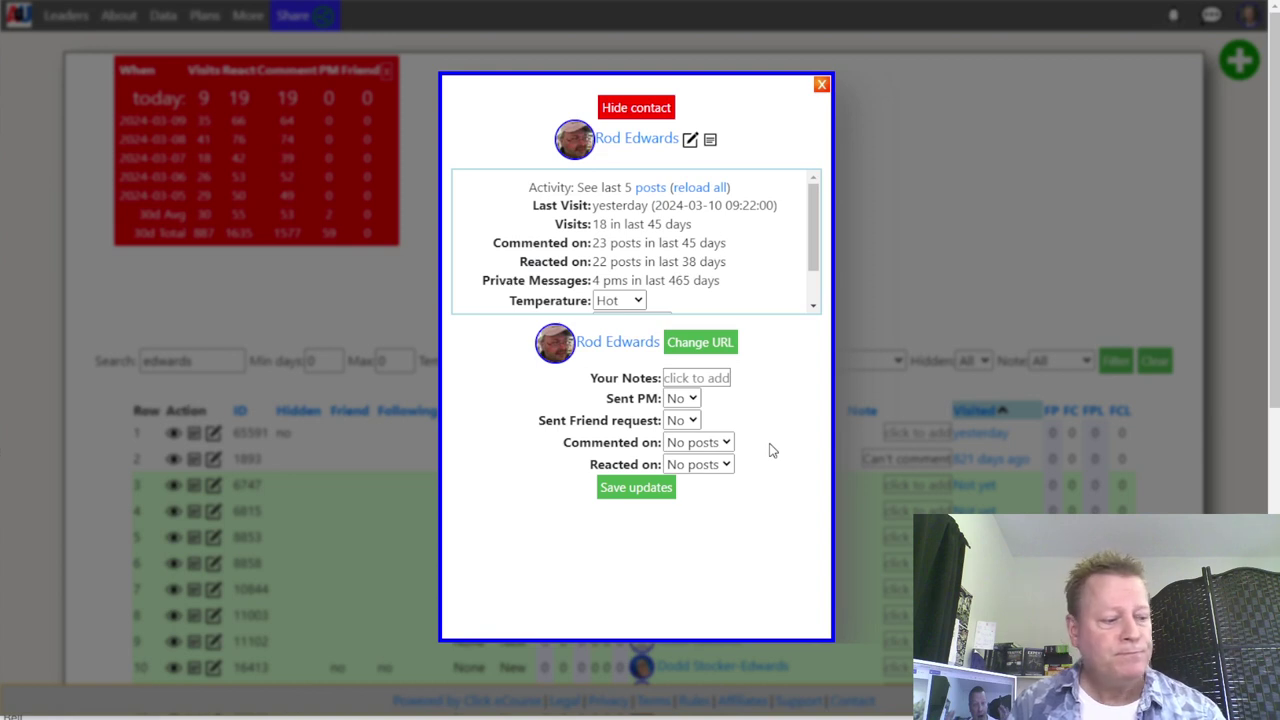
pyautogui.click(821, 86)
pyautogui.scroll(-3, 740, 520)
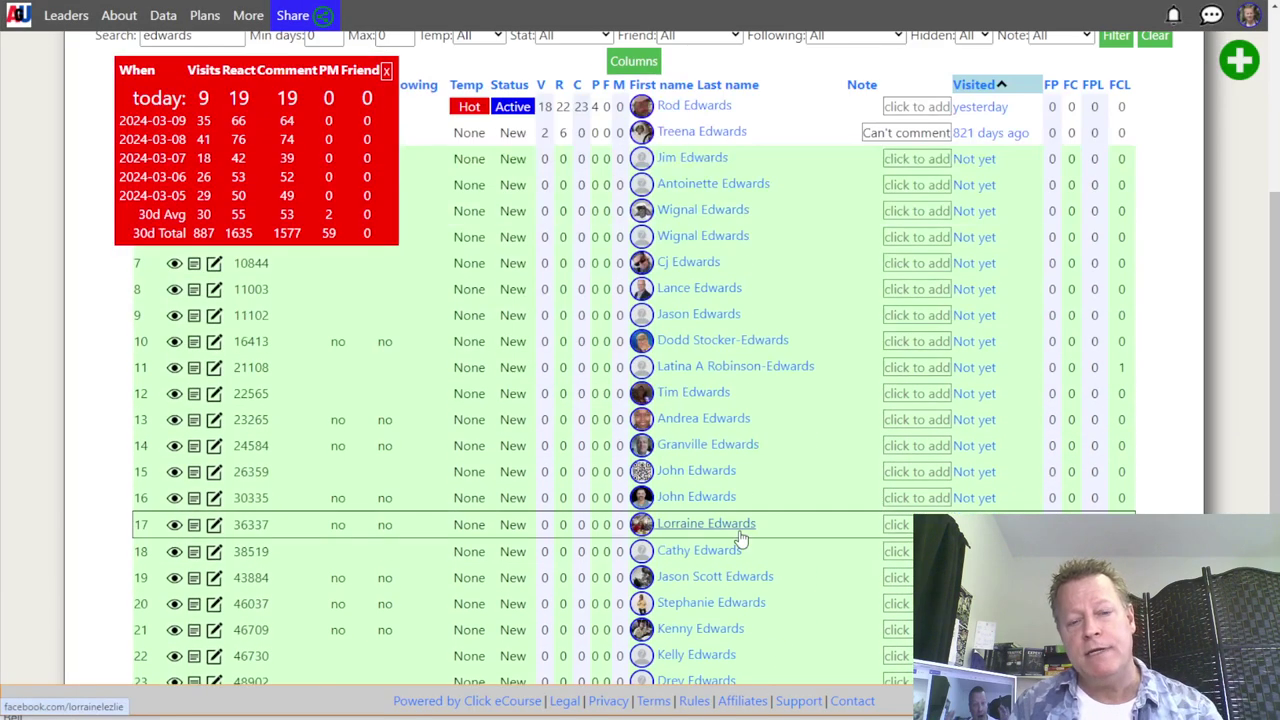
pyautogui.scroll(-2, 740, 538)
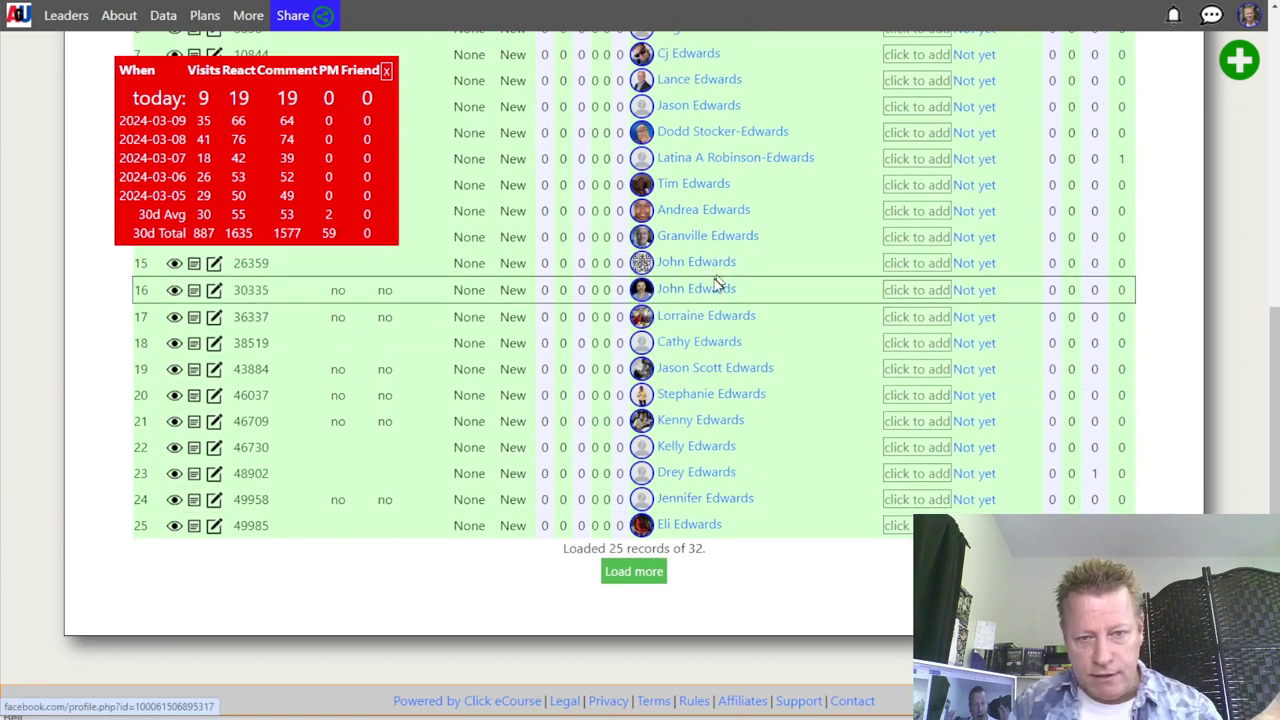
pyautogui.scroll(2, 720, 335)
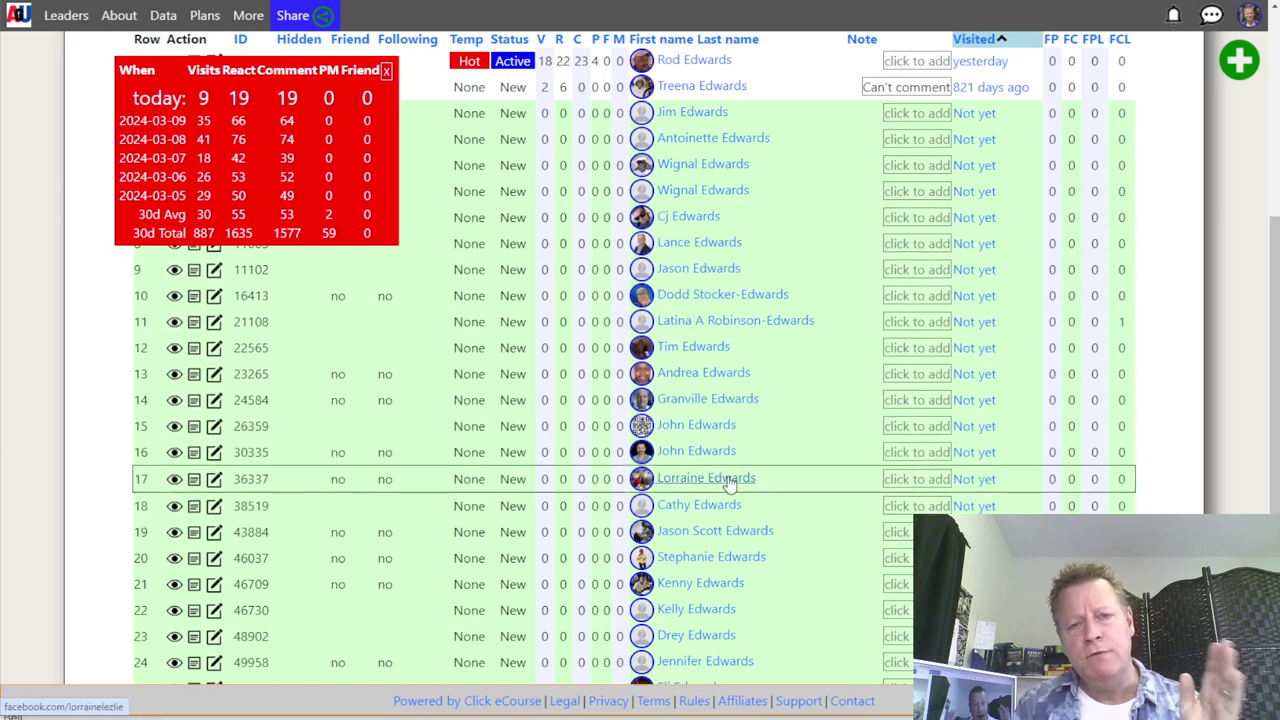
pyautogui.scroll(3, 737, 471)
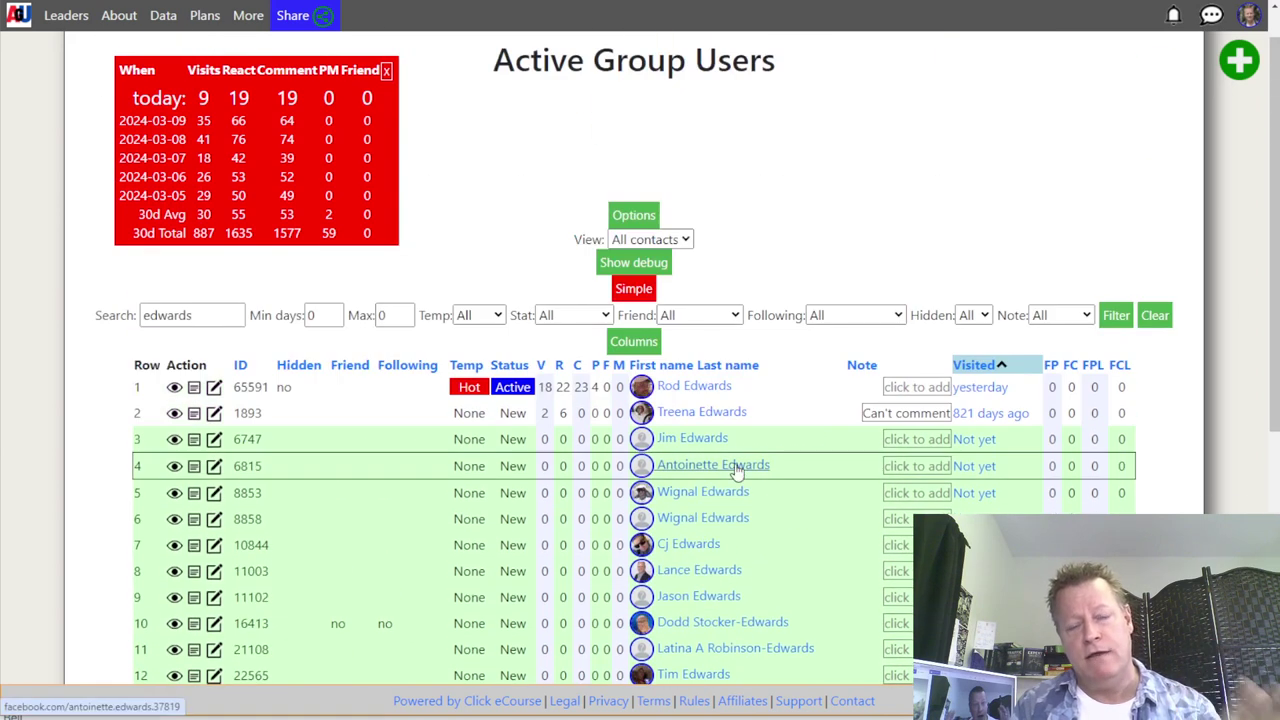